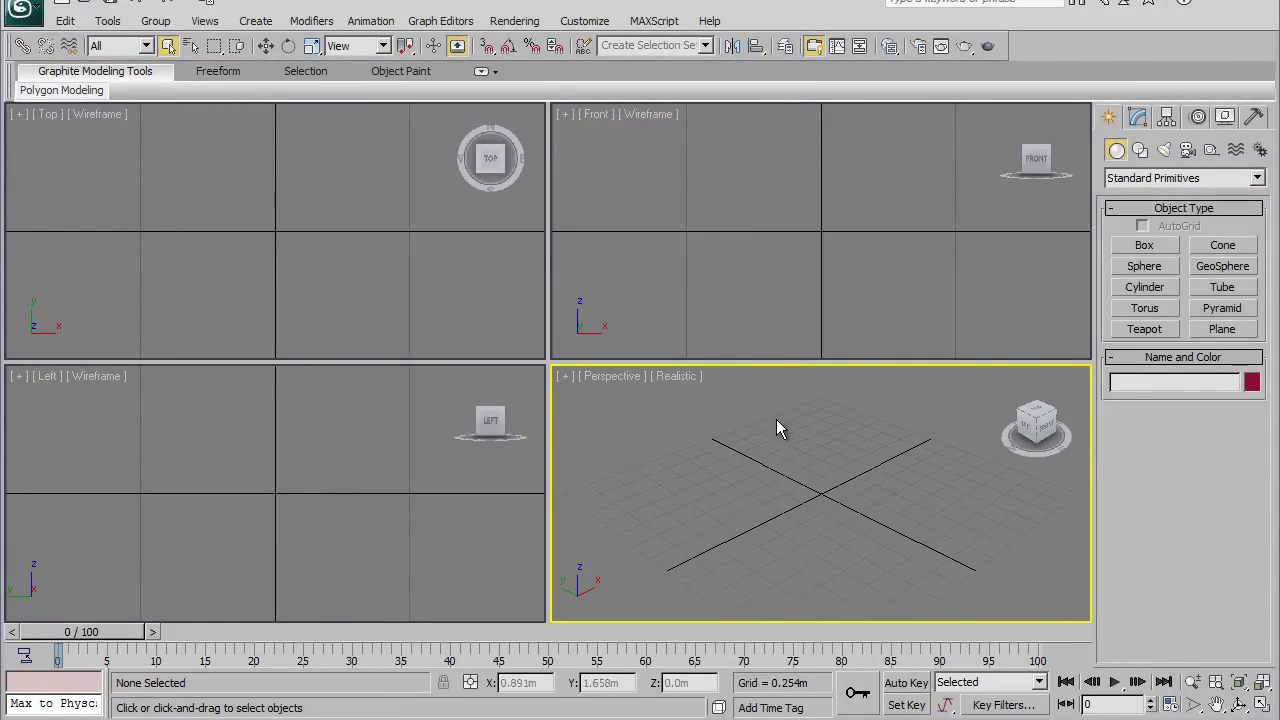
# Step: Activate the Front, Top and Left viewports in turn, ending with Perspective active
pyautogui.click(727, 334)
pyautogui.click(394, 258)
pyautogui.click(390, 483)
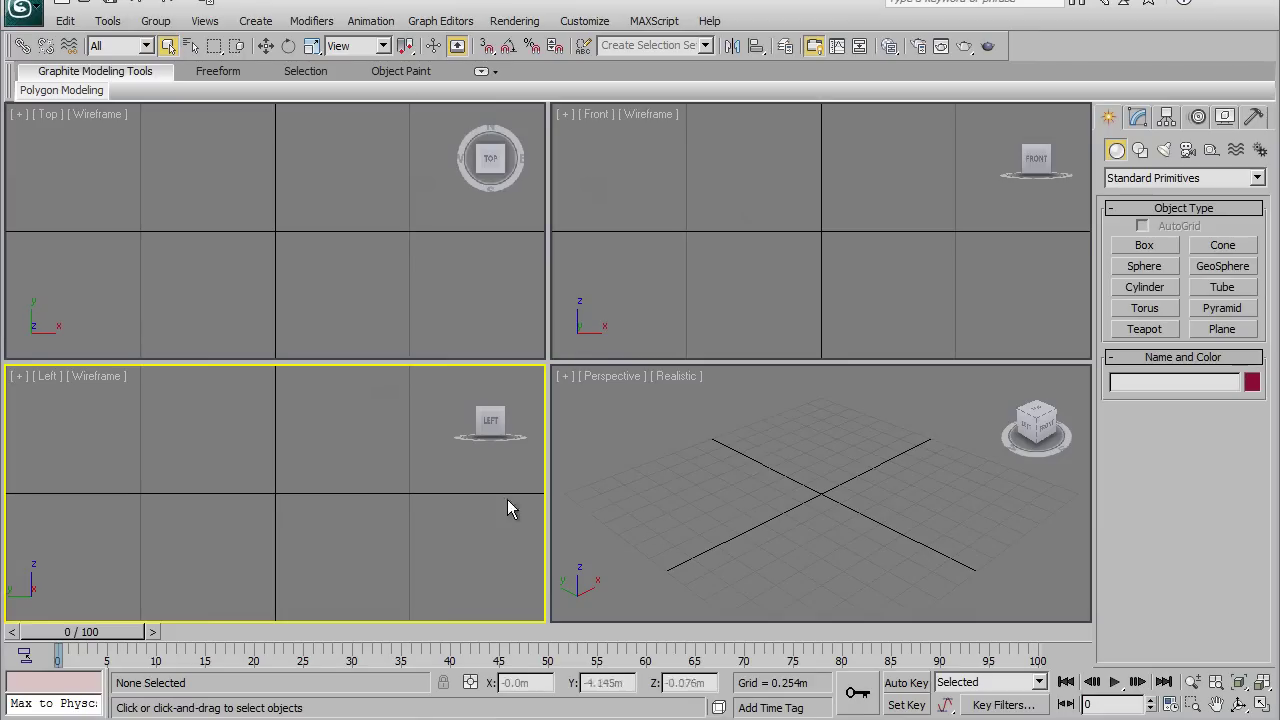
pyautogui.click(735, 480)
pyautogui.click(810, 340)
pyautogui.click(955, 510)
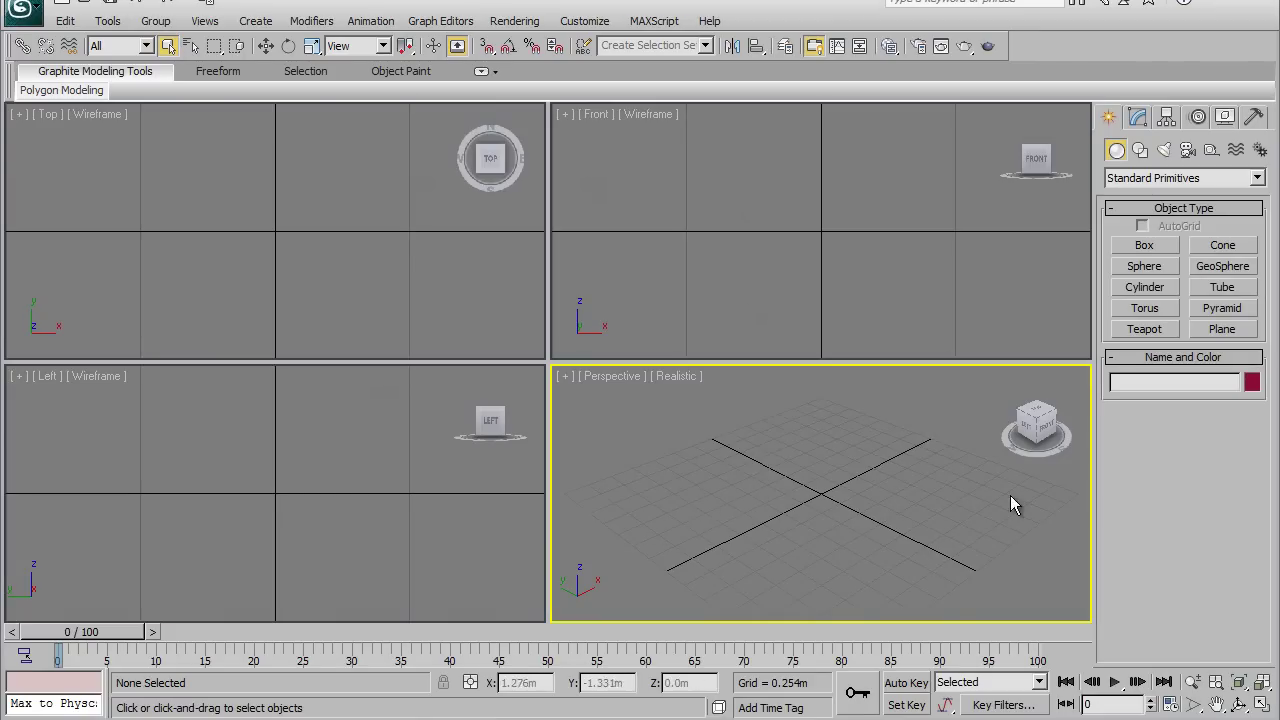
# Step: Create Teapot001 at the grid centre and zoom extents to frame it
pyautogui.click(1150, 330)
pyautogui.moveTo(812, 489)
pyautogui.mouseDown()
pyautogui.moveTo(845, 537)
pyautogui.moveTo(829, 580)
pyautogui.mouseUp()
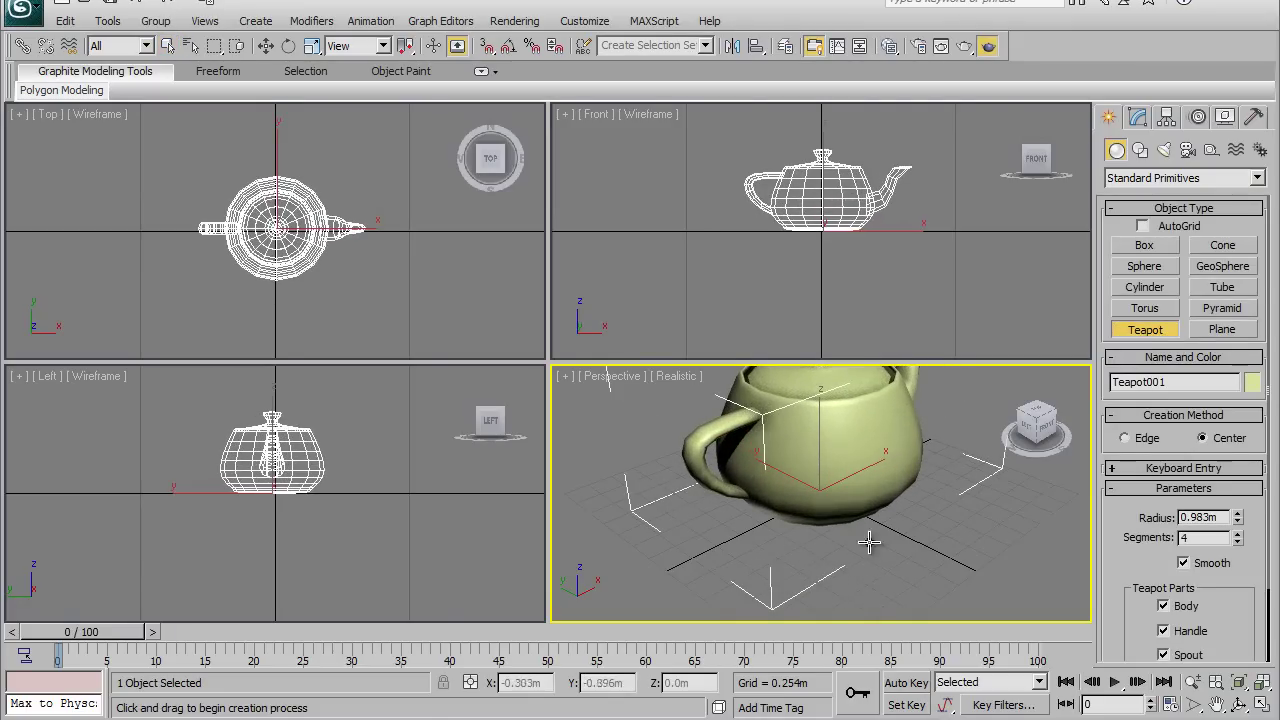
pyautogui.press('z')
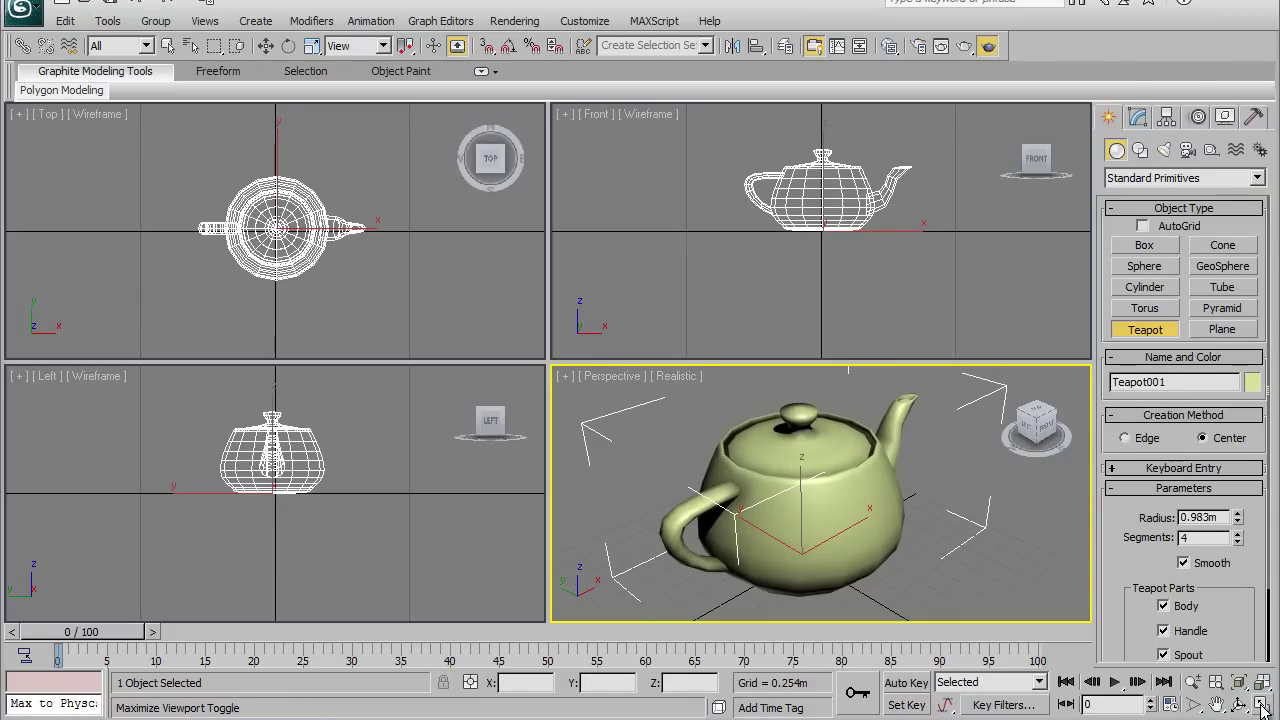
pyautogui.click(1262, 708)
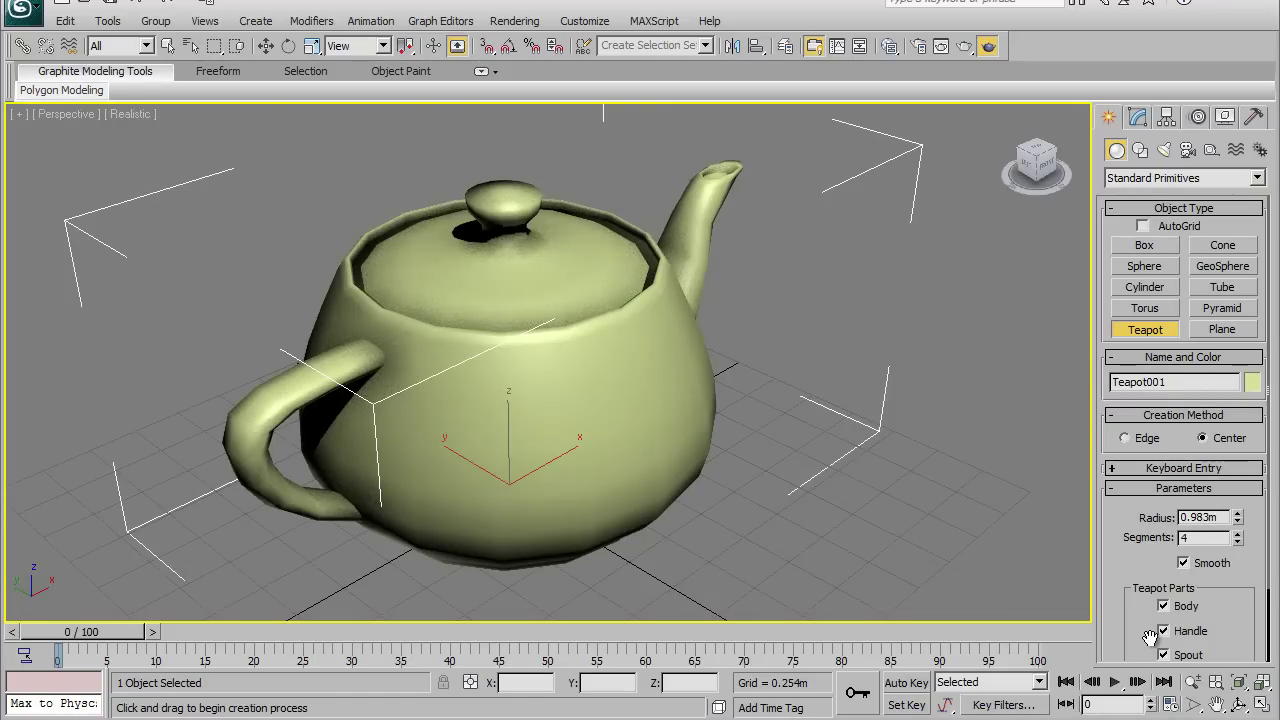
pyautogui.click(1262, 706)
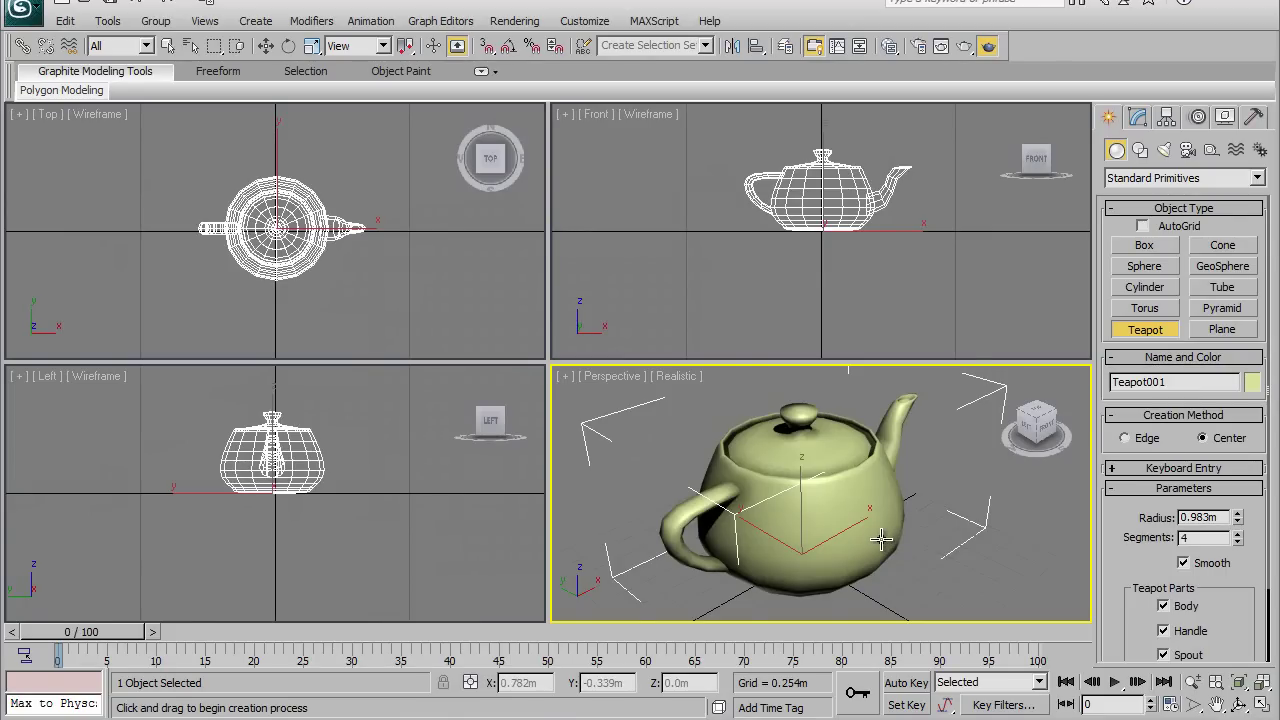
pyautogui.hotkey('alt', 'w')
pyautogui.hotkey('alt', 'w')
pyautogui.hotkey('alt', 'w')
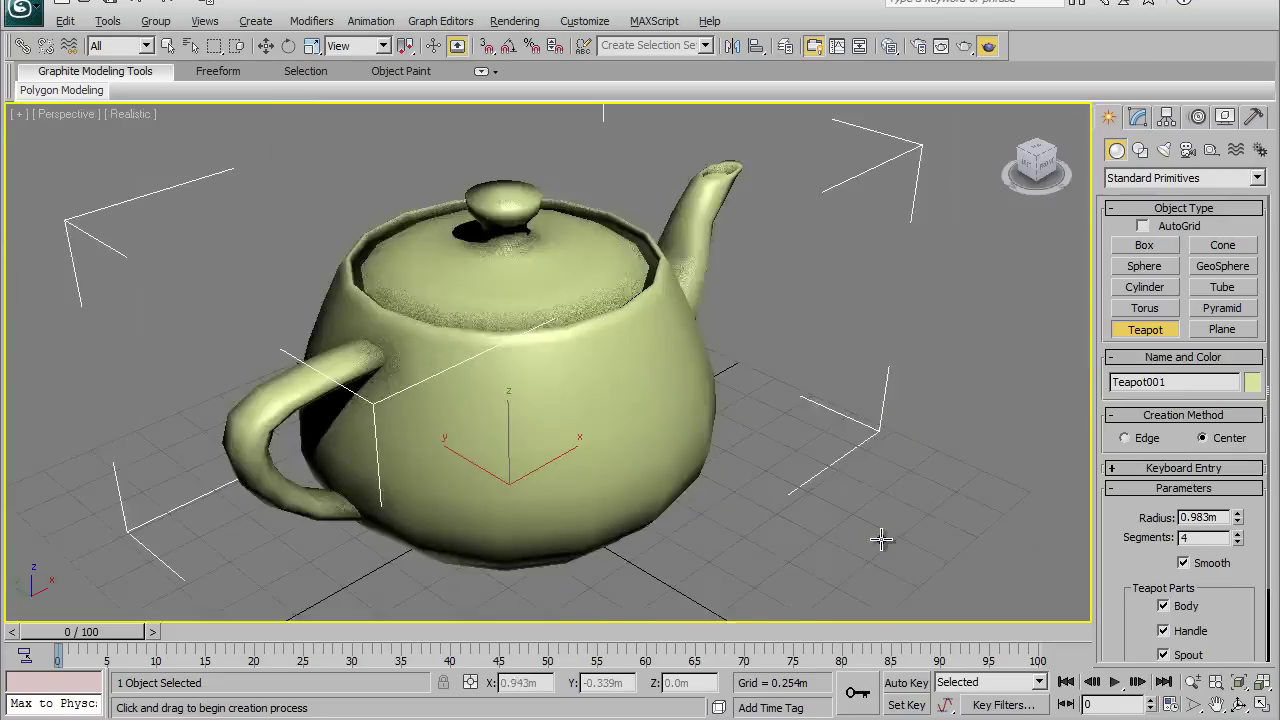
pyautogui.hotkey('alt', 'w')
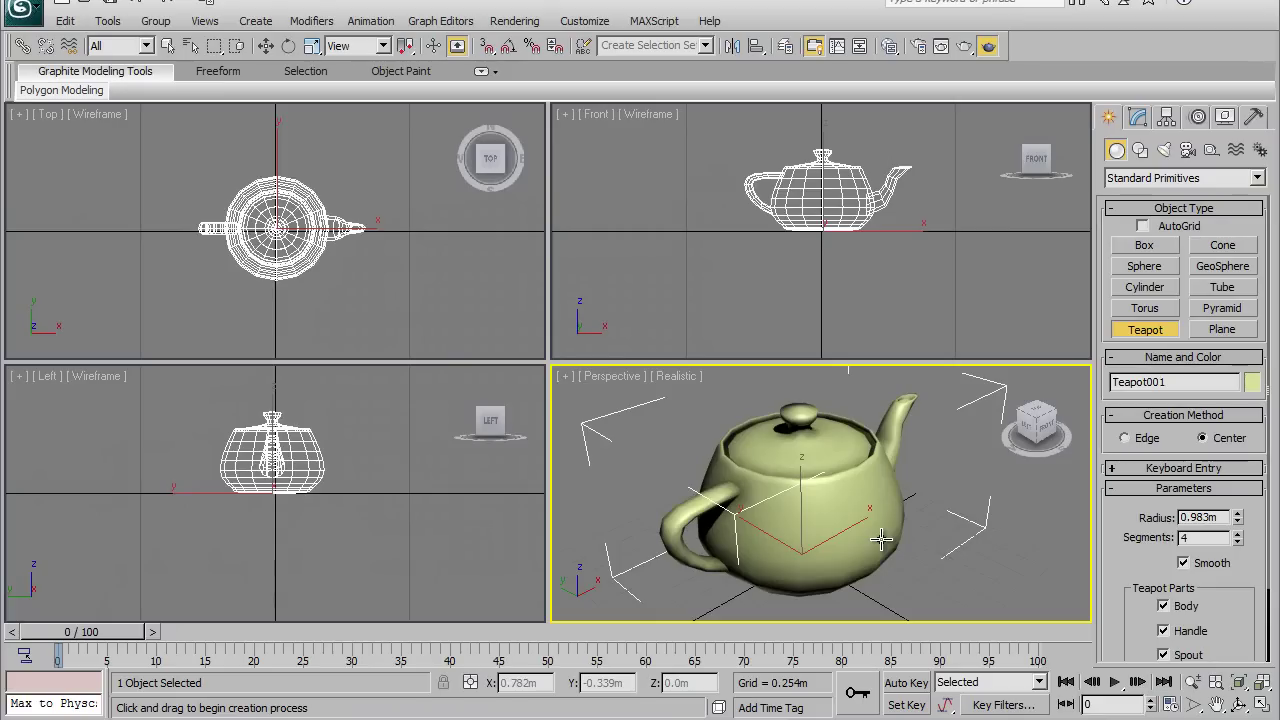
pyautogui.hotkey('alt', 'w')
pyautogui.hotkey('alt', 'w')
pyautogui.hotkey('alt', 'w')
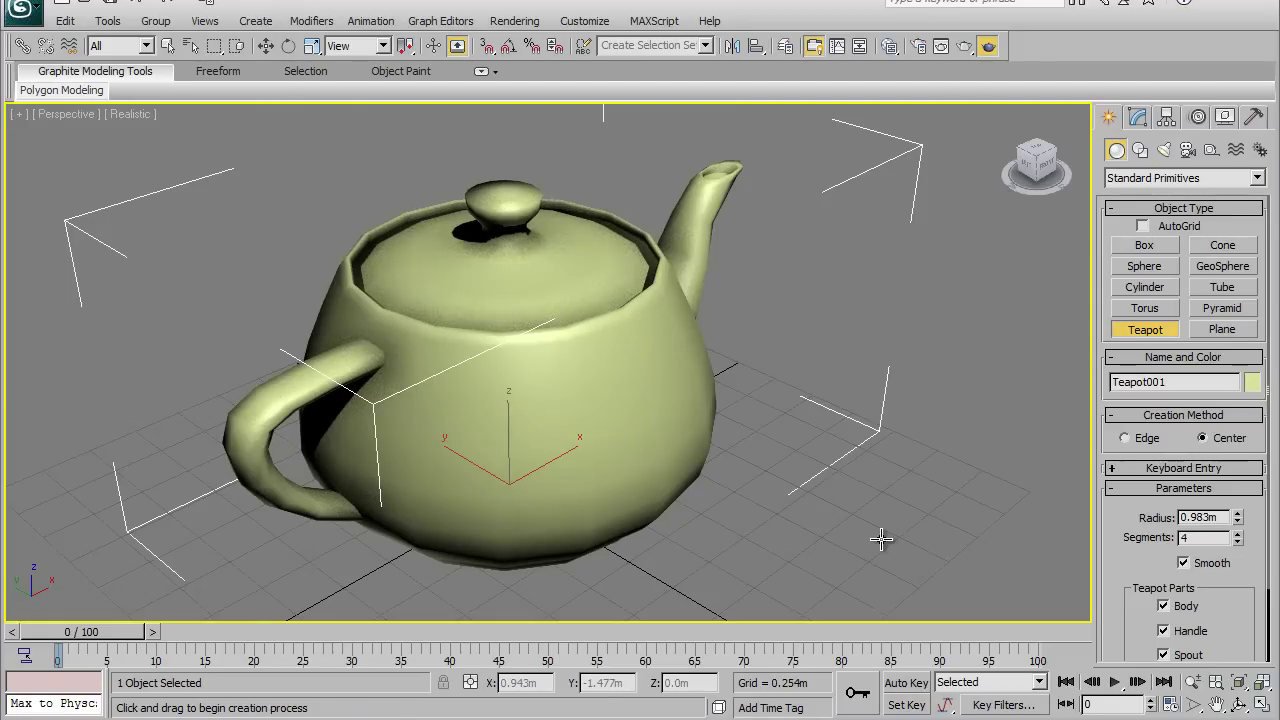
pyautogui.hotkey('alt', 'w')
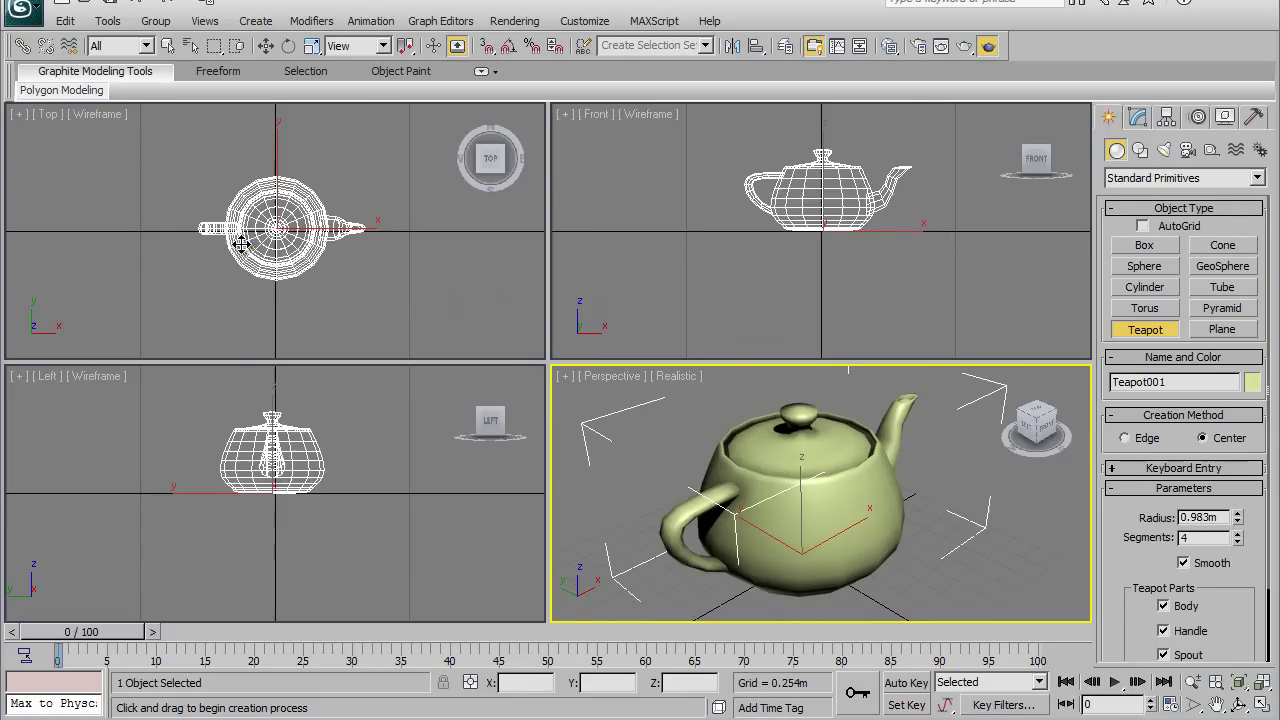
# Step: Drag the viewport divider intersection to enlarge the Perspective and Left views over Top and Front
pyautogui.moveTo(301, 273); pyautogui.dragTo(240, 243)
pyautogui.moveTo(424, 330)
pyautogui.mouseDown()
pyautogui.moveTo(733, 413)
pyautogui.moveTo(487, 392)
pyautogui.moveTo(496, 376)
pyautogui.moveTo(466, 305)
pyautogui.mouseUp()
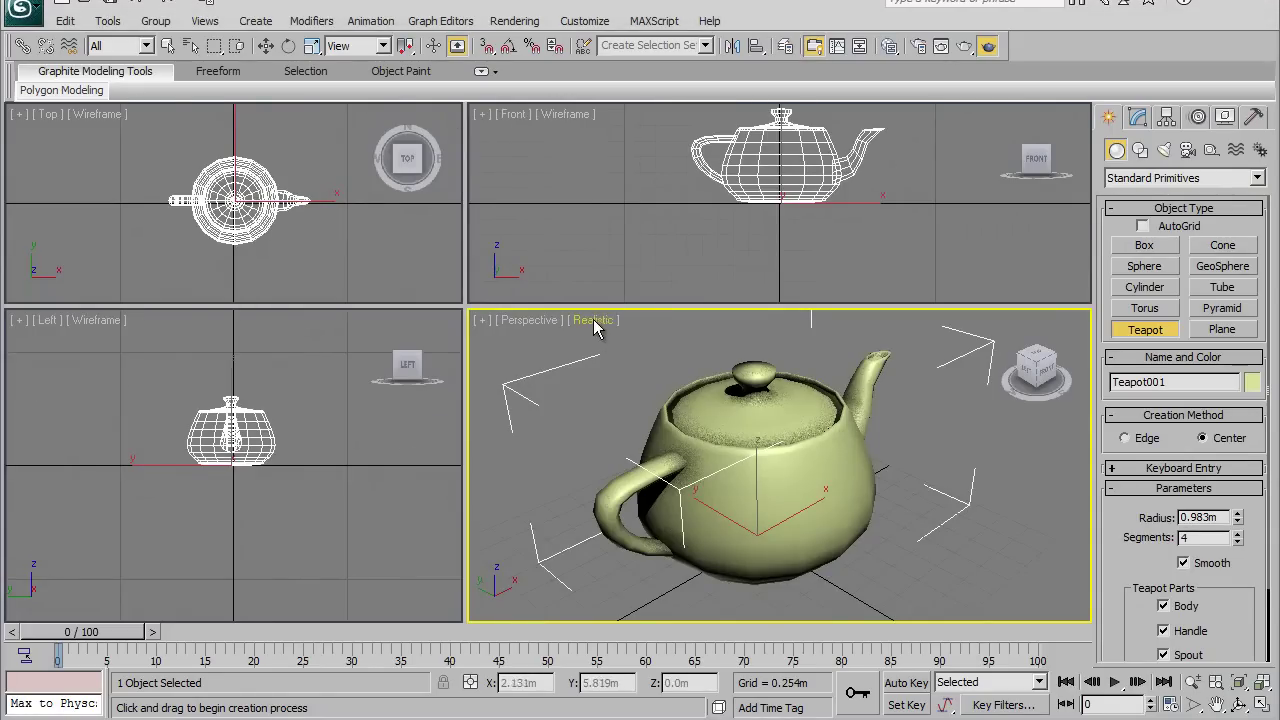
pyautogui.click(483, 324)
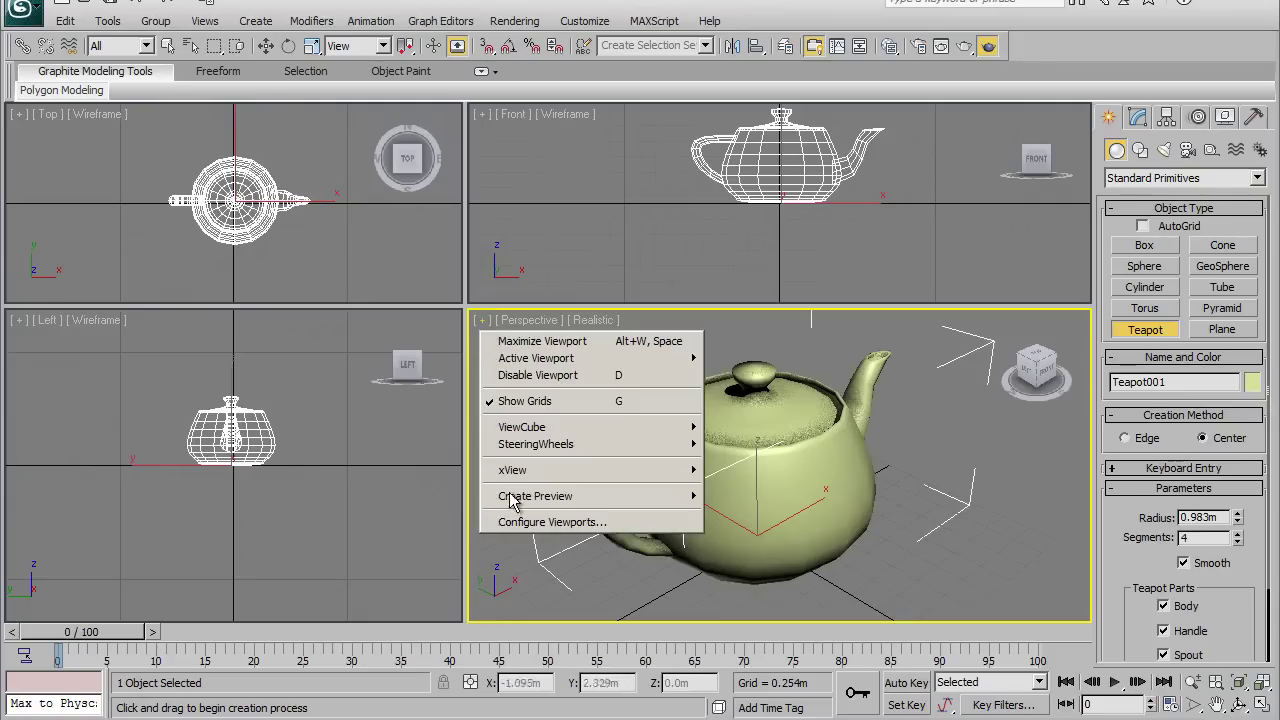
# Step: In Viewport Configuration, apply the two-left/one-right layout with a Perspective right pane
pyautogui.click(595, 522)
pyautogui.moveTo(478, 93); pyautogui.dragTo(592, 93)
pyautogui.click(670, 139)
pyautogui.click(780, 142)
pyautogui.click(920, 146)
pyautogui.click(790, 139)
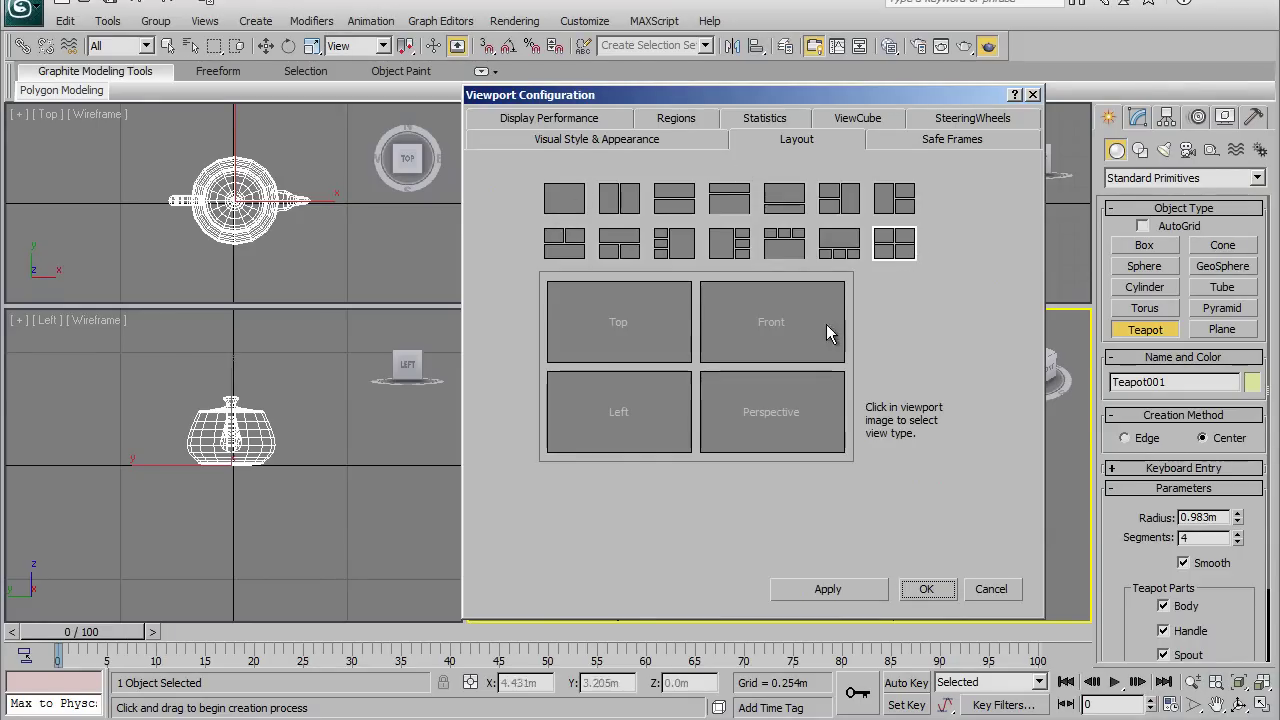
pyautogui.click(838, 210)
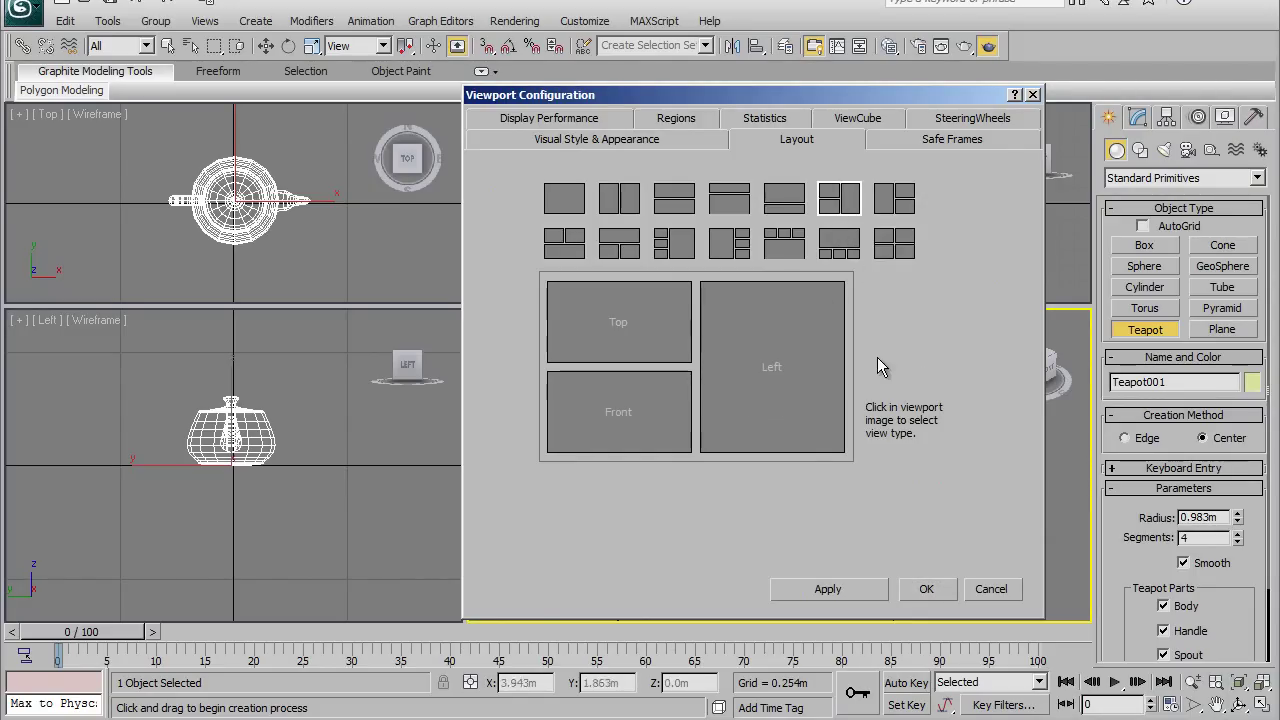
pyautogui.click(770, 368)
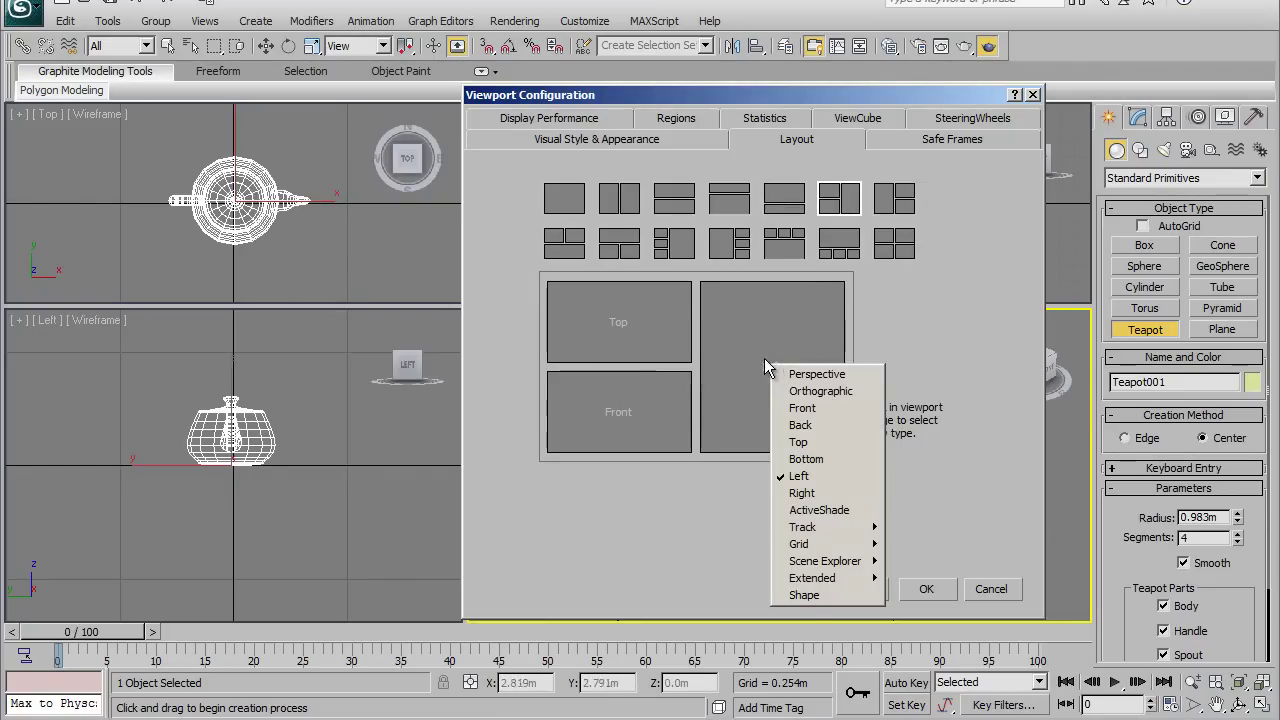
pyautogui.click(812, 374)
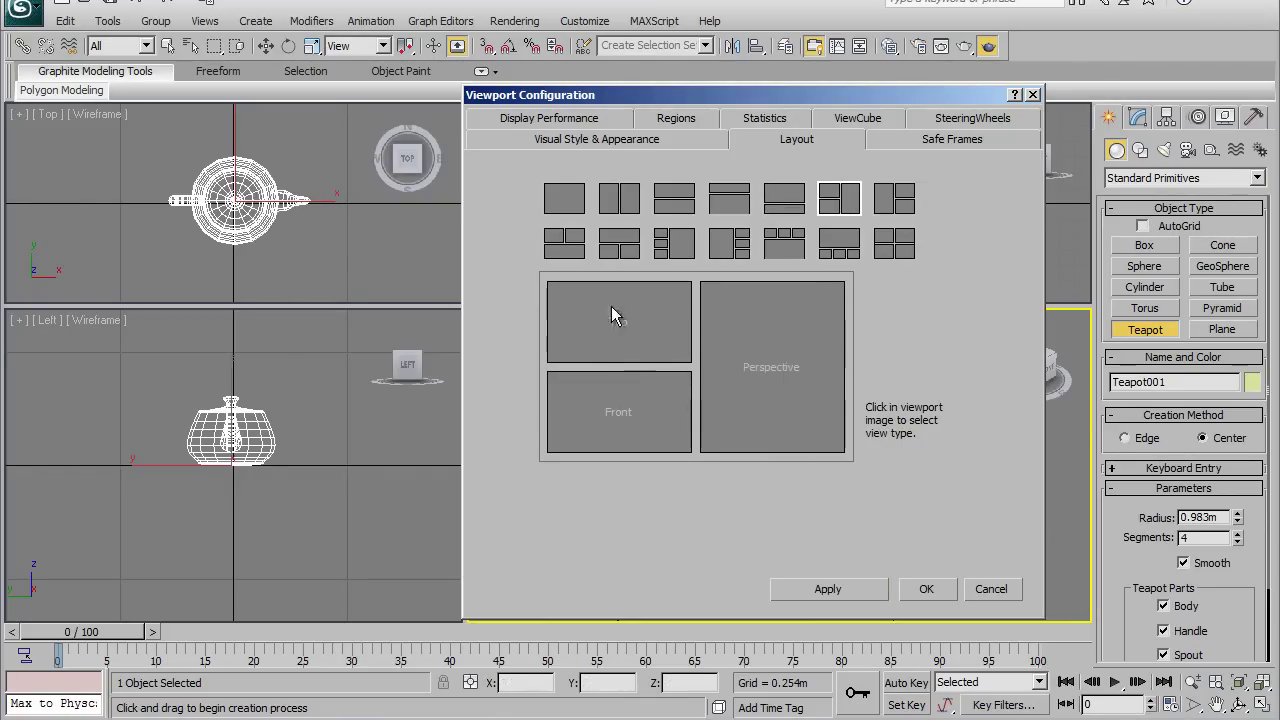
pyautogui.click(938, 592)
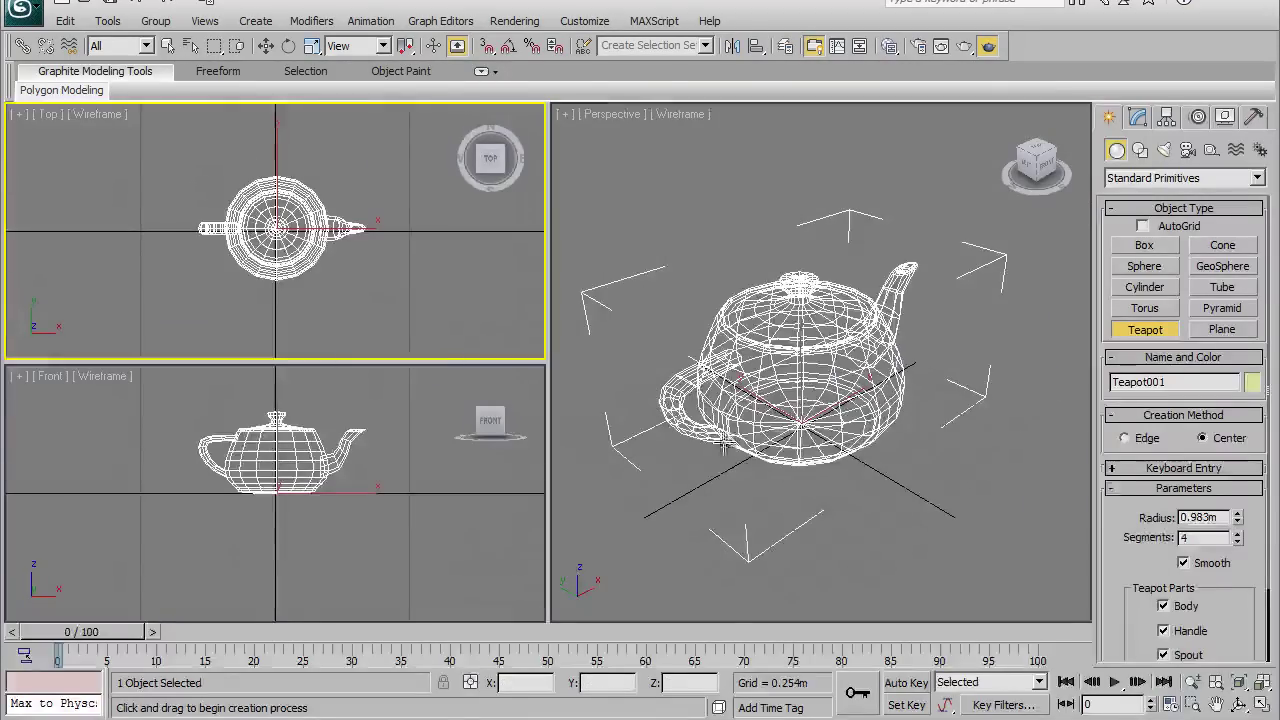
# Step: Switch the Perspective view to Shaded, then to Wireframe, from the shading menu
pyautogui.click(773, 427)
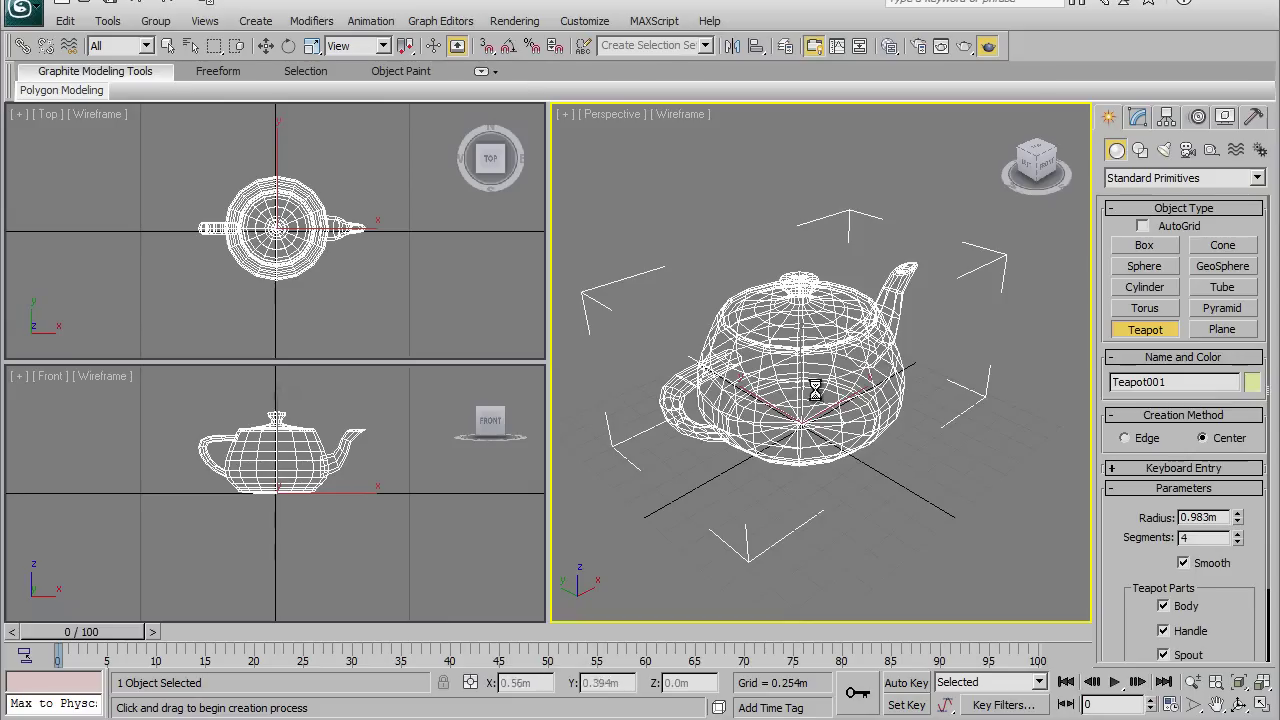
pyautogui.click(687, 119)
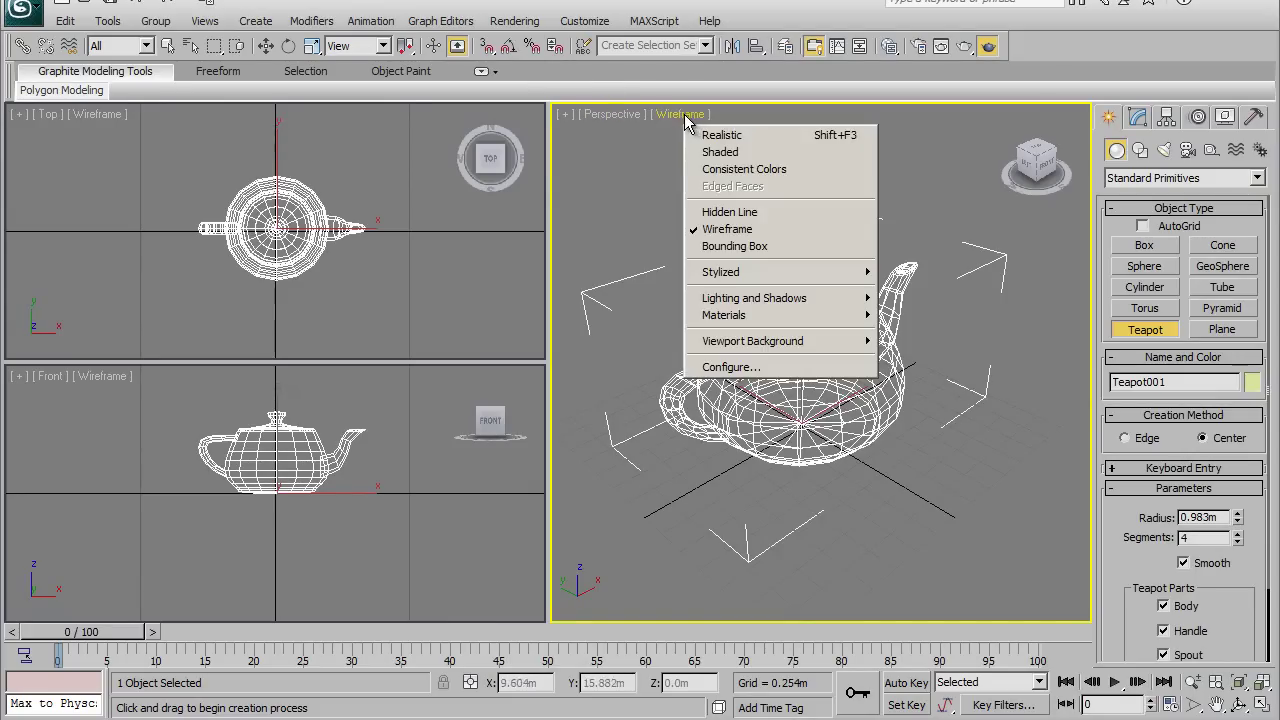
pyautogui.click(672, 119)
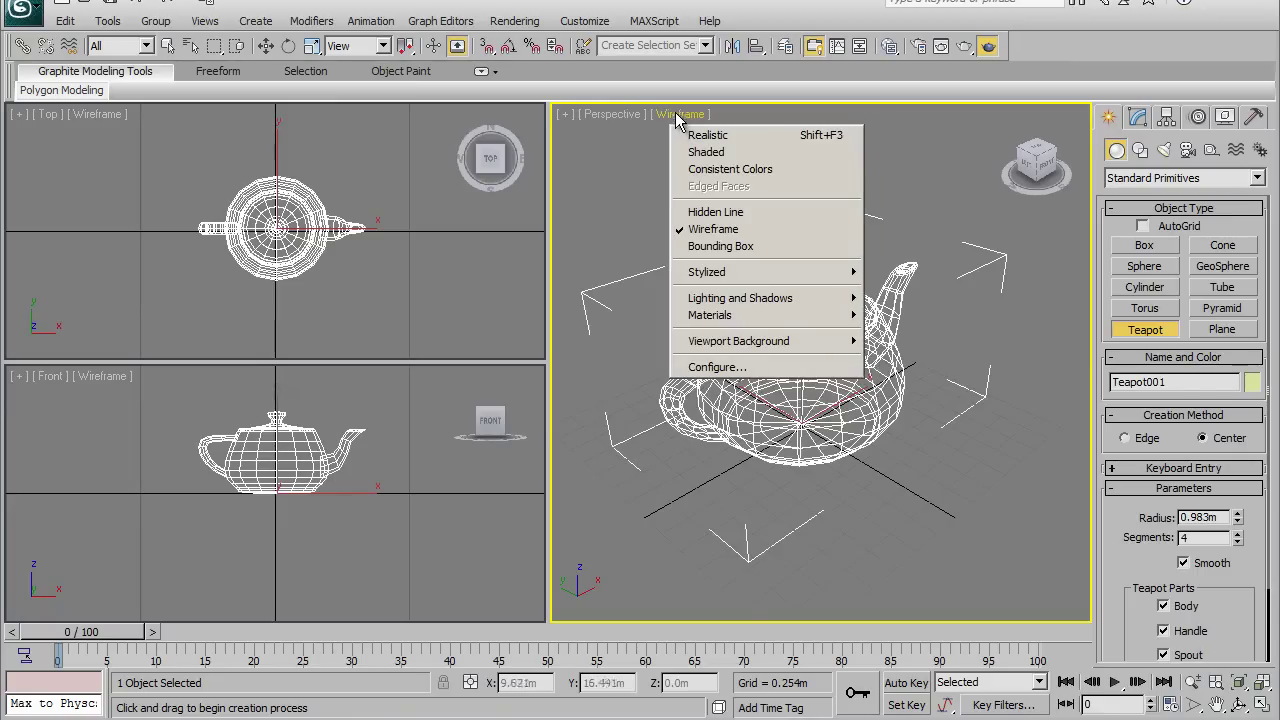
pyautogui.click(705, 153)
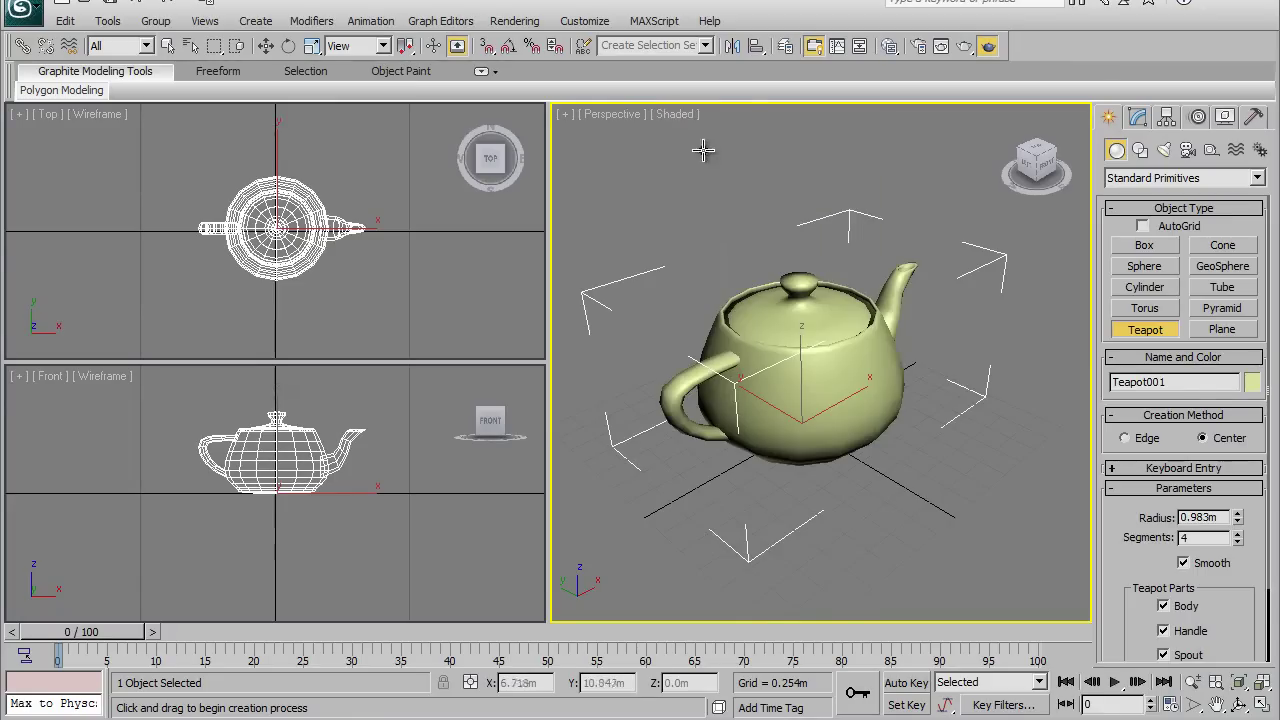
pyautogui.click(675, 116)
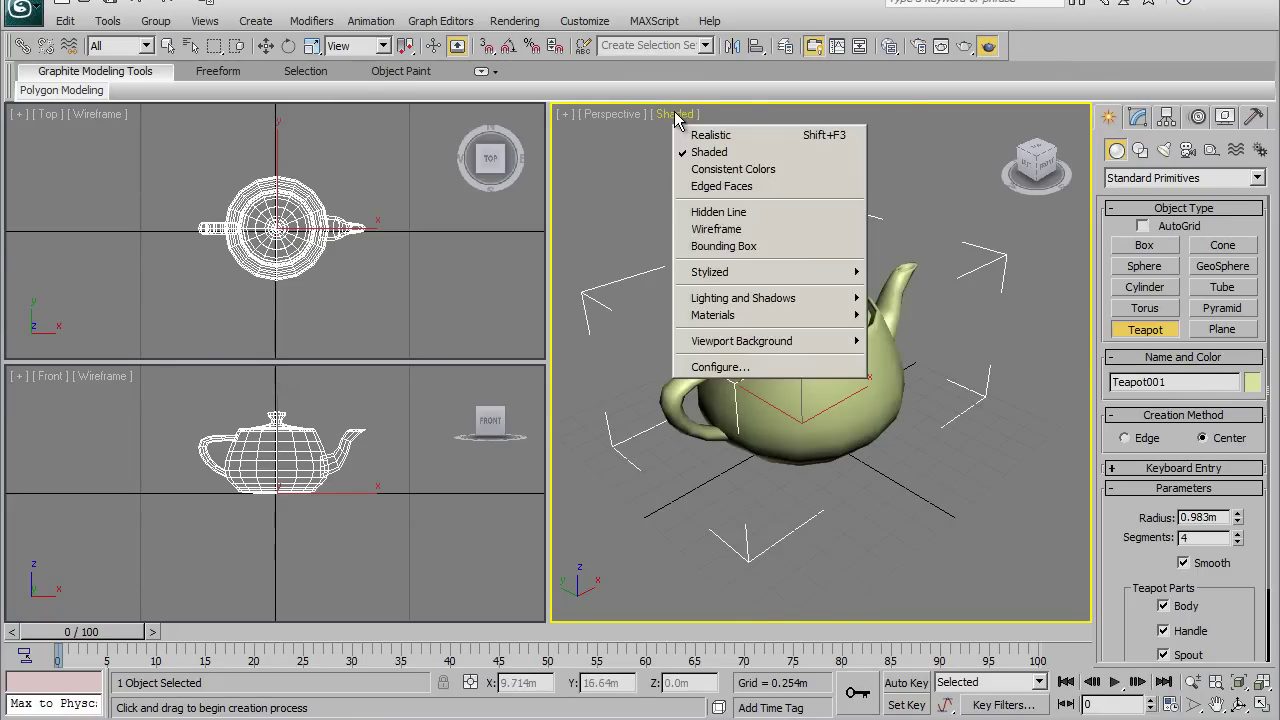
pyautogui.click(716, 227)
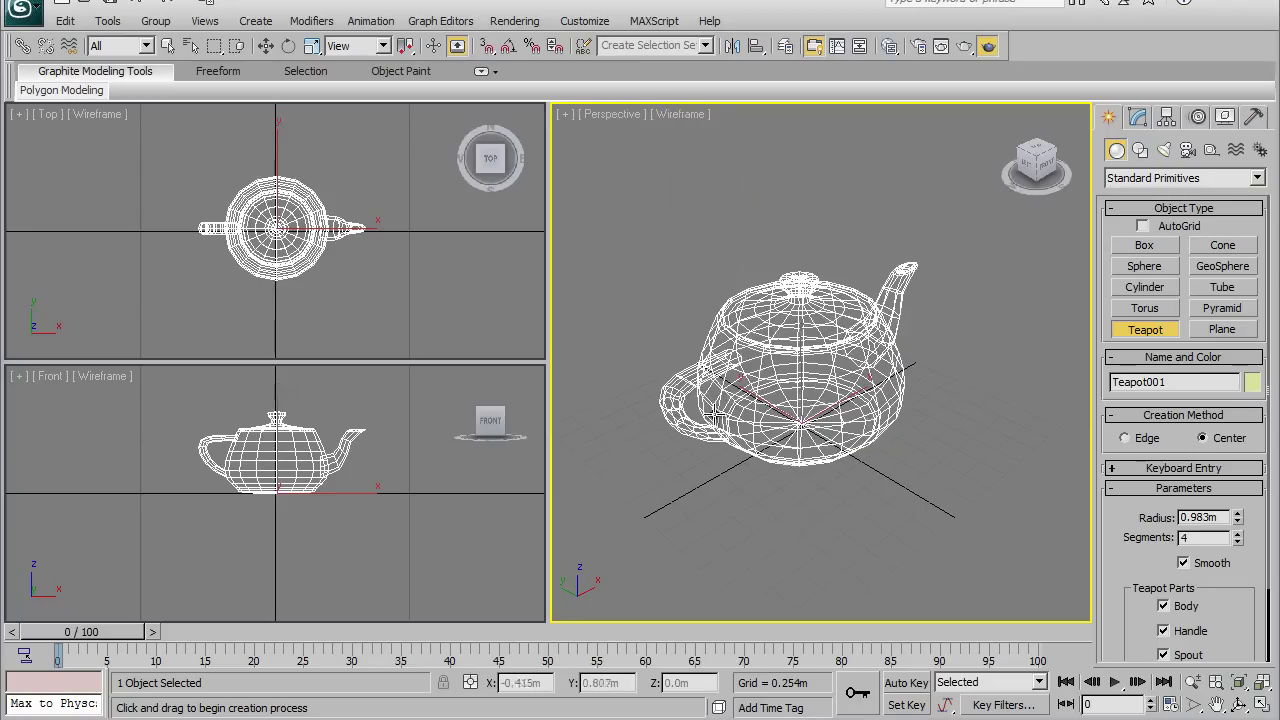
# Step: Toggle shading and edged faces with F3/F4, ending on Realistic with Edged Faces
pyautogui.press('F3')
pyautogui.press('F3')
pyautogui.press('F3')
pyautogui.press('F3')
pyautogui.press('F3')
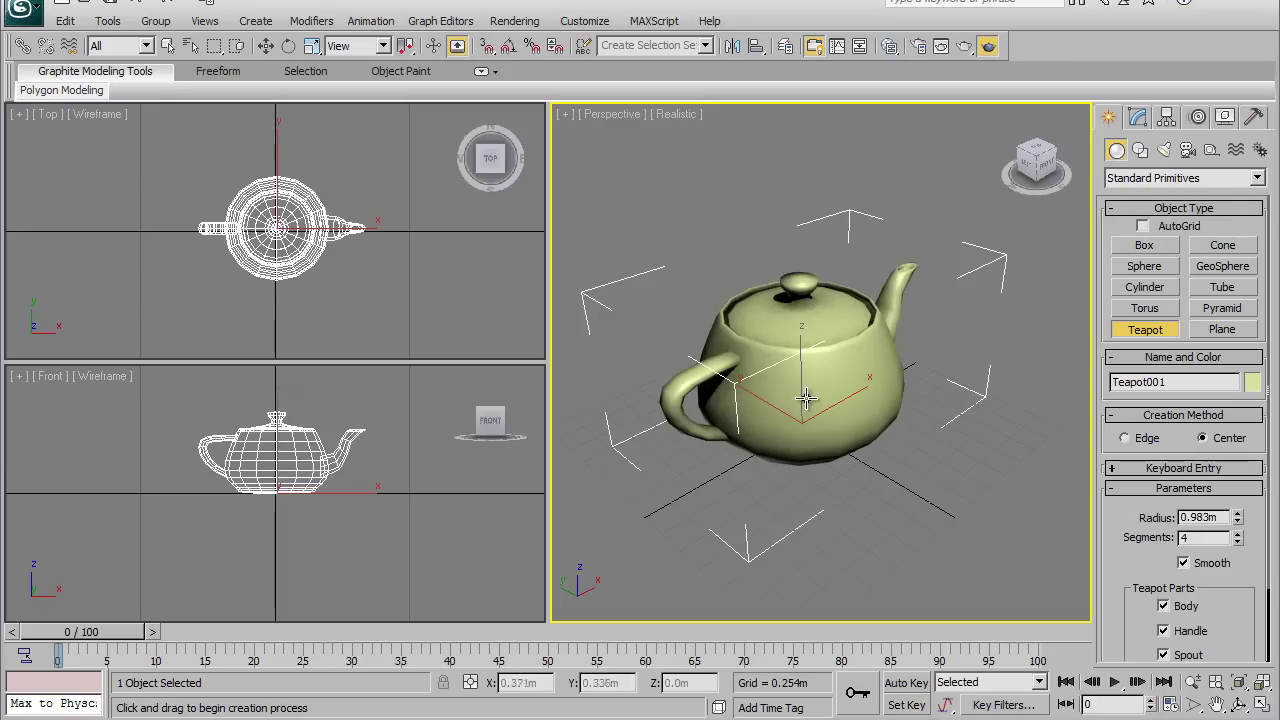
pyautogui.press('F3')
pyautogui.press('F3')
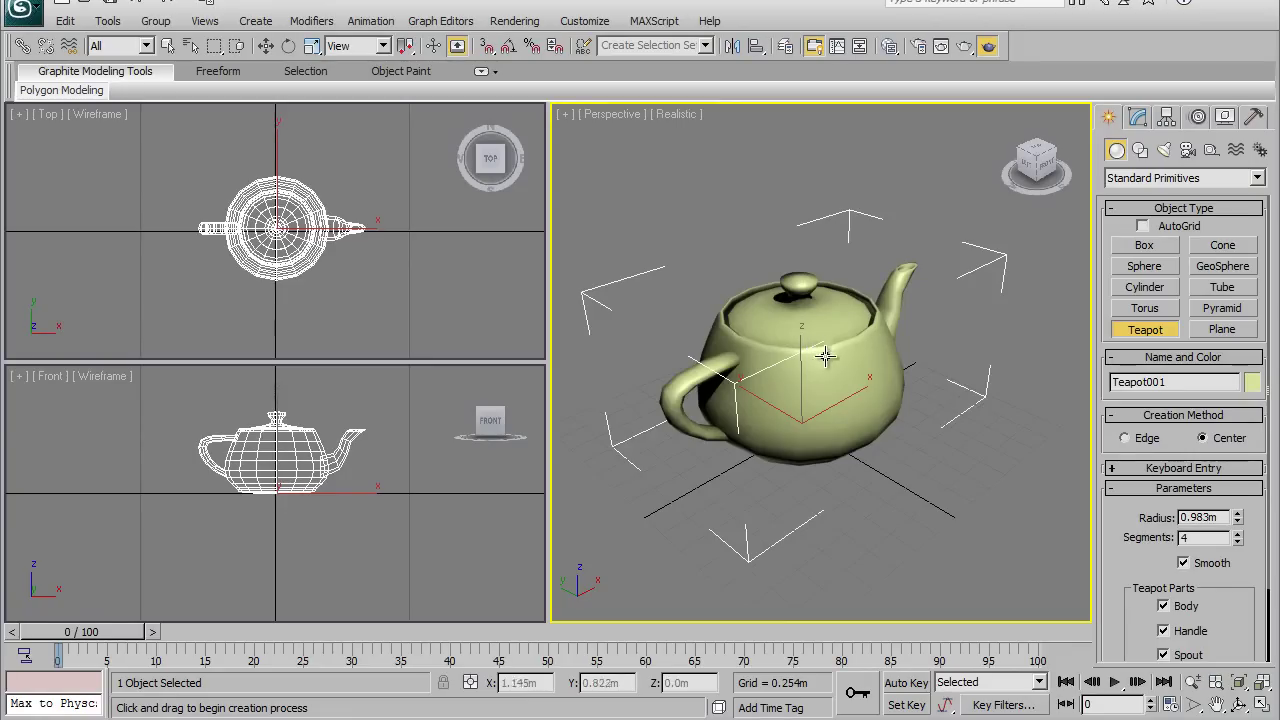
pyautogui.press('F4')
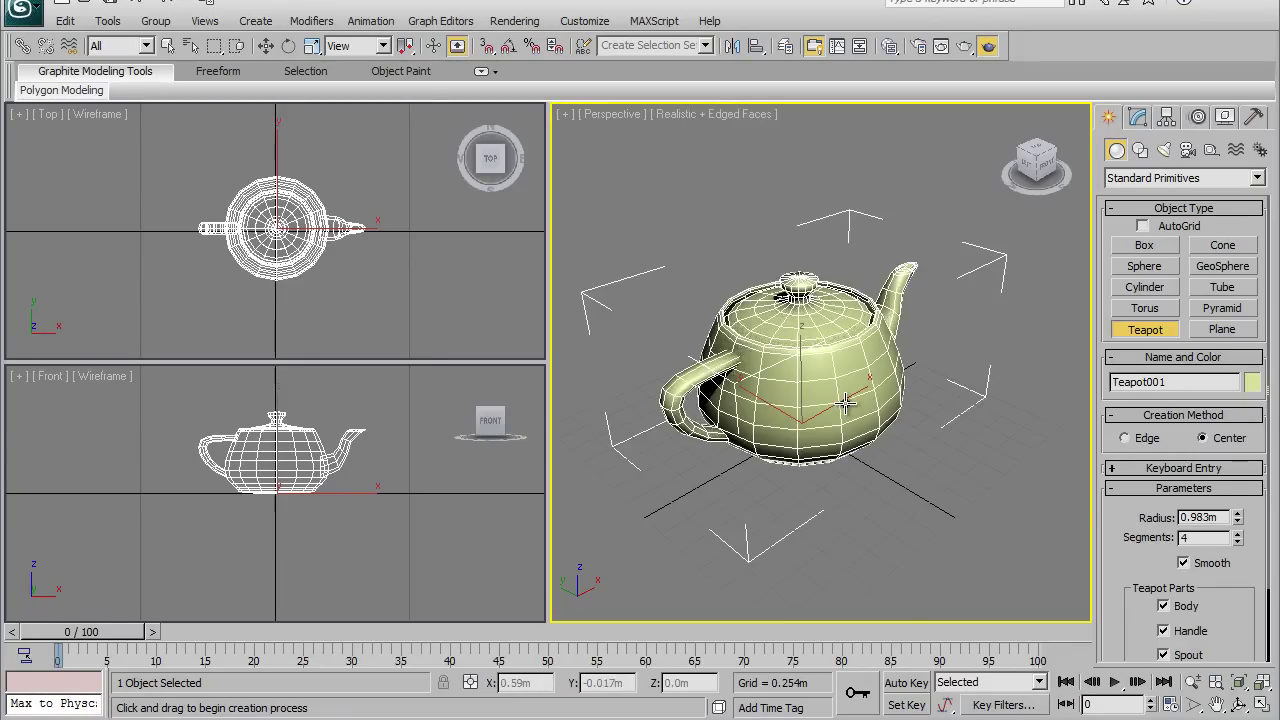
pyautogui.press('F4')
pyautogui.press('F4')
pyautogui.press('F4')
pyautogui.press('F4')
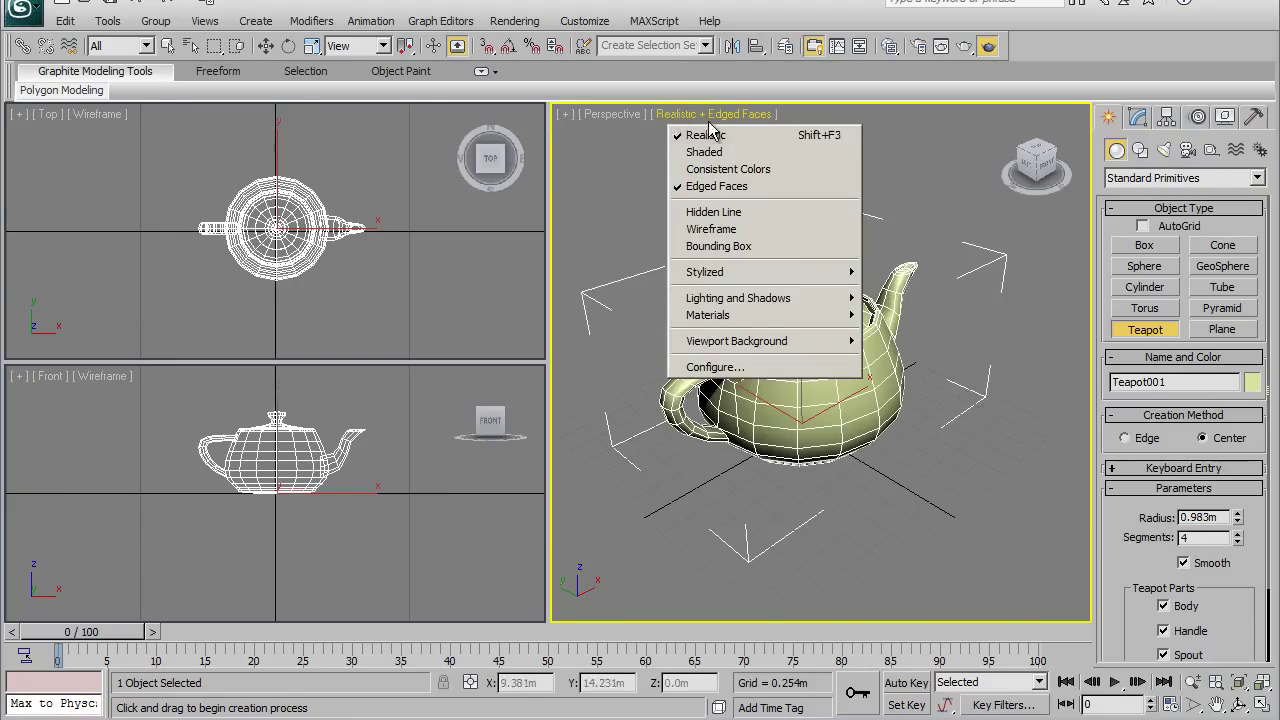
pyautogui.click(722, 152)
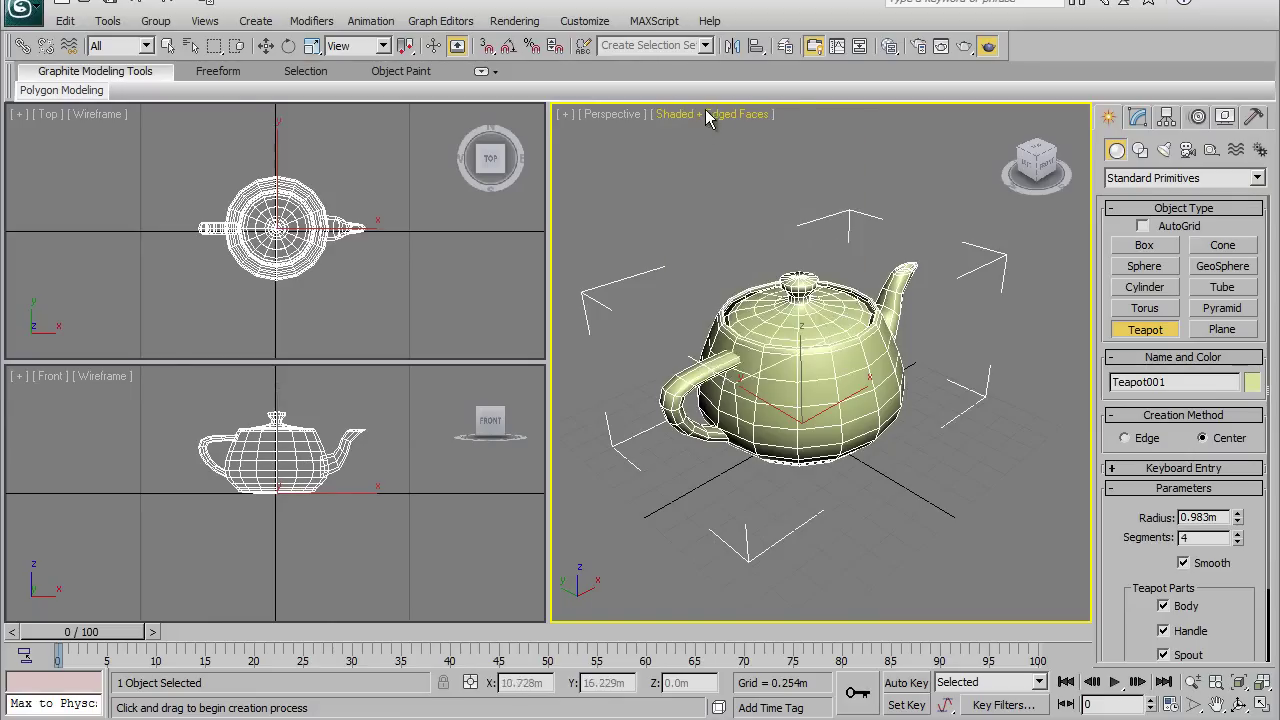
pyautogui.click(712, 116)
pyautogui.click(728, 136)
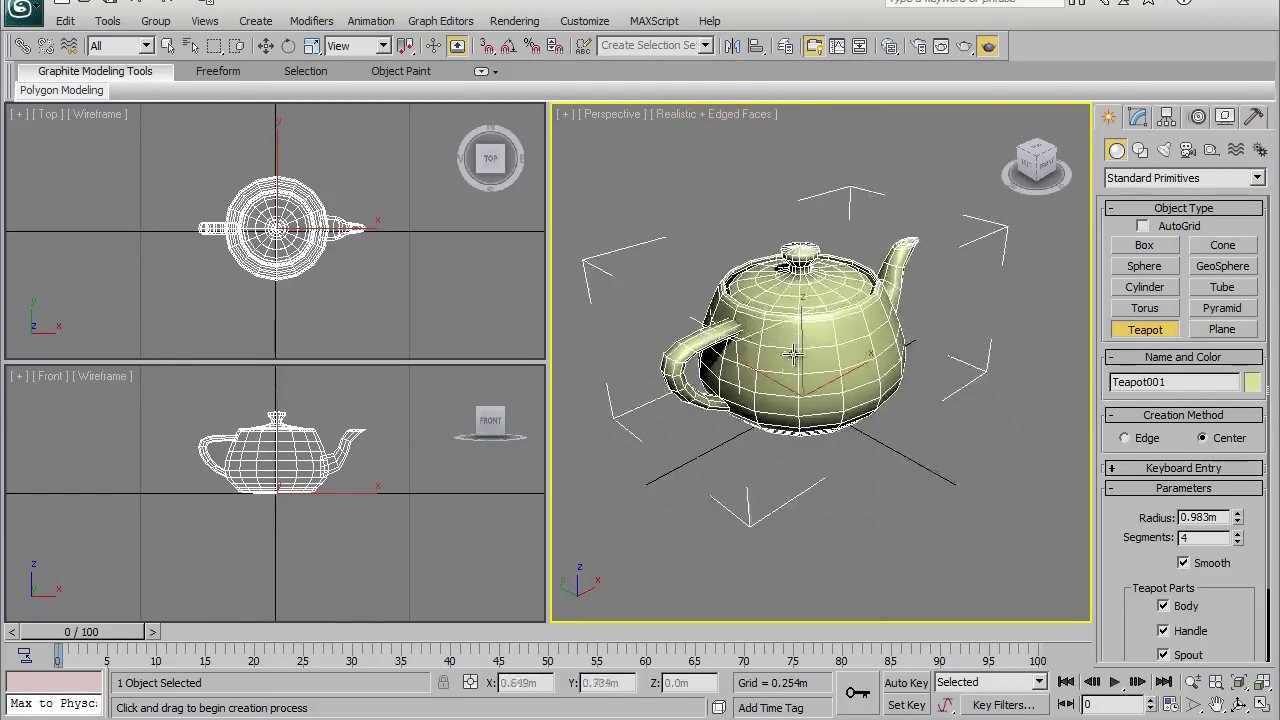
# Step: Orbit and zoom the Perspective view to show the whole teapot, handle left, spout right; exit zoom mode
pyautogui.keyDown('alt'); pyautogui.moveTo(760, 330); pyautogui.dragTo(790, 337, button='middle'); pyautogui.keyUp('alt')
pyautogui.hotkey('alt', 'z')
pyautogui.moveTo(790, 337)
pyautogui.mouseDown()
pyautogui.moveTo(786, 320)
pyautogui.moveTo(814, 363)
pyautogui.moveTo(831, 357)
pyautogui.moveTo(809, 362)
pyautogui.mouseUp()
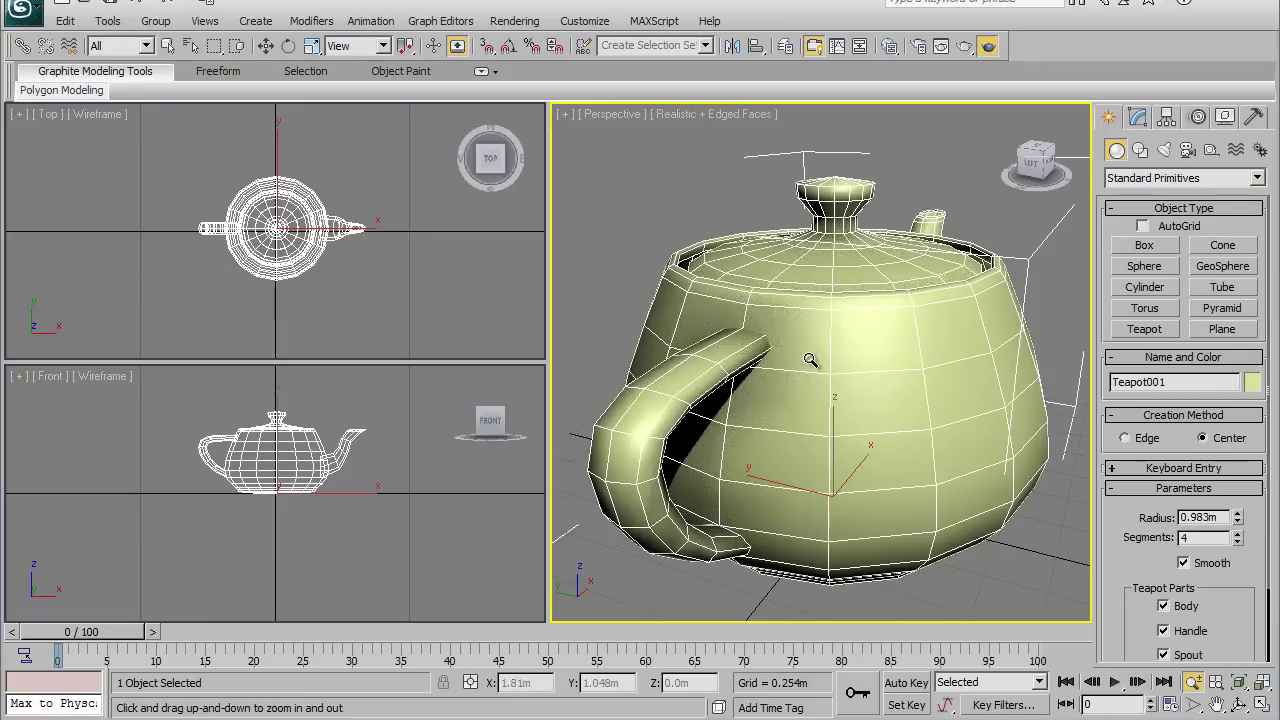
pyautogui.moveTo(788, 404)
pyautogui.keyDown('alt'); pyautogui.mouseDown(button='middle')
pyautogui.moveTo(900, 380)
pyautogui.moveTo(766, 374)
pyautogui.moveTo(848, 355)
pyautogui.moveTo(780, 376)
pyautogui.mouseUp(button='middle'); pyautogui.keyUp('alt')
pyautogui.scroll(-1, 780, 376)
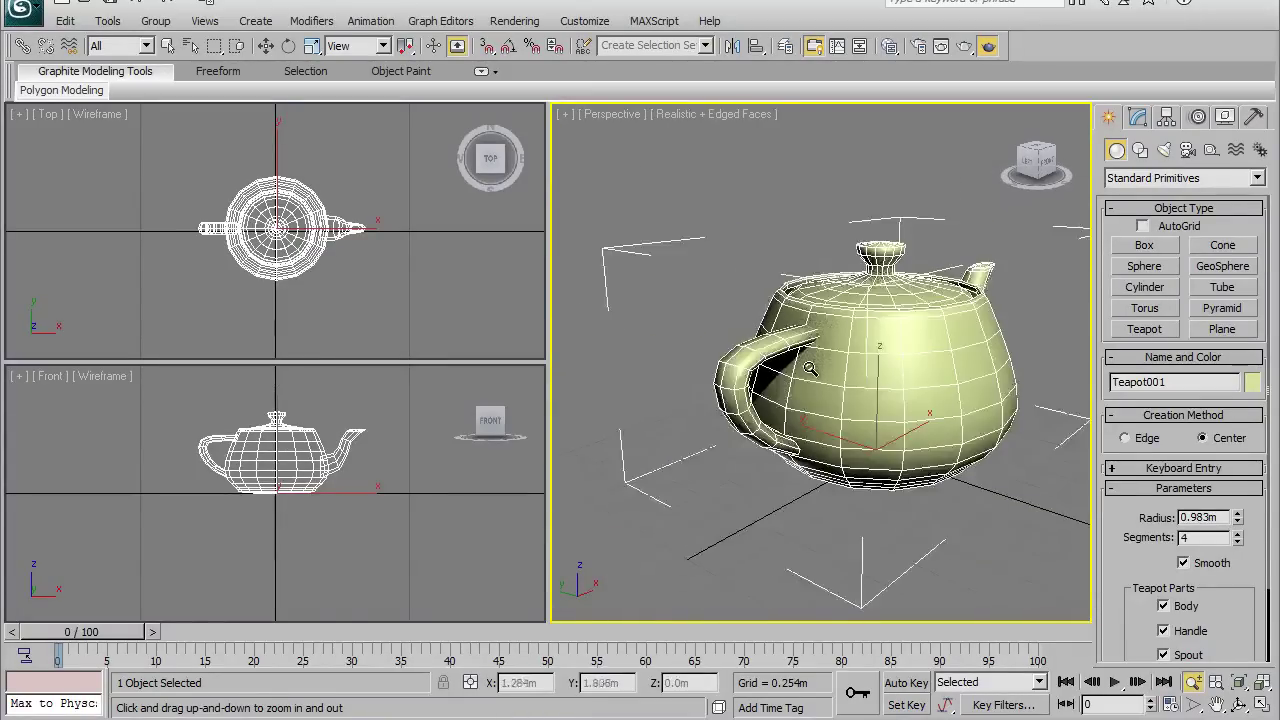
pyautogui.scroll(-1, 777, 392)
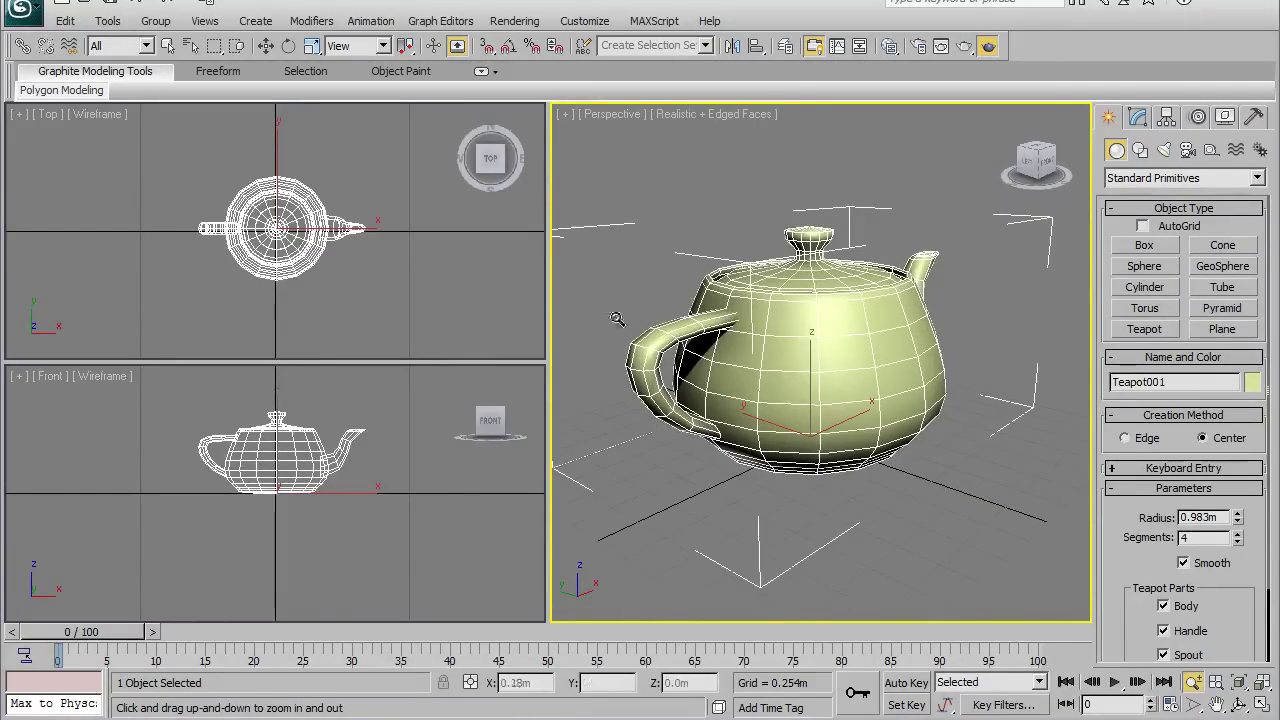
pyautogui.moveTo(805, 379)
pyautogui.keyDown('alt'); pyautogui.mouseDown(button='middle')
pyautogui.moveTo(734, 386)
pyautogui.moveTo(981, 413)
pyautogui.moveTo(798, 398)
pyautogui.moveTo(806, 440)
pyautogui.moveTo(824, 440)
pyautogui.mouseUp(button='middle'); pyautogui.keyUp('alt')
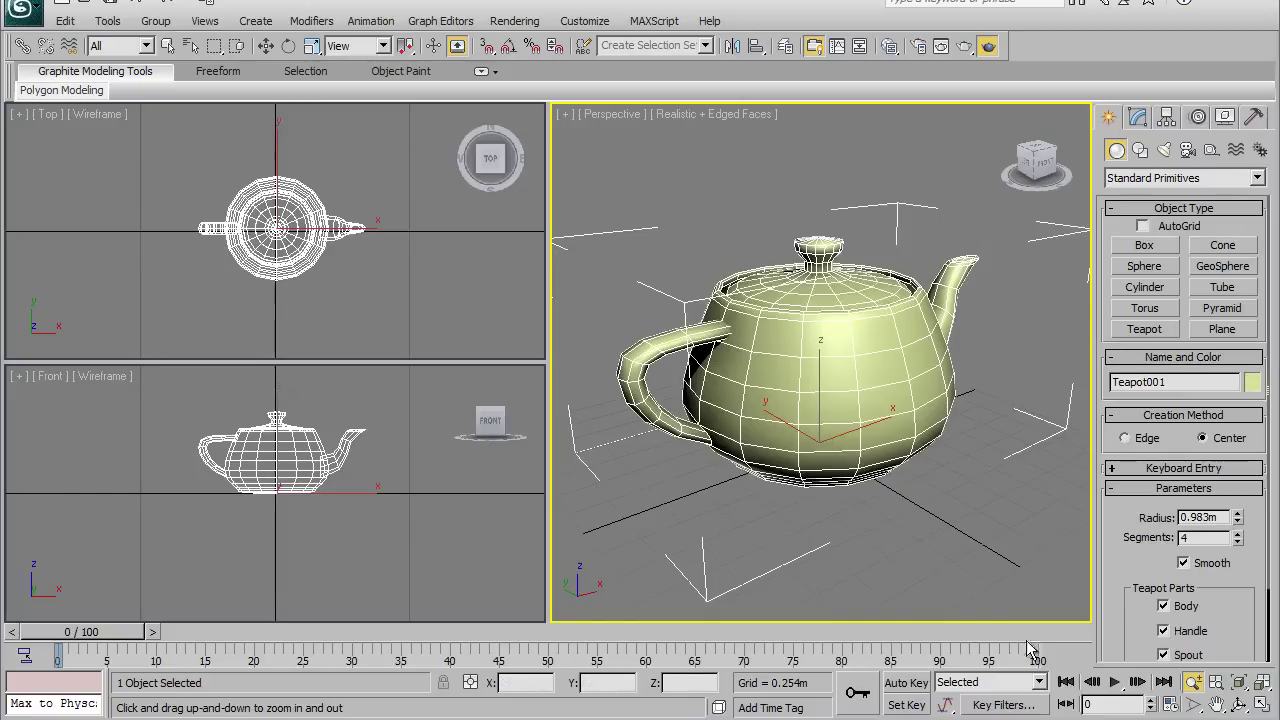
pyautogui.press('Escape')
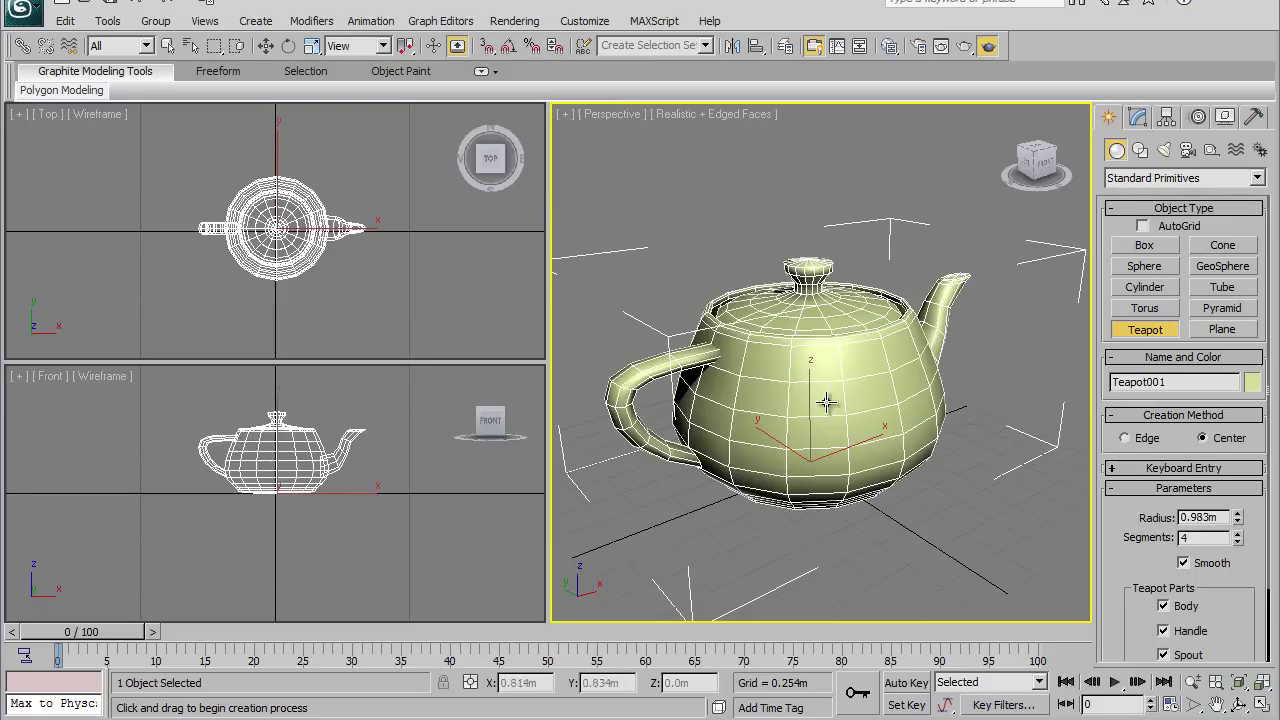
# Step: Pan the Top, Front and Perspective views, then orbit Perspective to a new angle on the teapot
pyautogui.moveTo(820, 388)
pyautogui.mouseDown(button='middle')
pyautogui.moveTo(736, 371)
pyautogui.moveTo(1049, 423)
pyautogui.moveTo(857, 414)
pyautogui.moveTo(749, 386)
pyautogui.moveTo(594, 304)
pyautogui.moveTo(909, 423)
pyautogui.moveTo(930, 300)
pyautogui.moveTo(646, 303)
pyautogui.moveTo(948, 342)
pyautogui.moveTo(749, 343)
pyautogui.moveTo(829, 360)
pyautogui.moveTo(714, 366)
pyautogui.moveTo(853, 369)
pyautogui.moveTo(820, 283)
pyautogui.moveTo(812, 373)
pyautogui.mouseUp(button='middle')
pyautogui.moveTo(280, 340)
pyautogui.mouseDown(button='middle')
pyautogui.moveTo(491, 337)
pyautogui.moveTo(316, 339)
pyautogui.moveTo(310, 263)
pyautogui.moveTo(368, 271)
pyautogui.mouseUp(button='middle')
pyautogui.moveTo(331, 459)
pyautogui.mouseDown(button='middle')
pyautogui.moveTo(337, 500)
pyautogui.moveTo(346, 489)
pyautogui.mouseUp(button='middle')
pyautogui.moveTo(827, 459)
pyautogui.mouseDown(button='middle')
pyautogui.moveTo(530, 465)
pyautogui.moveTo(930, 470)
pyautogui.moveTo(896, 517)
pyautogui.moveTo(857, 368)
pyautogui.moveTo(878, 430)
pyautogui.mouseUp(button='middle')
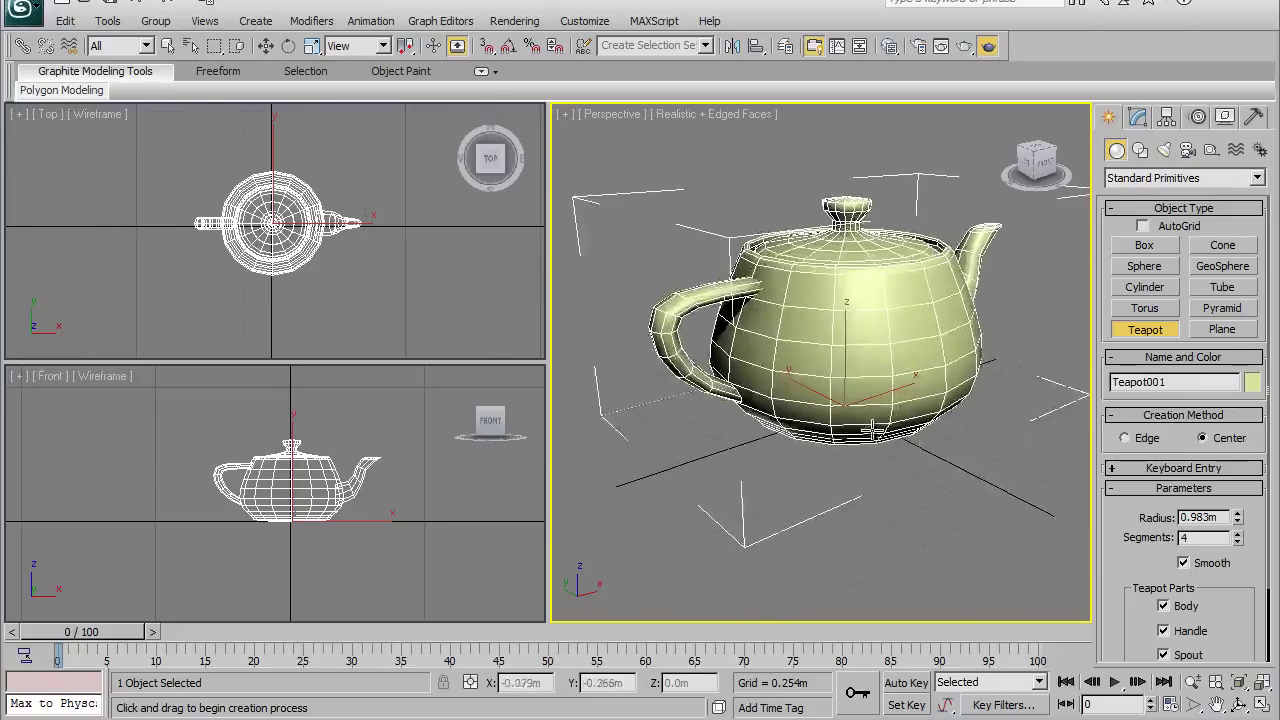
pyautogui.moveTo(866, 387); pyautogui.dragTo(848, 422, button='middle')
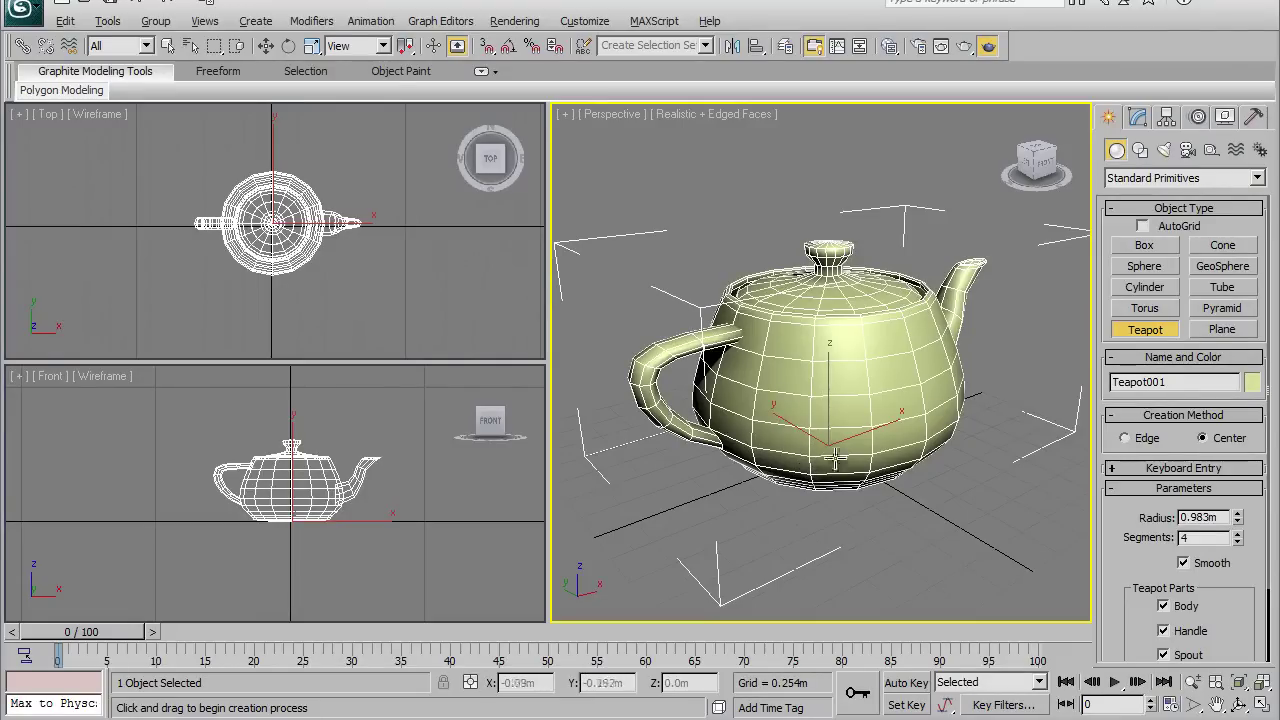
pyautogui.moveTo(769, 403)
pyautogui.keyDown('alt'); pyautogui.mouseDown(button='middle')
pyautogui.moveTo(900, 403)
pyautogui.moveTo(775, 410)
pyautogui.moveTo(915, 432)
pyautogui.moveTo(1076, 432)
pyautogui.moveTo(990, 438)
pyautogui.mouseUp(button='middle'); pyautogui.keyUp('alt')
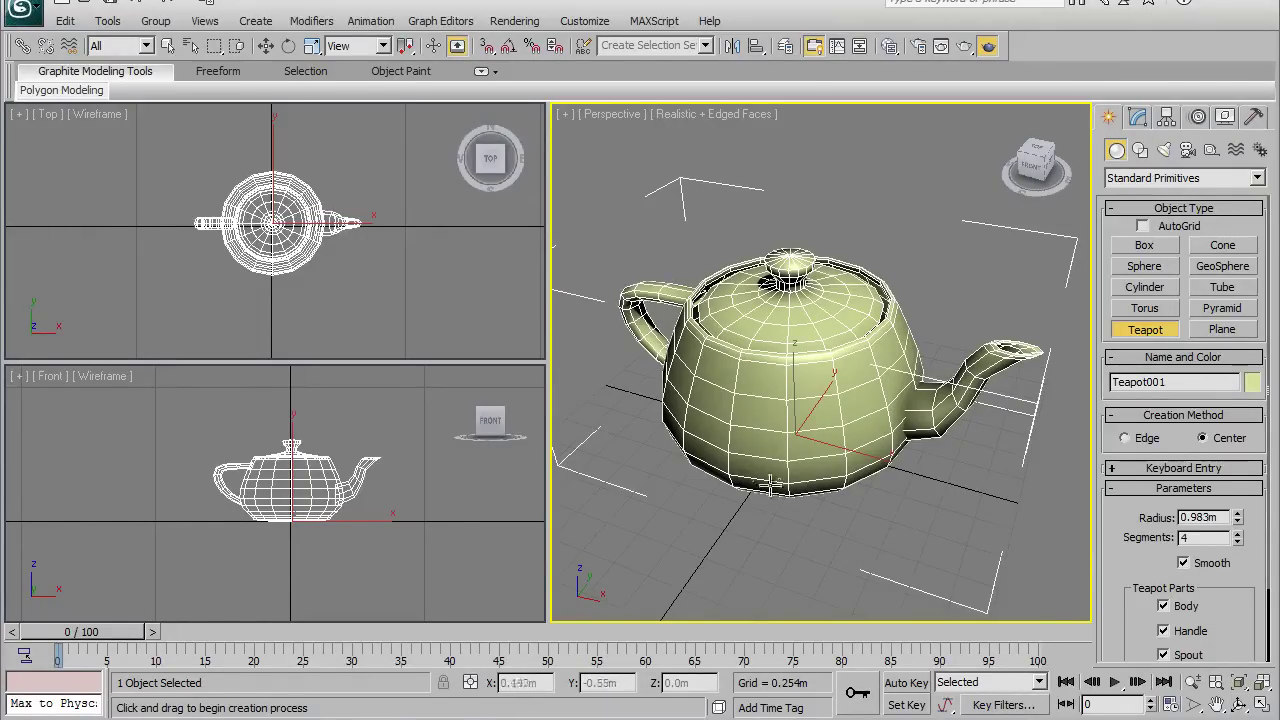
# Step: Pan, zoom and orbit so the teapot sits small upper-right, then switch to Orbit Selected
pyautogui.moveTo(685, 514); pyautogui.dragTo(1203, 268, button='middle')
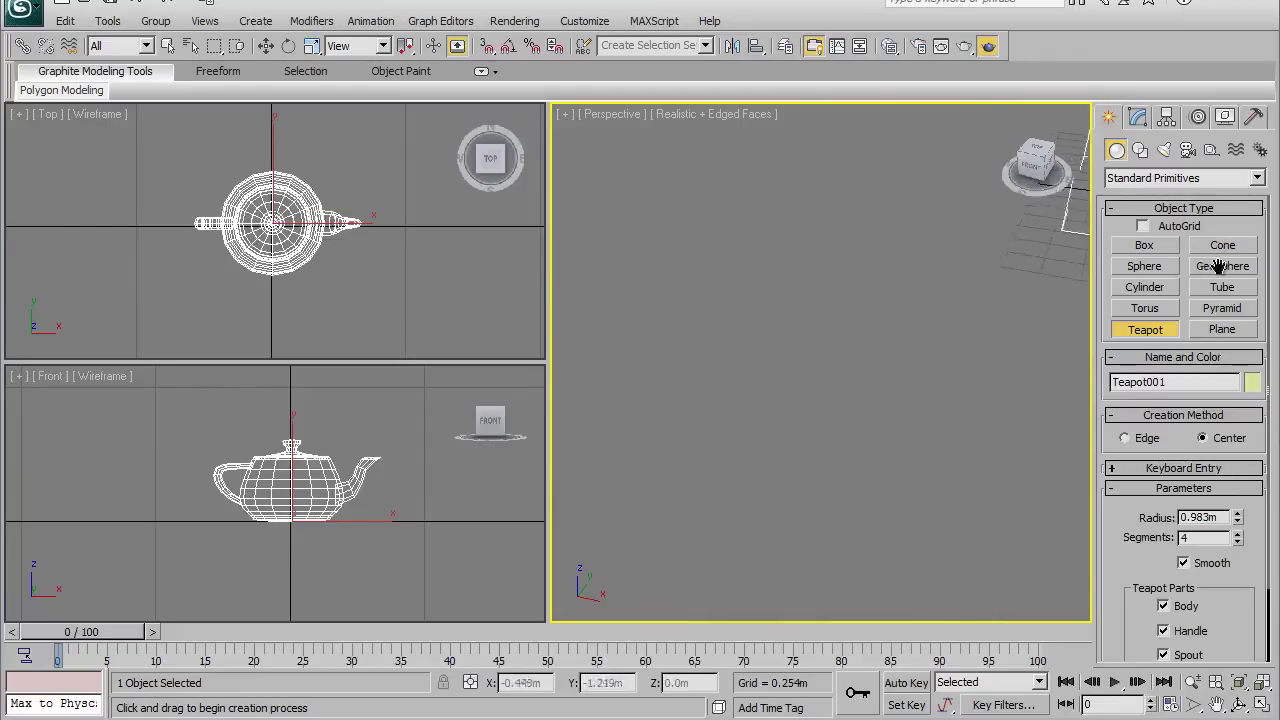
pyautogui.moveTo(820, 423)
pyautogui.mouseDown(button='middle')
pyautogui.moveTo(890, 404)
pyautogui.moveTo(914, 354)
pyautogui.moveTo(894, 364)
pyautogui.moveTo(902, 352)
pyautogui.mouseUp(button='middle')
pyautogui.scroll(-3, 890, 404)
pyautogui.scroll(-2, 857, 394)
pyautogui.moveTo(893, 400)
pyautogui.keyDown('alt'); pyautogui.mouseDown(button='middle')
pyautogui.moveTo(777, 429)
pyautogui.moveTo(634, 403)
pyautogui.moveTo(780, 460)
pyautogui.moveTo(828, 524)
pyautogui.moveTo(780, 357)
pyautogui.moveTo(823, 434)
pyautogui.moveTo(618, 404)
pyautogui.moveTo(897, 443)
pyautogui.moveTo(1080, 446)
pyautogui.mouseUp(button='middle'); pyautogui.keyUp('alt')
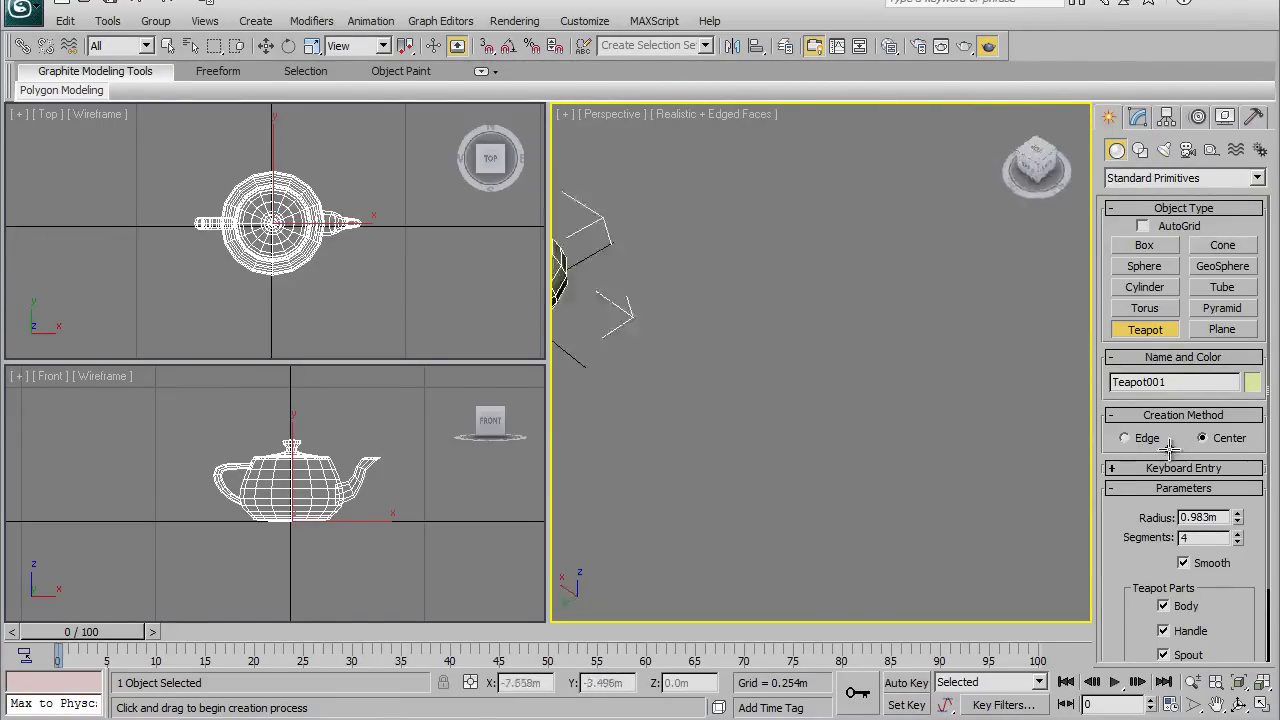
pyautogui.moveTo(1165, 447)
pyautogui.keyDown('alt'); pyautogui.mouseDown(button='middle')
pyautogui.moveTo(1120, 520)
pyautogui.moveTo(866, 409)
pyautogui.moveTo(996, 430)
pyautogui.moveTo(814, 428)
pyautogui.moveTo(873, 404)
pyautogui.mouseUp(button='middle'); pyautogui.keyUp('alt')
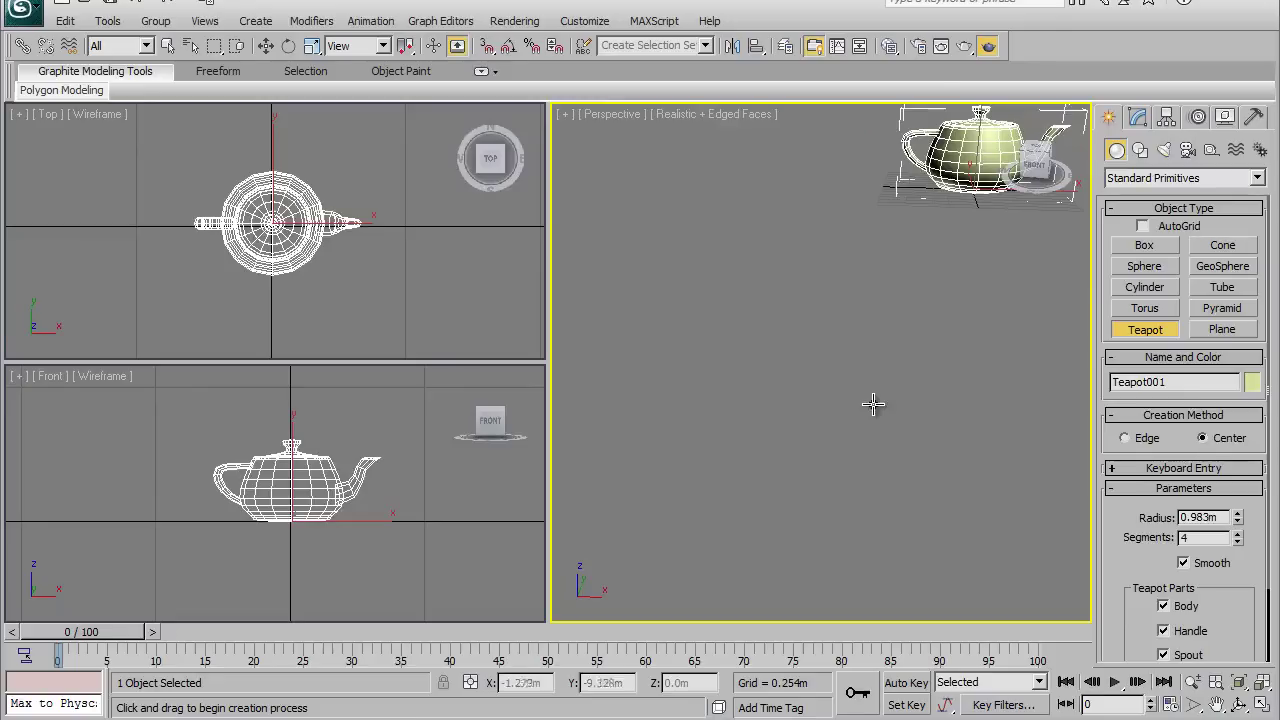
pyautogui.click(1238, 706)
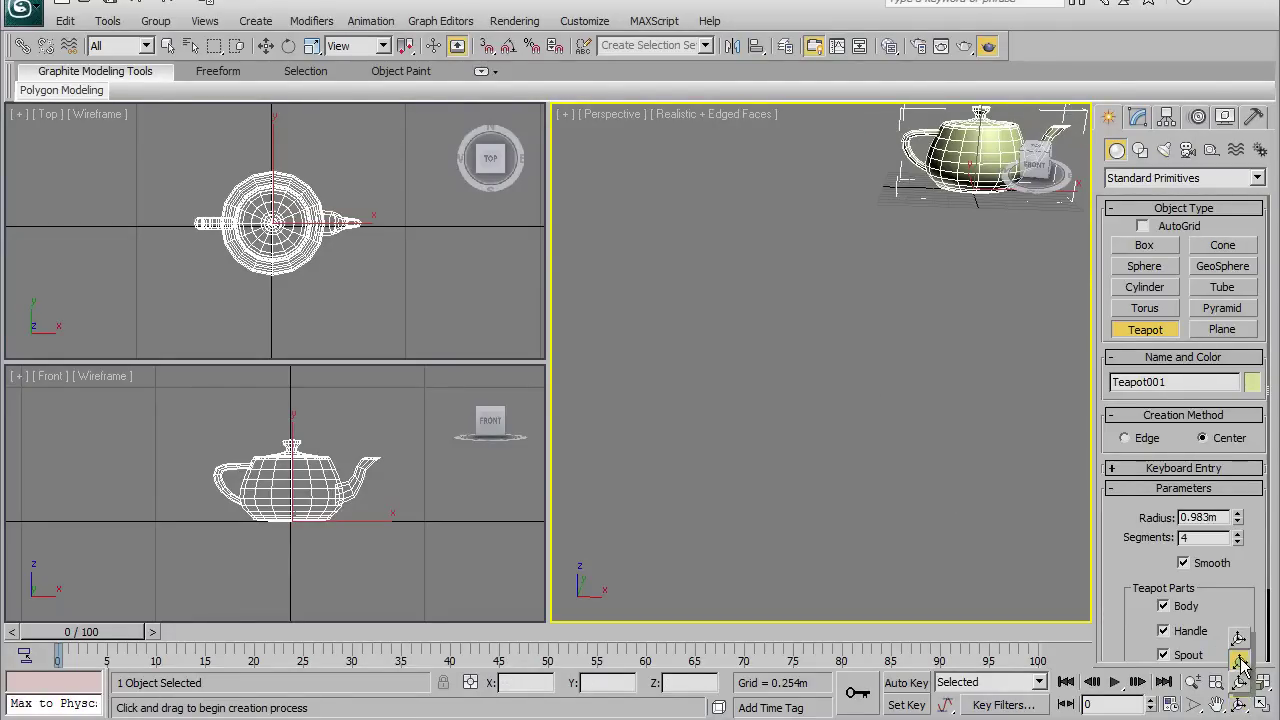
pyautogui.click(1240, 662)
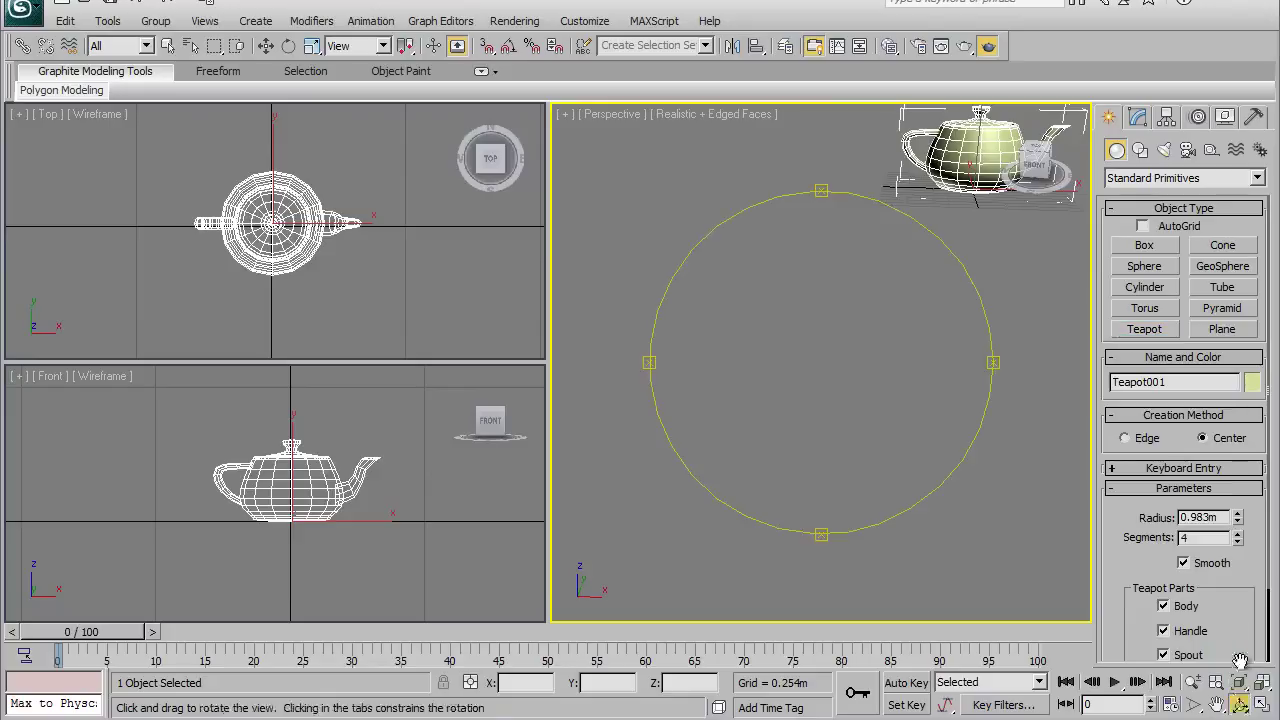
# Step: Close the Viewport Configuration dialog, exit orbit mode, and orbit Perspective to view the teapot from above
pyautogui.rightClick(1240, 706)
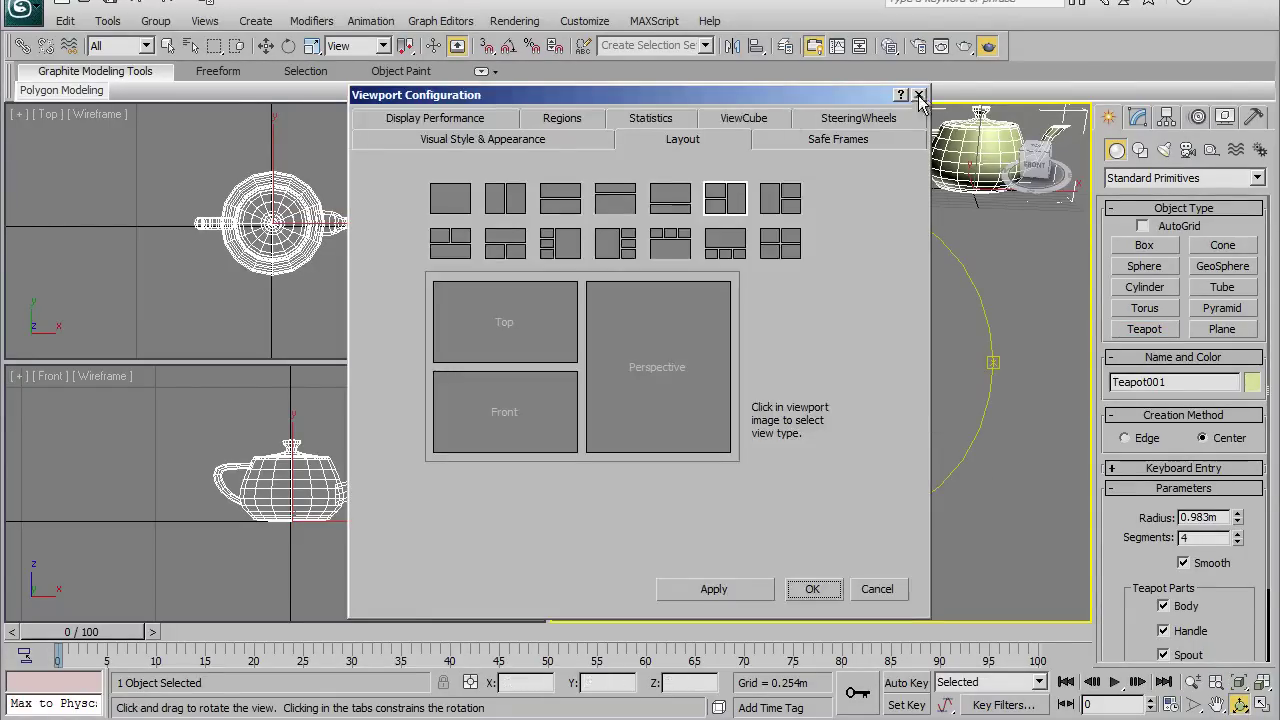
pyautogui.click(918, 95)
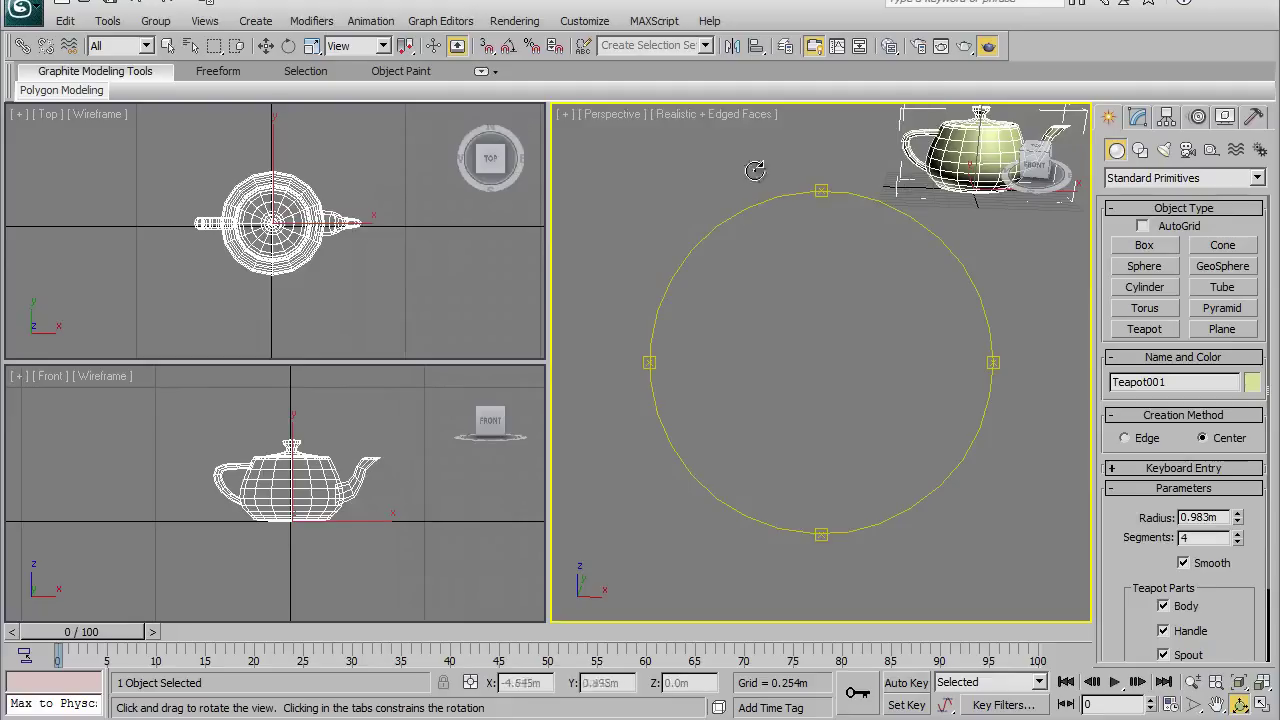
pyautogui.rightClick(797, 305)
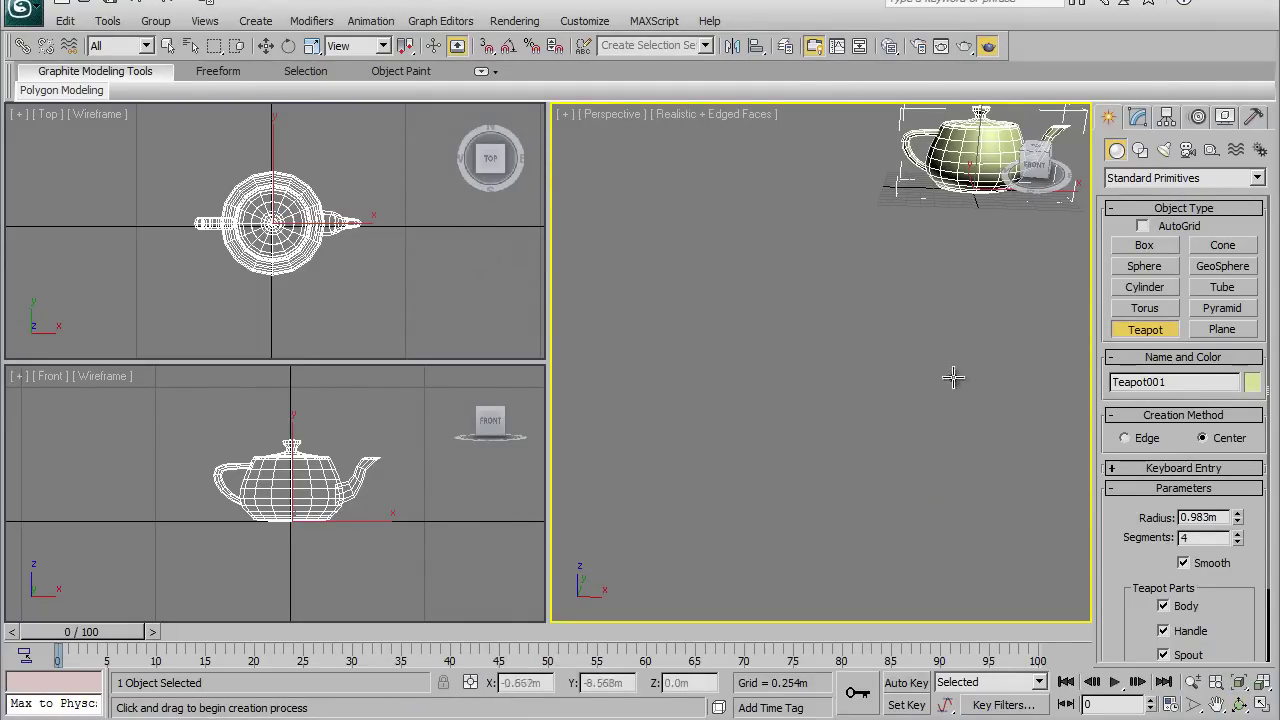
pyautogui.moveTo(933, 331)
pyautogui.keyDown('alt'); pyautogui.mouseDown(button='middle')
pyautogui.moveTo(1228, 365)
pyautogui.moveTo(617, 357)
pyautogui.moveTo(1234, 356)
pyautogui.moveTo(609, 357)
pyautogui.moveTo(873, 393)
pyautogui.mouseUp(button='middle'); pyautogui.keyUp('alt')
pyautogui.moveTo(975, 215)
pyautogui.keyDown('alt'); pyautogui.mouseDown(button='middle')
pyautogui.moveTo(817, 406)
pyautogui.moveTo(811, 449)
pyautogui.moveTo(689, 438)
pyautogui.moveTo(966, 486)
pyautogui.moveTo(734, 320)
pyautogui.moveTo(814, 366)
pyautogui.moveTo(676, 368)
pyautogui.moveTo(1085, 266)
pyautogui.moveTo(920, 397)
pyautogui.moveTo(500, 423)
pyautogui.moveTo(1140, 390)
pyautogui.moveTo(800, 393)
pyautogui.mouseUp(button='middle'); pyautogui.keyUp('alt')
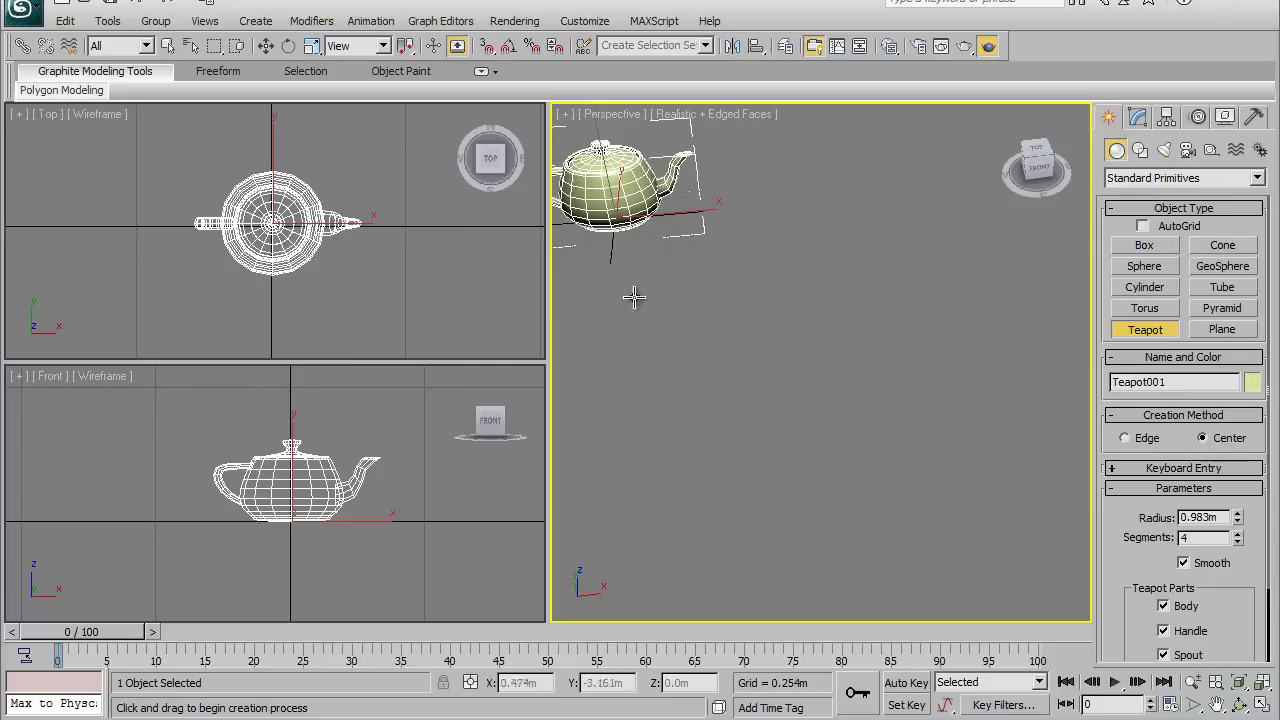
# Step: Pan the teapot to the Perspective view centre and wheel-zoom until it fills most of the viewport
pyautogui.moveTo(643, 265)
pyautogui.mouseDown(button='middle')
pyautogui.moveTo(889, 417)
pyautogui.moveTo(837, 424)
pyautogui.mouseUp(button='middle')
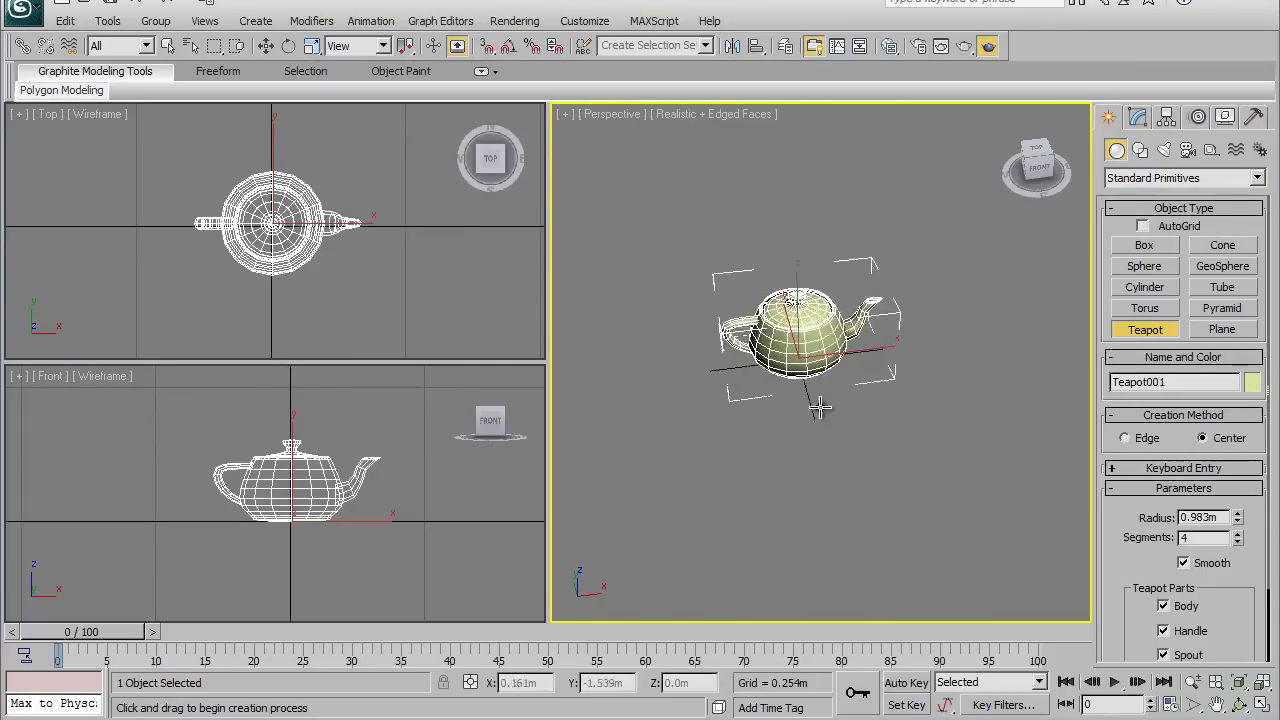
pyautogui.scroll(1, 822, 398)
pyautogui.scroll(1, 825, 385)
pyautogui.scroll(1, 830, 370)
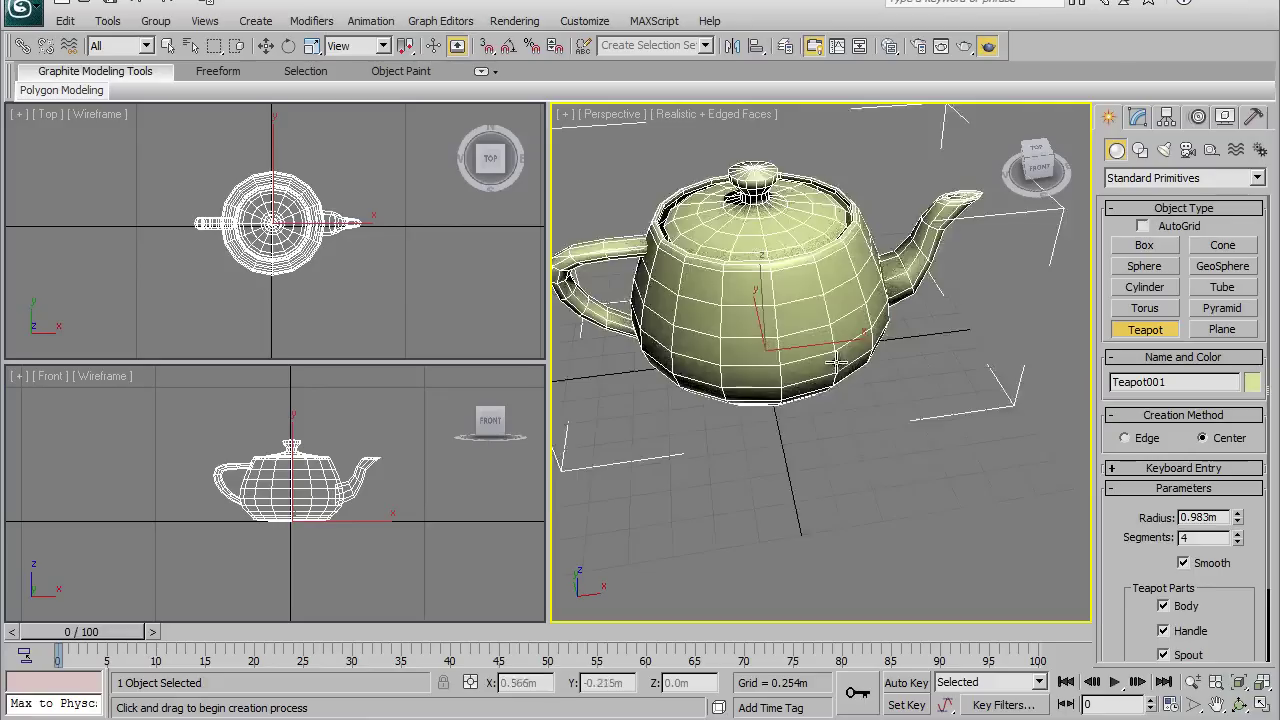
pyautogui.scroll(-1, 828, 347)
pyautogui.scroll(-1, 835, 390)
pyautogui.scroll(-1, 831, 403)
pyautogui.scroll(-1, 831, 405)
pyautogui.scroll(2, 830, 407)
pyautogui.scroll(1, 830, 410)
pyautogui.scroll(1, 830, 410)
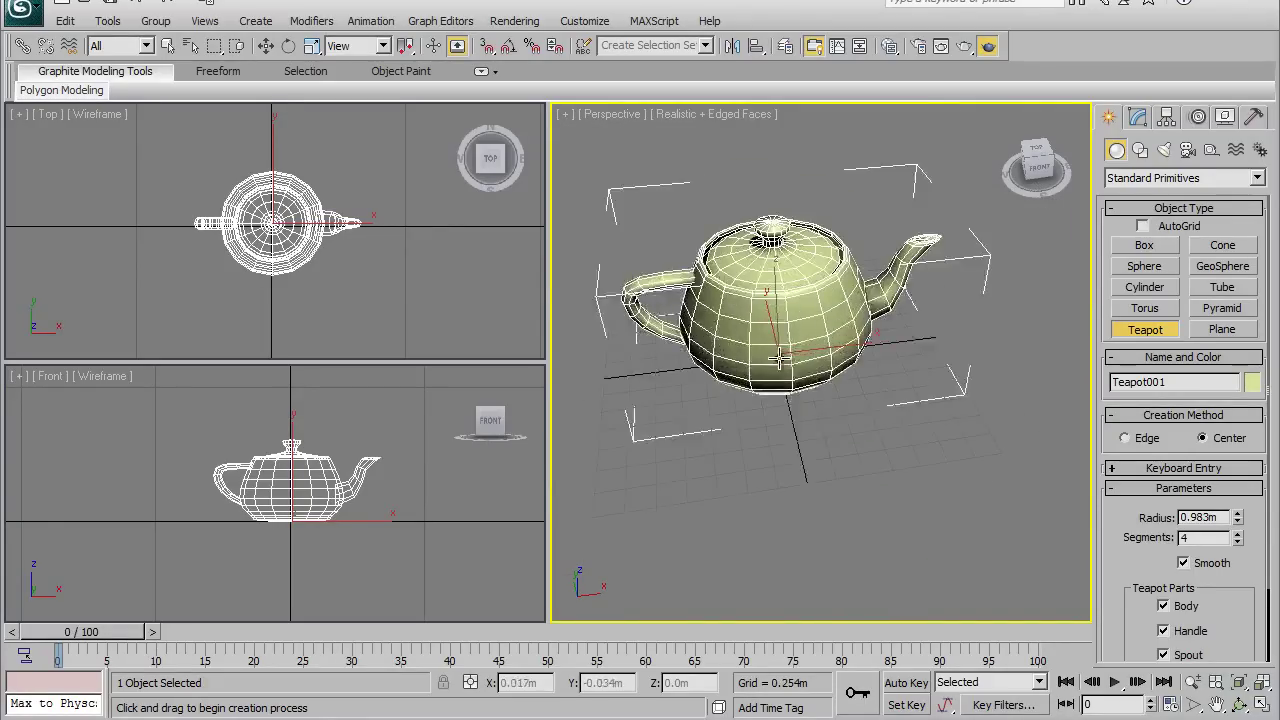
pyautogui.scroll(1, 825, 403)
pyautogui.scroll(1, 815, 395)
pyautogui.scroll(1, 804, 385)
pyautogui.scroll(-2, 804, 385)
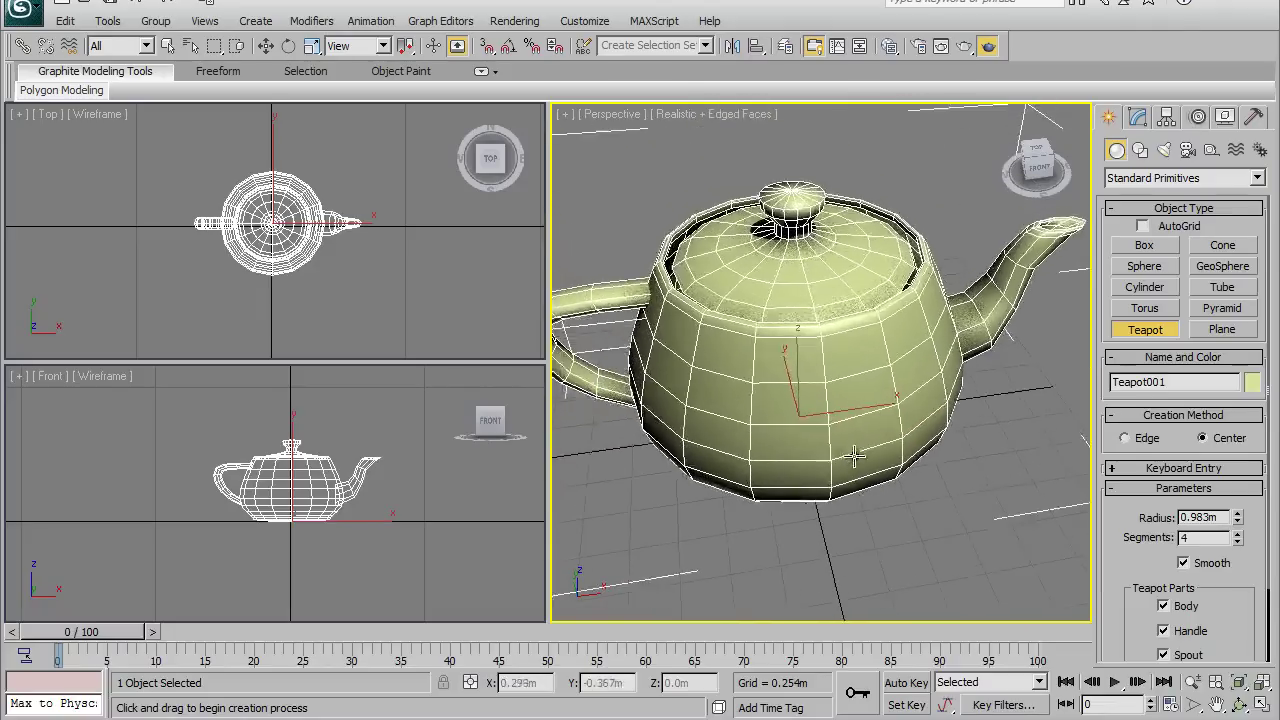
pyautogui.scroll(-1, 850, 432)
pyautogui.scroll(1, 813, 365)
pyautogui.scroll(-2, 814, 385)
pyautogui.scroll(2, 815, 405)
pyautogui.scroll(2, 817, 425)
pyautogui.scroll(-2, 817, 430)
pyautogui.scroll(2, 817, 430)
pyautogui.scroll(-2, 817, 430)
pyautogui.scroll(-1, 817, 430)
pyautogui.scroll(1, 817, 430)
pyautogui.scroll(2, 817, 430)
pyautogui.scroll(1, 817, 430)
pyautogui.scroll(1, 817, 430)
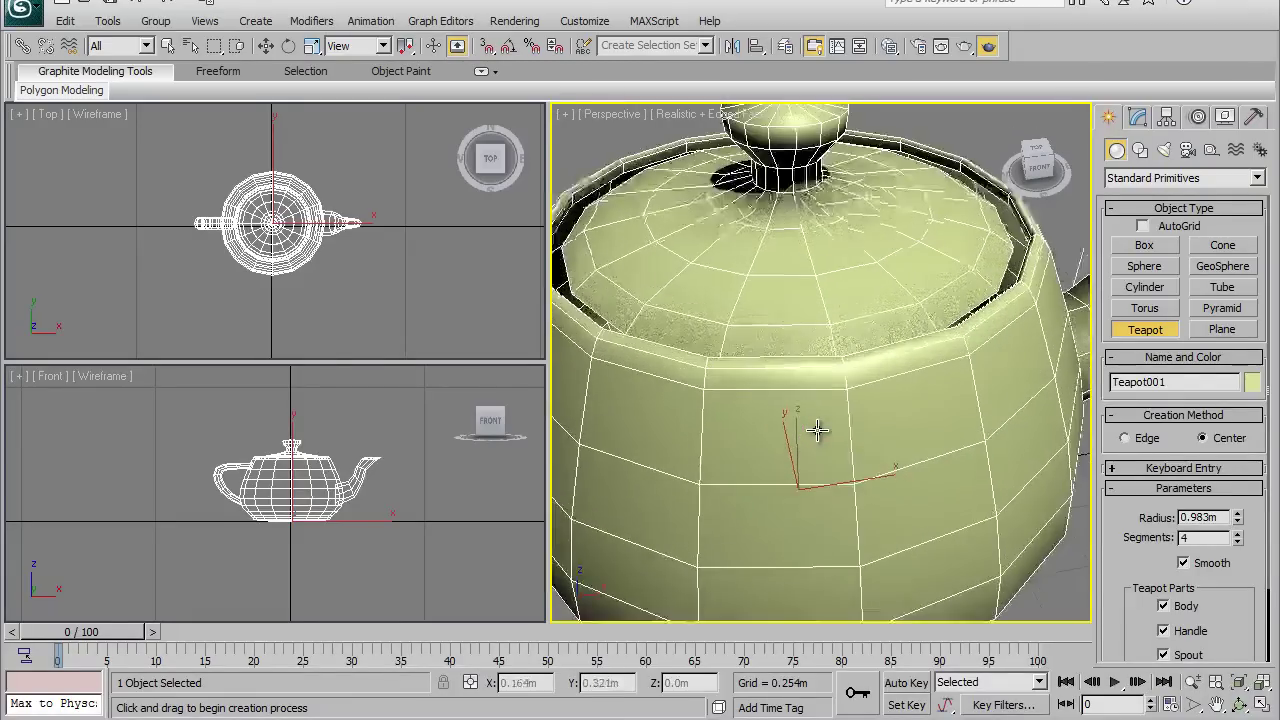
pyautogui.scroll(1, 820, 428)
pyautogui.scroll(2, 826, 424)
pyautogui.scroll(-3, 826, 424)
pyautogui.scroll(-2, 826, 424)
pyautogui.scroll(2, 824, 426)
pyautogui.scroll(1, 823, 427)
pyautogui.scroll(-1, 823, 427)
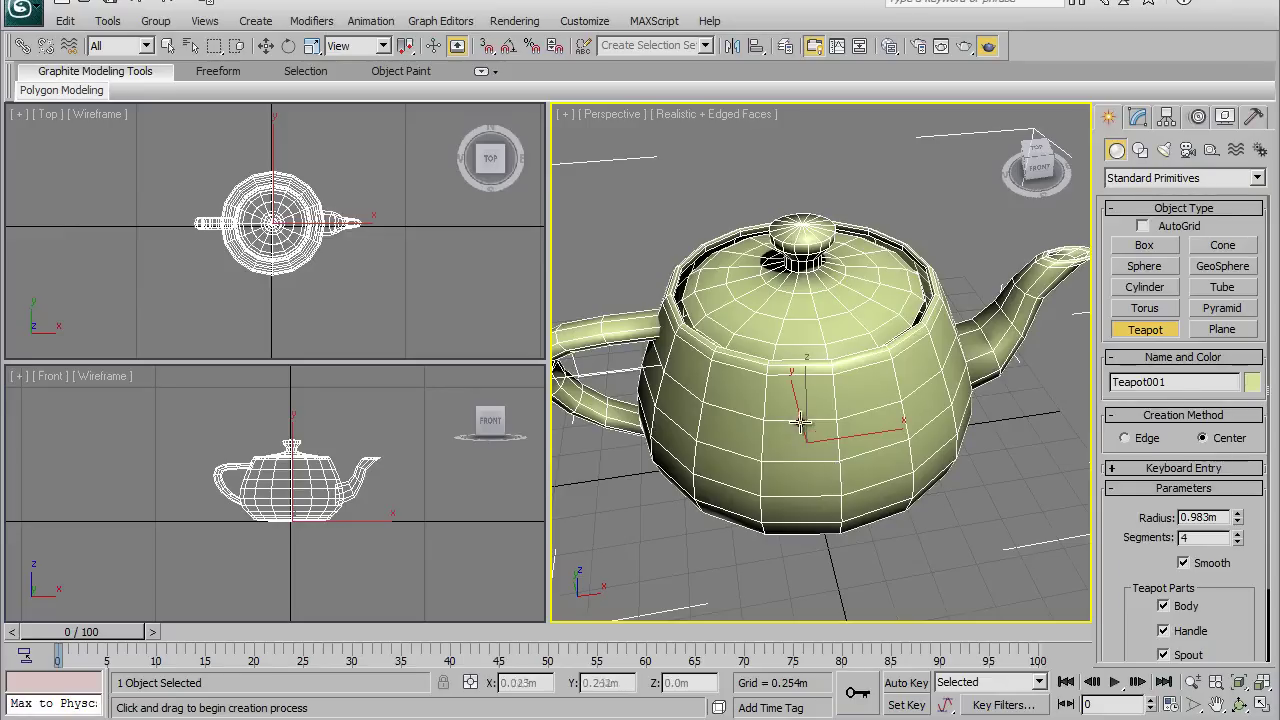
# Step: Zoom close onto the teapot surface with Alt+Z, then orbit and zoom out to show the whole teapot
pyautogui.hotkey('alt', 'z')
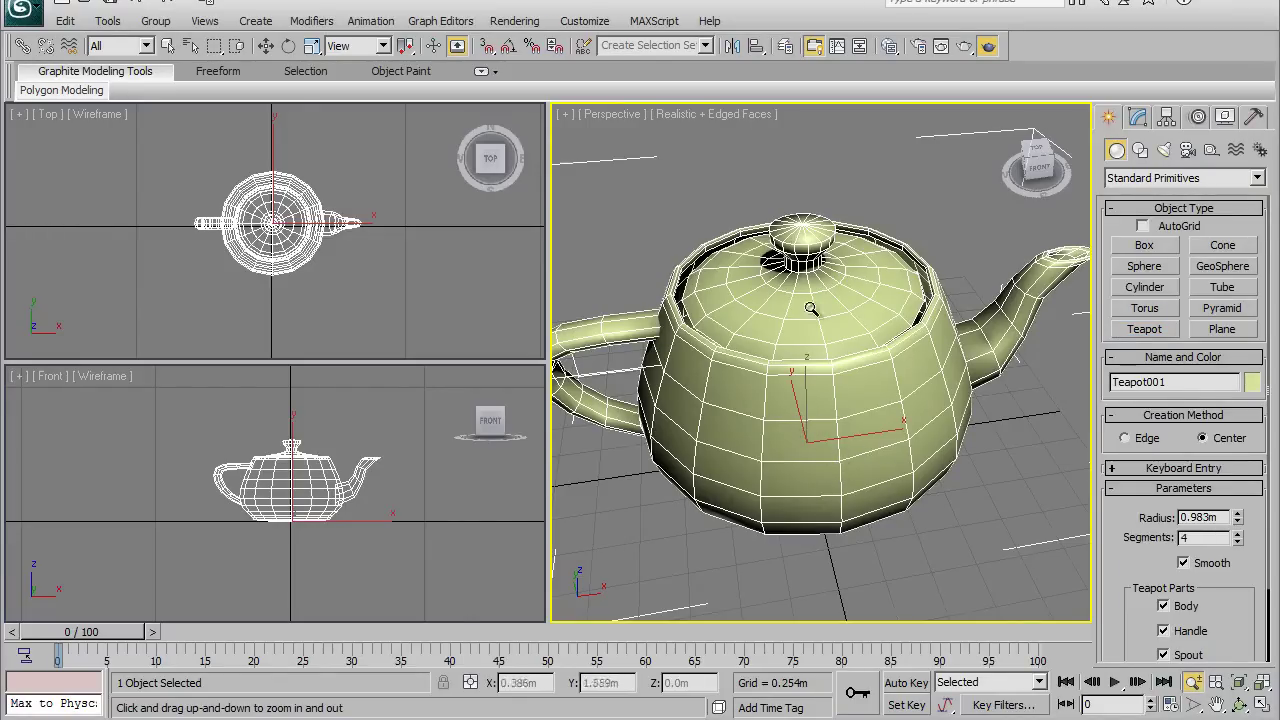
pyautogui.moveTo(843, 338)
pyautogui.mouseDown()
pyautogui.moveTo(809, 276)
pyautogui.moveTo(954, 528)
pyautogui.mouseUp()
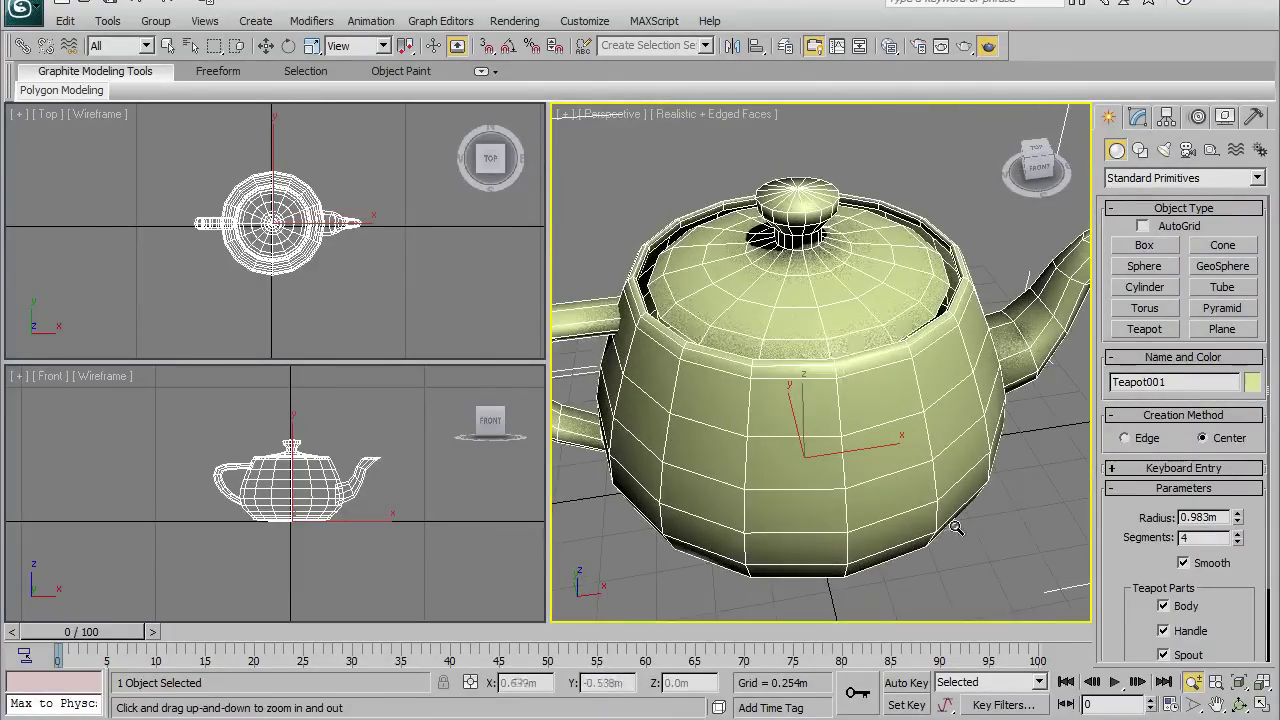
pyautogui.rightClick(1026, 510)
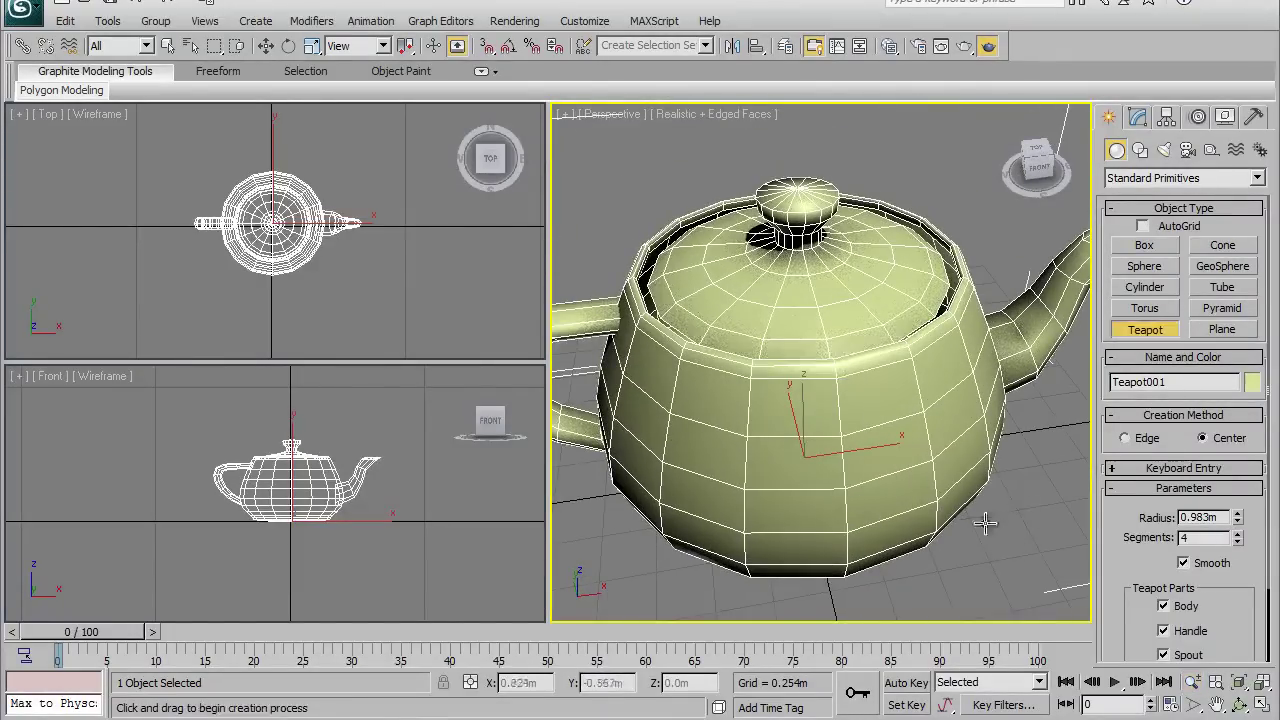
pyautogui.moveTo(799, 443)
pyautogui.keyDown('alt'); pyautogui.mouseDown(button='middle')
pyautogui.moveTo(642, 433)
pyautogui.moveTo(757, 434)
pyautogui.mouseUp(button='middle'); pyautogui.keyUp('alt')
pyautogui.scroll(-2, 790, 450)
pyautogui.scroll(-2, 808, 475)
pyautogui.moveTo(808, 475)
pyautogui.keyDown('alt'); pyautogui.mouseDown(button='middle')
pyautogui.moveTo(814, 458)
pyautogui.moveTo(885, 436)
pyautogui.moveTo(1032, 452)
pyautogui.moveTo(815, 451)
pyautogui.moveTo(890, 353)
pyautogui.moveTo(806, 455)
pyautogui.mouseUp(button='middle'); pyautogui.keyUp('alt')
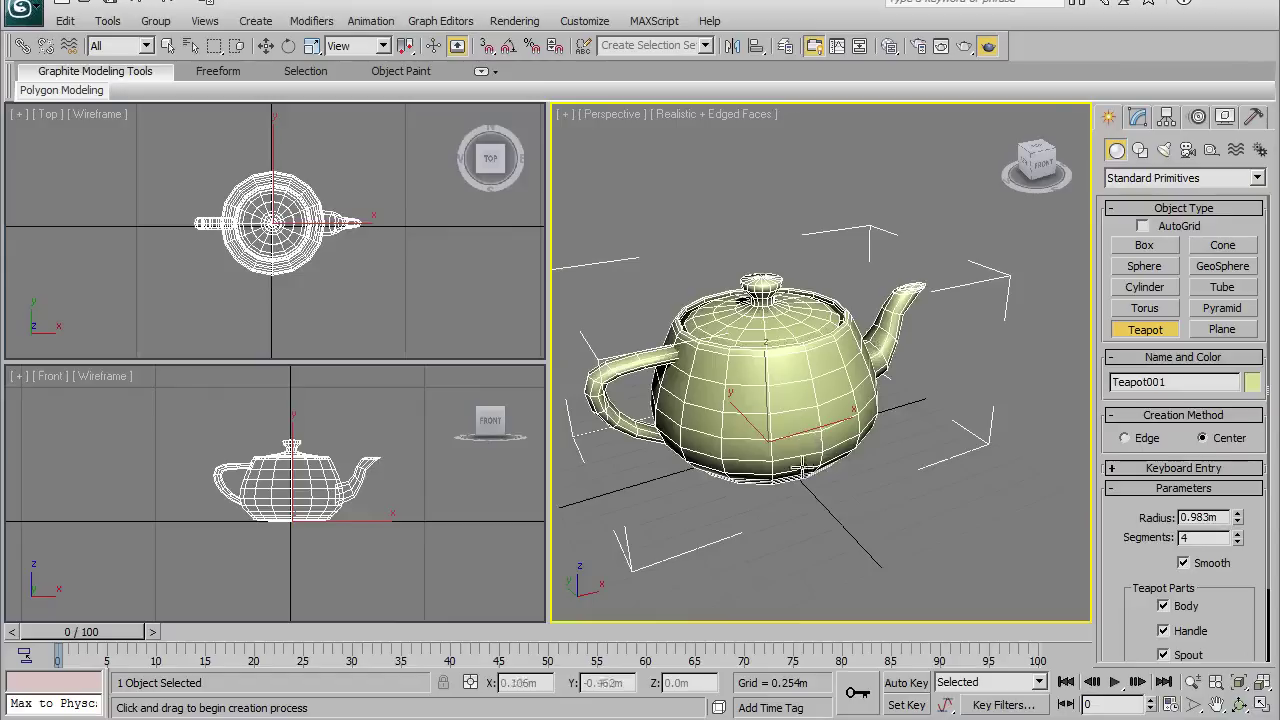
# Step: Maximize the Perspective view, centre and orbit the teapot from above, then restore the three-view layout
pyautogui.hotkey('alt', 'w')
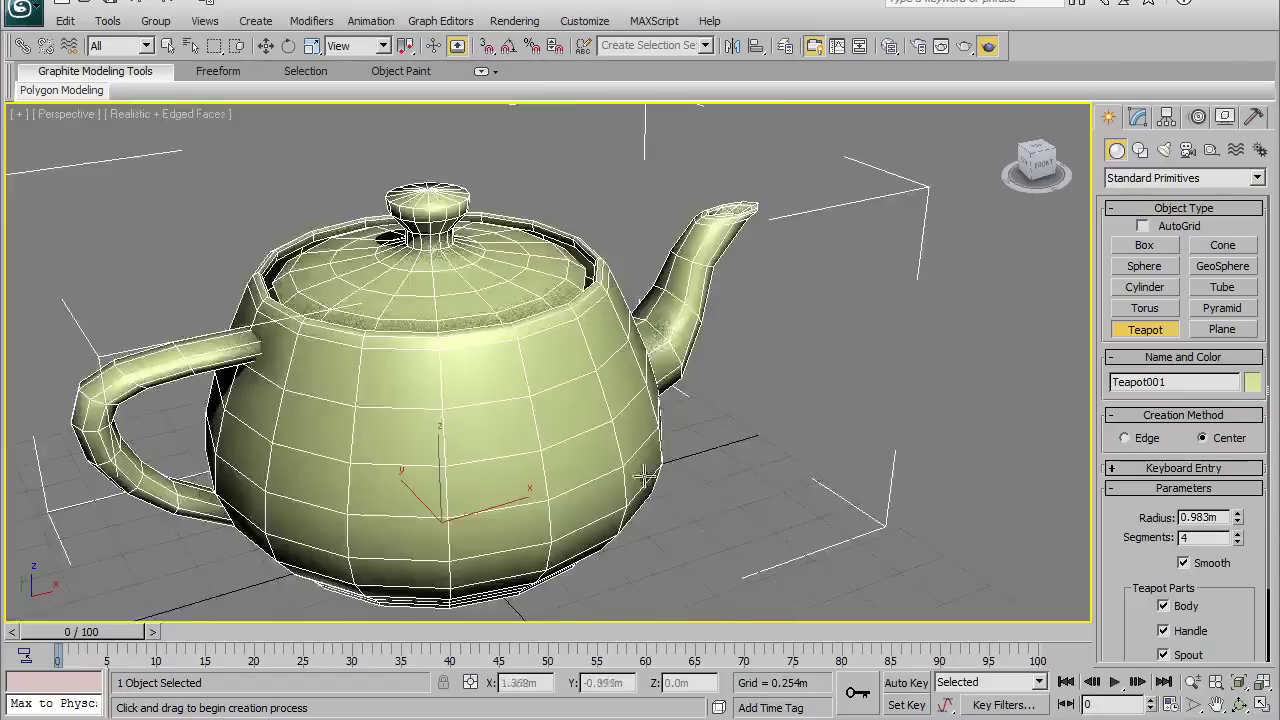
pyautogui.moveTo(680, 473); pyautogui.dragTo(780, 333, button='middle')
pyautogui.scroll(-3, 780, 333)
pyautogui.scroll(-2, 768, 365)
pyautogui.moveTo(760, 375)
pyautogui.keyDown('alt'); pyautogui.mouseDown(button='middle')
pyautogui.moveTo(740, 440)
pyautogui.moveTo(703, 410)
pyautogui.moveTo(623, 408)
pyautogui.moveTo(757, 457)
pyautogui.mouseUp(button='middle'); pyautogui.keyUp('alt')
pyautogui.hotkey('alt', 'w')
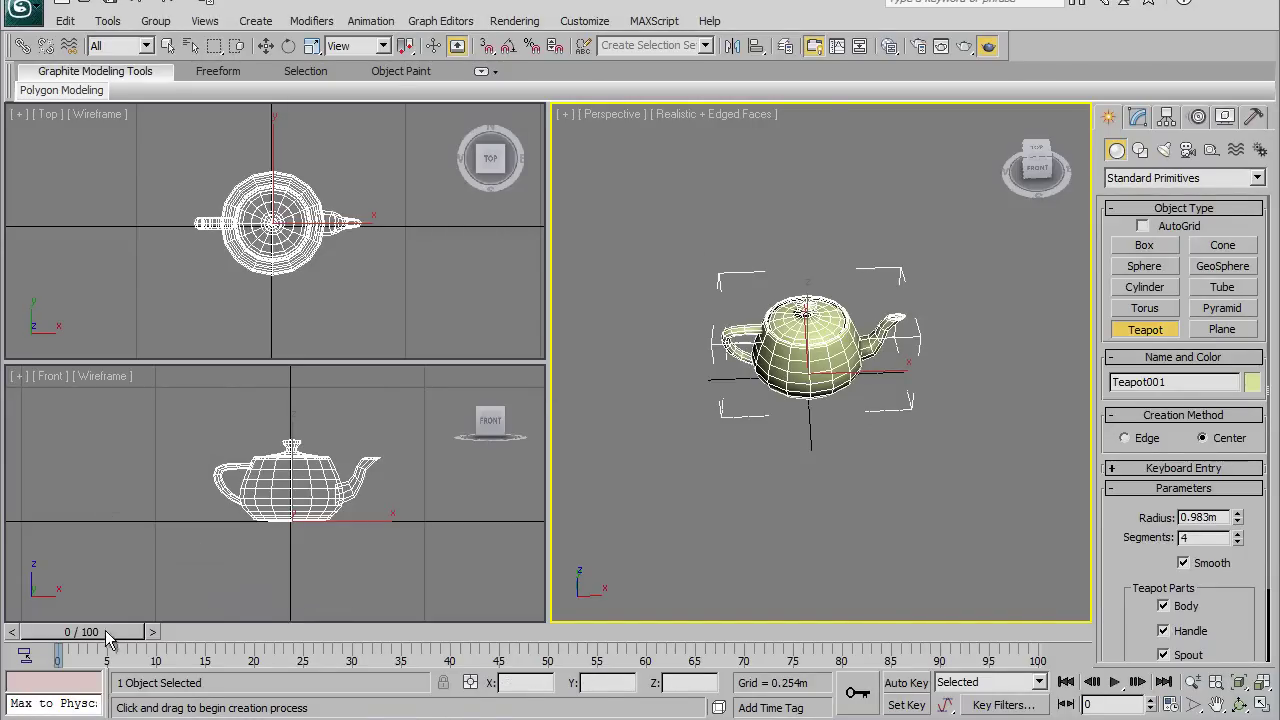
# Step: Scrub the time slider through the 100-frame range and open the track bar's shortcut menu
pyautogui.moveTo(104, 642)
pyautogui.mouseDown()
pyautogui.moveTo(1089, 623)
pyautogui.moveTo(10, 617)
pyautogui.moveTo(1010, 632)
pyautogui.moveTo(45, 640)
pyautogui.mouseUp()
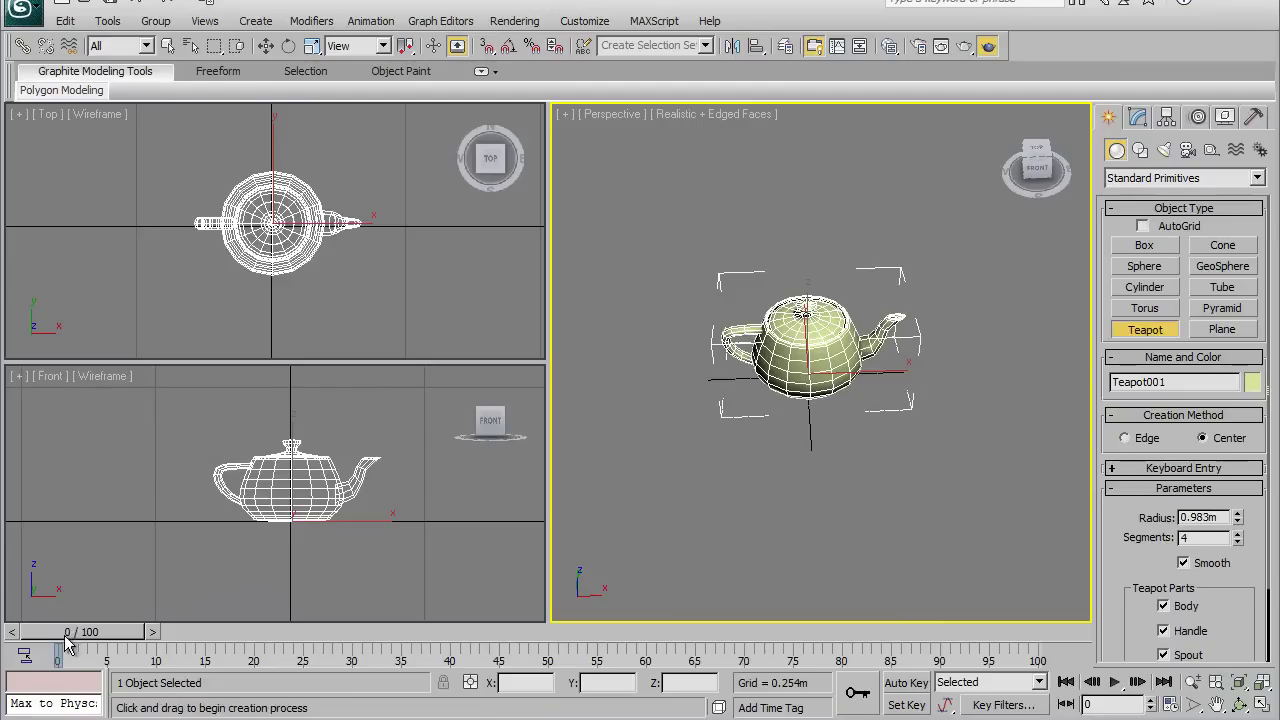
pyautogui.moveTo(107, 638)
pyautogui.mouseDown()
pyautogui.moveTo(1000, 632)
pyautogui.moveTo(215, 628)
pyautogui.moveTo(1082, 618)
pyautogui.moveTo(28, 632)
pyautogui.moveTo(1000, 632)
pyautogui.moveTo(20, 636)
pyautogui.mouseUp()
pyautogui.click(485, 643)
pyautogui.rightClick(424, 656)
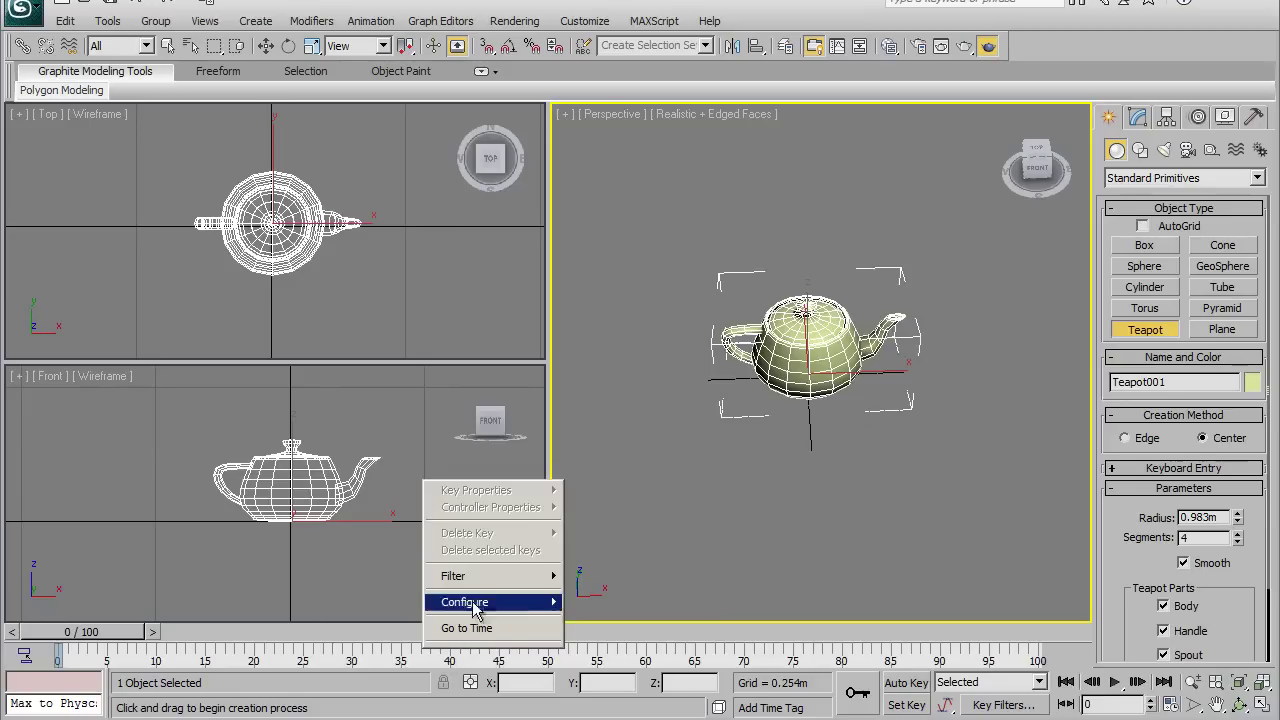
pyautogui.moveTo(465, 602)
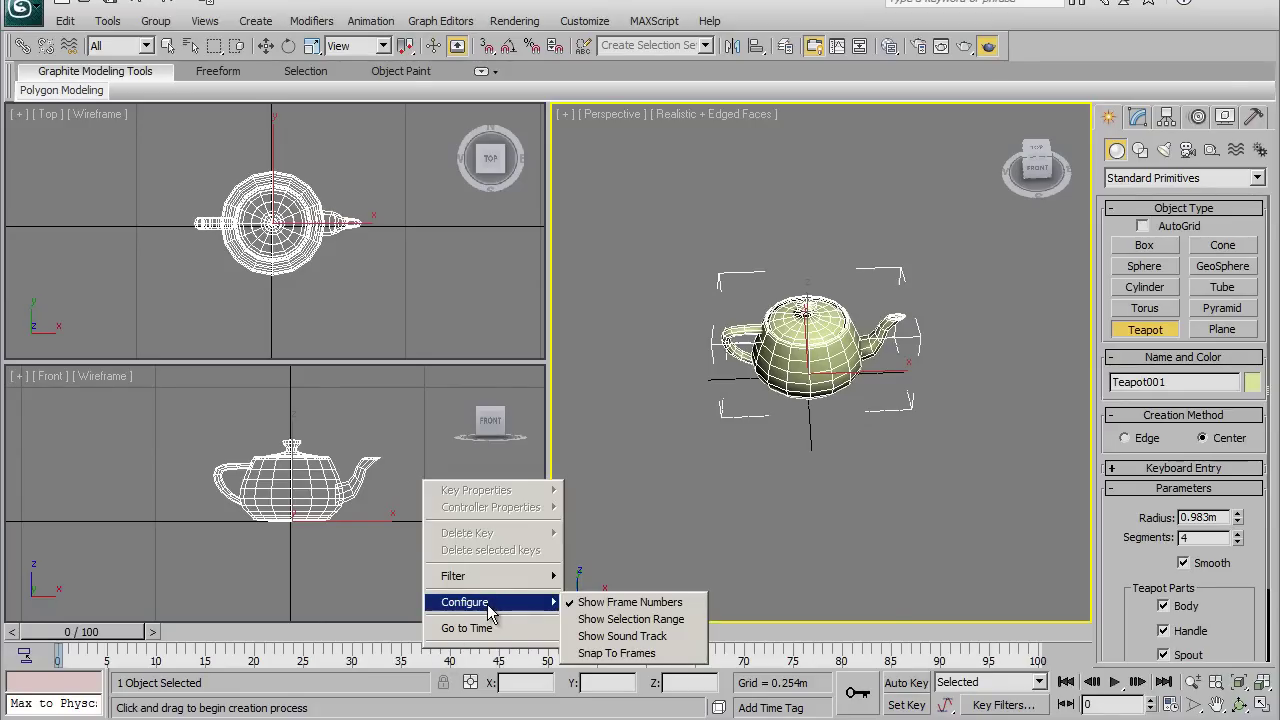
# Step: Toggle Show Frame Numbers in the trackbar's Configure menu, leaving the frame numbers hidden
pyautogui.click(620, 604)
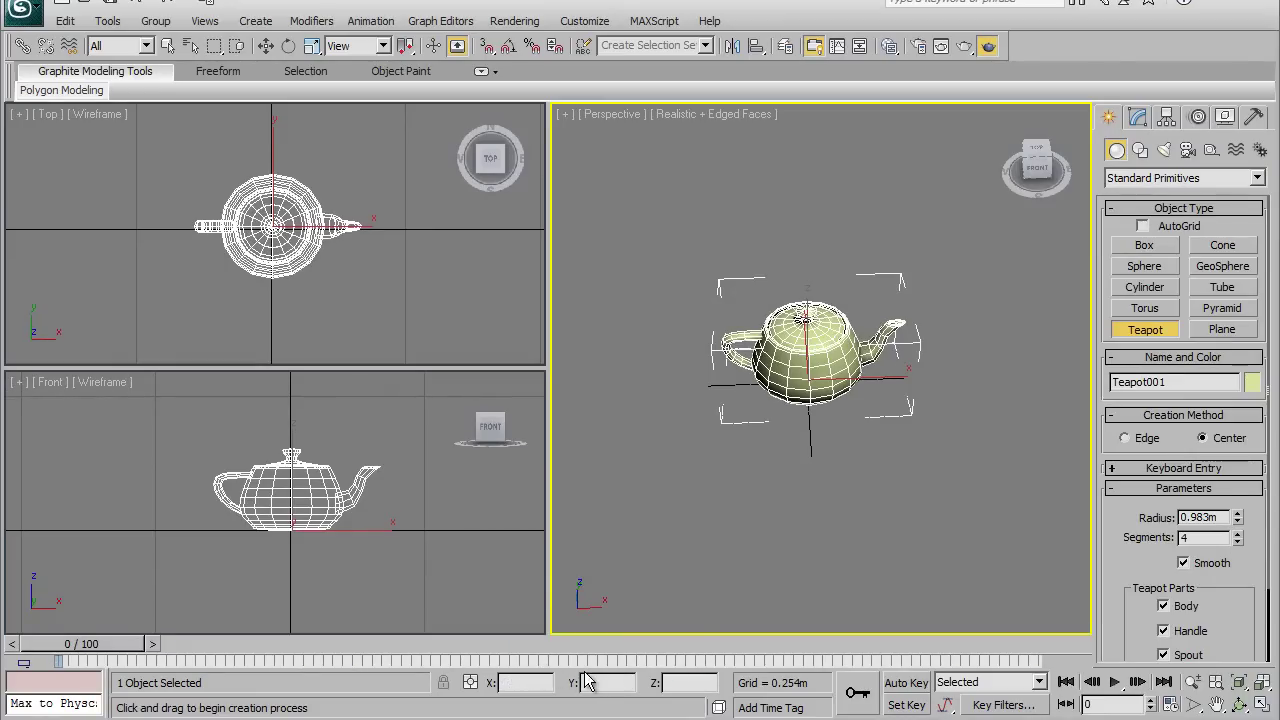
pyautogui.rightClick(532, 662)
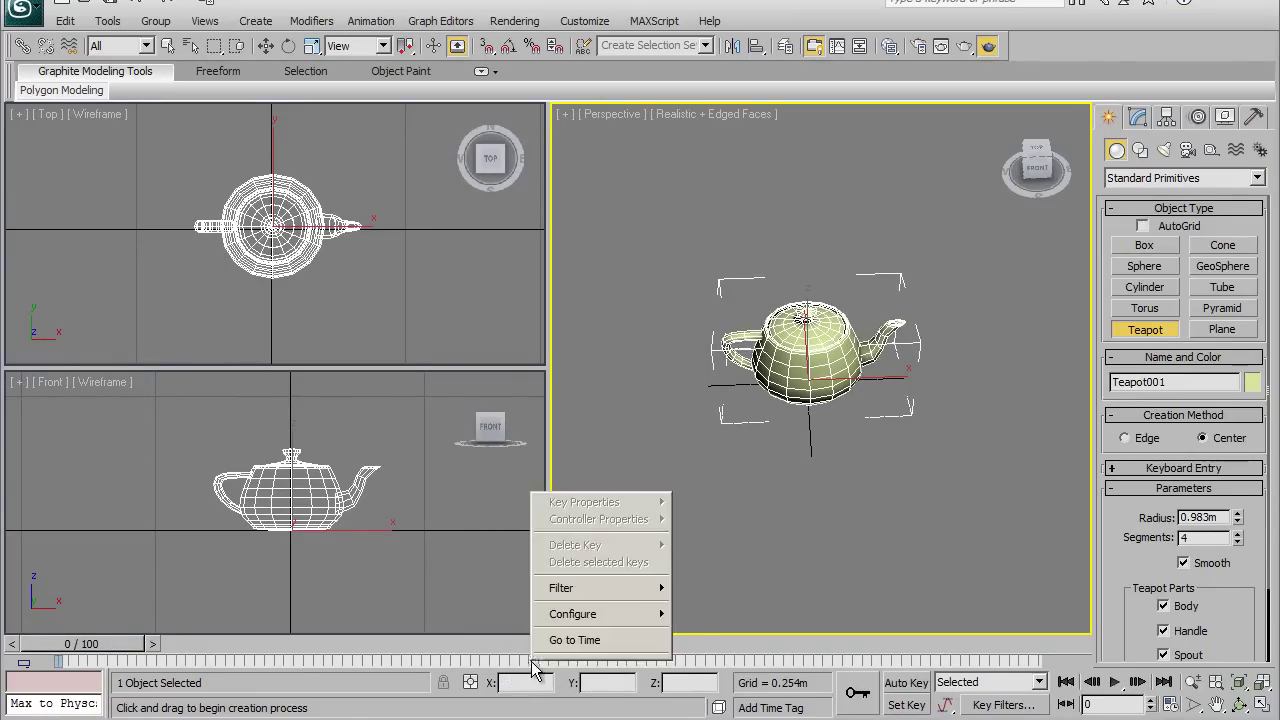
pyautogui.moveTo(572, 614)
pyautogui.click(720, 614)
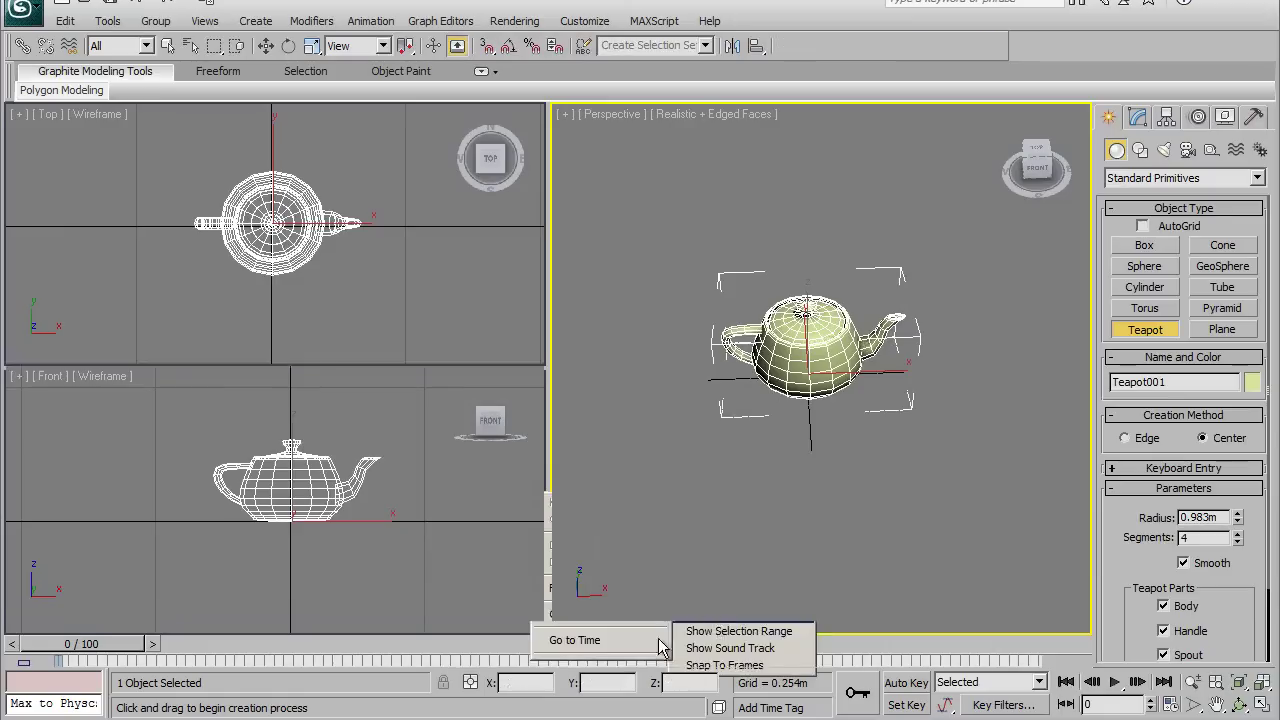
pyautogui.rightClick(632, 664)
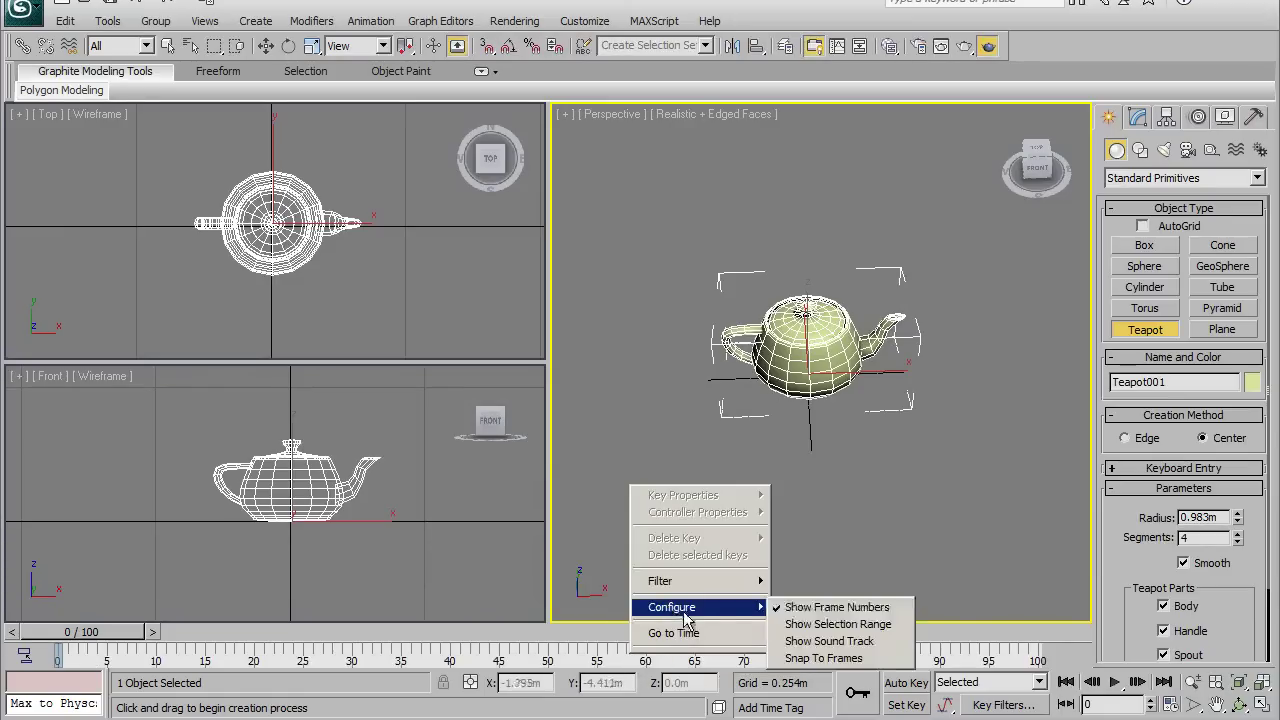
pyautogui.click(800, 606)
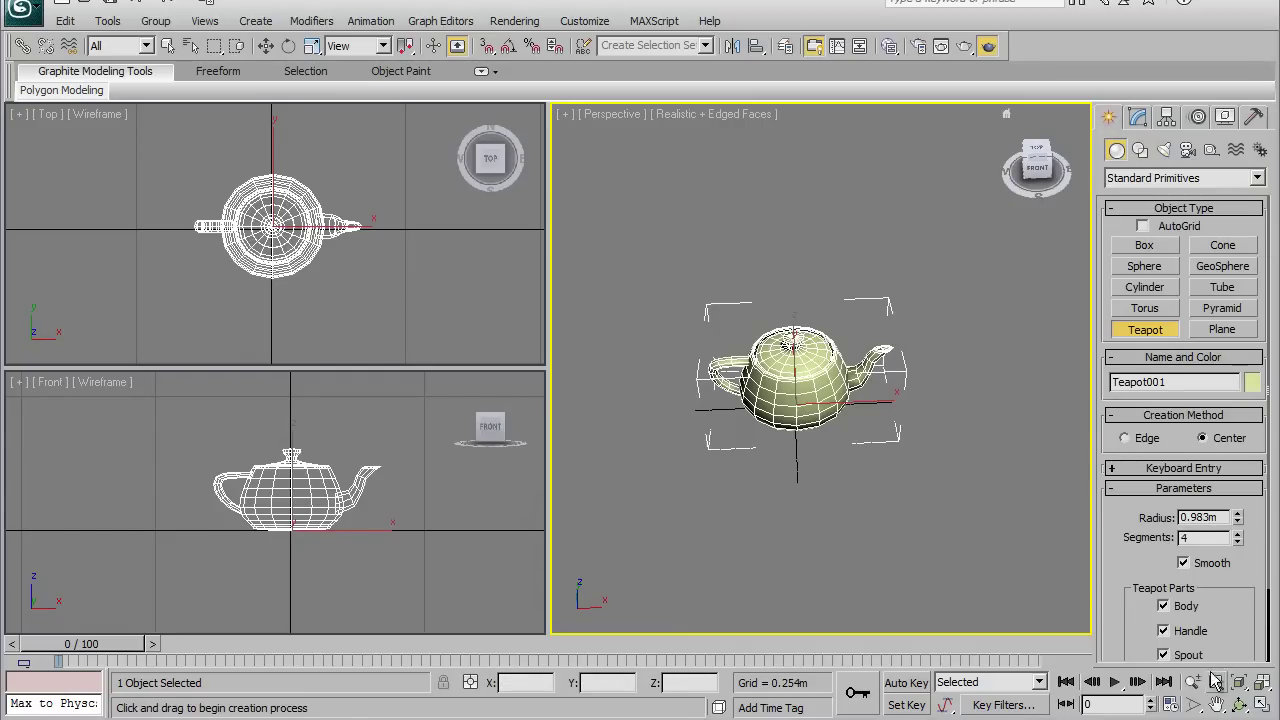
# Step: Inspect Teapot001's modifier stack on the Modify panel, then return to Create's Standard Primitives
pyautogui.moveTo(1112, 587)
pyautogui.mouseDown()
pyautogui.moveTo(1110, 455)
pyautogui.moveTo(1107, 580)
pyautogui.moveTo(1099, 480)
pyautogui.mouseUp()
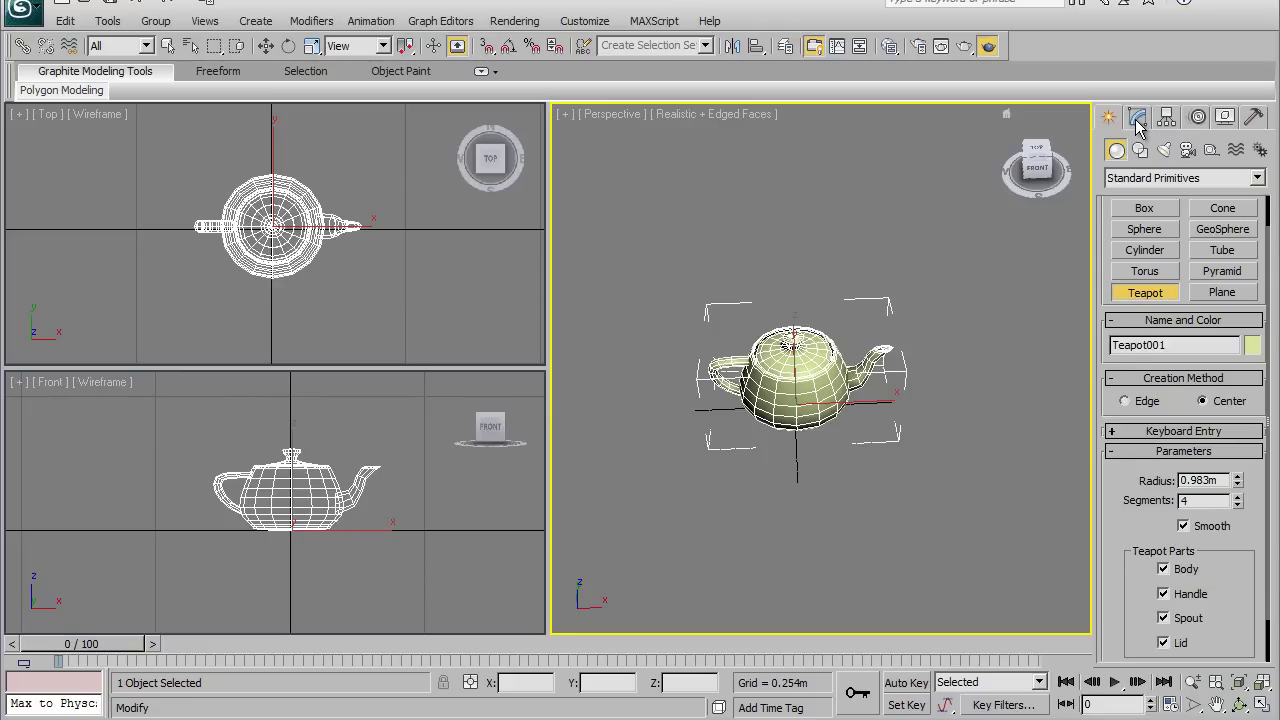
pyautogui.click(1138, 118)
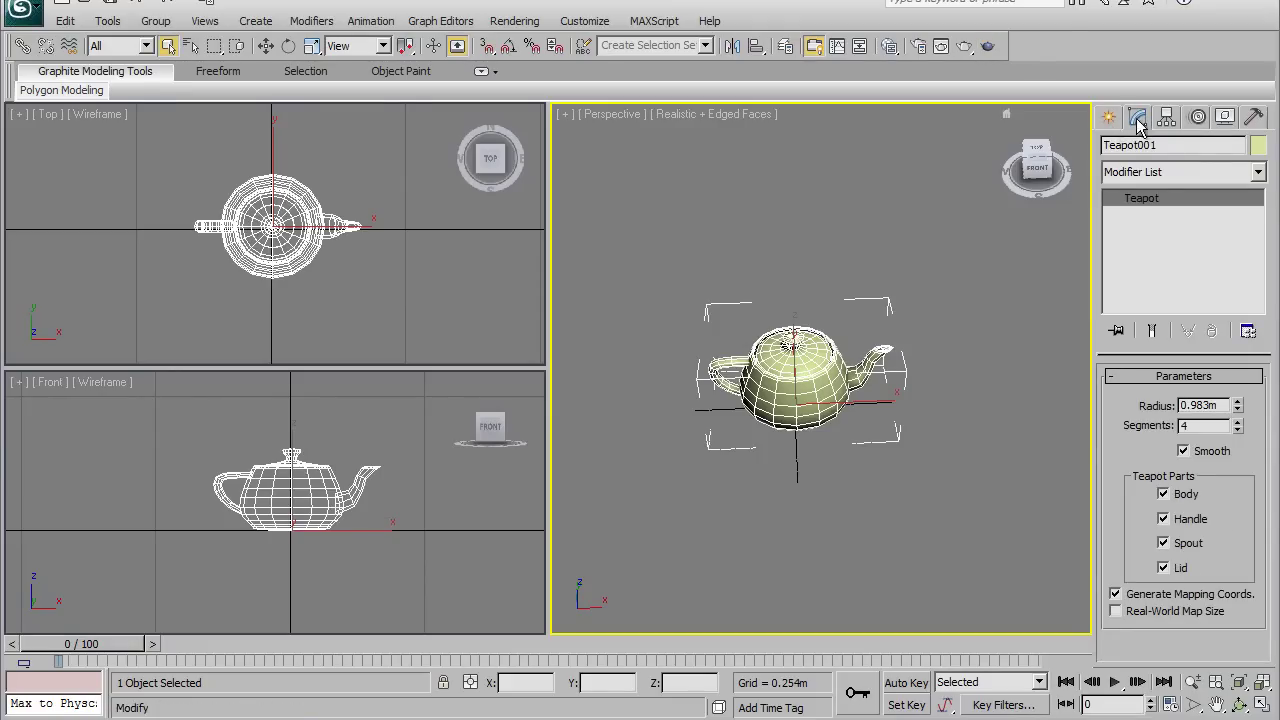
pyautogui.click(1112, 120)
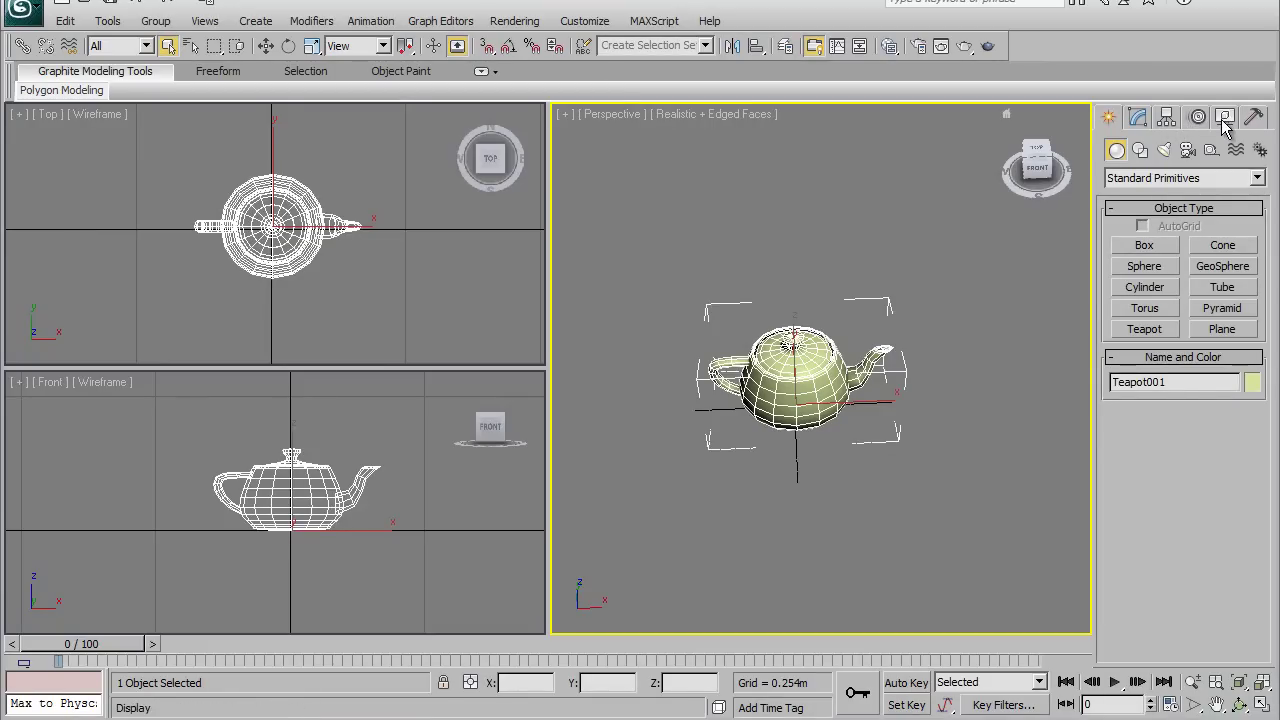
# Step: Zoom, pan and orbit the Perspective view so the teapot fills it, seen from above, handle forward
pyautogui.click(1136, 118)
pyautogui.click(1113, 120)
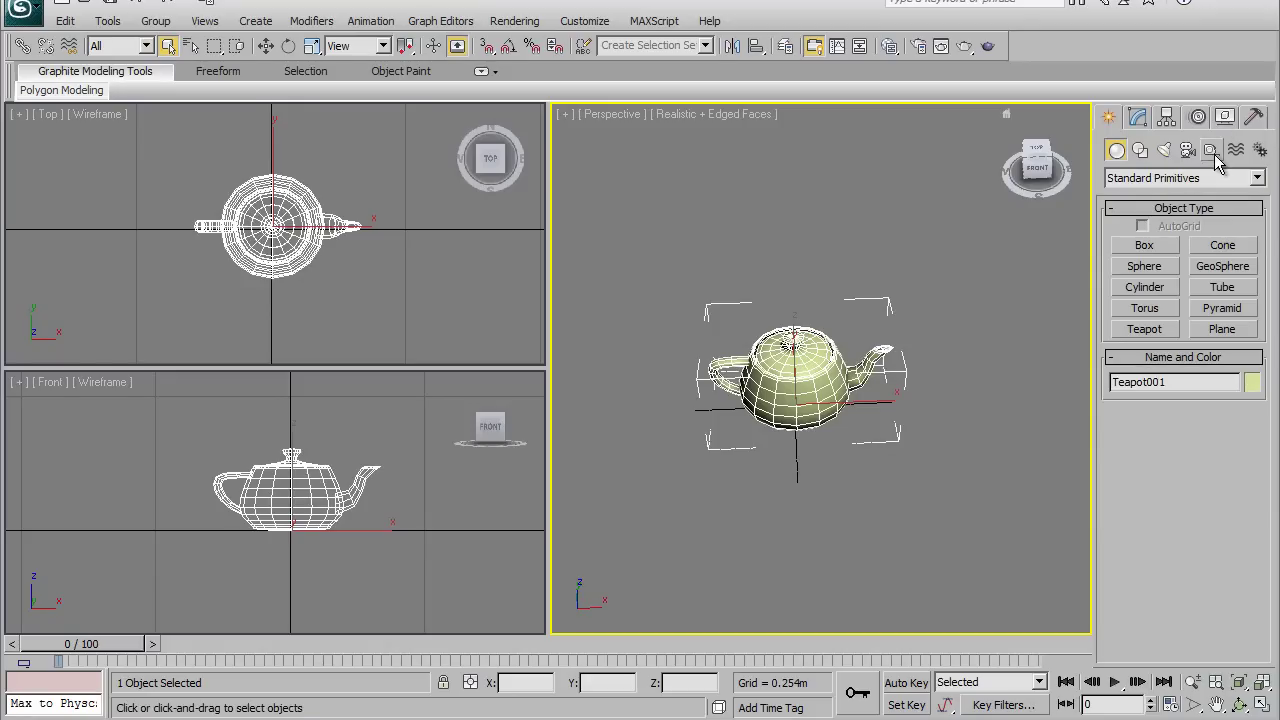
pyautogui.scroll(1, 800, 430)
pyautogui.scroll(2, 785, 437)
pyautogui.moveTo(785, 437); pyautogui.dragTo(811, 408, button='middle')
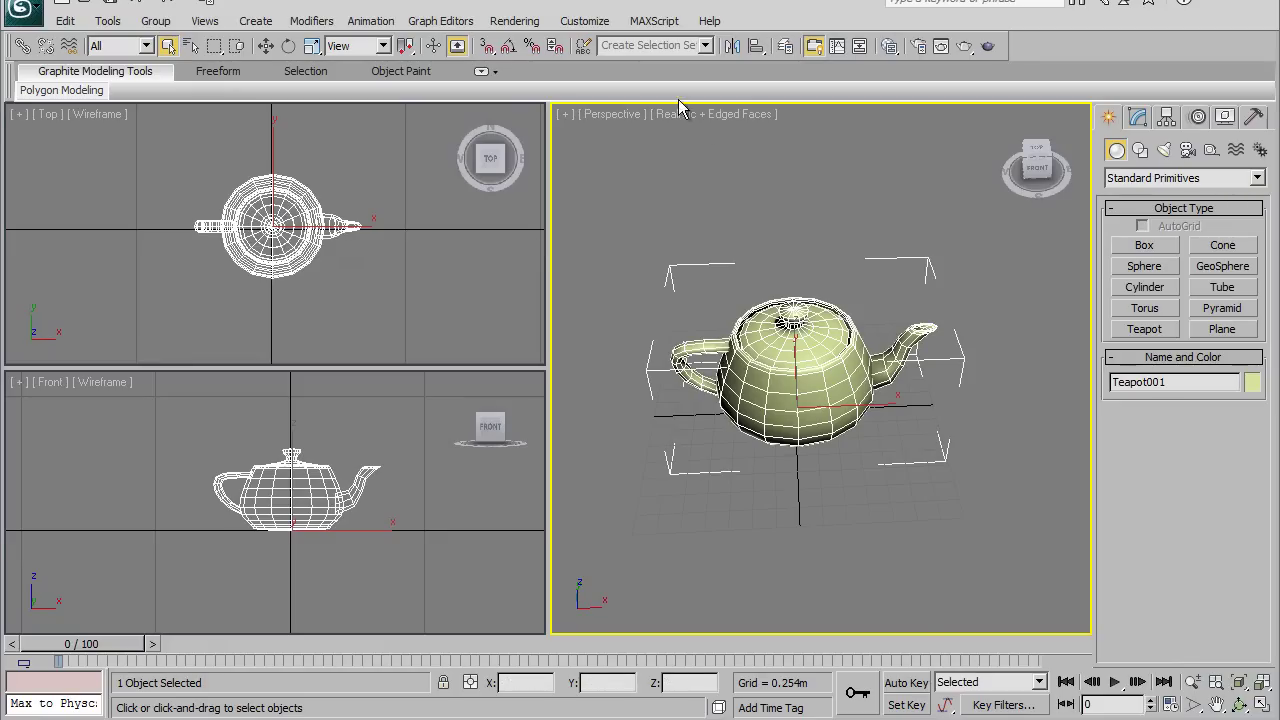
pyautogui.scroll(1, 798, 412)
pyautogui.scroll(1, 798, 412)
pyautogui.scroll(3, 798, 412)
pyautogui.keyDown('alt'); pyautogui.moveTo(798, 412); pyautogui.dragTo(871, 355, button='middle'); pyautogui.keyUp('alt')
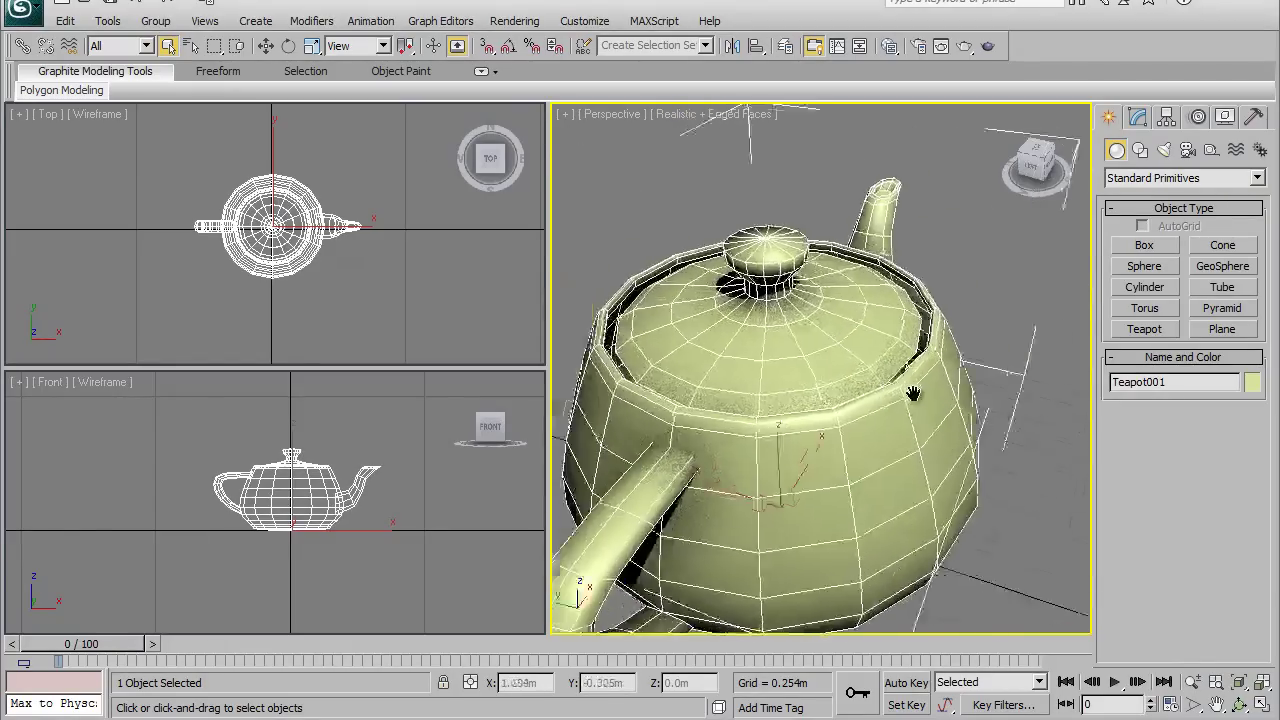
pyautogui.scroll(-3, 871, 355)
pyautogui.keyDown('alt'); pyautogui.moveTo(860, 335); pyautogui.dragTo(801, 399, button='middle'); pyautogui.keyUp('alt')
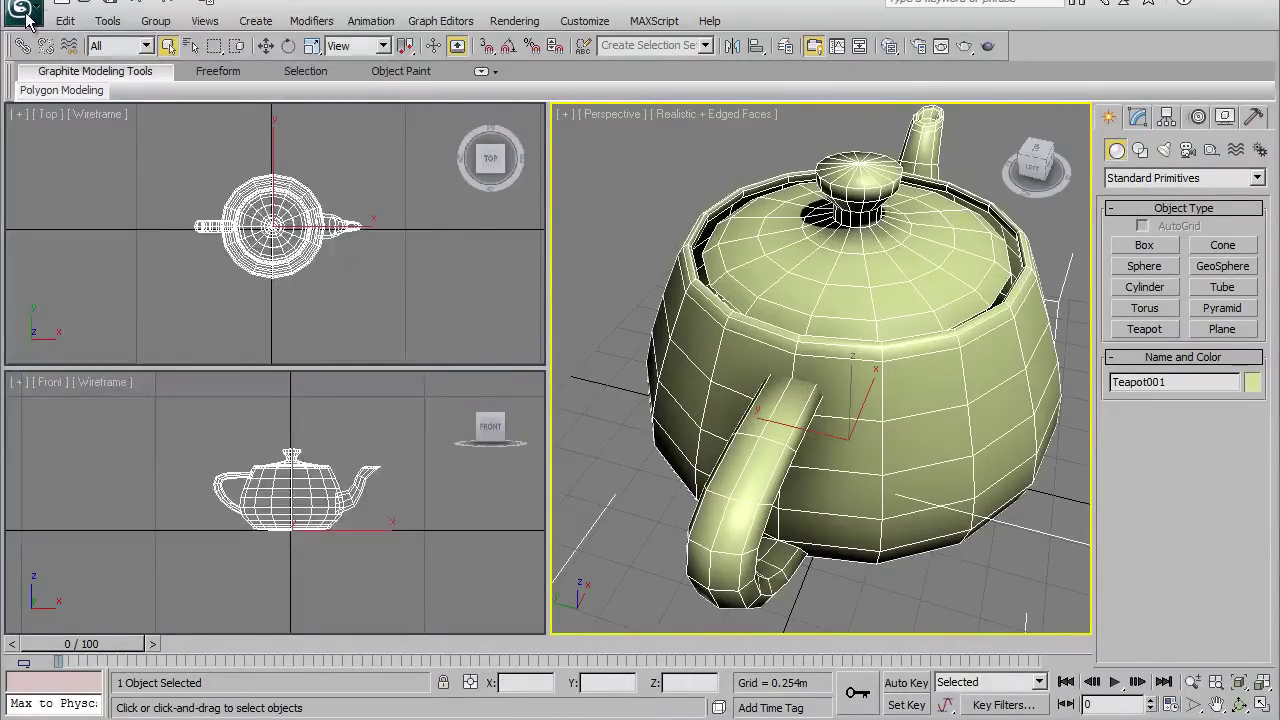
# Step: Open troll_cleric29_max2010.max from Recent Documents, discarding the teapot scene without saving
pyautogui.click(20, 14)
pyautogui.click(258, 111)
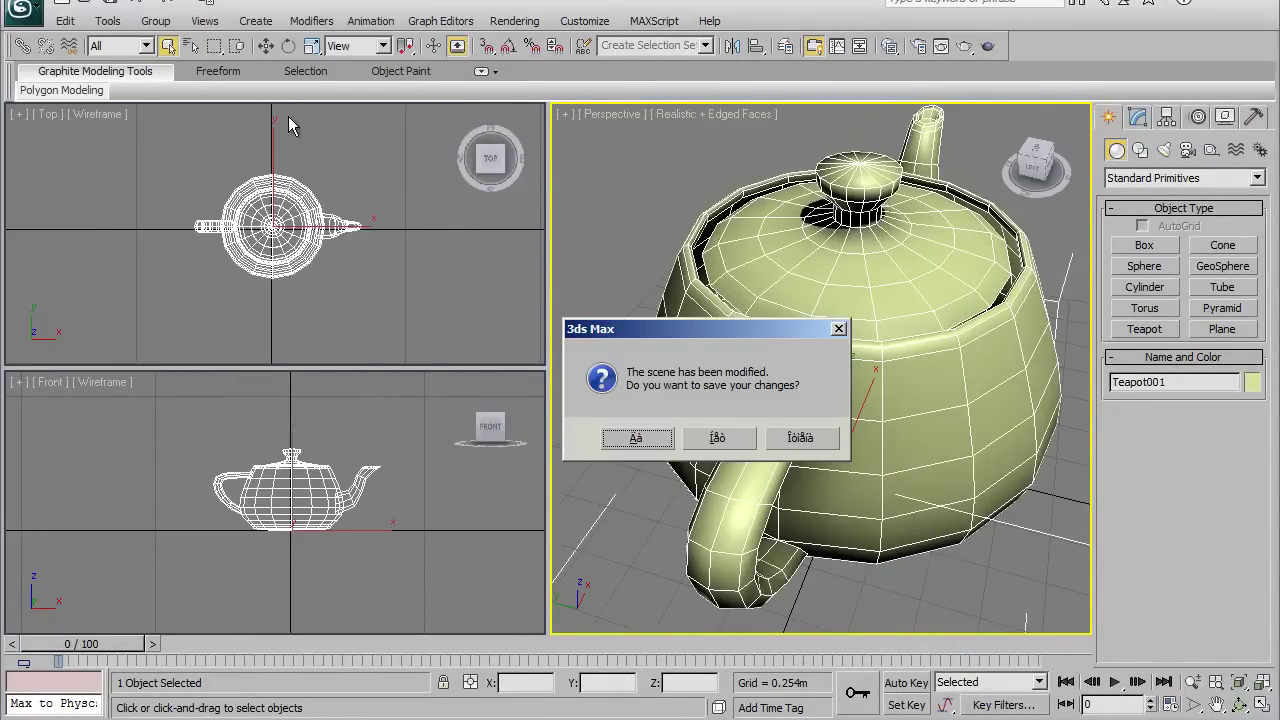
pyautogui.click(720, 437)
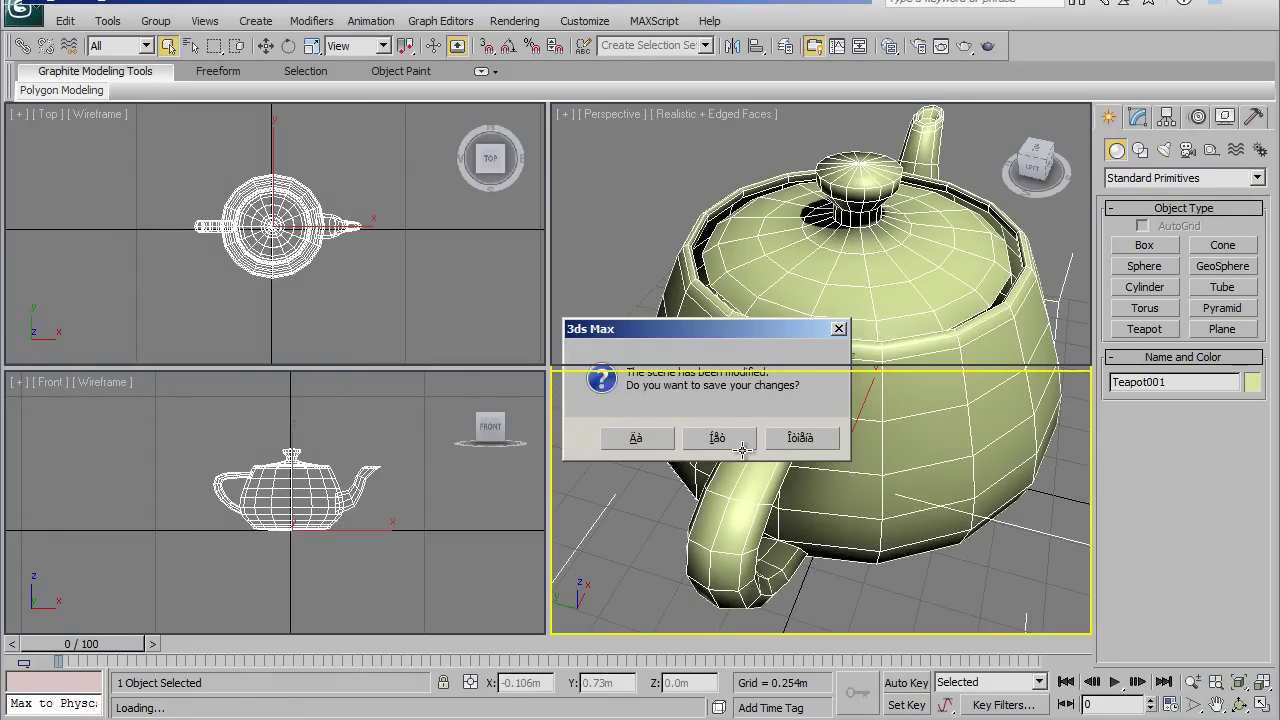
pyautogui.click(742, 449)
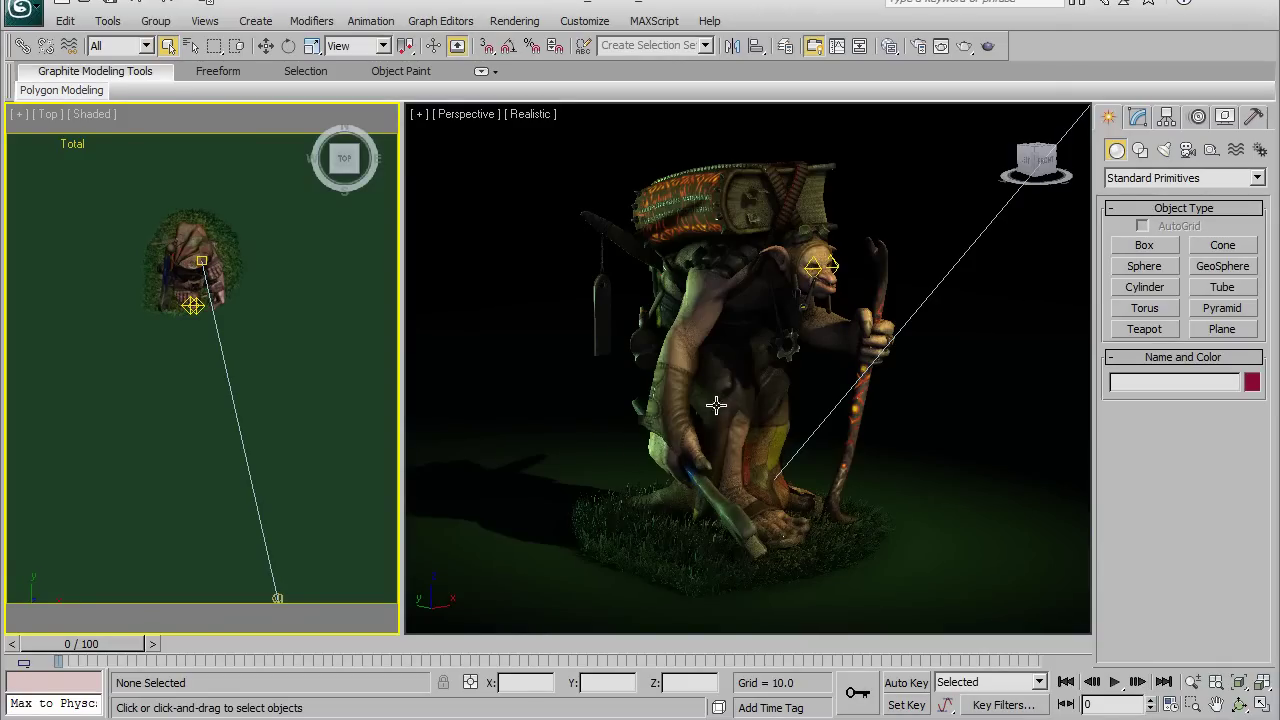
# Step: Pan and orbit the Perspective view to explore the goblin from several sides
pyautogui.moveTo(708, 406)
pyautogui.mouseDown(button='middle')
pyautogui.moveTo(764, 406)
pyautogui.moveTo(712, 406)
pyautogui.mouseUp(button='middle')
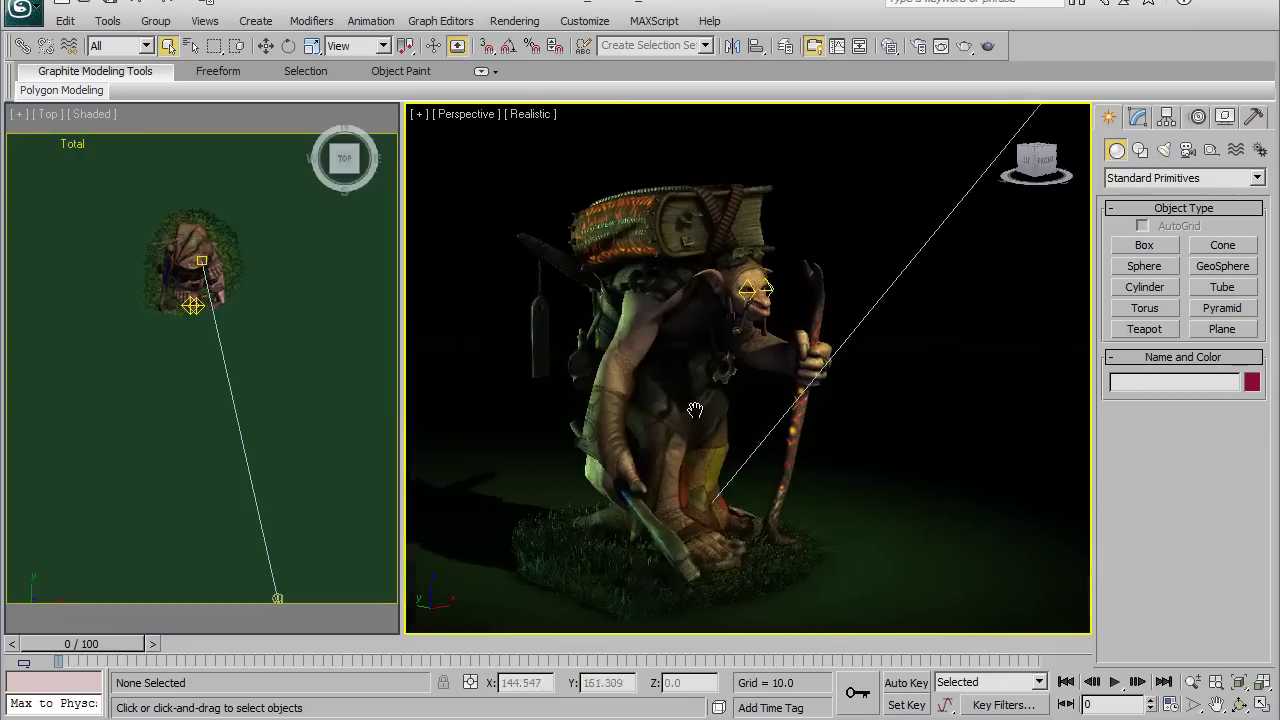
pyautogui.moveTo(725, 415)
pyautogui.mouseDown(button='middle')
pyautogui.moveTo(791, 377)
pyautogui.moveTo(908, 389)
pyautogui.moveTo(706, 406)
pyautogui.moveTo(831, 374)
pyautogui.mouseUp(button='middle')
pyautogui.moveTo(589, 434)
pyautogui.mouseDown(button='middle')
pyautogui.moveTo(545, 452)
pyautogui.moveTo(549, 431)
pyautogui.moveTo(996, 418)
pyautogui.mouseUp(button='middle')
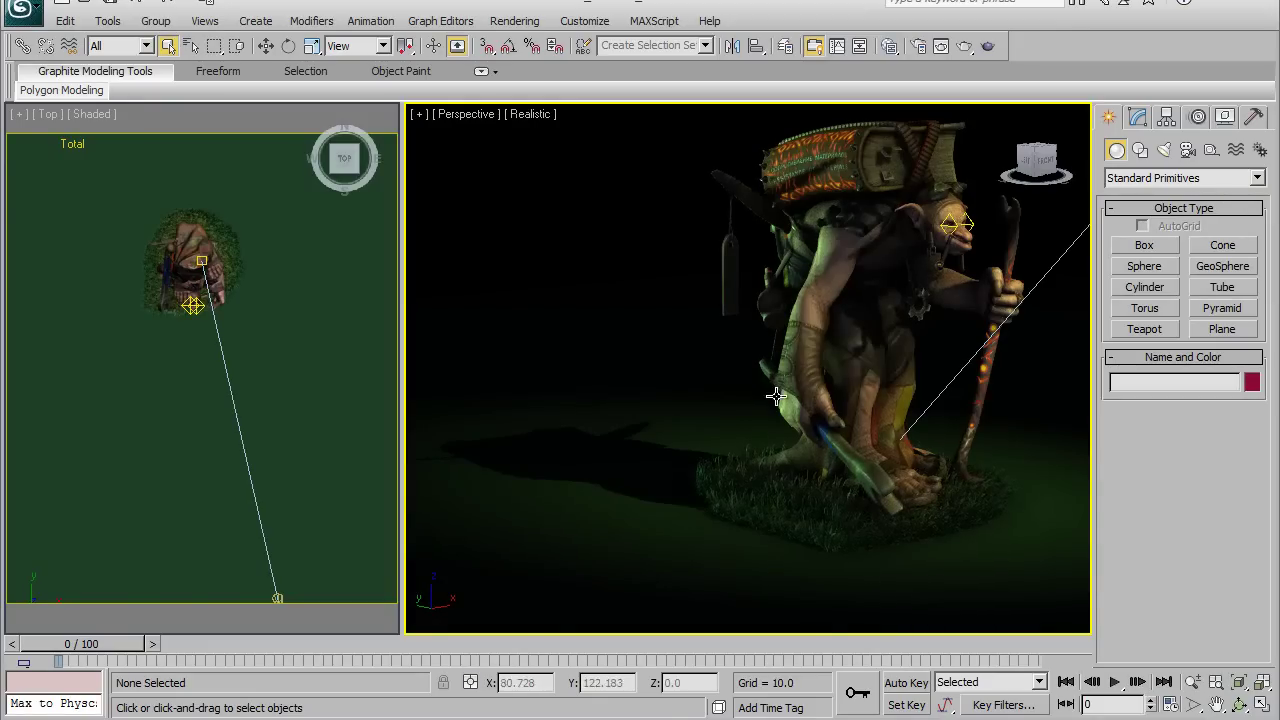
pyautogui.keyDown('alt'); pyautogui.moveTo(784, 401); pyautogui.dragTo(797, 443, button='middle'); pyautogui.keyUp('alt')
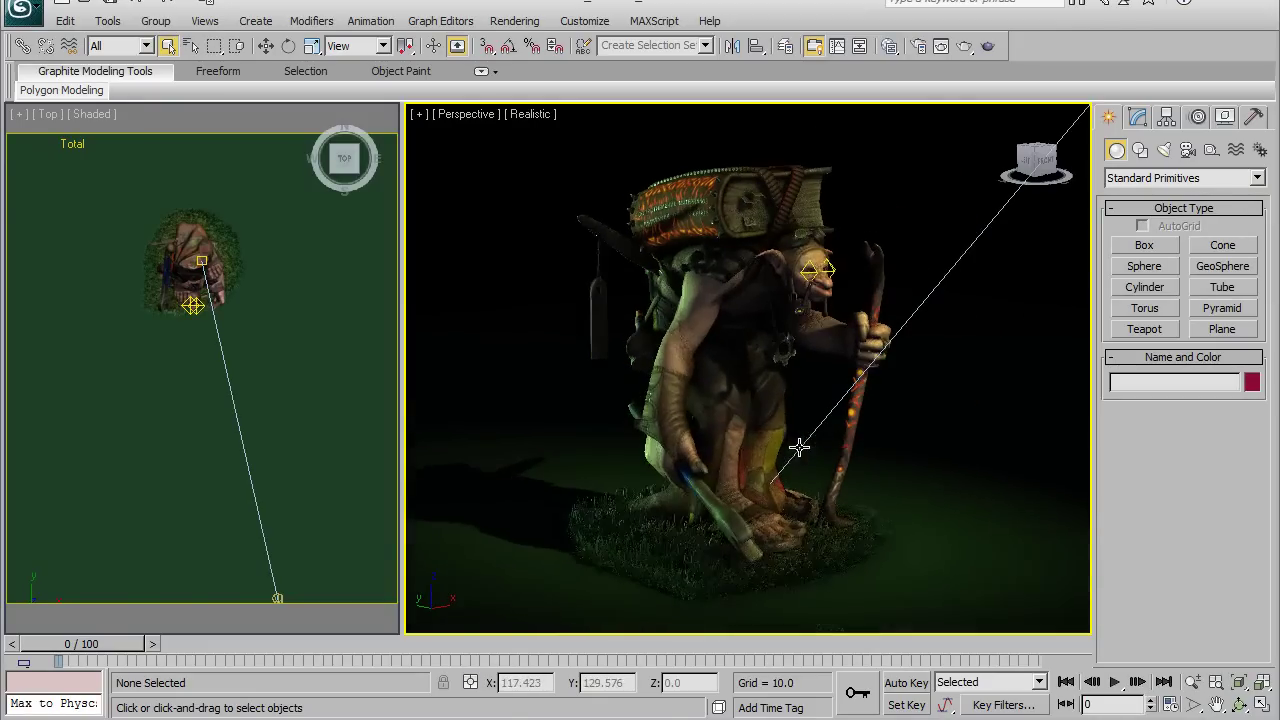
pyautogui.keyDown('alt'); pyautogui.moveTo(729, 280); pyautogui.dragTo(809, 380, button='middle'); pyautogui.keyUp('alt')
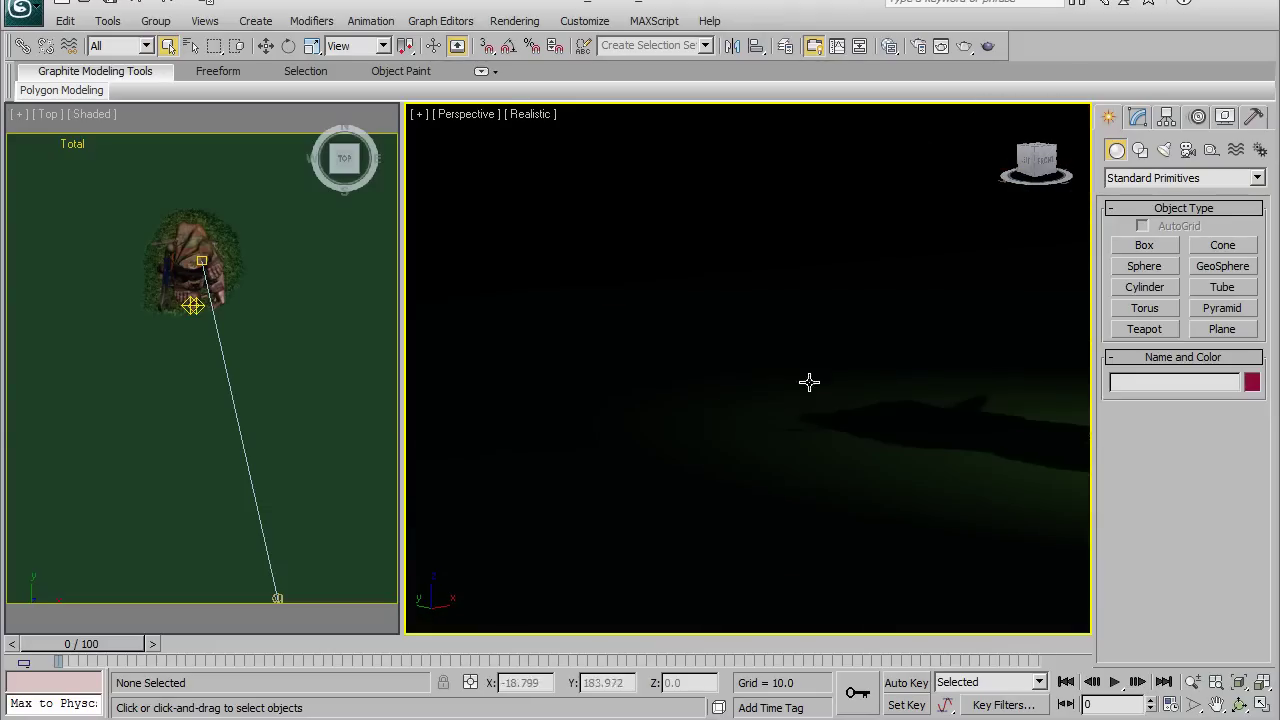
pyautogui.hotkey('shift', 'z')
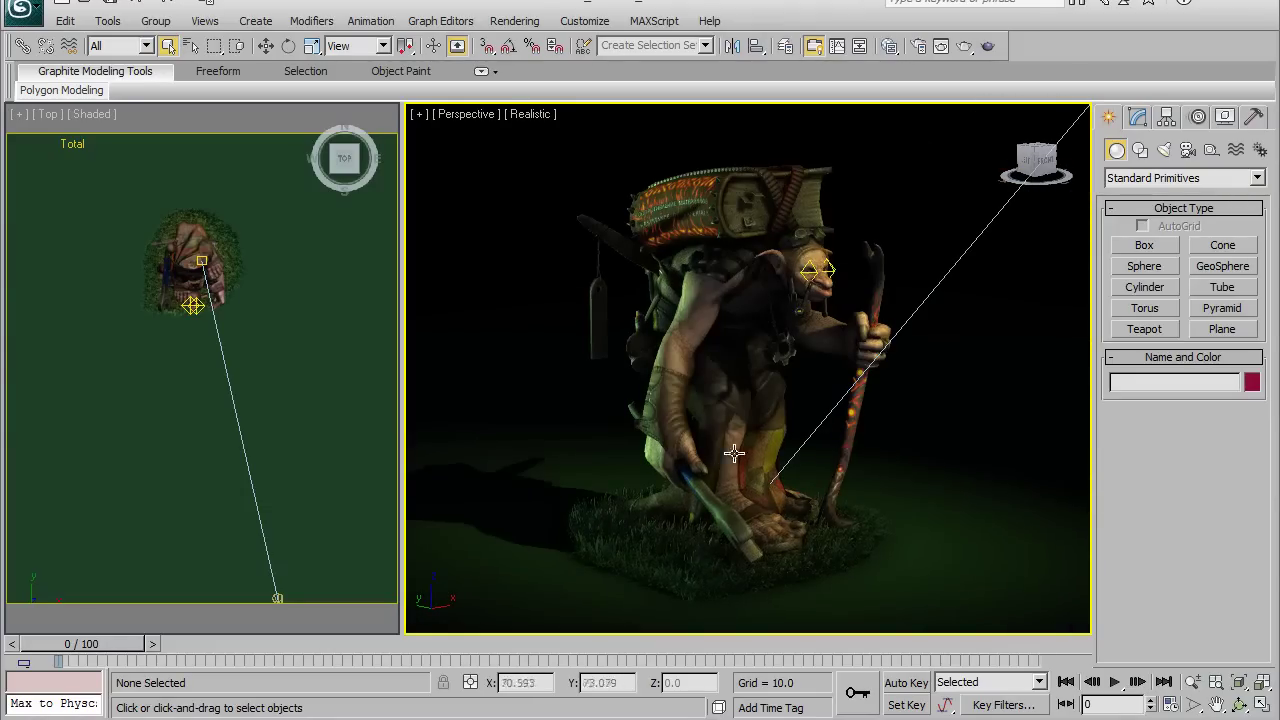
# Step: Select the goblin character fullbody01 and orbit to face it frontally
pyautogui.click(691, 328)
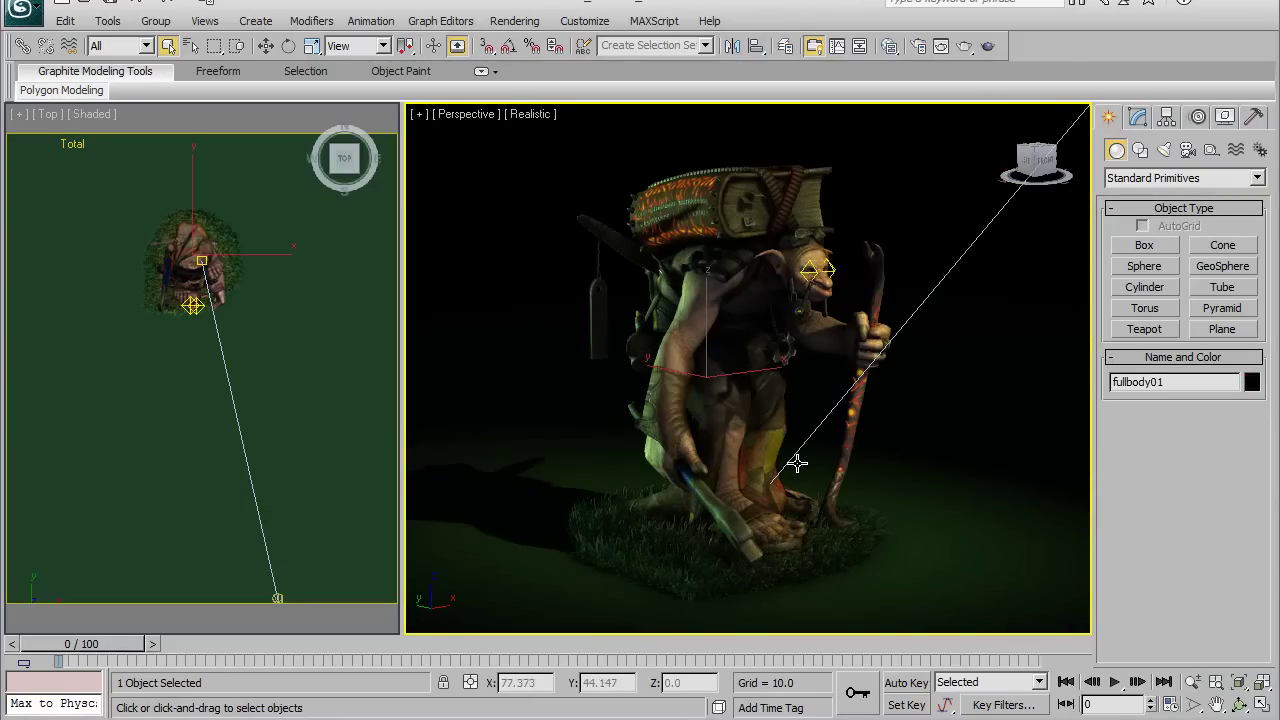
pyautogui.keyDown('alt'); pyautogui.moveTo(790, 417); pyautogui.dragTo(600, 417, button='middle'); pyautogui.keyUp('alt')
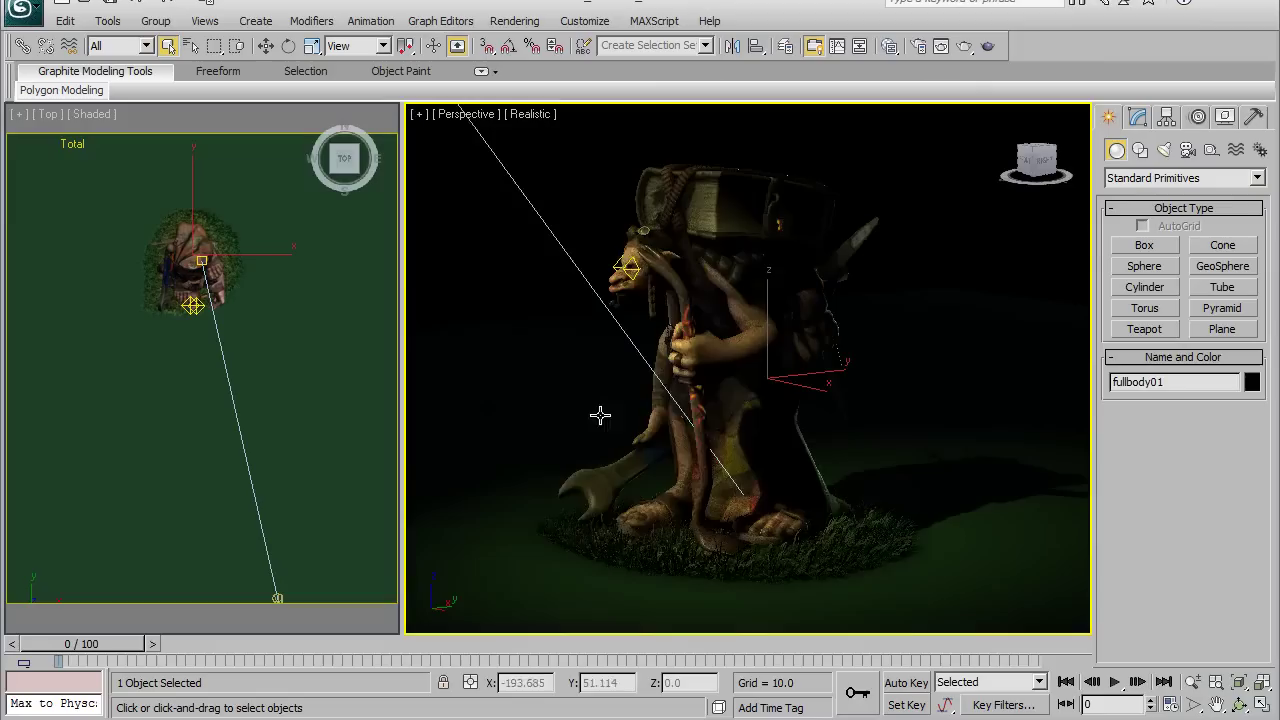
pyautogui.moveTo(686, 409)
pyautogui.keyDown('alt'); pyautogui.mouseDown(button='middle')
pyautogui.moveTo(803, 492)
pyautogui.moveTo(771, 486)
pyautogui.moveTo(779, 496)
pyautogui.mouseUp(button='middle'); pyautogui.keyUp('alt')
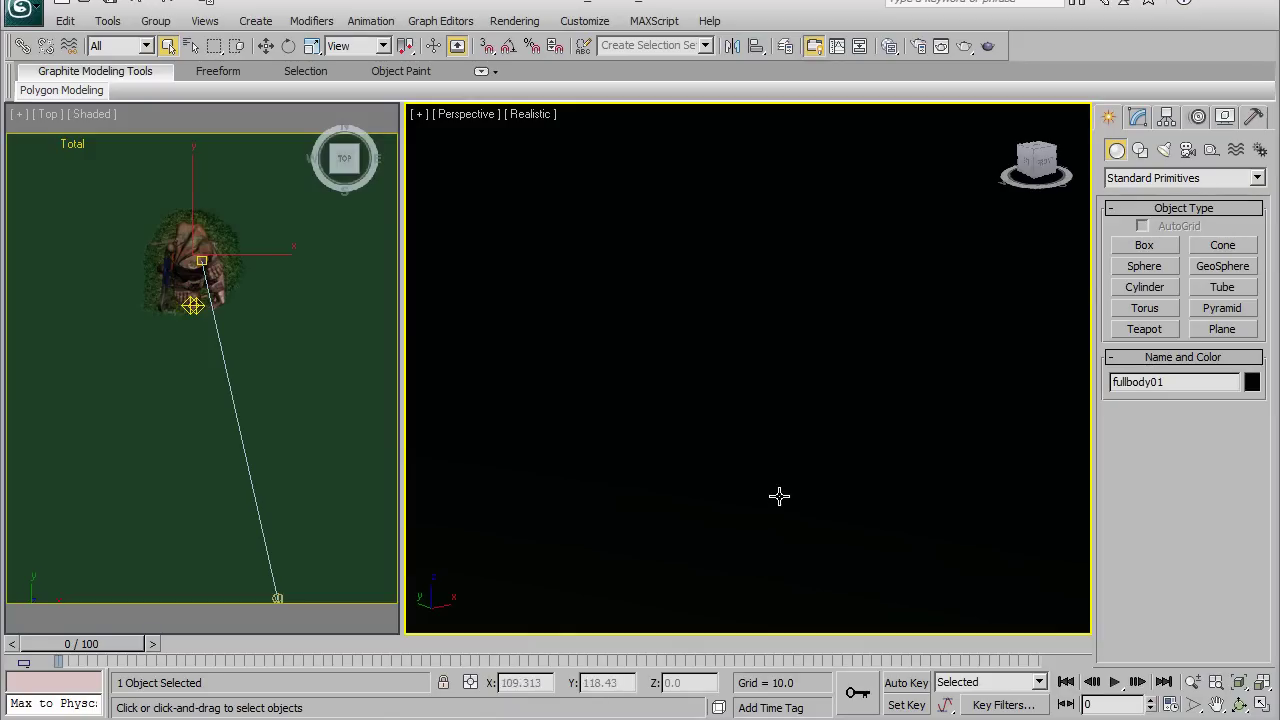
pyautogui.keyDown('alt'); pyautogui.moveTo(760, 437); pyautogui.dragTo(749, 423, button='middle'); pyautogui.keyUp('alt')
# Step: Zoom in with Alt+Z and the mouse wheel to frame the goblin's torso, arm and backpack closely
pyautogui.hotkey('alt', 'z')
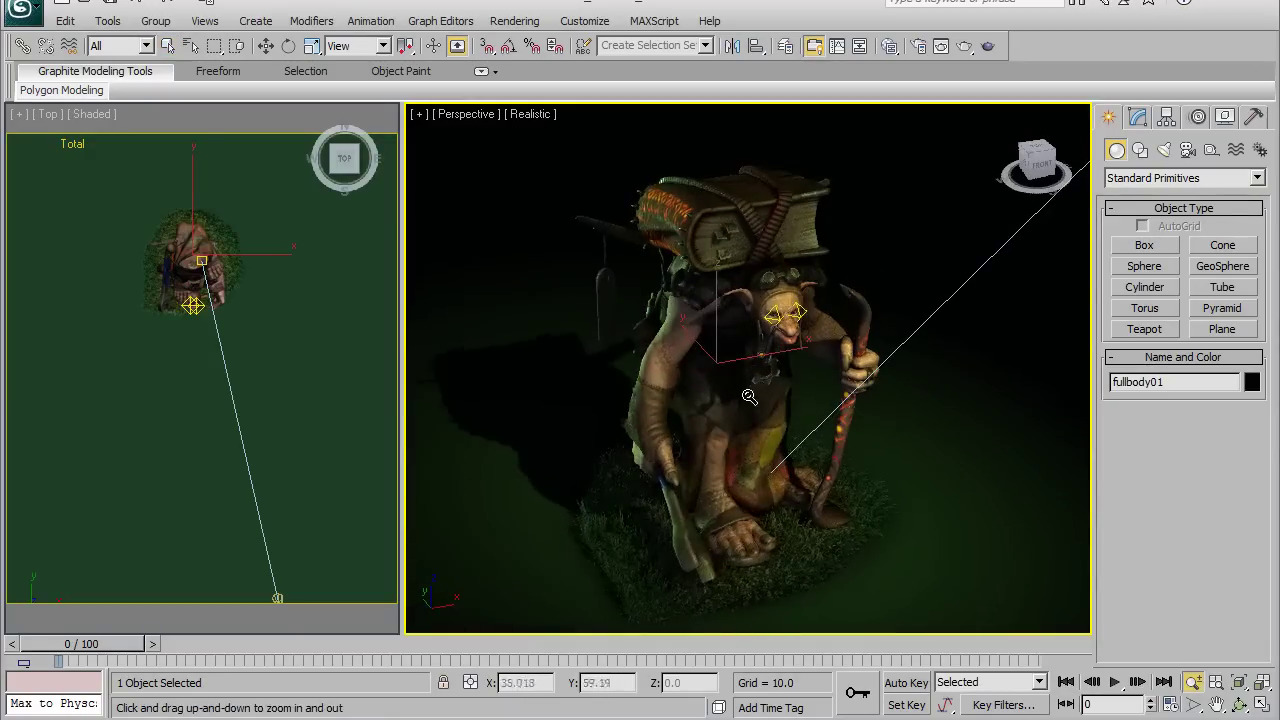
pyautogui.moveTo(749, 397); pyautogui.dragTo(749, 360)
pyautogui.moveTo(747, 363)
pyautogui.keyDown('alt'); pyautogui.mouseDown(button='middle')
pyautogui.moveTo(758, 395)
pyautogui.moveTo(785, 412)
pyautogui.mouseUp(button='middle'); pyautogui.keyUp('alt')
pyautogui.moveTo(785, 412); pyautogui.dragTo(807, 395)
pyautogui.scroll(-5, 807, 398)
pyautogui.scroll(-3, 806, 400)
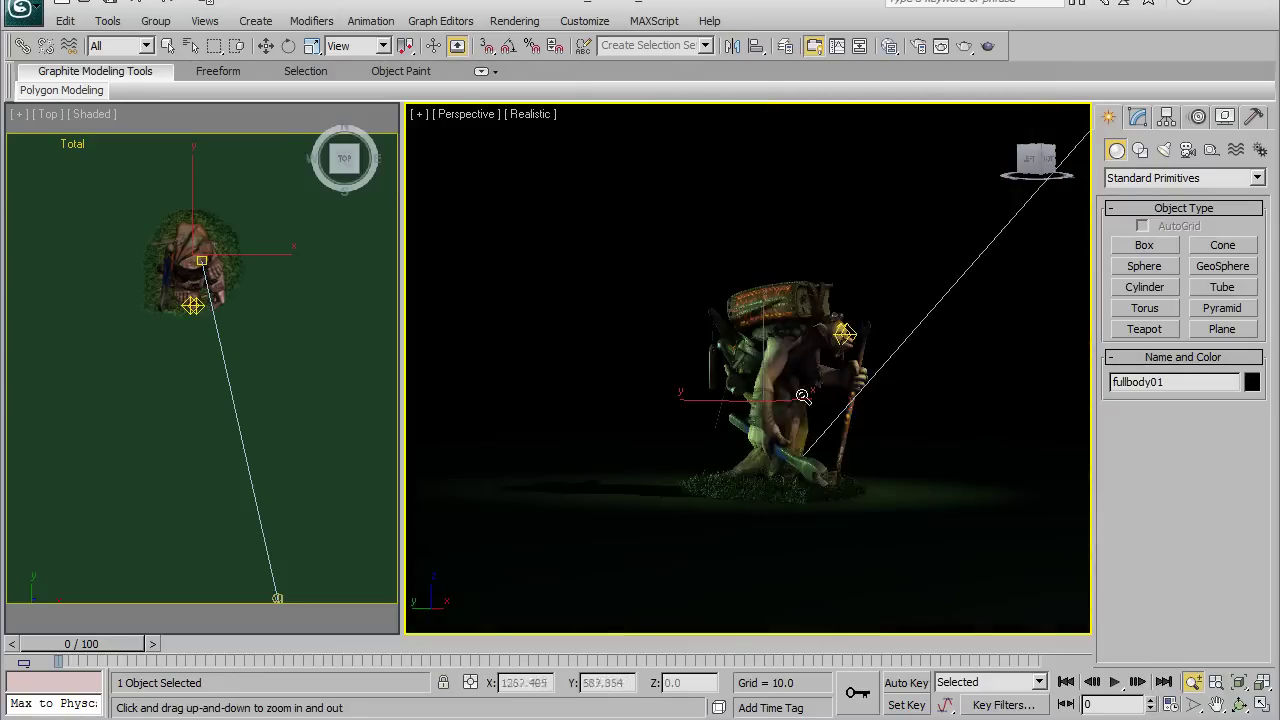
pyautogui.scroll(-2, 744, 420)
pyautogui.scroll(2, 674, 437)
pyautogui.scroll(2, 677, 443)
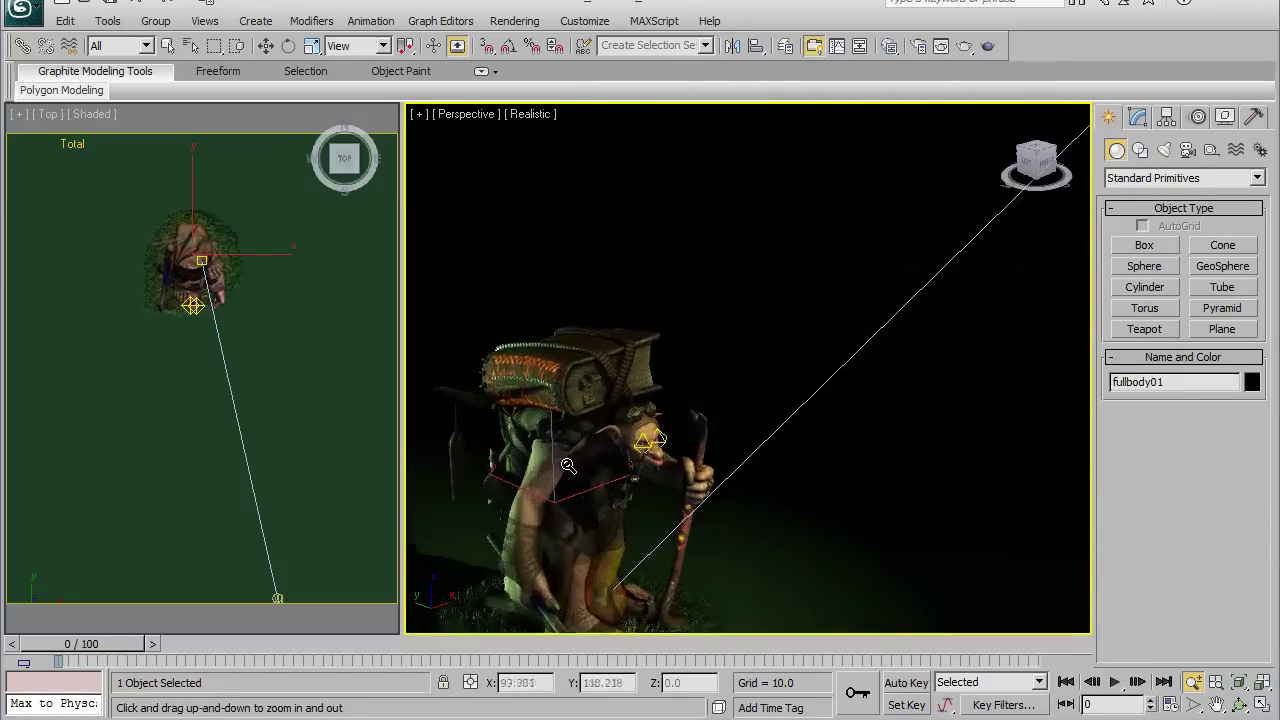
pyautogui.scroll(2, 680, 437)
pyautogui.moveTo(680, 437); pyautogui.dragTo(683, 436, button='middle')
pyautogui.scroll(1, 690, 438)
pyautogui.scroll(2, 712, 435)
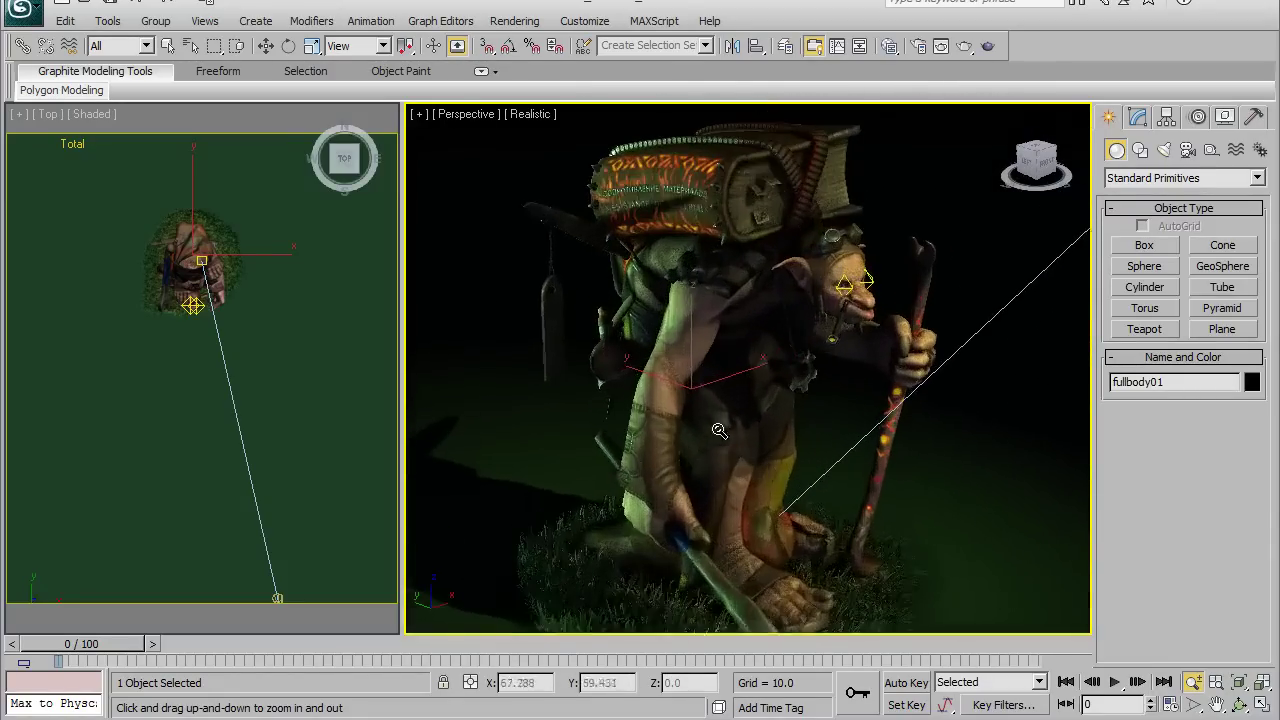
pyautogui.scroll(1, 726, 428)
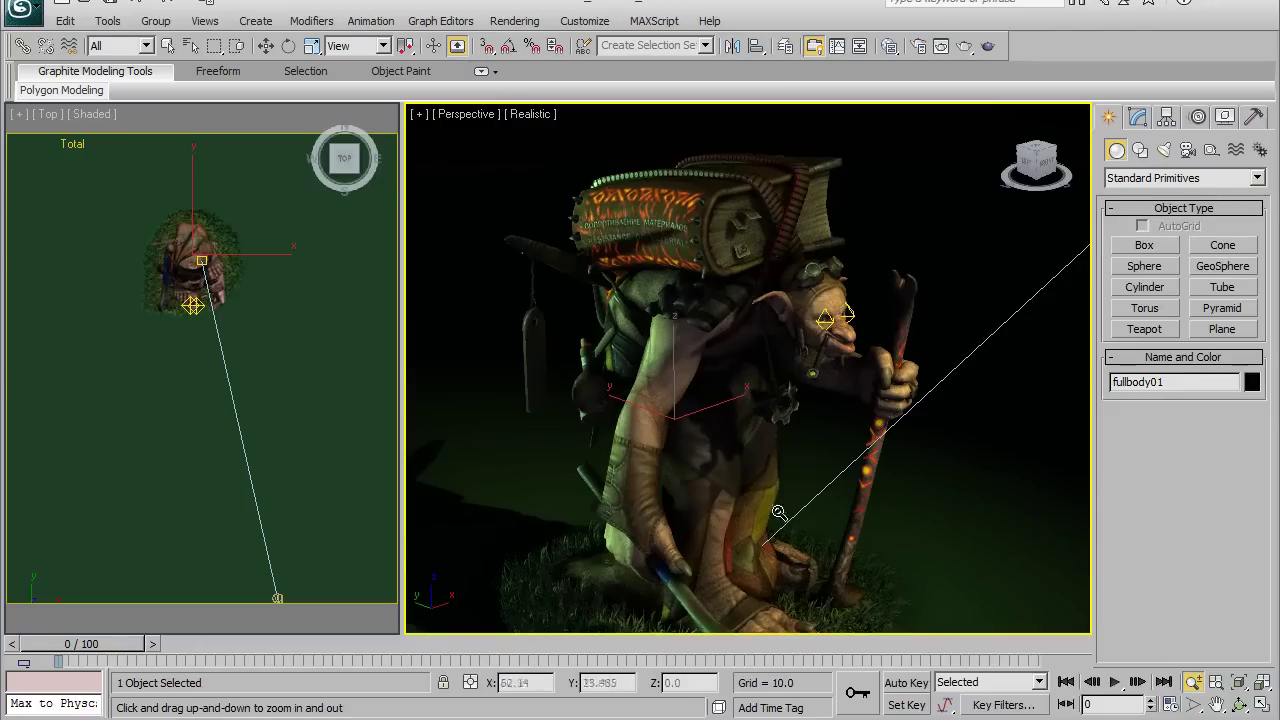
pyautogui.scroll(1, 636, 412)
pyautogui.scroll(2, 660, 420)
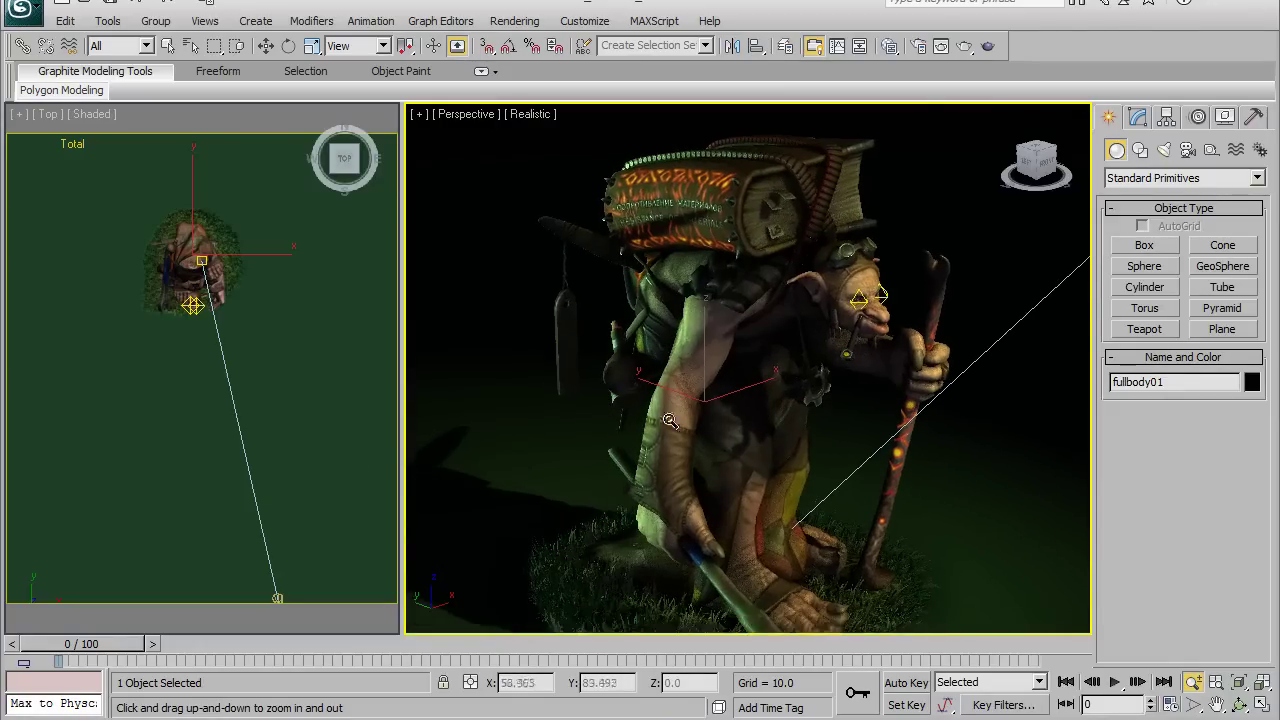
# Step: Finish the Target Spot Direct01 by placing its target on the troll in the Top view
pyautogui.rightClick(342, 443)
pyautogui.moveTo(314, 500); pyautogui.dragTo(324, 410, button='middle')
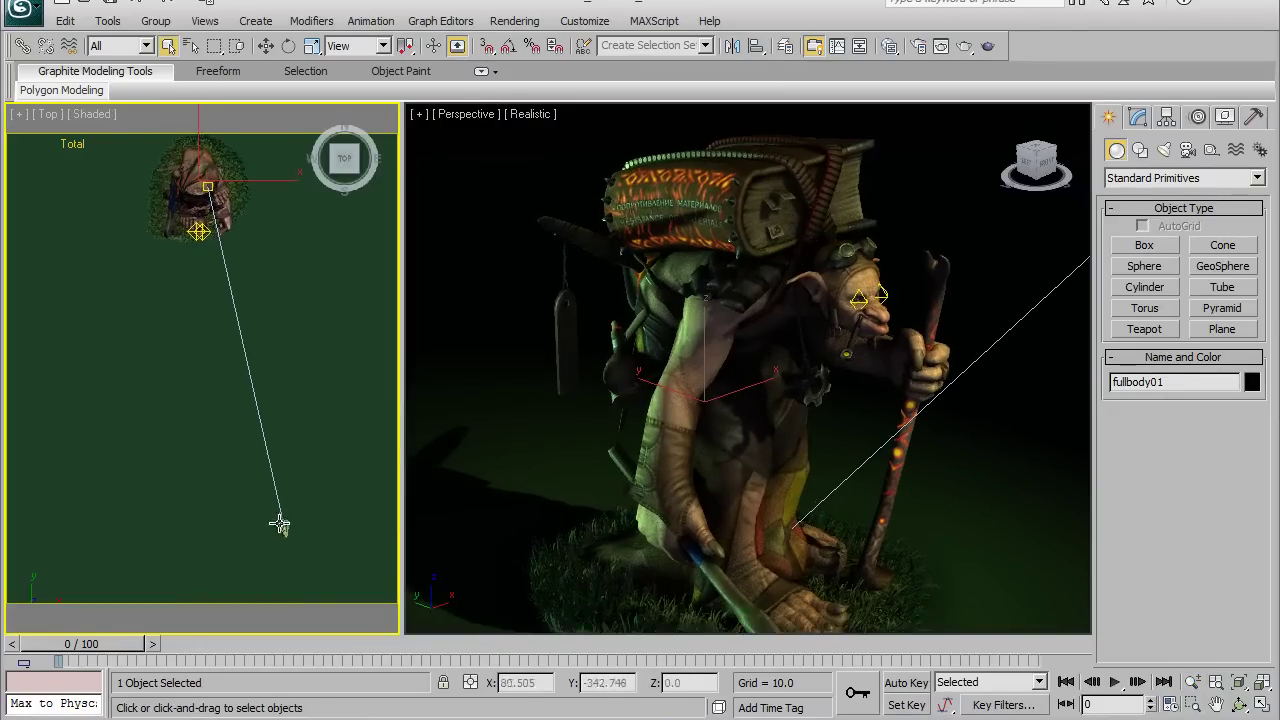
pyautogui.moveTo(279, 523); pyautogui.dragTo(285, 533)
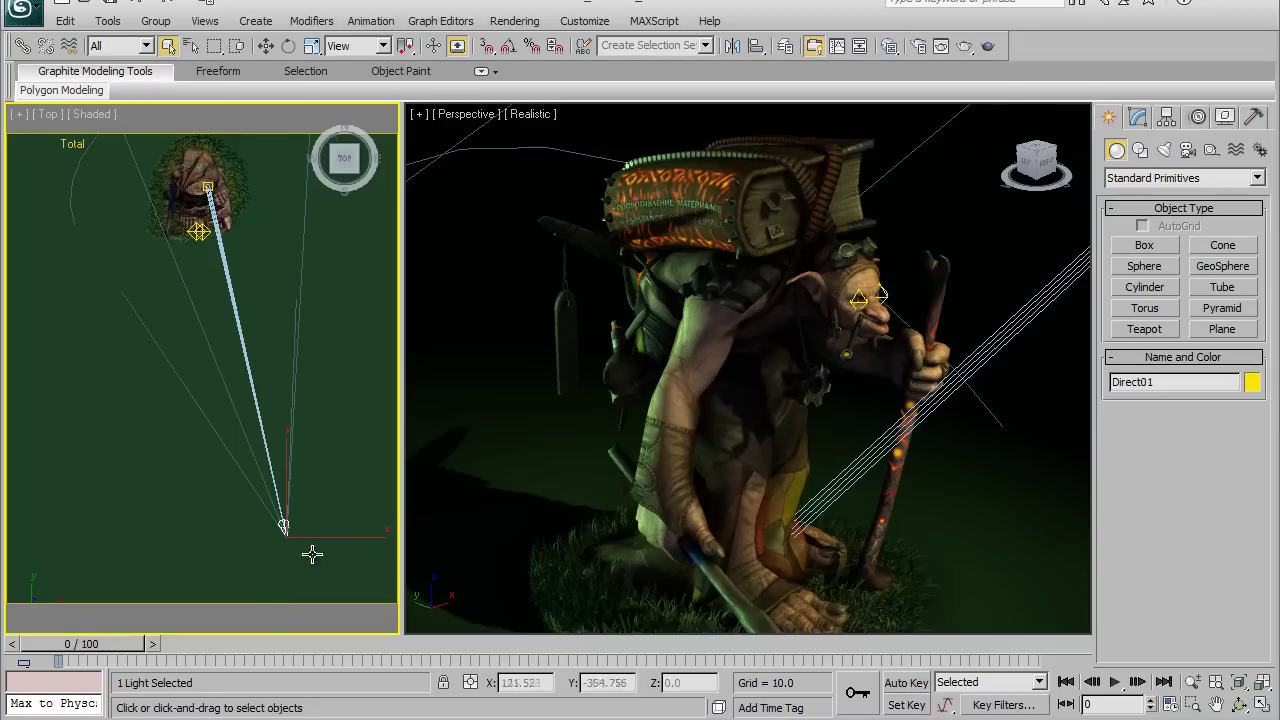
pyautogui.moveTo(237, 523); pyautogui.dragTo(189, 466, button='middle')
pyautogui.click(300, 537)
pyautogui.click(257, 486)
pyautogui.moveTo(286, 463); pyautogui.dragTo(293, 511, button='middle')
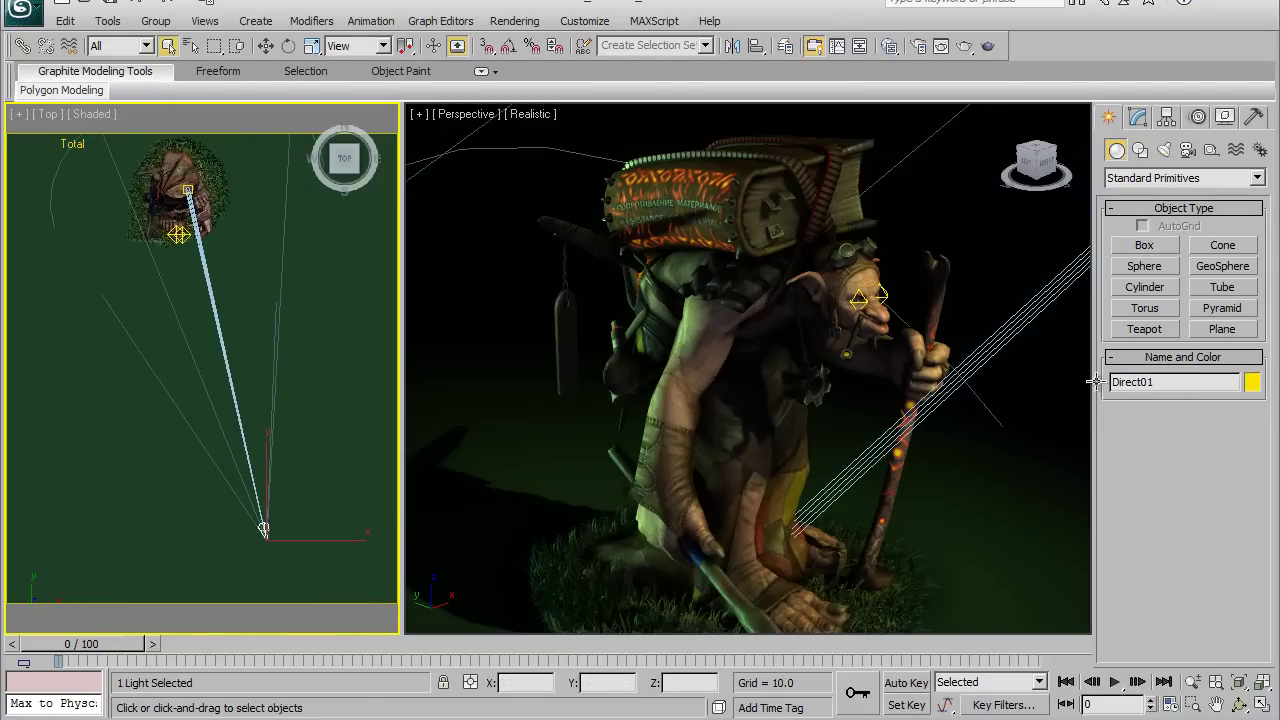
# Step: Change Direct01's light colour from yellow to pink-red by setting Hue to 3
pyautogui.click(1138, 117)
pyautogui.scroll(-5, 1190, 500)
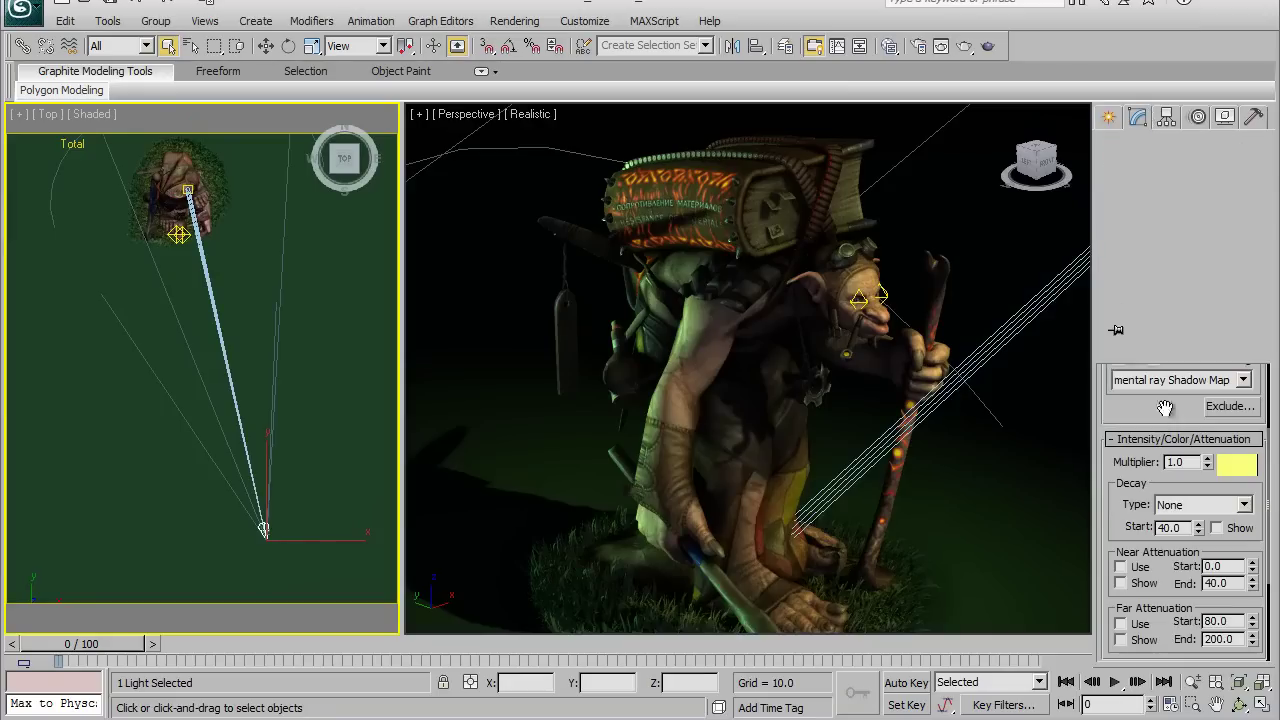
pyautogui.click(1245, 466)
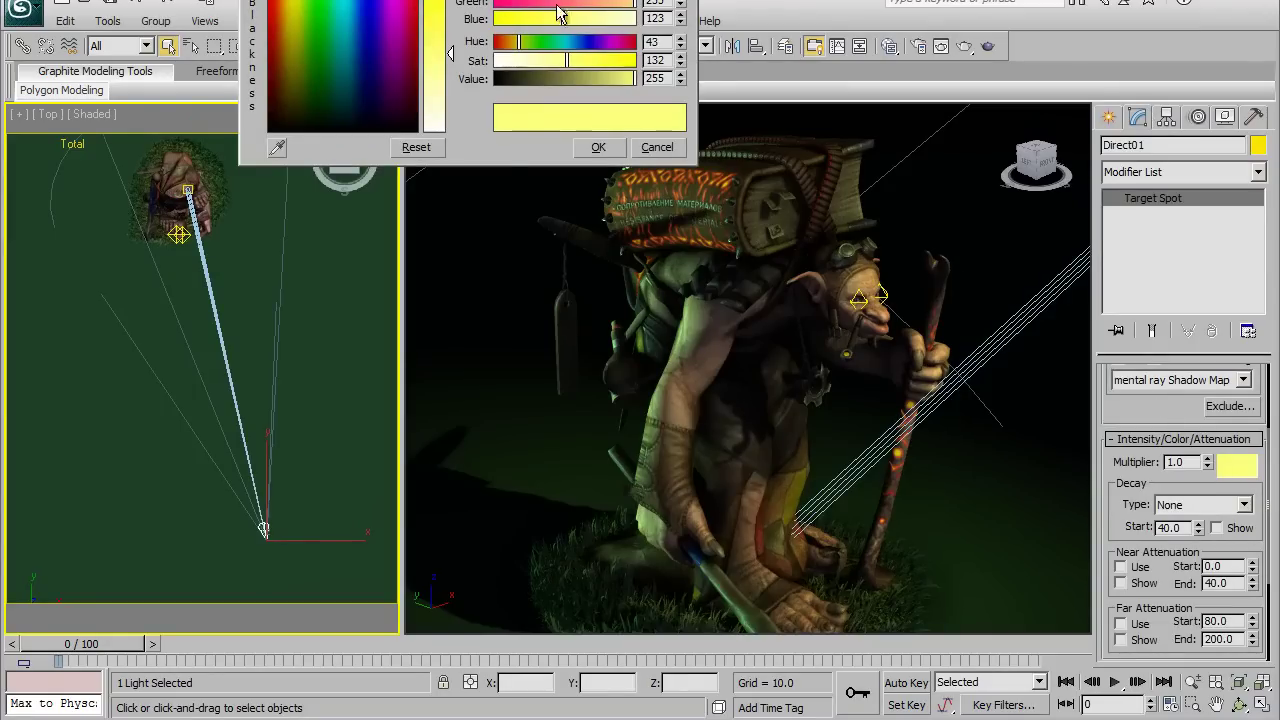
pyautogui.moveTo(538, 30); pyautogui.dragTo(365, 31)
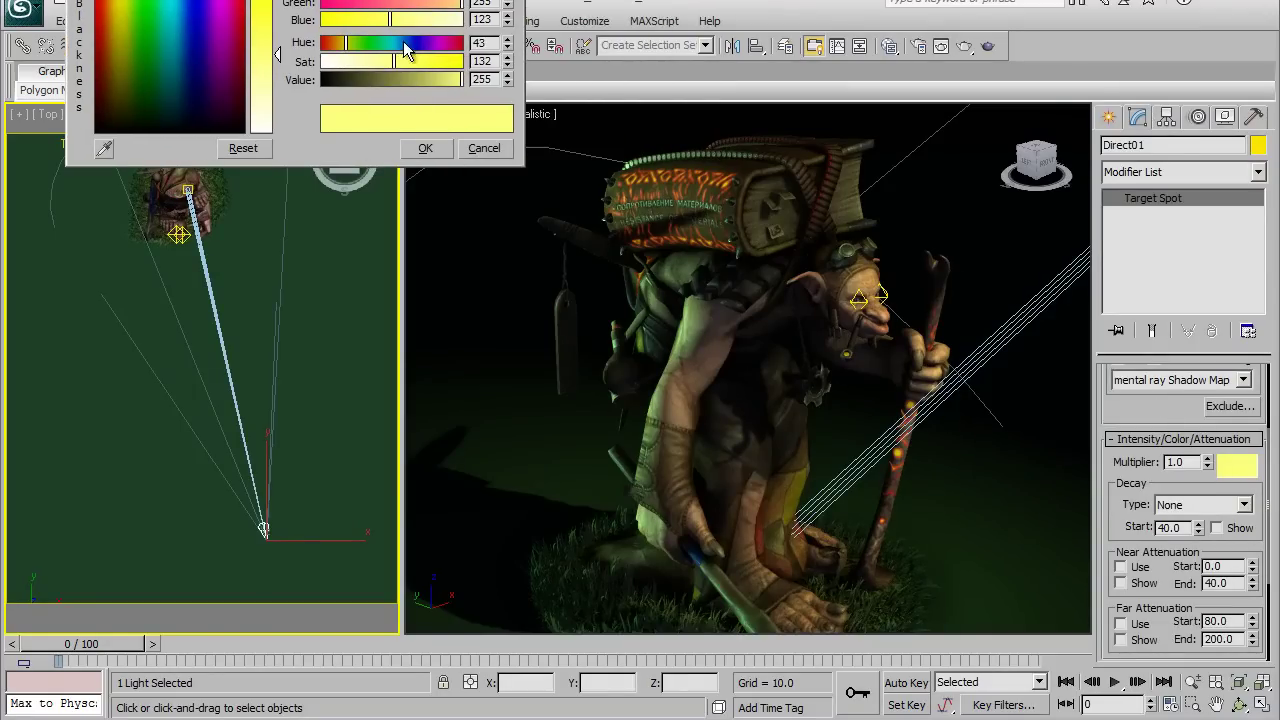
pyautogui.click(334, 43)
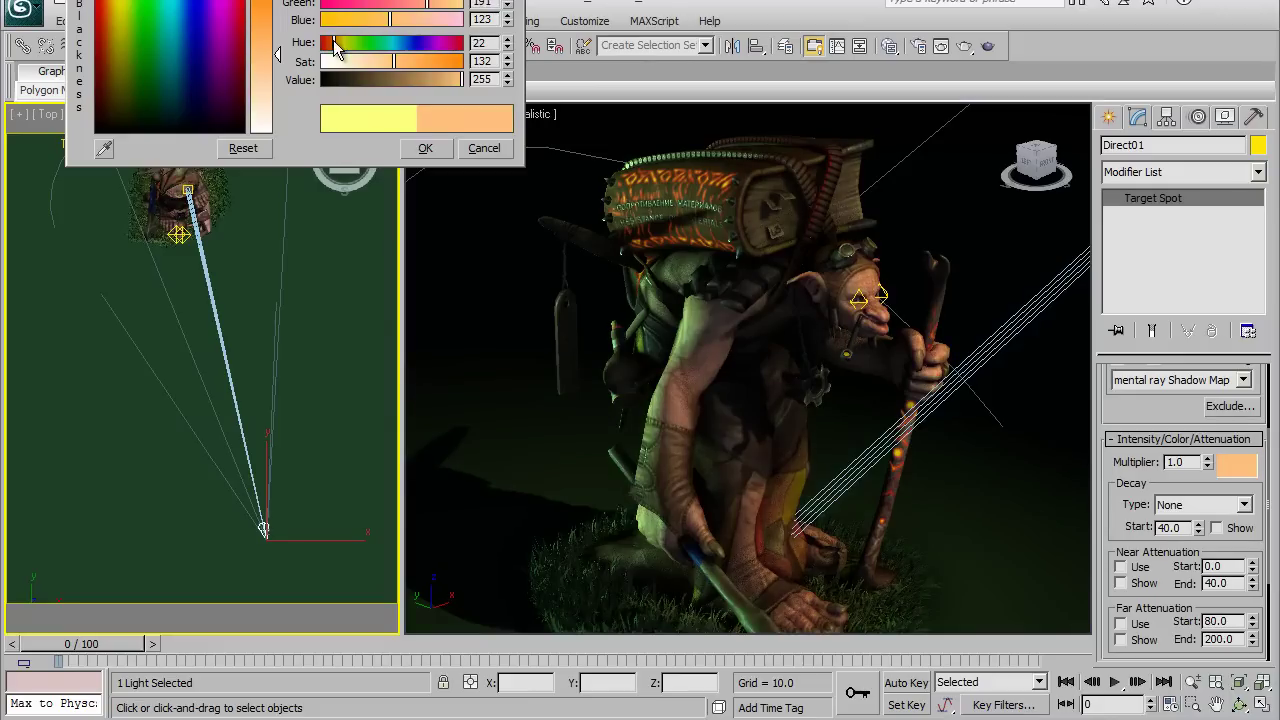
pyautogui.moveTo(348, 43); pyautogui.dragTo(323, 43)
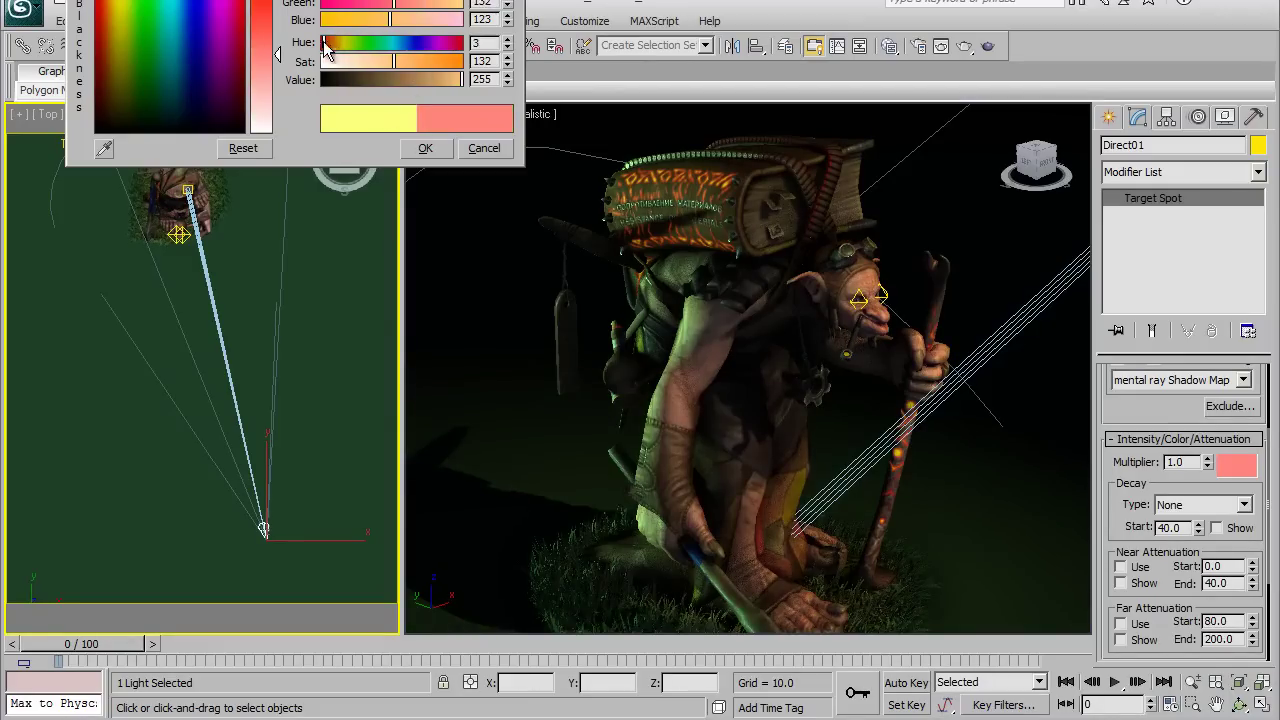
pyautogui.click(427, 147)
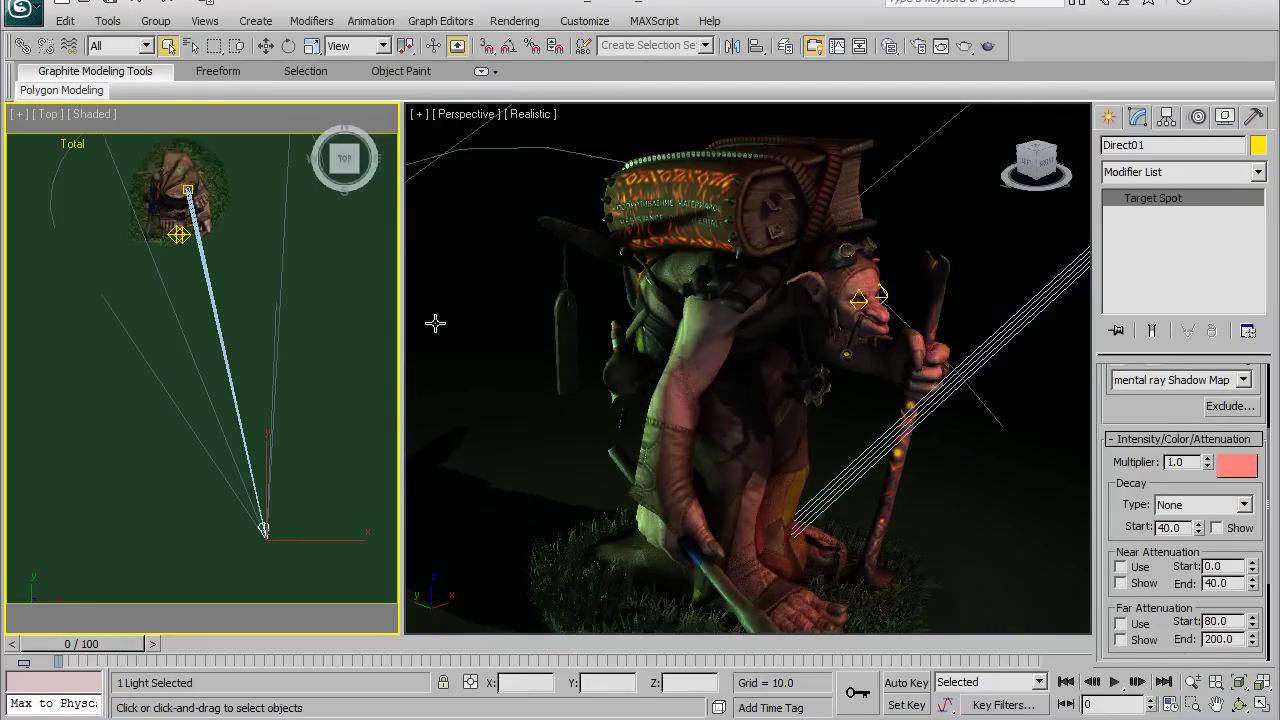
pyautogui.moveTo(205, 253); pyautogui.dragTo(277, 443, button='middle')
pyautogui.moveTo(214, 377); pyautogui.dragTo(277, 448, button='middle')
pyautogui.scroll(-3, 267, 455)
pyautogui.scroll(-2, 267, 455)
pyautogui.scroll(-3, 267, 455)
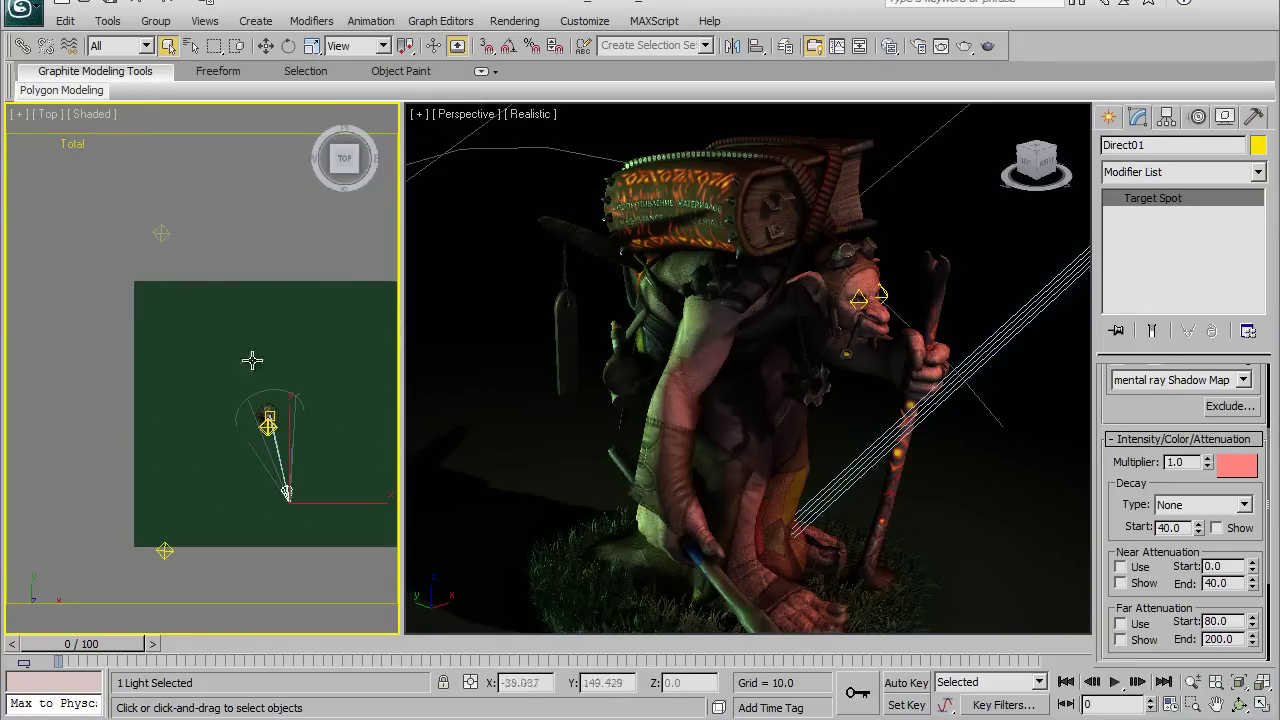
# Step: Place omni light Omni01 in the Top view and set its colour to light blue, Hue 159
pyautogui.click(161, 233)
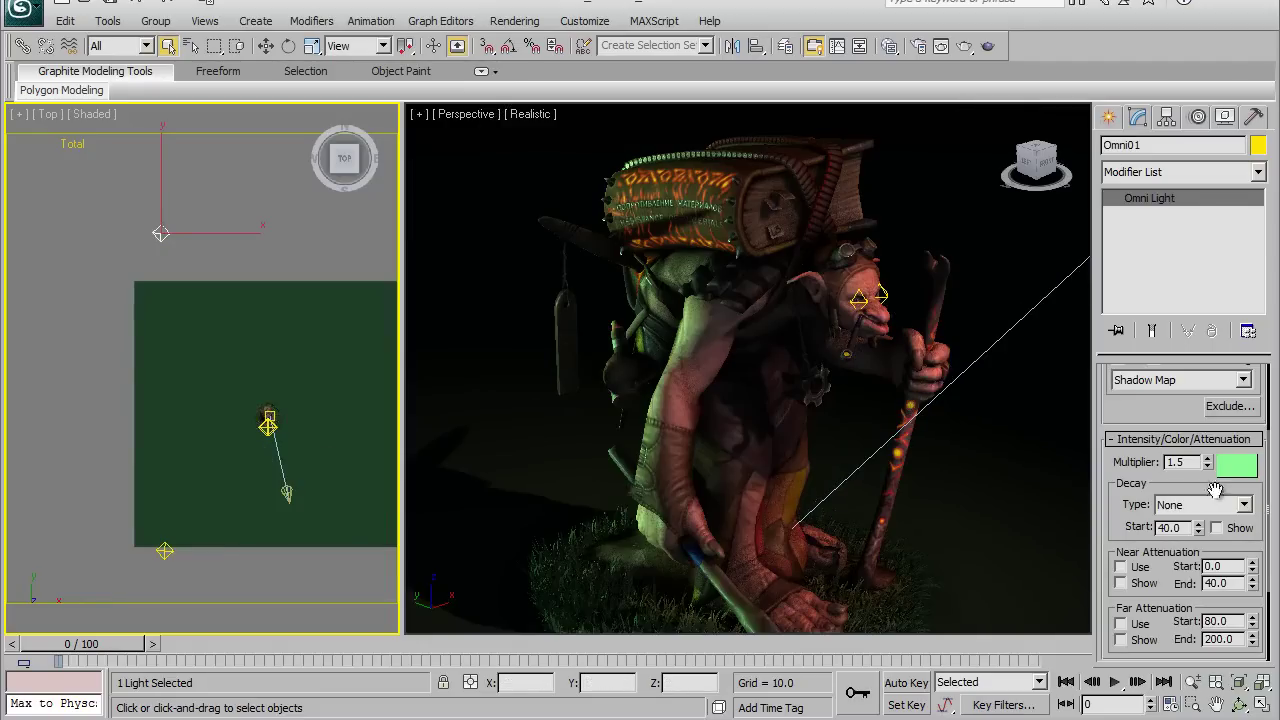
pyautogui.click(1232, 468)
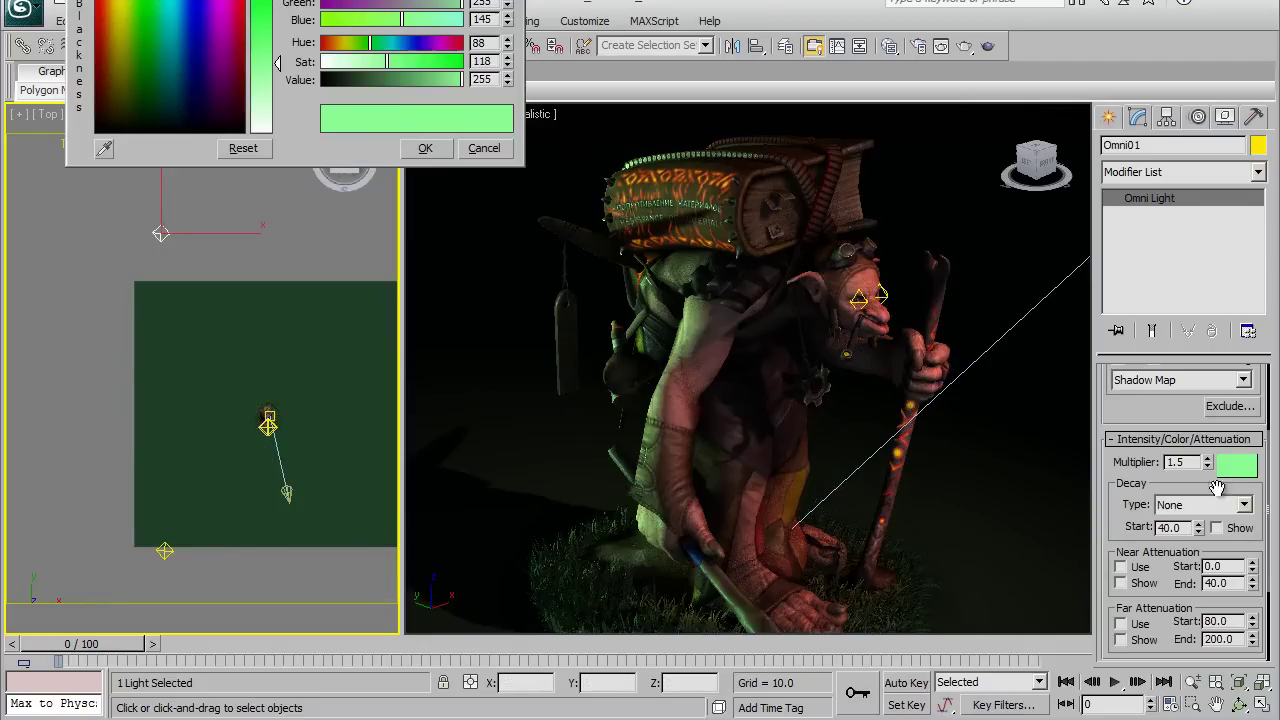
pyautogui.click(408, 43)
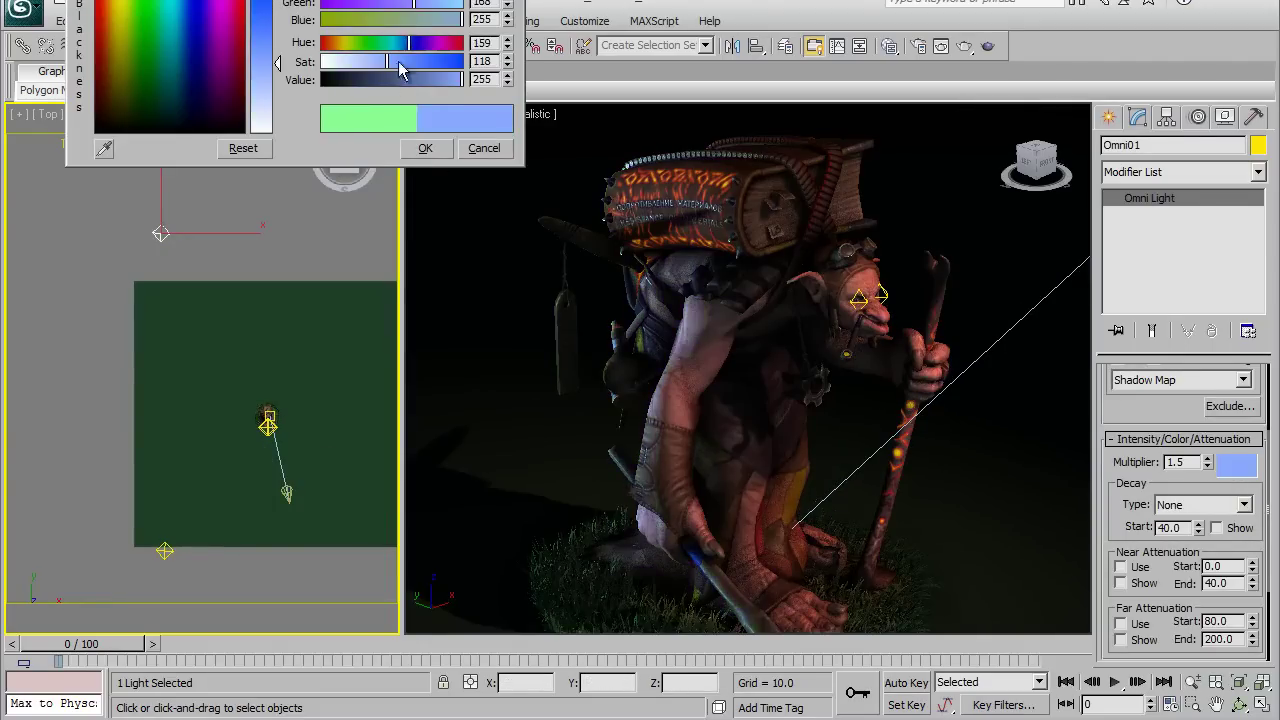
pyautogui.click(425, 148)
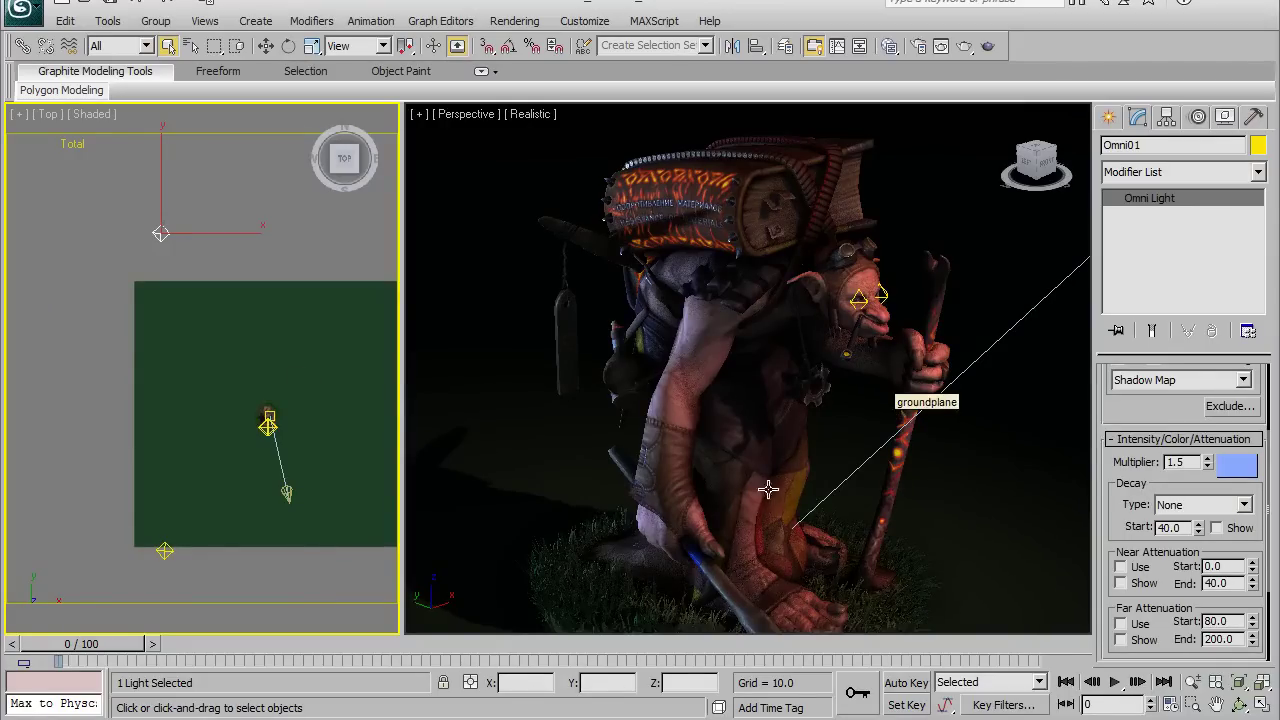
pyautogui.scroll(3, 768, 488)
pyautogui.scroll(-3, 768, 488)
pyautogui.moveTo(326, 465); pyautogui.dragTo(334, 419, button='middle')
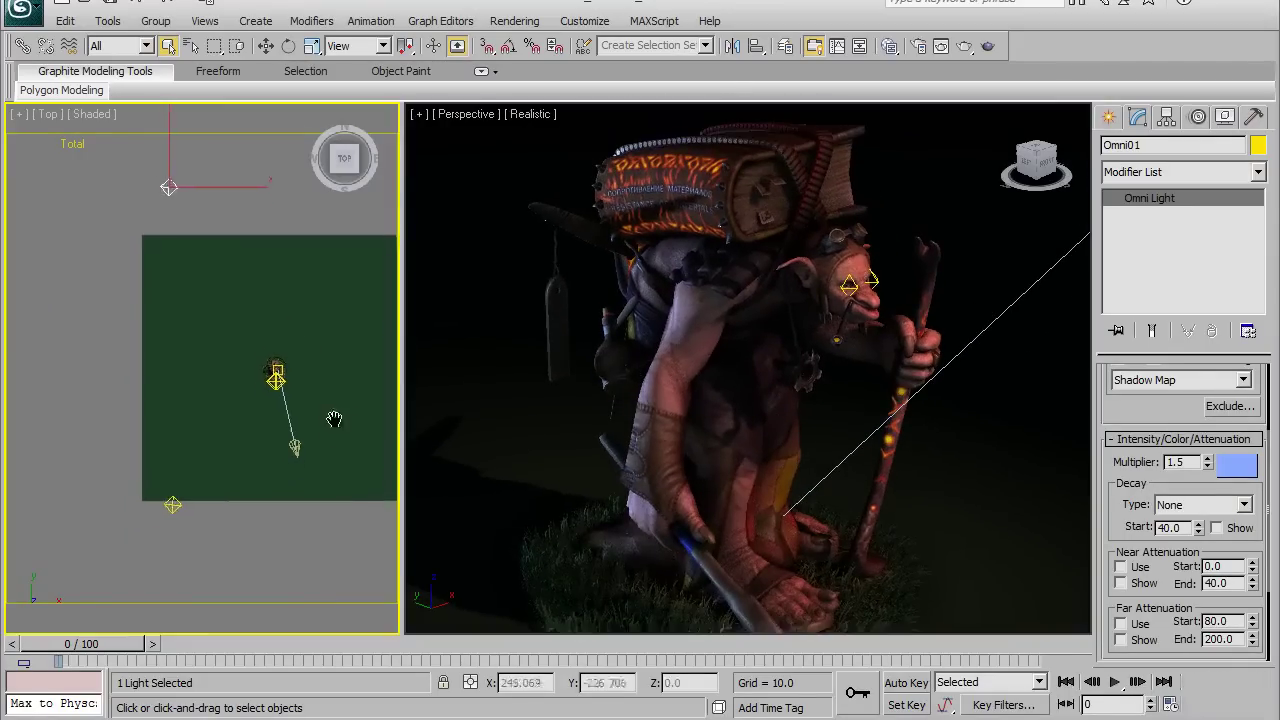
pyautogui.scroll(2, 296, 440)
pyautogui.scroll(1, 296, 440)
# Step: Close the VRay light properties, select Direct01 and move its target up and right in Top view
pyautogui.rightClick(300, 434)
pyautogui.click(298, 458)
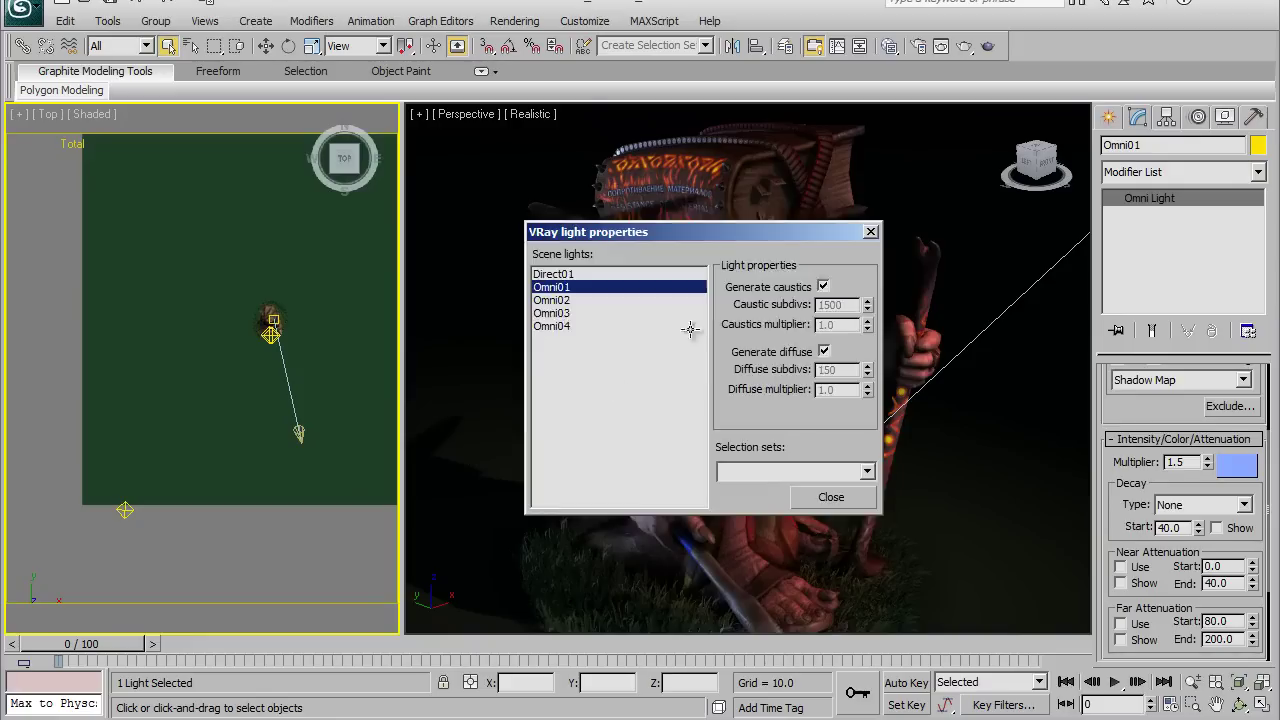
pyautogui.press('Escape')
pyautogui.click(300, 436)
pyautogui.press('w')
pyautogui.moveTo(354, 481); pyautogui.dragTo(268, 485, button='middle')
pyautogui.moveTo(259, 459)
pyautogui.mouseDown()
pyautogui.moveTo(330, 397)
pyautogui.moveTo(323, 343)
pyautogui.moveTo(271, 400)
pyautogui.moveTo(263, 449)
pyautogui.moveTo(178, 497)
pyautogui.moveTo(200, 470)
pyautogui.moveTo(185, 489)
pyautogui.moveTo(60, 470)
pyautogui.moveTo(250, 395)
pyautogui.moveTo(312, 427)
pyautogui.mouseUp()
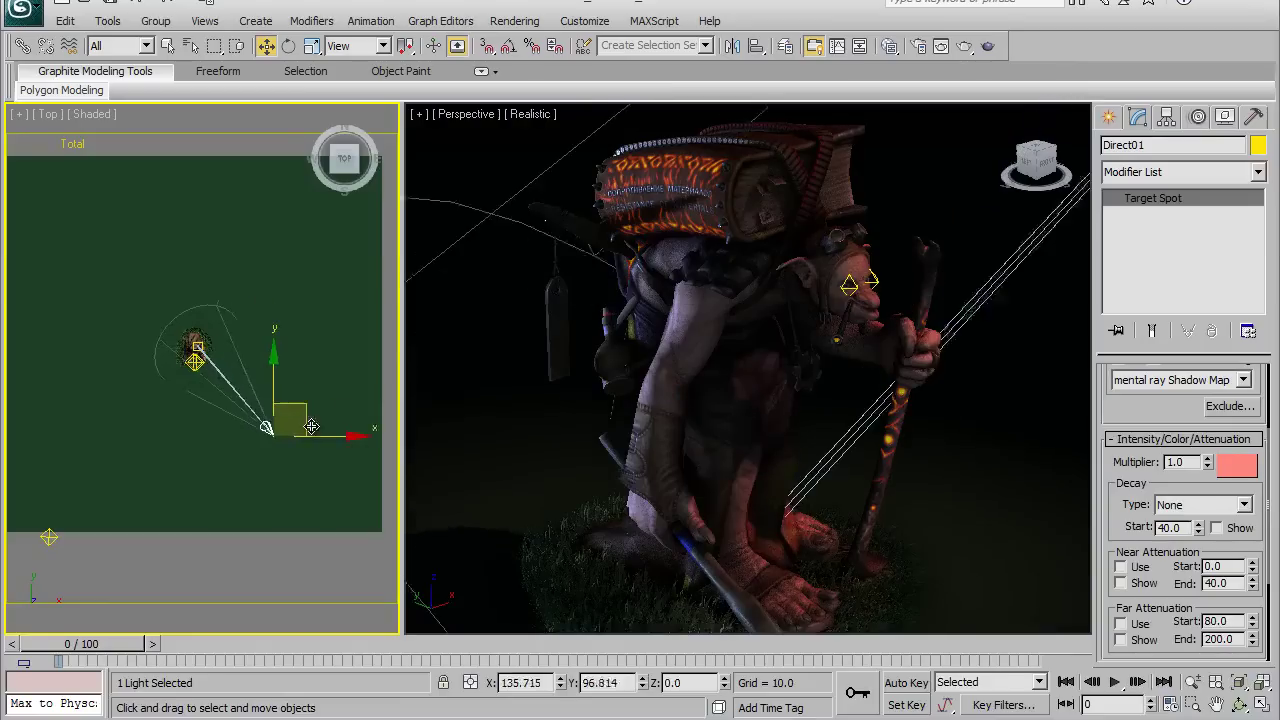
# Step: Switch the pane to the Left view and reposition the spotlight vertically, ending at Z 324.911
pyautogui.moveTo(286, 474)
pyautogui.mouseDown(button='middle')
pyautogui.moveTo(251, 514)
pyautogui.moveTo(294, 449)
pyautogui.moveTo(298, 459)
pyautogui.moveTo(265, 475)
pyautogui.moveTo(275, 334)
pyautogui.mouseUp(button='middle')
pyautogui.press('l')
pyautogui.moveTo(287, 194)
pyautogui.mouseDown()
pyautogui.moveTo(287, 295)
pyautogui.moveTo(288, 234)
pyautogui.mouseUp()
pyautogui.moveTo(258, 425)
pyautogui.mouseDown(button='middle')
pyautogui.moveTo(231, 351)
pyautogui.moveTo(276, 400)
pyautogui.moveTo(256, 418)
pyautogui.moveTo(258, 439)
pyautogui.mouseUp(button='middle')
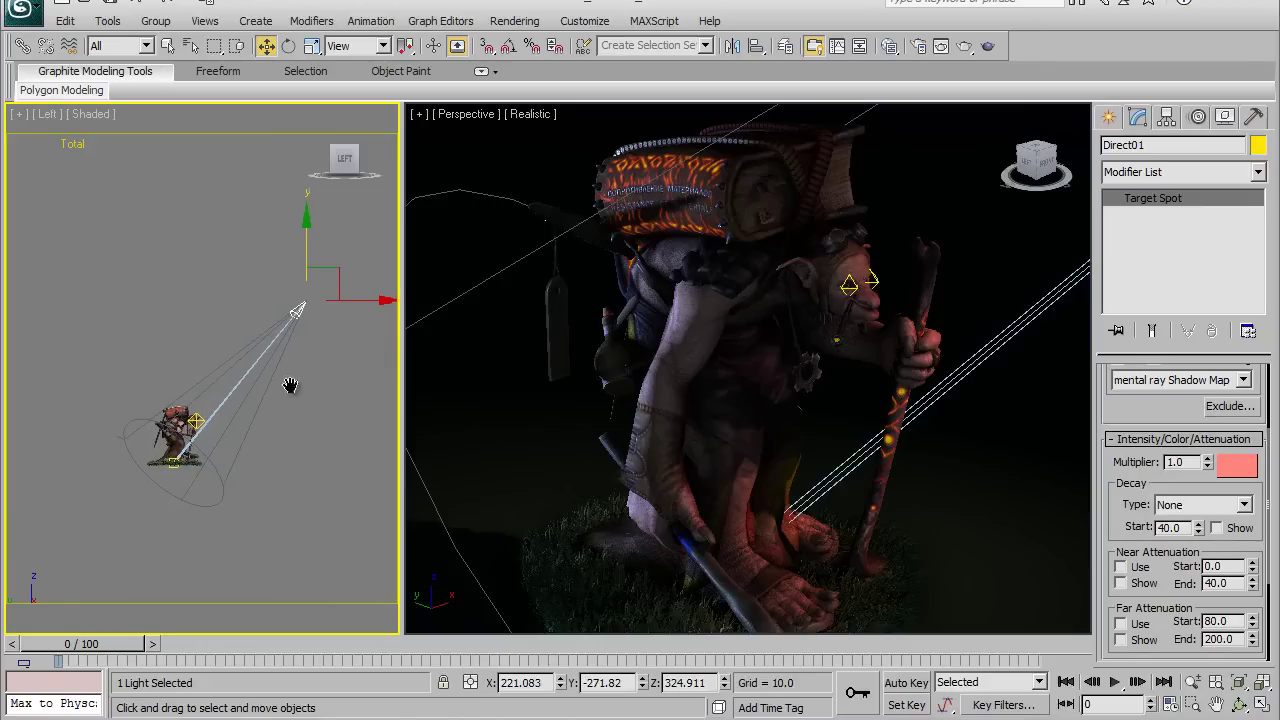
pyautogui.moveTo(289, 386); pyautogui.dragTo(306, 391, button='middle')
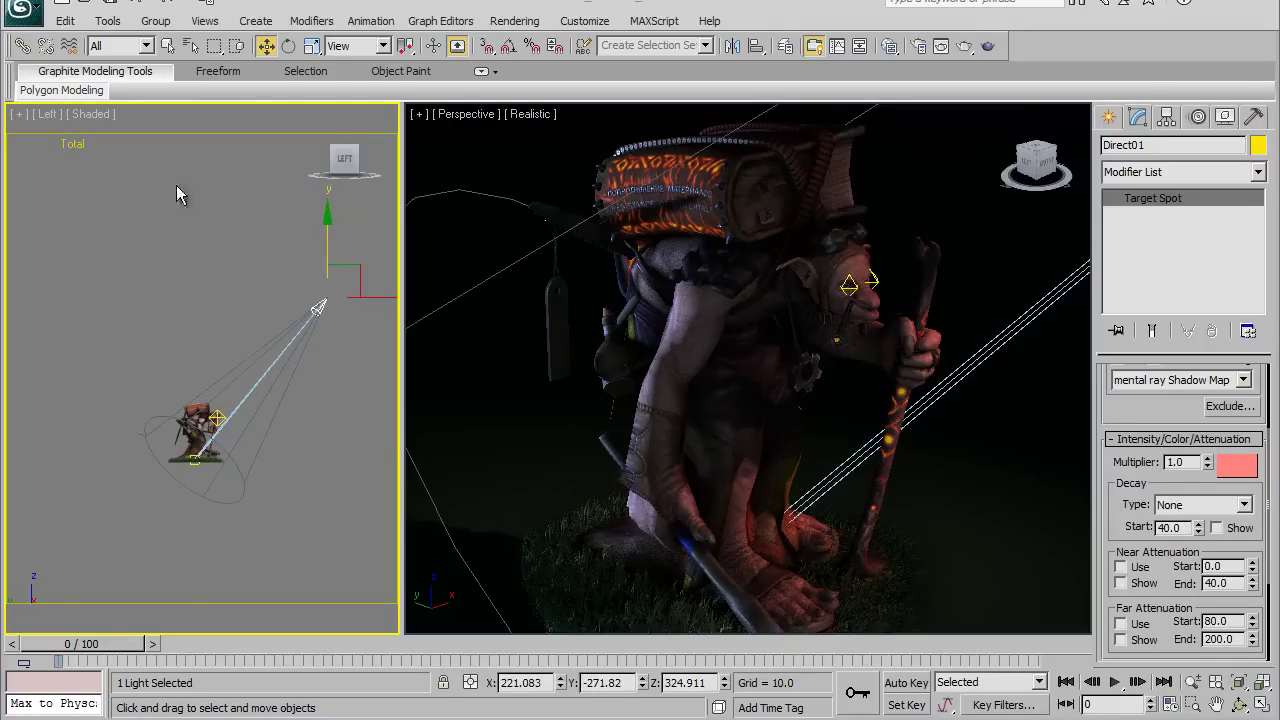
# Step: Switch to the four-pane layout with Left, Perspective, wireframe Top and realistic Top views
pyautogui.click(417, 115)
pyautogui.click(418, 114)
pyautogui.click(489, 316)
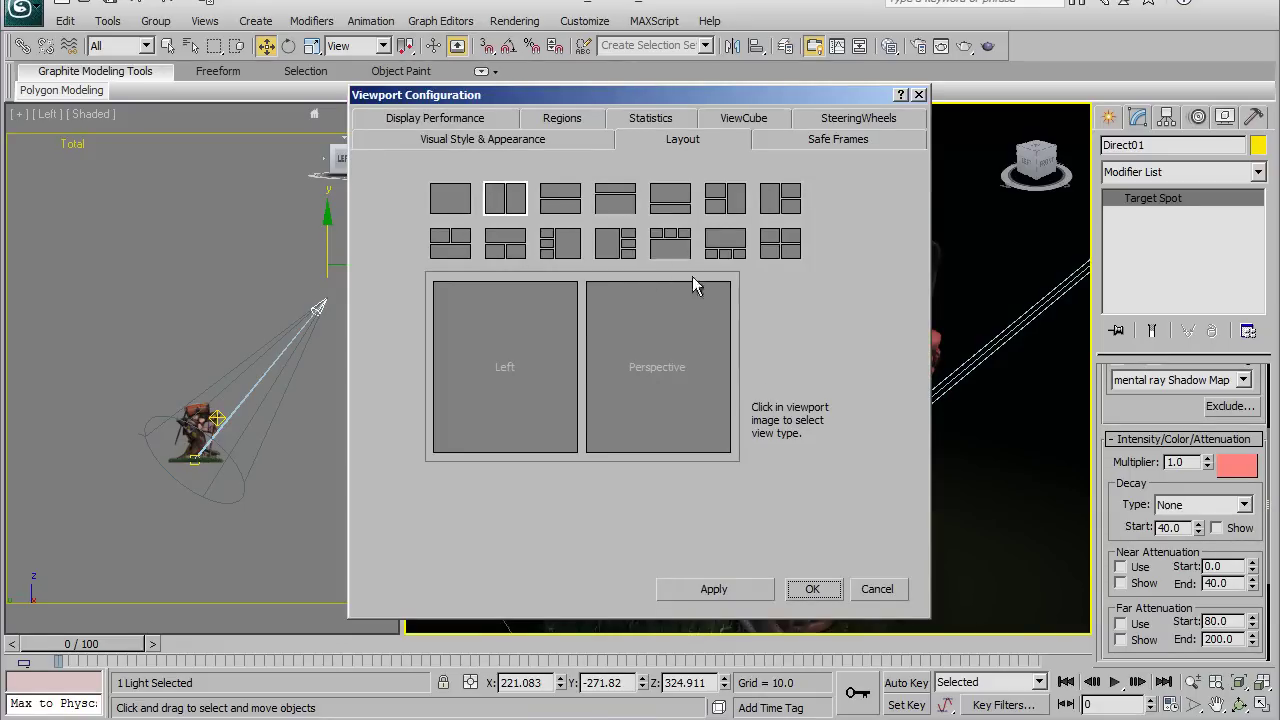
pyautogui.click(779, 250)
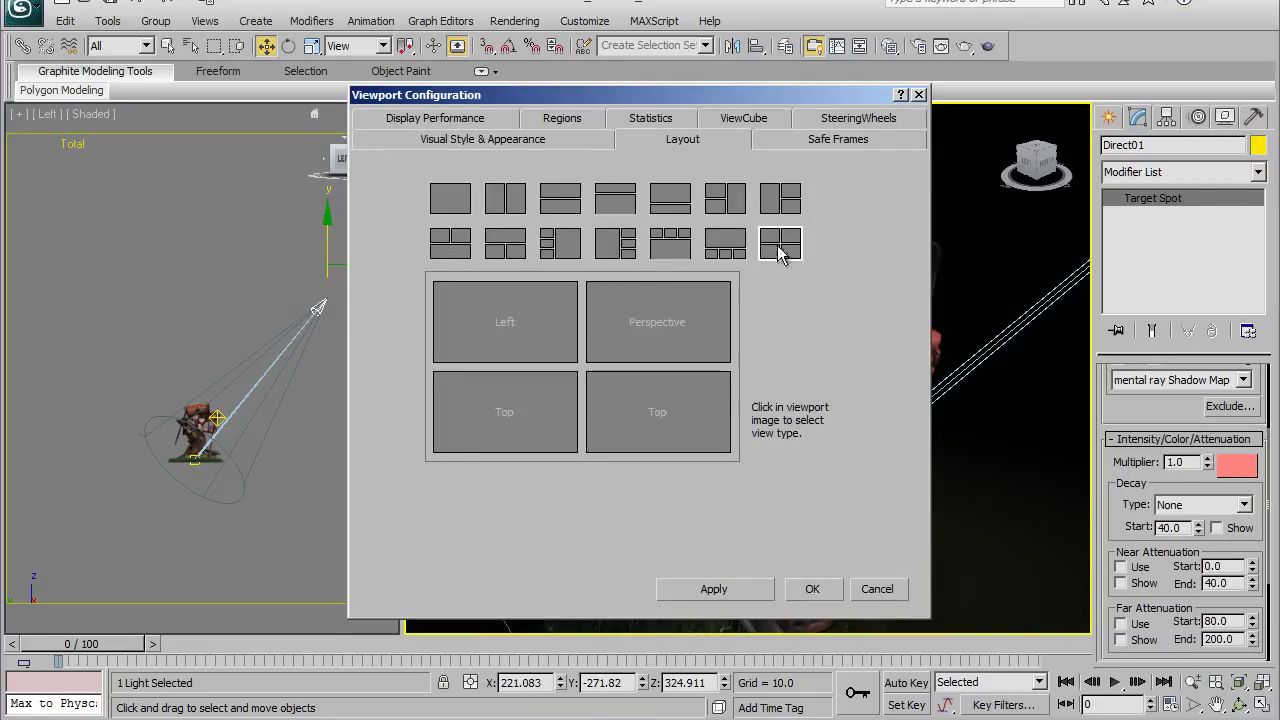
pyautogui.click(815, 590)
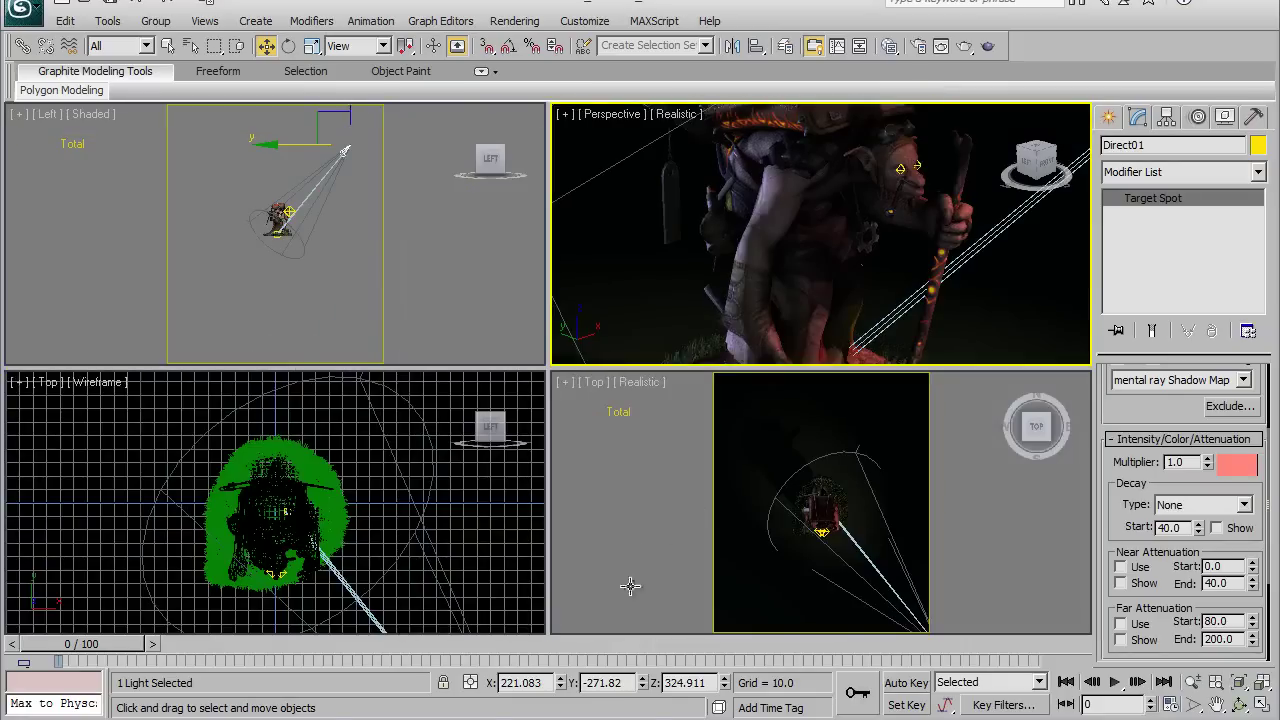
# Step: Activate the wireframe Top view and zoom in on it
pyautogui.rightClick(331, 490)
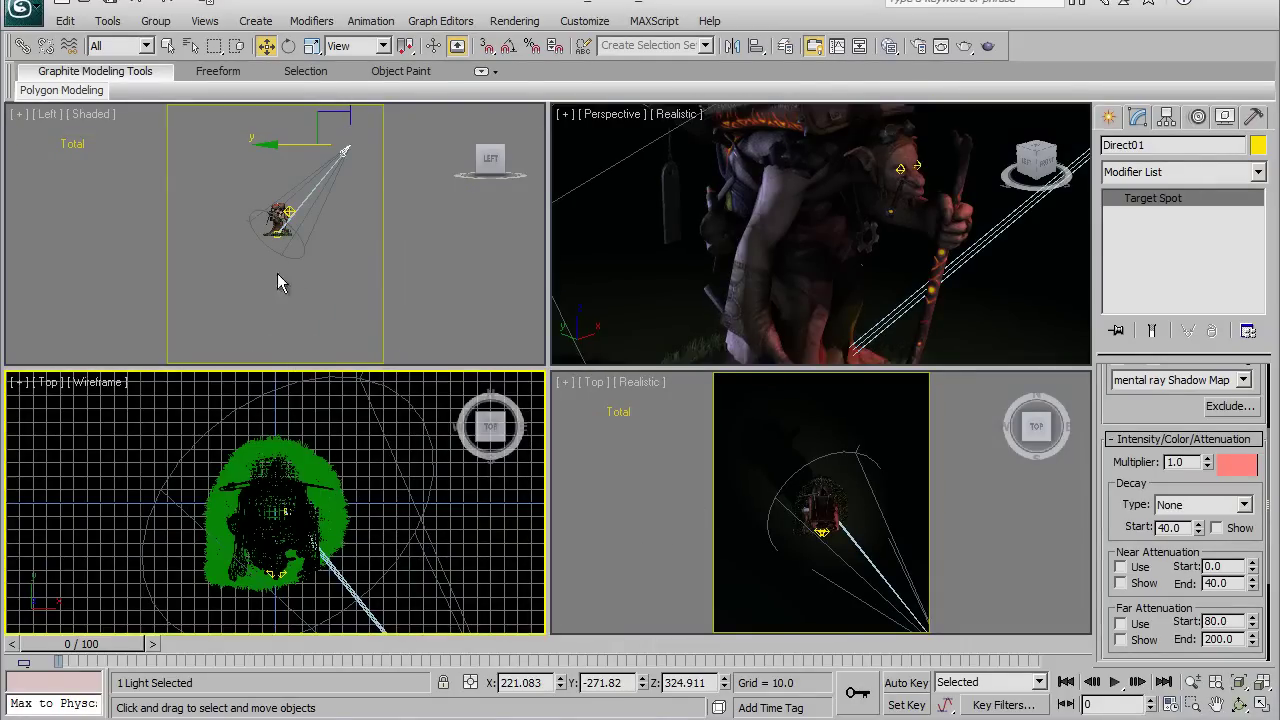
pyautogui.scroll(2, 322, 287)
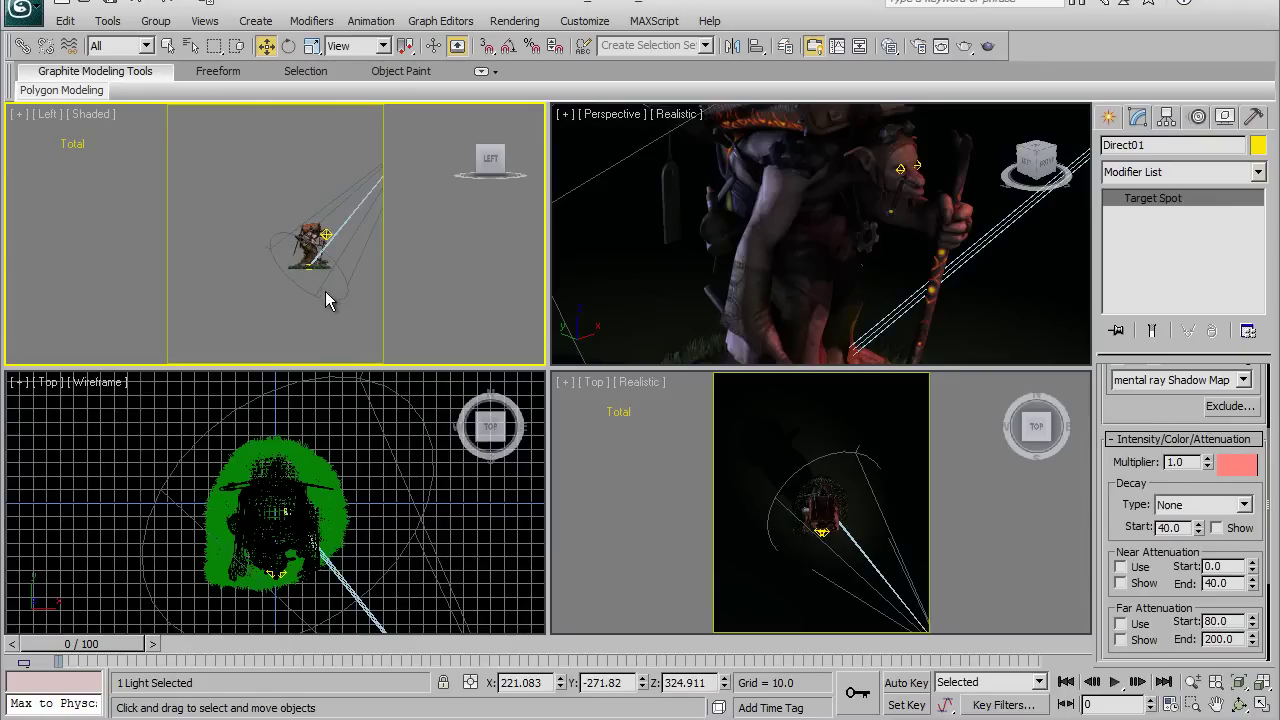
pyautogui.scroll(3, 325, 291)
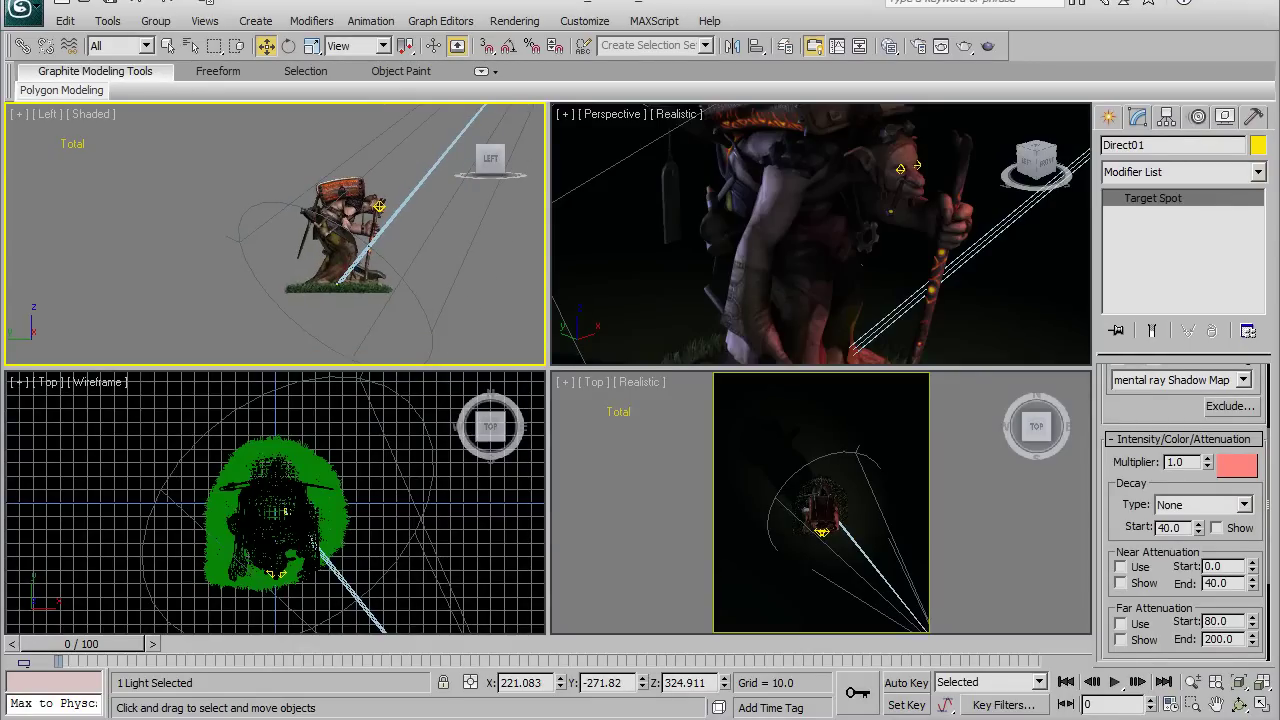
# Step: Reset 3ds Max to an empty scene, declining to save the lighting changes
pyautogui.click(24, 13)
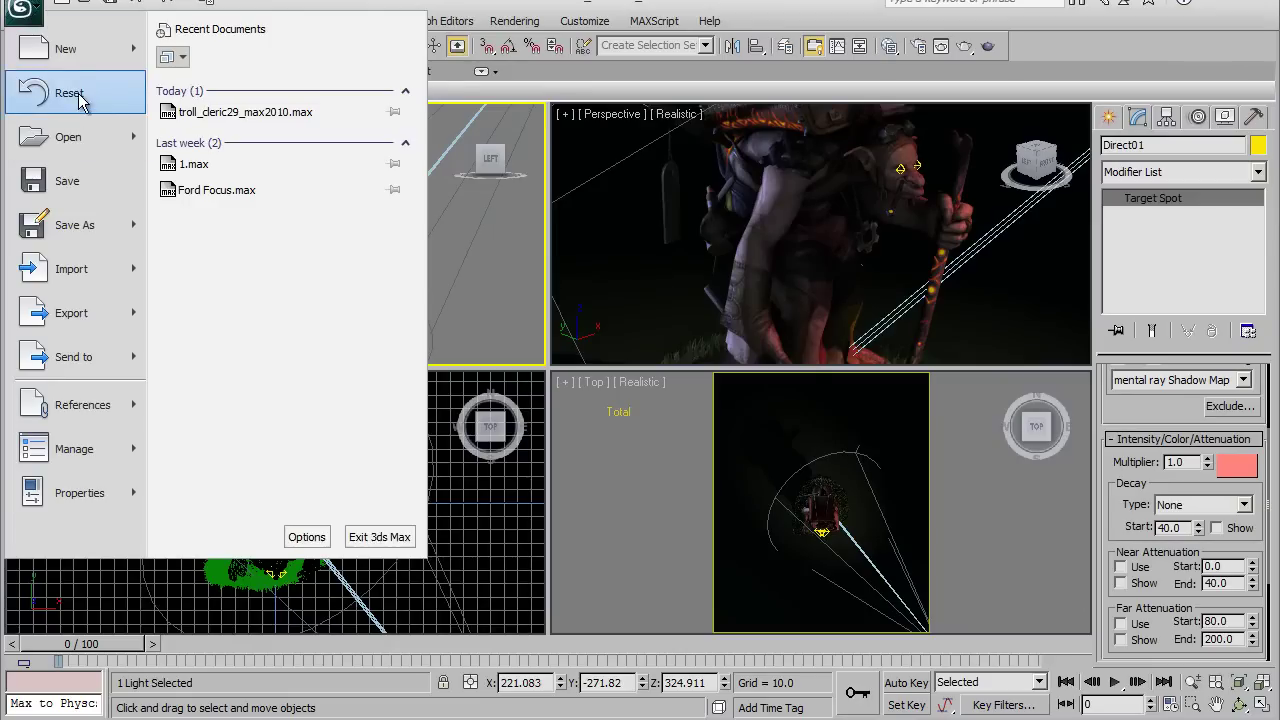
pyautogui.click(72, 52)
pyautogui.click(729, 446)
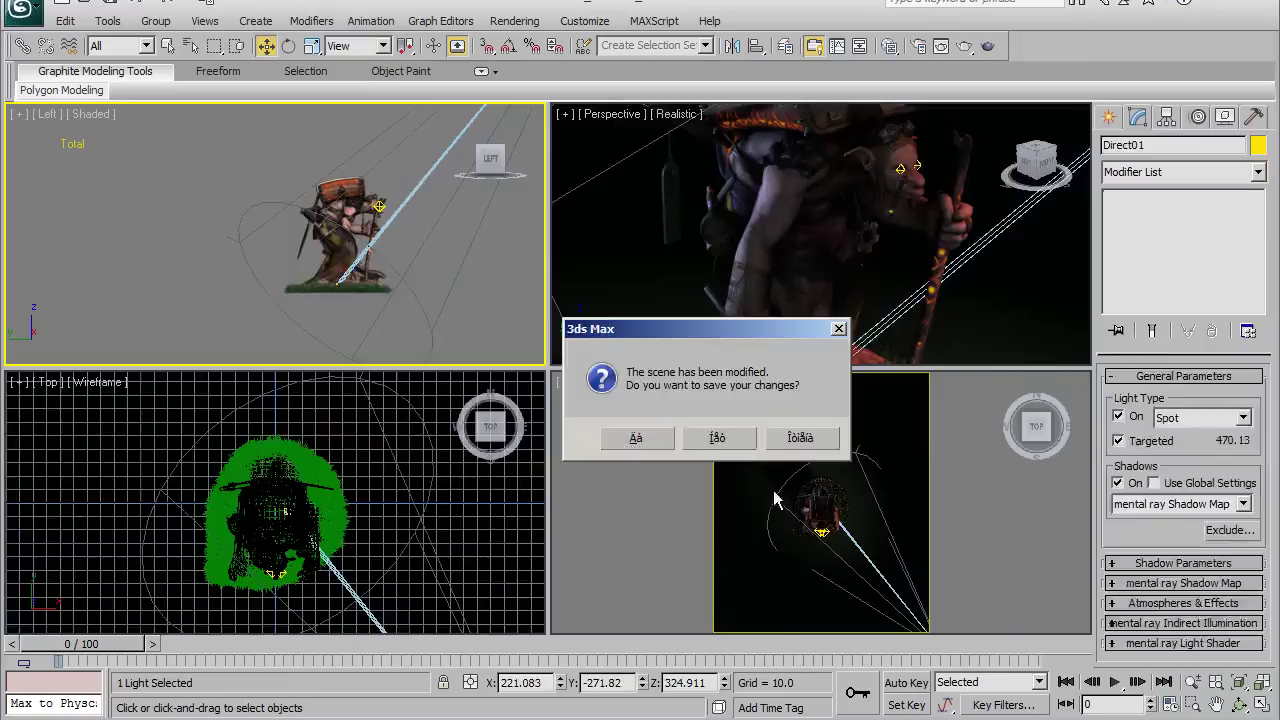
pyautogui.click(24, 13)
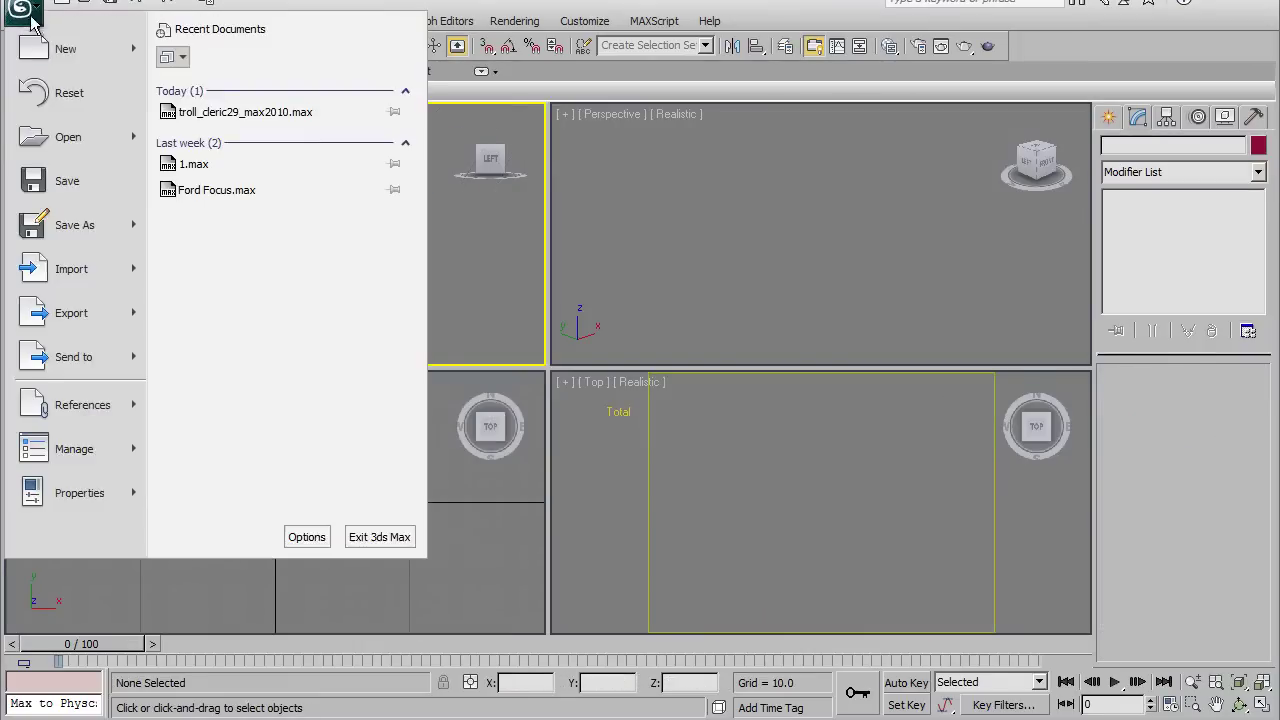
pyautogui.click(63, 91)
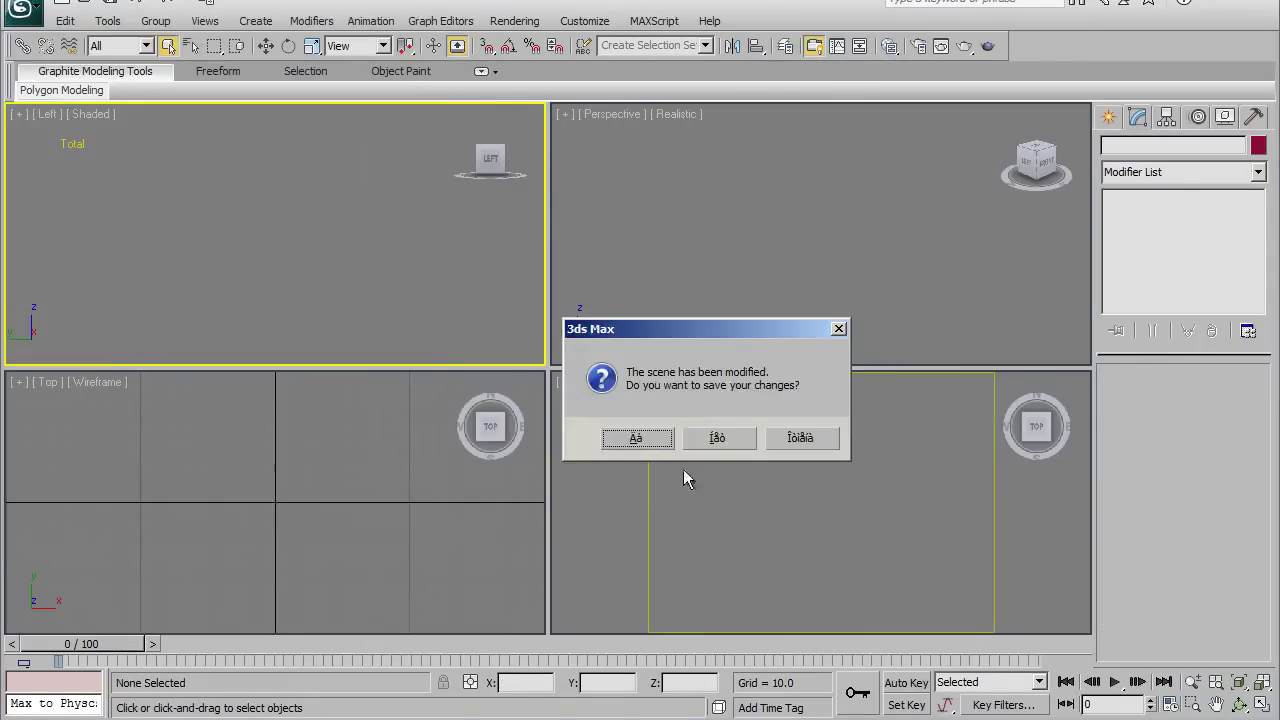
pyautogui.click(740, 440)
pyautogui.click(596, 399)
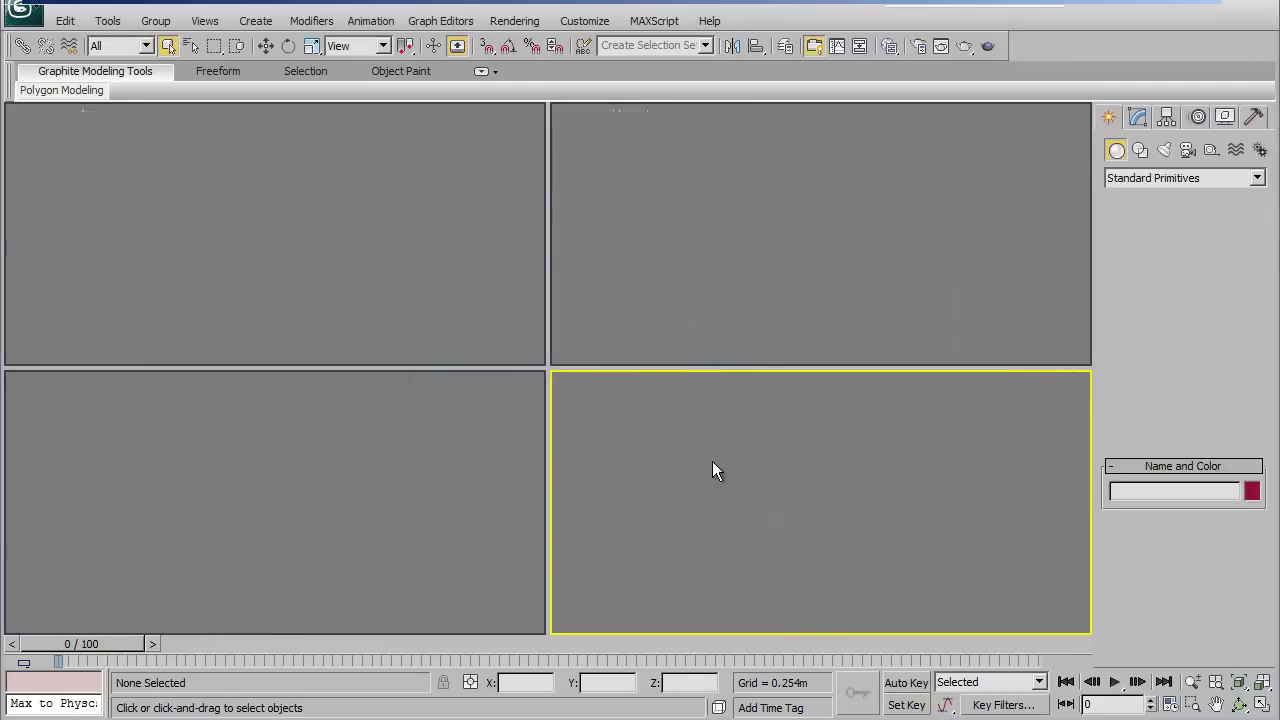
pyautogui.click(1145, 329)
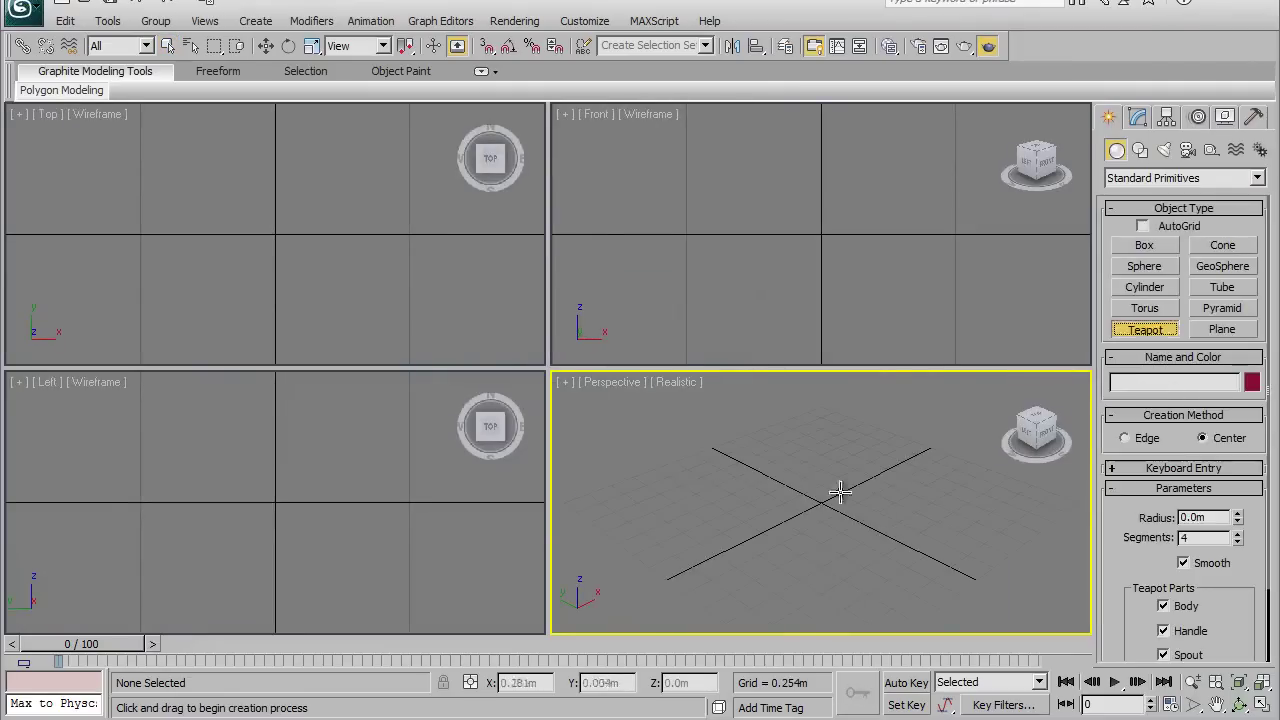
# Step: Drag out a teapot at the scene origin and recentre it in the Front view
pyautogui.moveTo(822, 500); pyautogui.dragTo(855, 556)
pyautogui.scroll(-3, 855, 556)
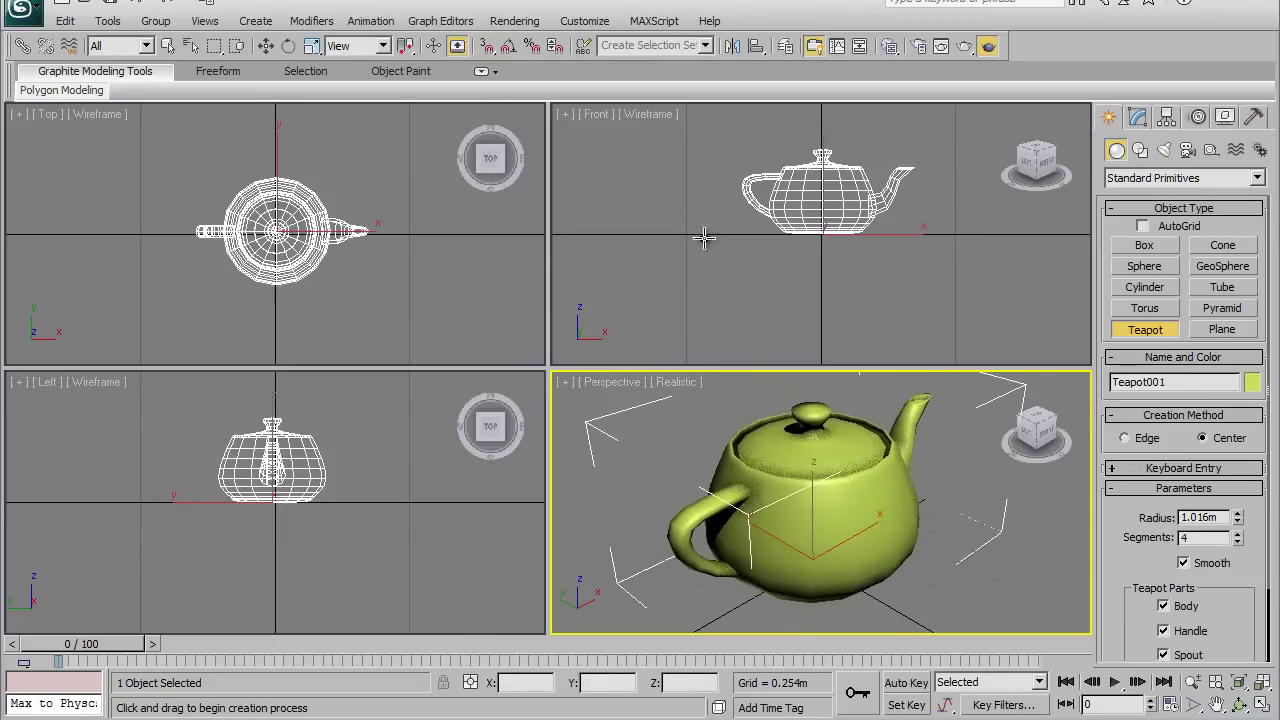
pyautogui.moveTo(778, 257); pyautogui.dragTo(768, 305, button='middle')
# Step: Zoom and orbit the upper-right view into a tilted Orthographic wireframe angle
pyautogui.scroll(2, 793, 310)
pyautogui.scroll(3, 793, 310)
pyautogui.scroll(-1, 793, 310)
pyautogui.scroll(-2, 793, 310)
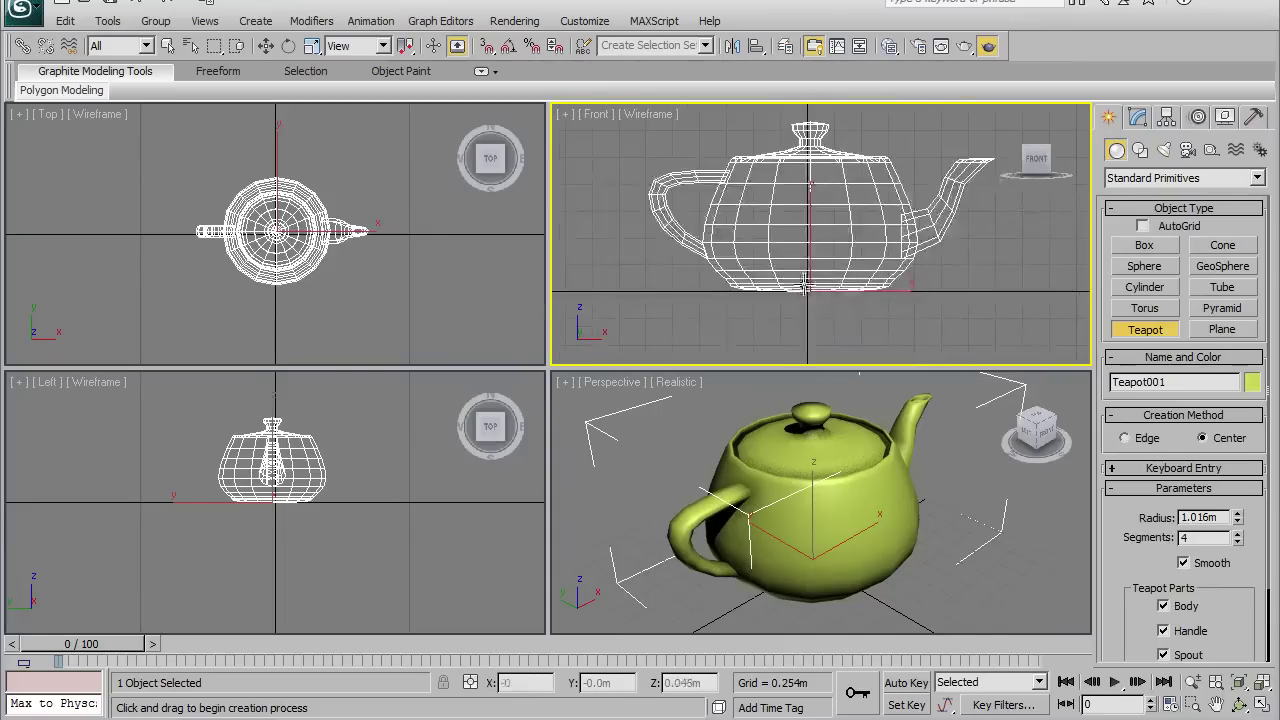
pyautogui.scroll(-1, 800, 315)
pyautogui.scroll(-2, 780, 305)
pyautogui.scroll(-1, 790, 305)
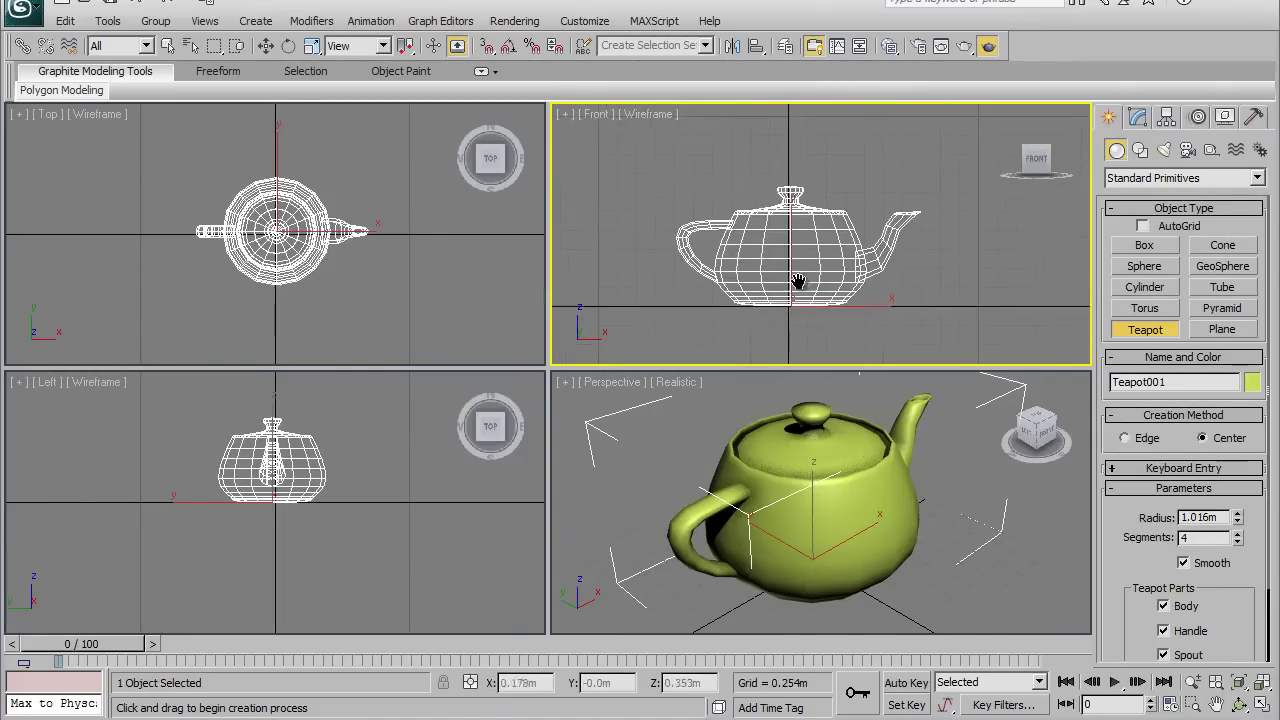
pyautogui.scroll(-1, 815, 312)
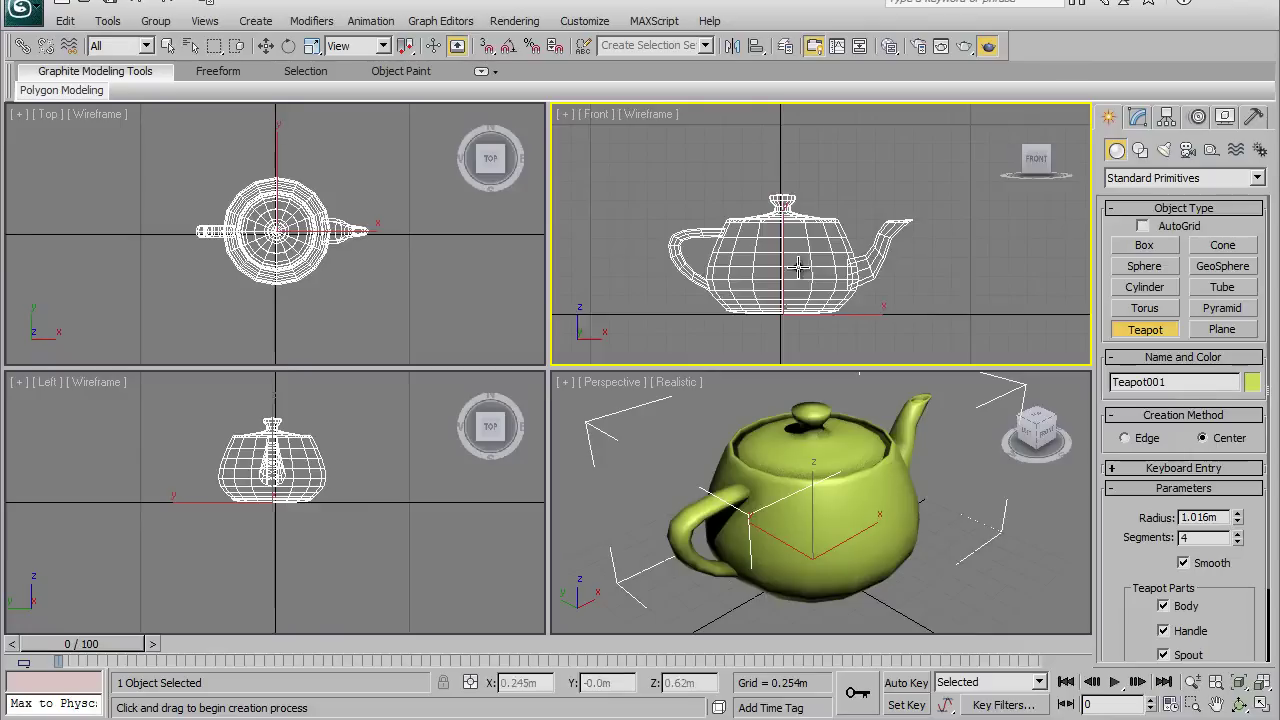
pyautogui.moveTo(806, 268)
pyautogui.keyDown('alt'); pyautogui.mouseDown(button='middle')
pyautogui.moveTo(807, 288)
pyautogui.moveTo(891, 314)
pyautogui.moveTo(765, 290)
pyautogui.moveTo(740, 252)
pyautogui.moveTo(735, 275)
pyautogui.moveTo(700, 250)
pyautogui.mouseUp(button='middle'); pyautogui.keyUp('alt')
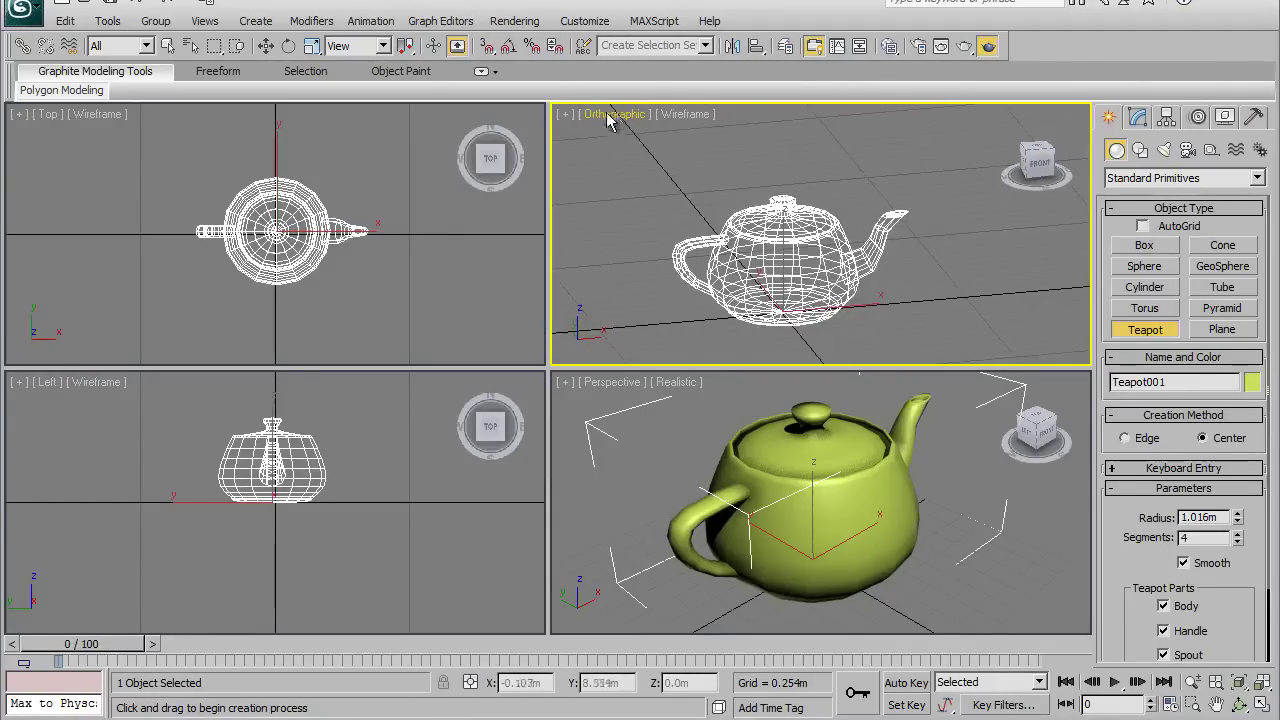
pyautogui.hotkey('shift', 'z')
pyautogui.moveTo(647, 305)
pyautogui.keyDown('alt'); pyautogui.mouseDown(button='middle')
pyautogui.moveTo(797, 252)
pyautogui.moveTo(820, 275)
pyautogui.mouseUp(button='middle'); pyautogui.keyUp('alt')
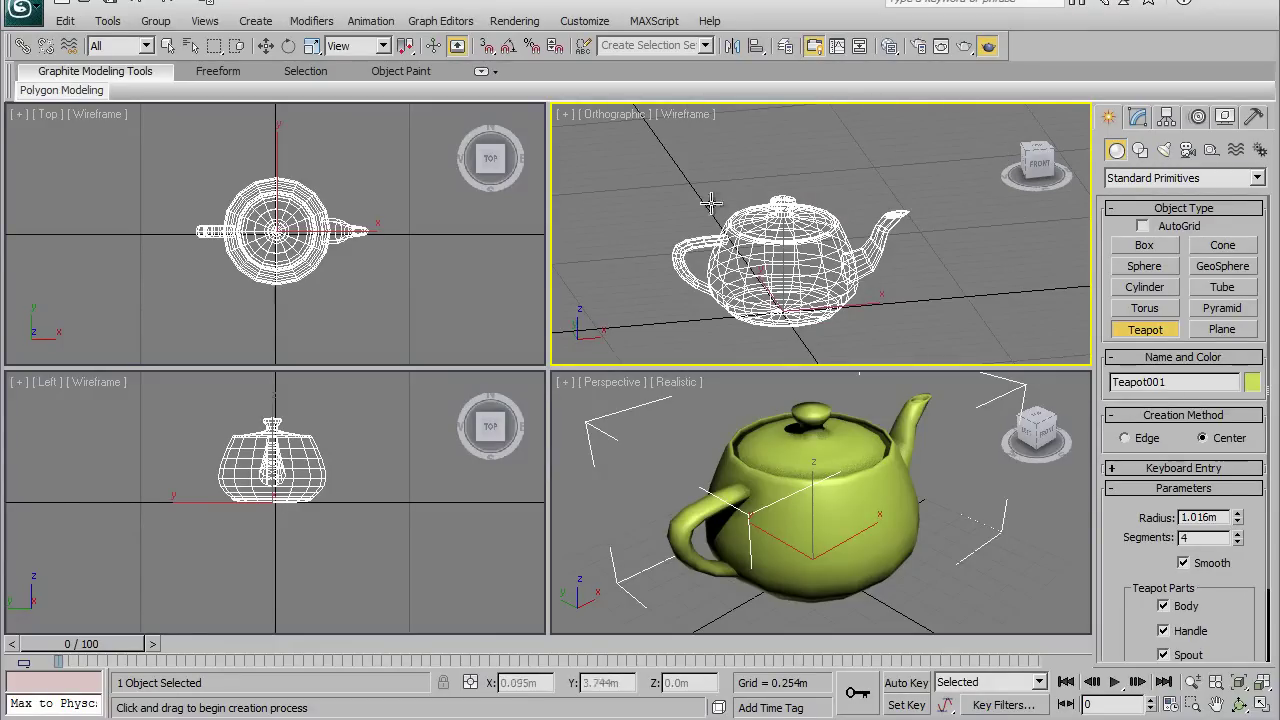
# Step: Set the upper-right viewport to Front, orbit it, then restore the Front view with F
pyautogui.click(603, 120)
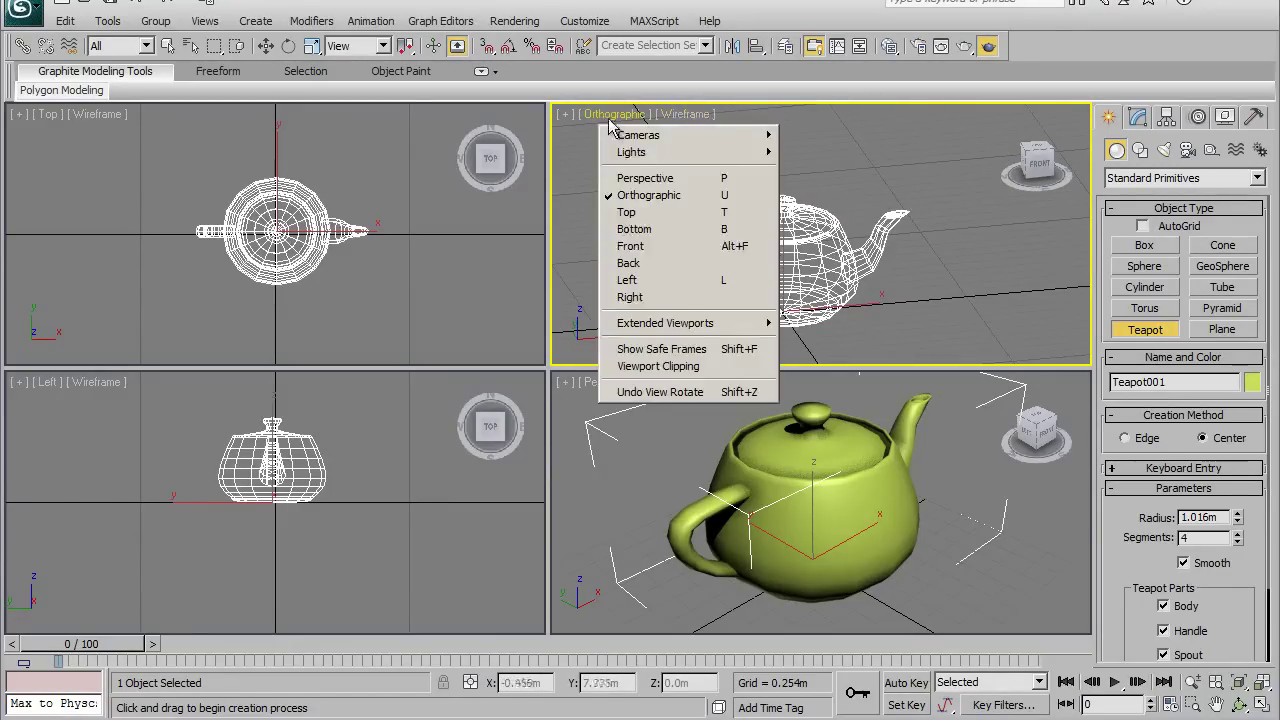
pyautogui.click(630, 230)
pyautogui.moveTo(793, 290)
pyautogui.keyDown('alt'); pyautogui.mouseDown(button='middle')
pyautogui.moveTo(749, 314)
pyautogui.moveTo(848, 305)
pyautogui.mouseUp(button='middle'); pyautogui.keyUp('alt')
pyautogui.moveTo(812, 258)
pyautogui.keyDown('alt'); pyautogui.mouseDown(button='middle')
pyautogui.moveTo(800, 285)
pyautogui.moveTo(885, 302)
pyautogui.mouseUp(button='middle'); pyautogui.keyUp('alt')
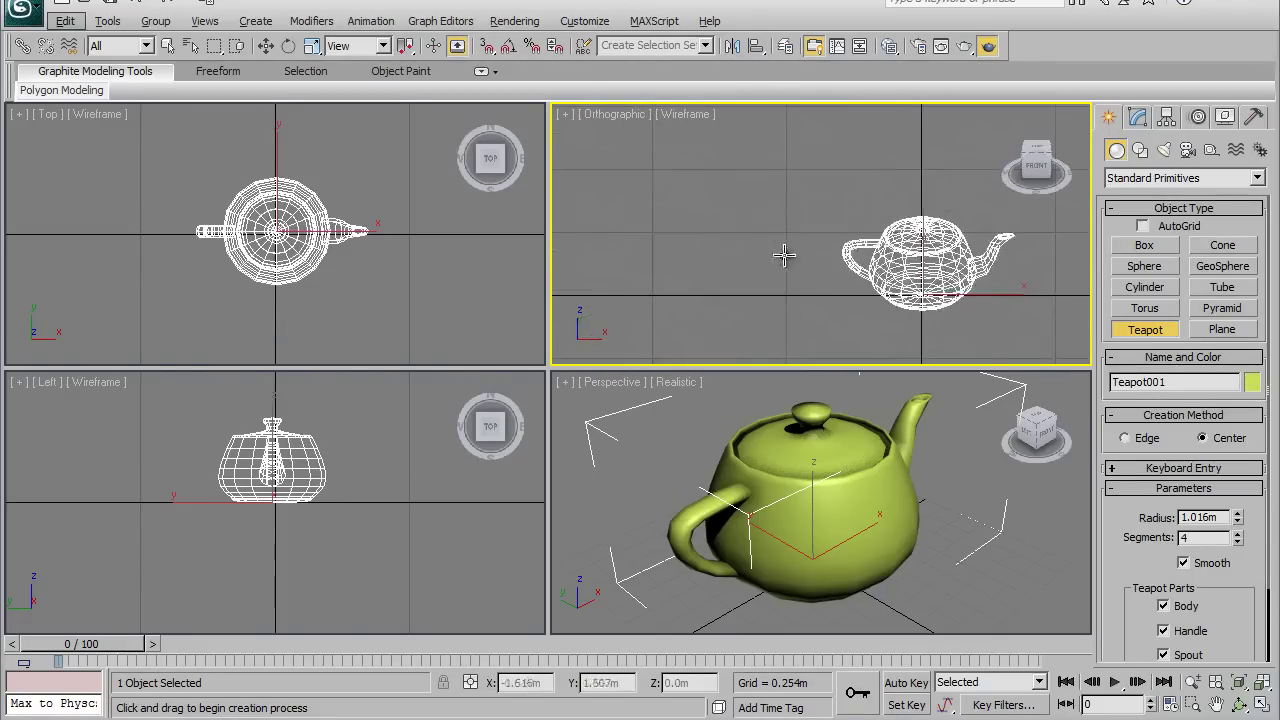
pyautogui.press('f')
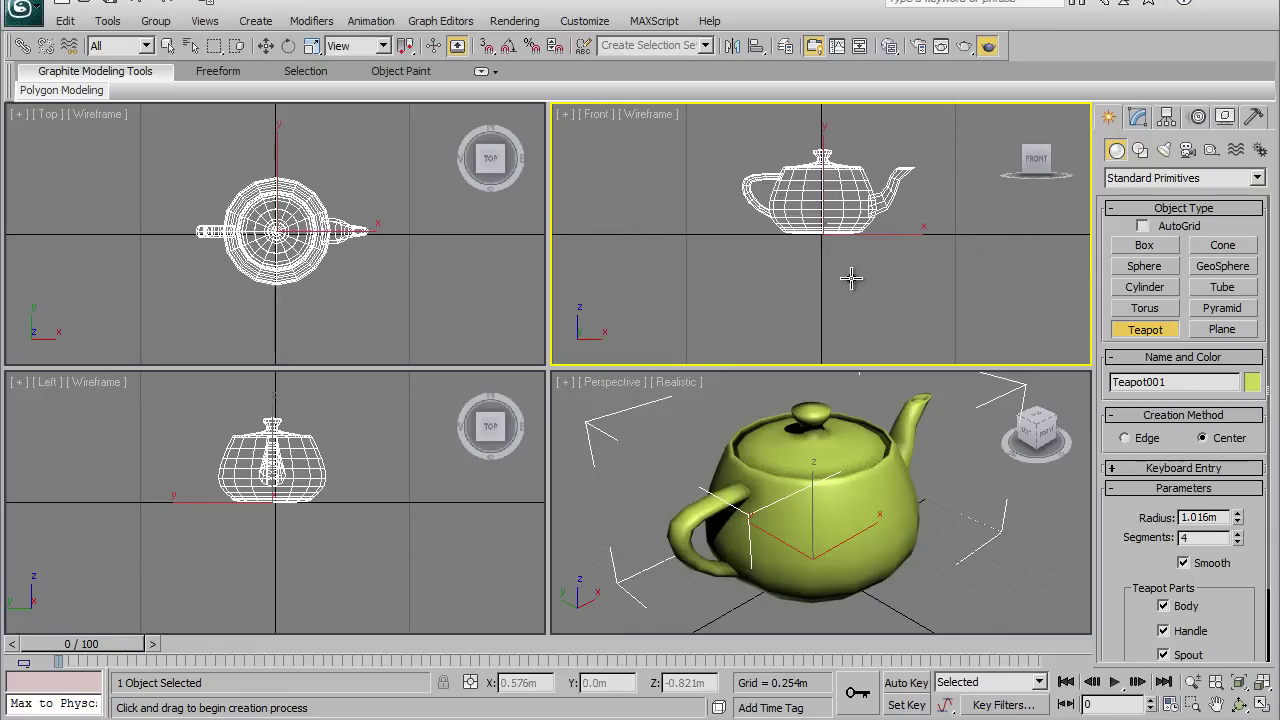
pyautogui.moveTo(851, 279); pyautogui.dragTo(826, 306, button='middle')
# Step: Switch that viewport to Top, return it to Front with F, and activate Perspective
pyautogui.click(598, 115)
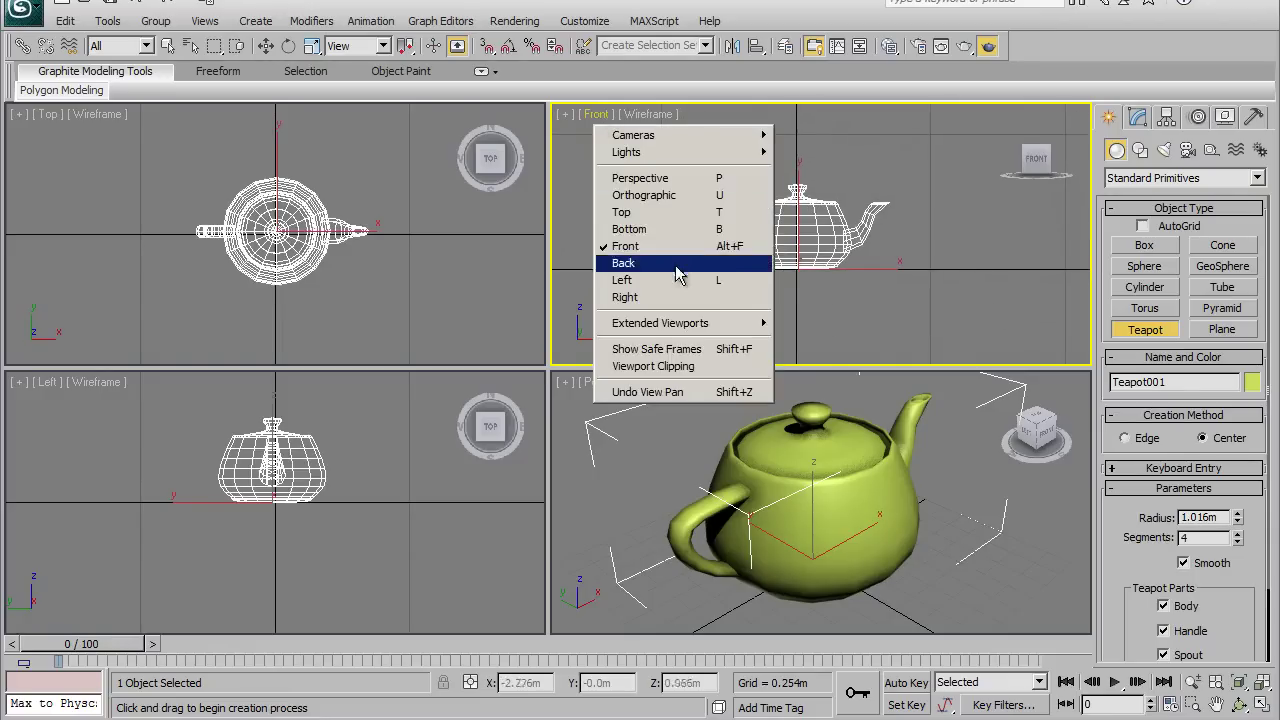
pyautogui.click(722, 213)
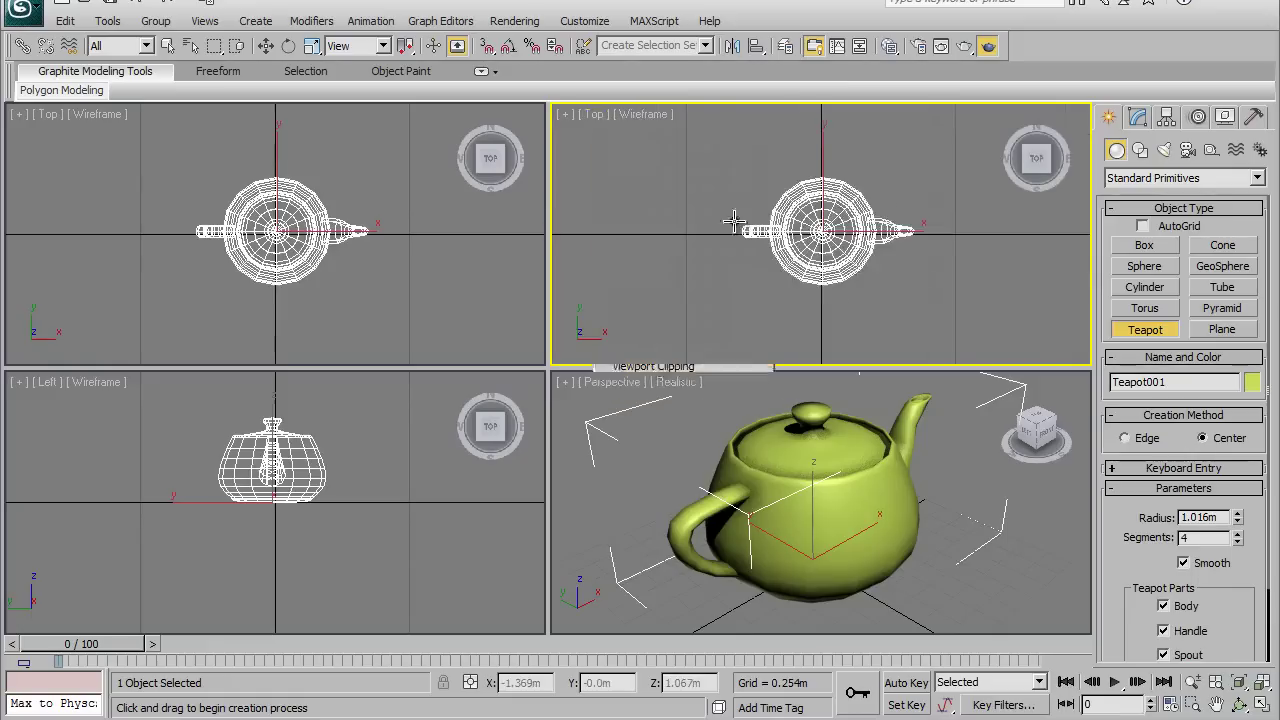
pyautogui.moveTo(812, 275); pyautogui.dragTo(755, 287, button='middle')
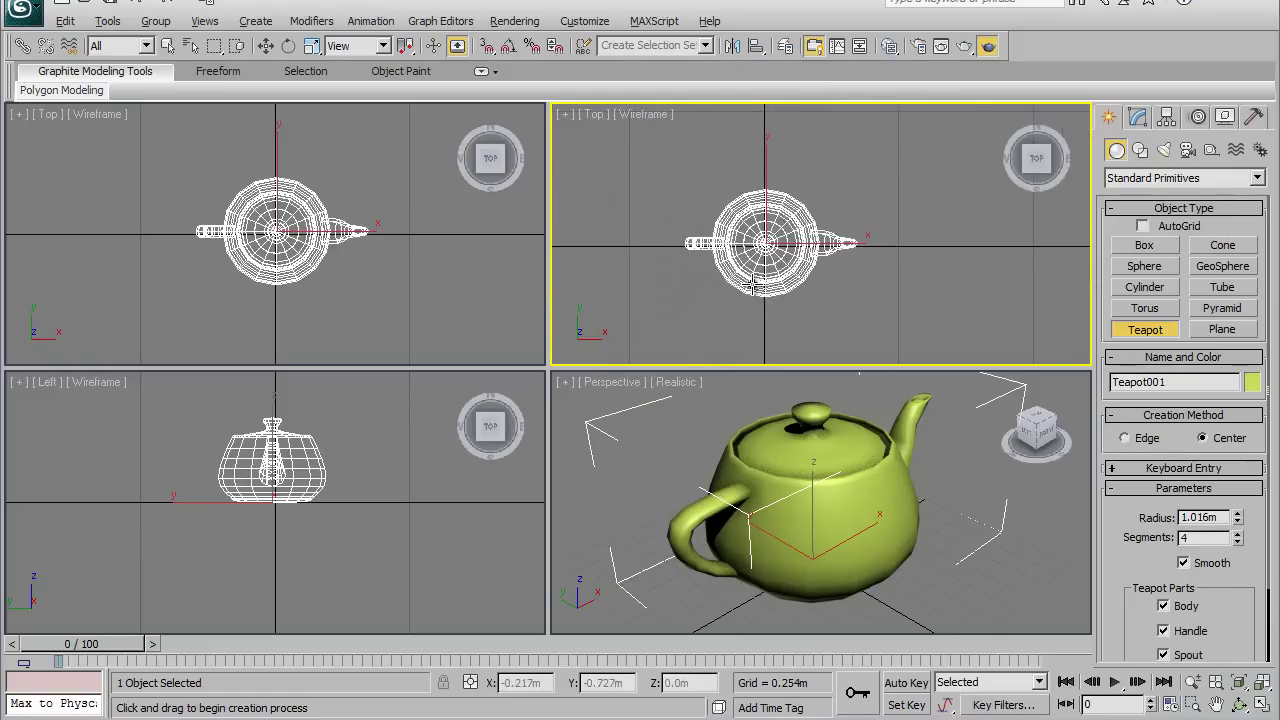
pyautogui.press('f')
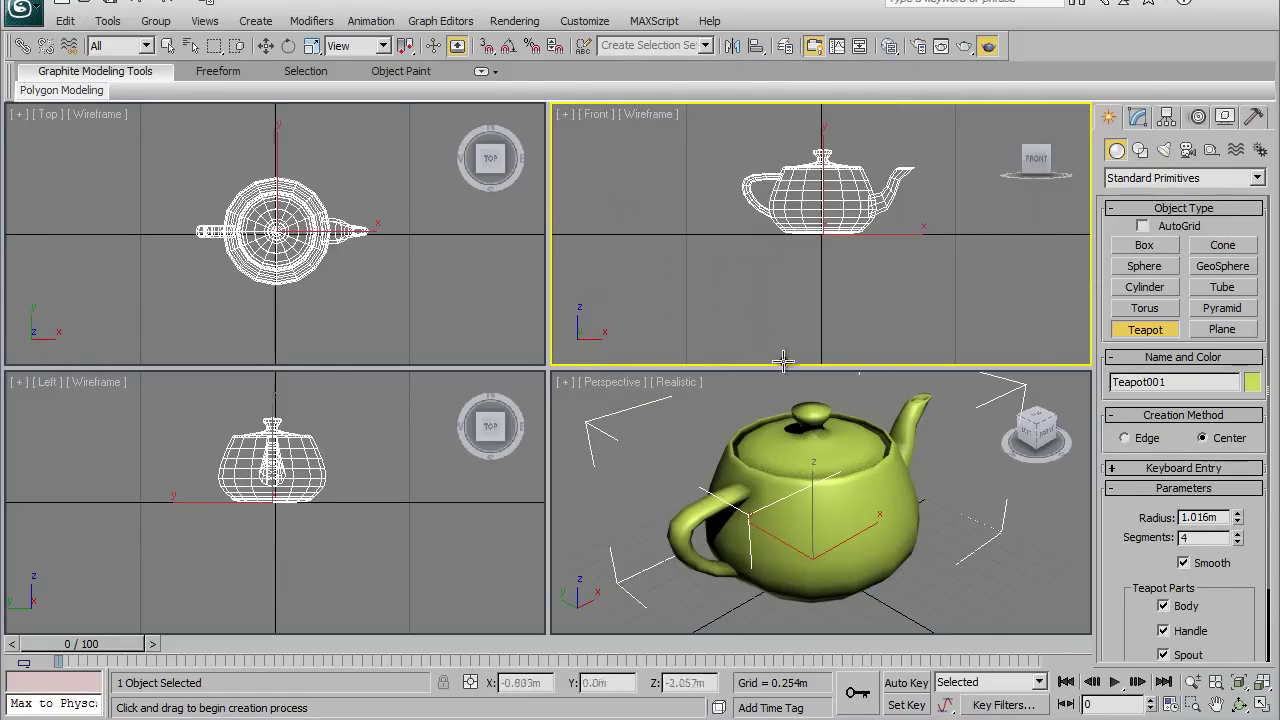
pyautogui.click(786, 474)
# Step: Maximize the Perspective view with Alt+W, then pan, orbit and zoom on the teapot
pyautogui.hotkey('alt', 'w')
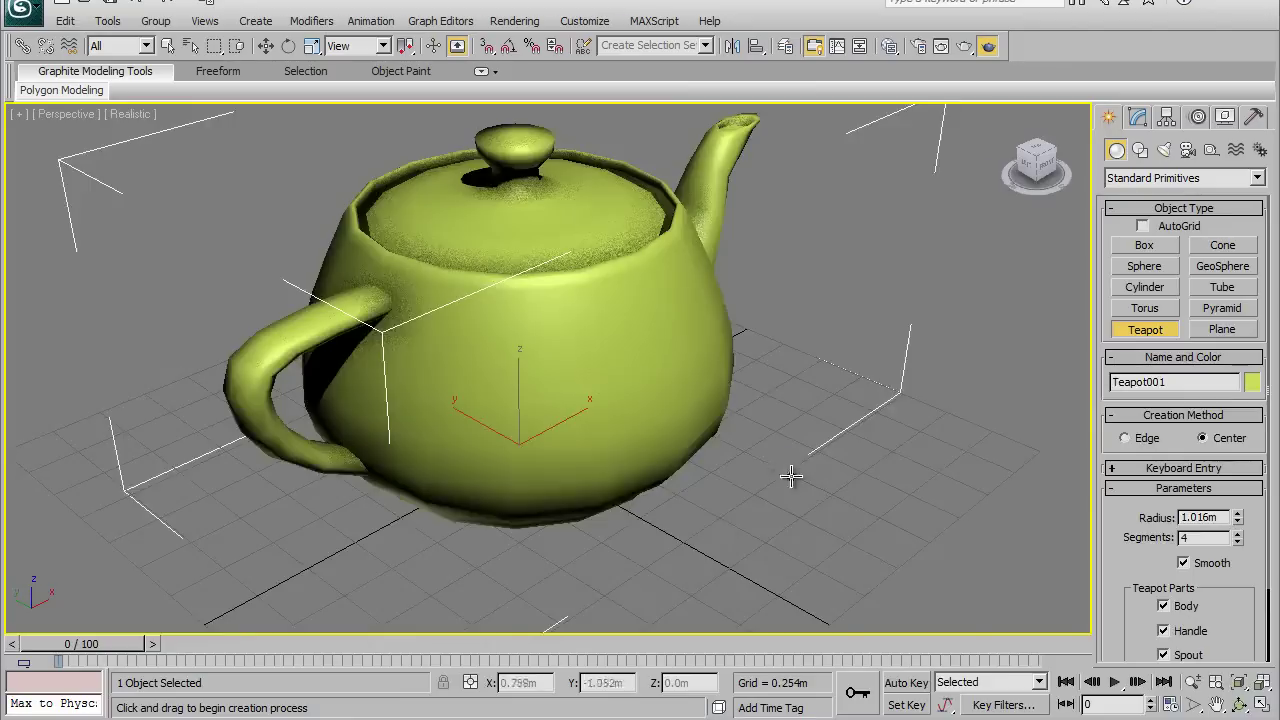
pyautogui.moveTo(639, 423); pyautogui.dragTo(697, 457, button='middle')
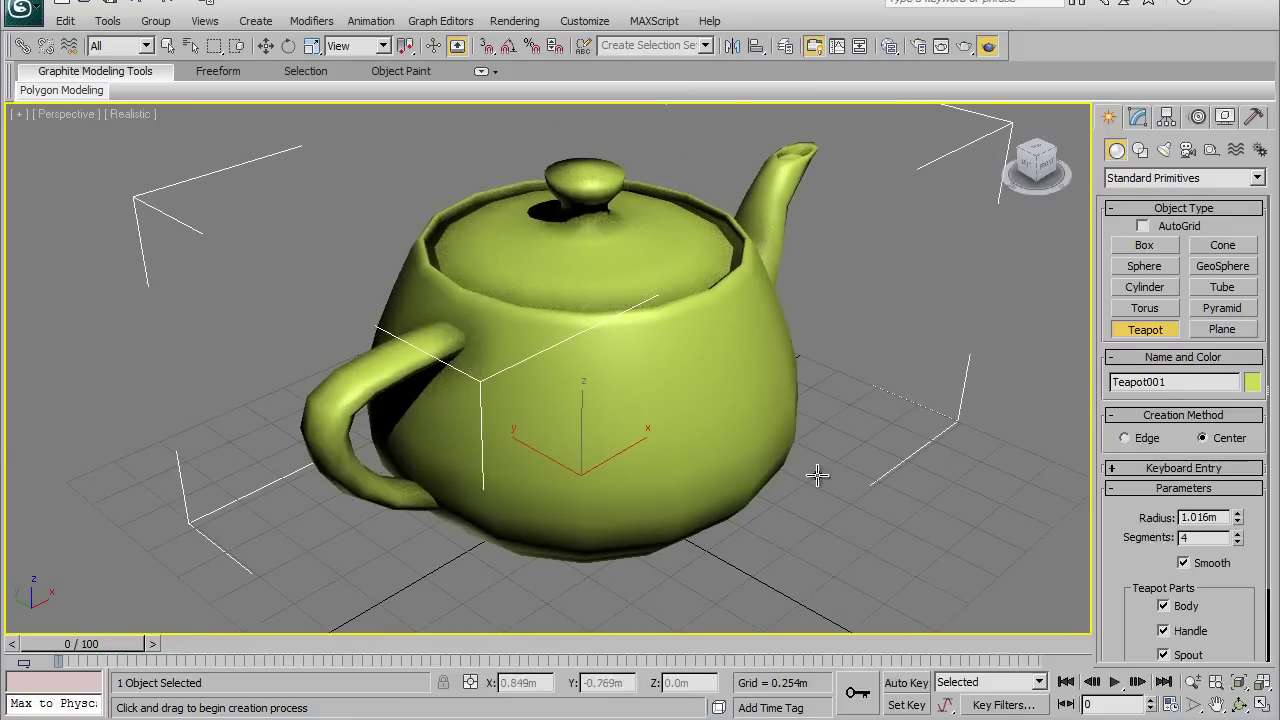
pyautogui.moveTo(598, 417)
pyautogui.keyDown('alt'); pyautogui.mouseDown(button='middle')
pyautogui.moveTo(563, 423)
pyautogui.moveTo(709, 443)
pyautogui.moveTo(513, 430)
pyautogui.mouseUp(button='middle'); pyautogui.keyUp('alt')
pyautogui.hotkey('alt', 'z')
pyautogui.moveTo(513, 430)
pyautogui.mouseDown()
pyautogui.moveTo(623, 500)
pyautogui.moveTo(611, 486)
pyautogui.moveTo(583, 491)
pyautogui.moveTo(577, 421)
pyautogui.moveTo(677, 466)
pyautogui.mouseUp()
pyautogui.moveTo(586, 434); pyautogui.dragTo(588, 420)
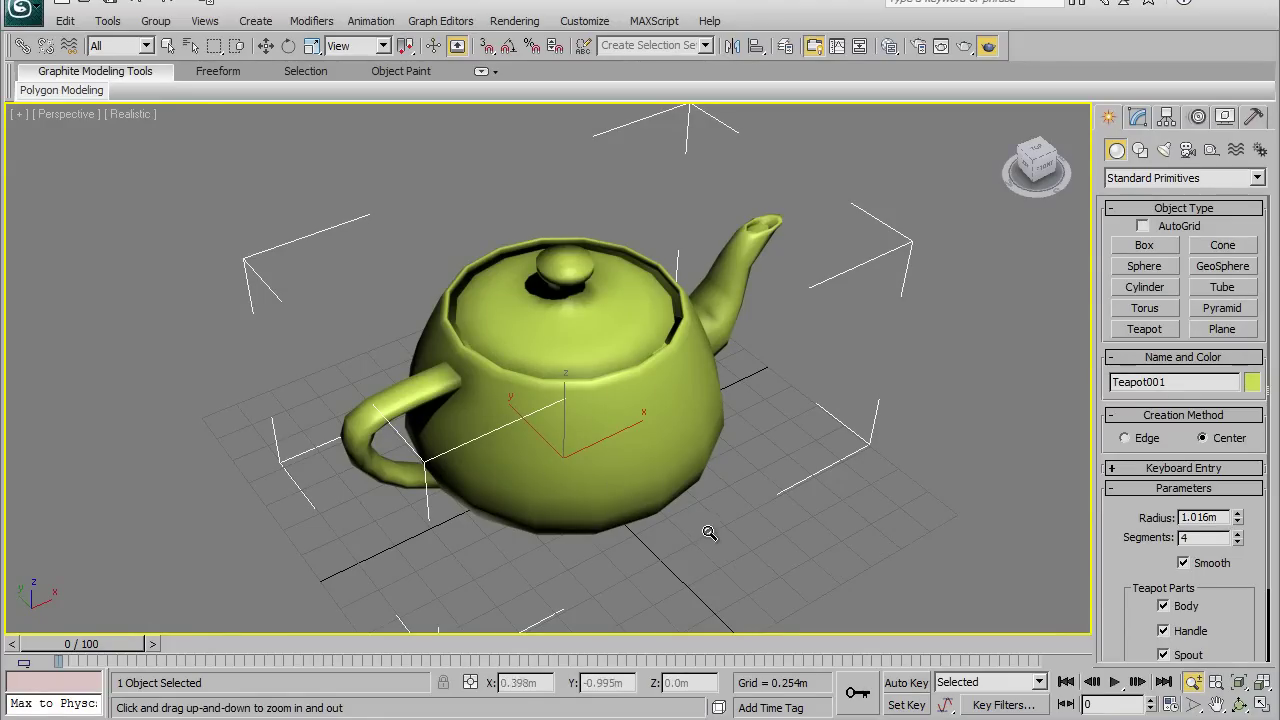
# Step: Switch the maximized view to Top and zoom and pan to frame the teapot
pyautogui.press('t')
pyautogui.scroll(-2, 600, 478)
pyautogui.scroll(-2, 660, 488)
pyautogui.scroll(-2, 544, 489)
pyautogui.scroll(2, 563, 486)
pyautogui.scroll(1, 580, 509)
pyautogui.moveTo(580, 463)
pyautogui.mouseDown(button='middle')
pyautogui.moveTo(546, 410)
pyautogui.moveTo(662, 354)
pyautogui.moveTo(671, 426)
pyautogui.moveTo(611, 410)
pyautogui.mouseUp(button='middle')
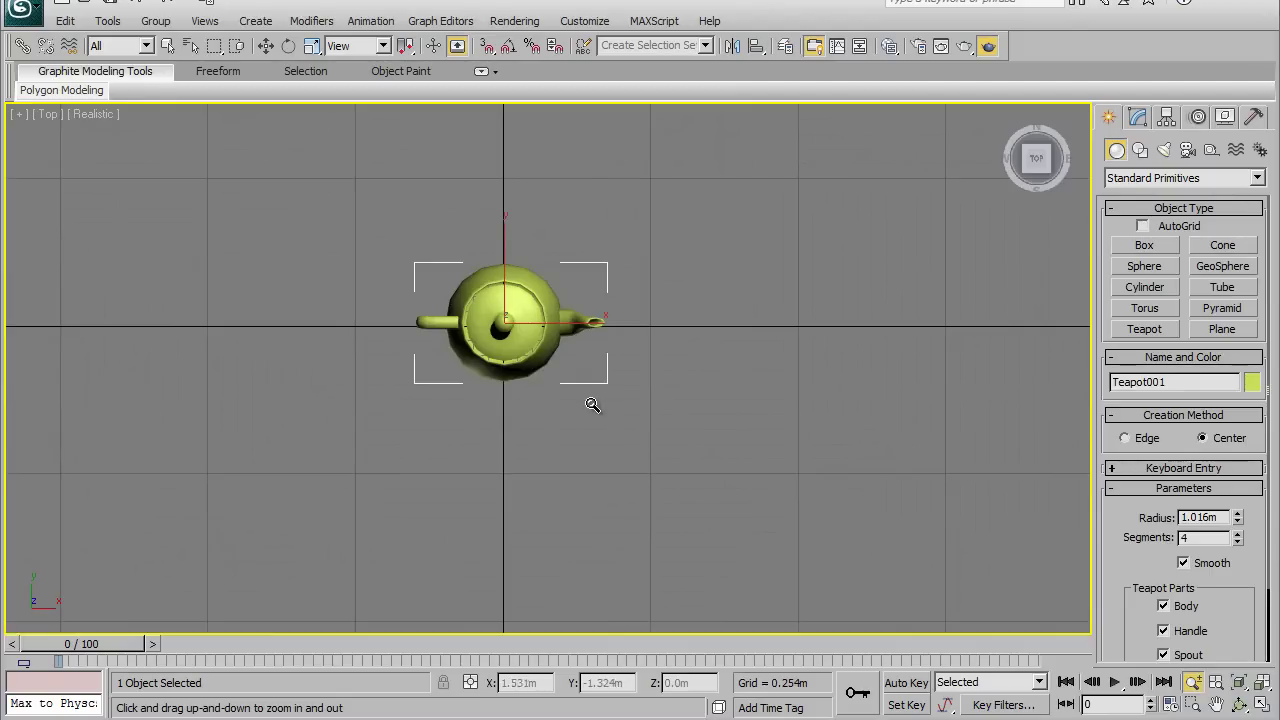
# Step: Switch to the Left view to frame the teapot, then to Perspective from the handle side
pyautogui.press('l')
pyautogui.moveTo(614, 434)
pyautogui.mouseDown()
pyautogui.moveTo(591, 400)
pyautogui.moveTo(570, 399)
pyautogui.moveTo(592, 444)
pyautogui.mouseUp()
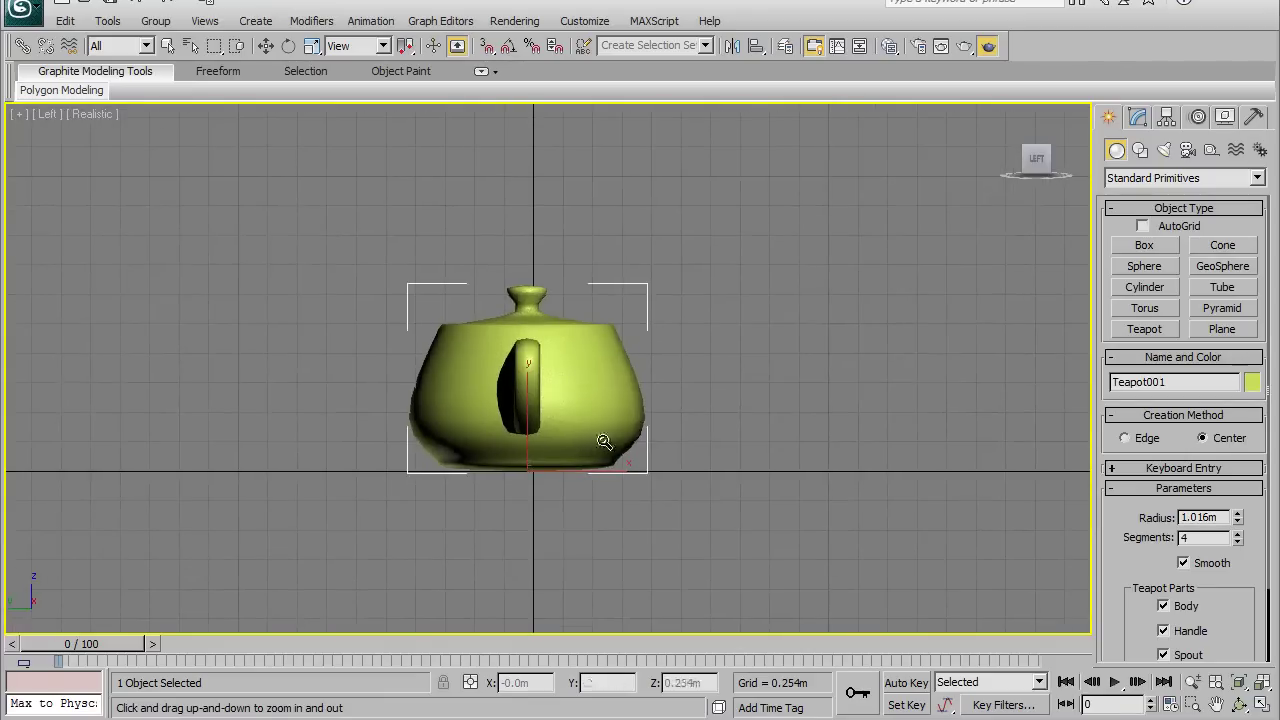
pyautogui.moveTo(91, 183); pyautogui.dragTo(131, 151, button='middle')
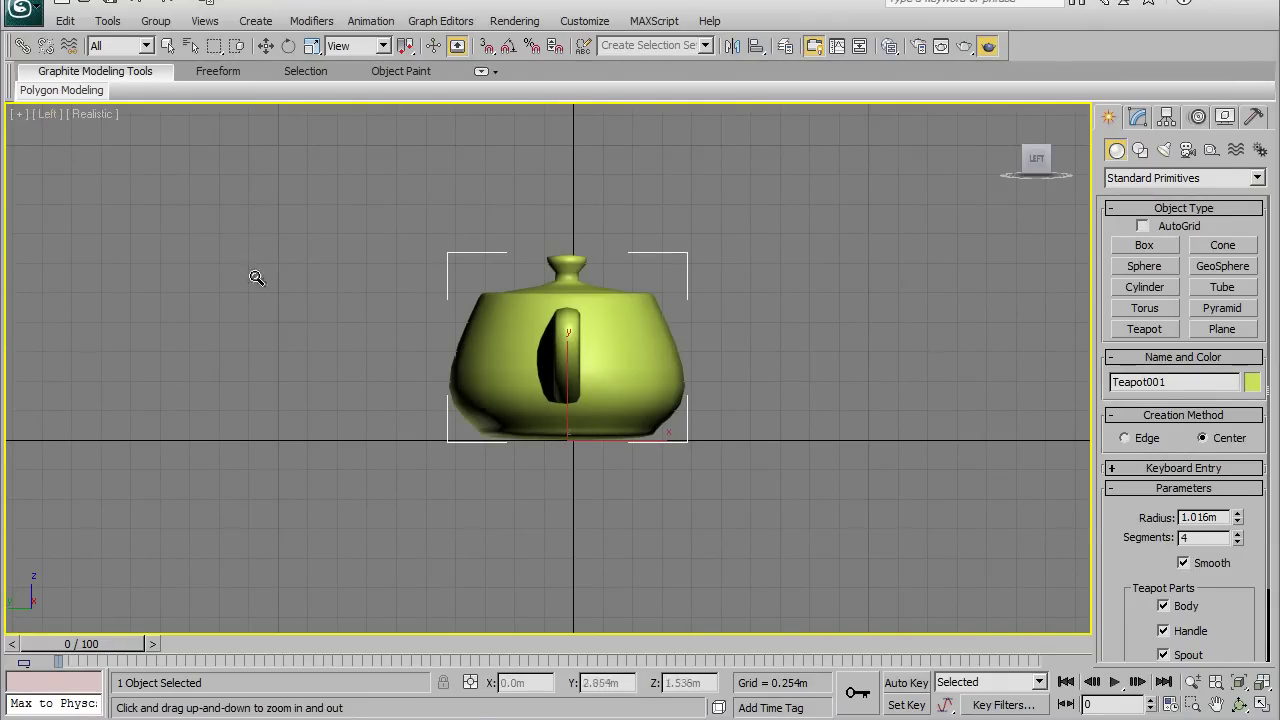
pyautogui.moveTo(265, 176); pyautogui.dragTo(258, 198, button='middle')
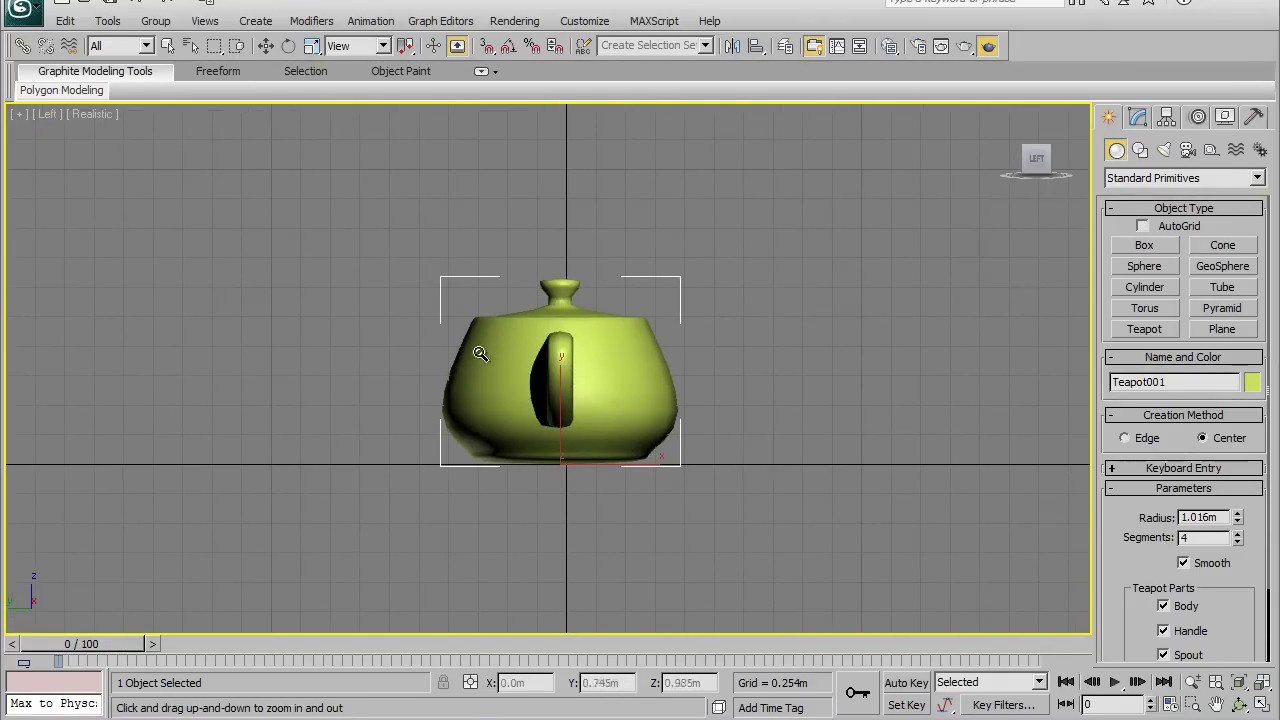
pyautogui.press('p')
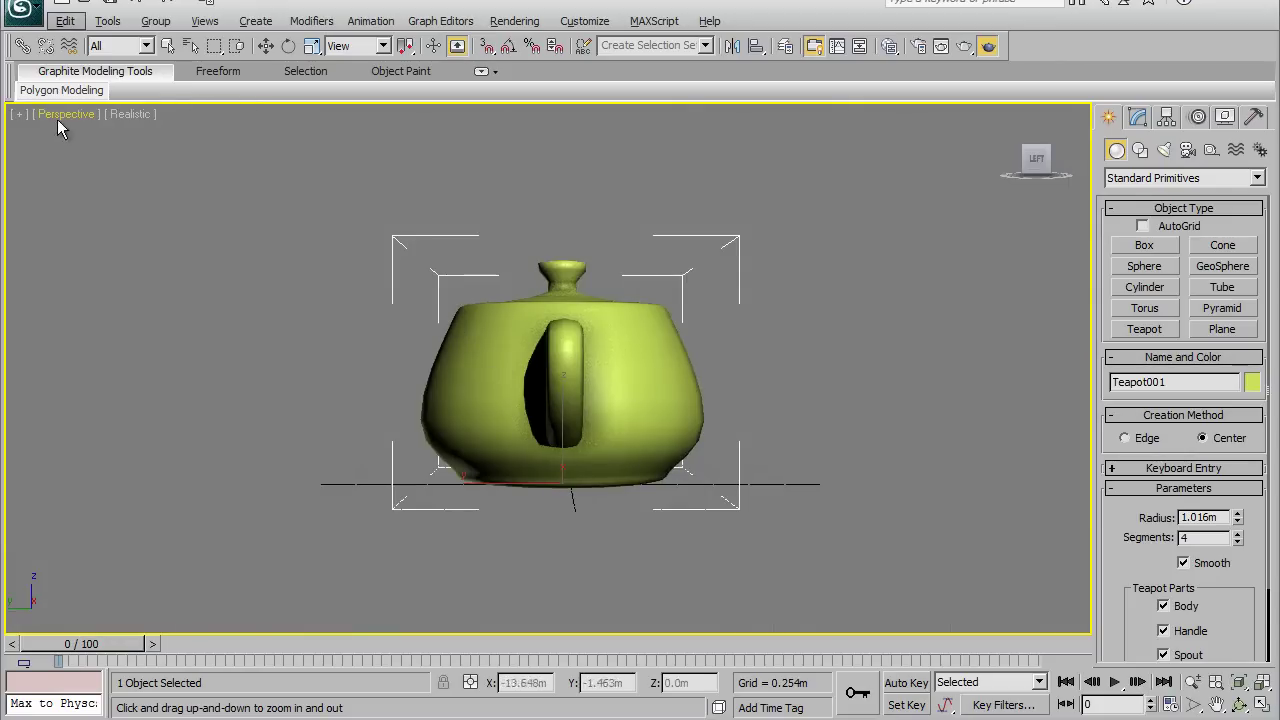
pyautogui.keyDown('alt'); pyautogui.moveTo(510, 340); pyautogui.dragTo(481, 390, button='middle'); pyautogui.keyUp('alt')
# Step: Zoom in on the teapot, then restore the four-viewport layout with Alt+W
pyautogui.moveTo(481, 390)
pyautogui.mouseDown()
pyautogui.moveTo(606, 371)
pyautogui.moveTo(534, 386)
pyautogui.moveTo(594, 409)
pyautogui.moveTo(640, 358)
pyautogui.moveTo(592, 423)
pyautogui.mouseUp()
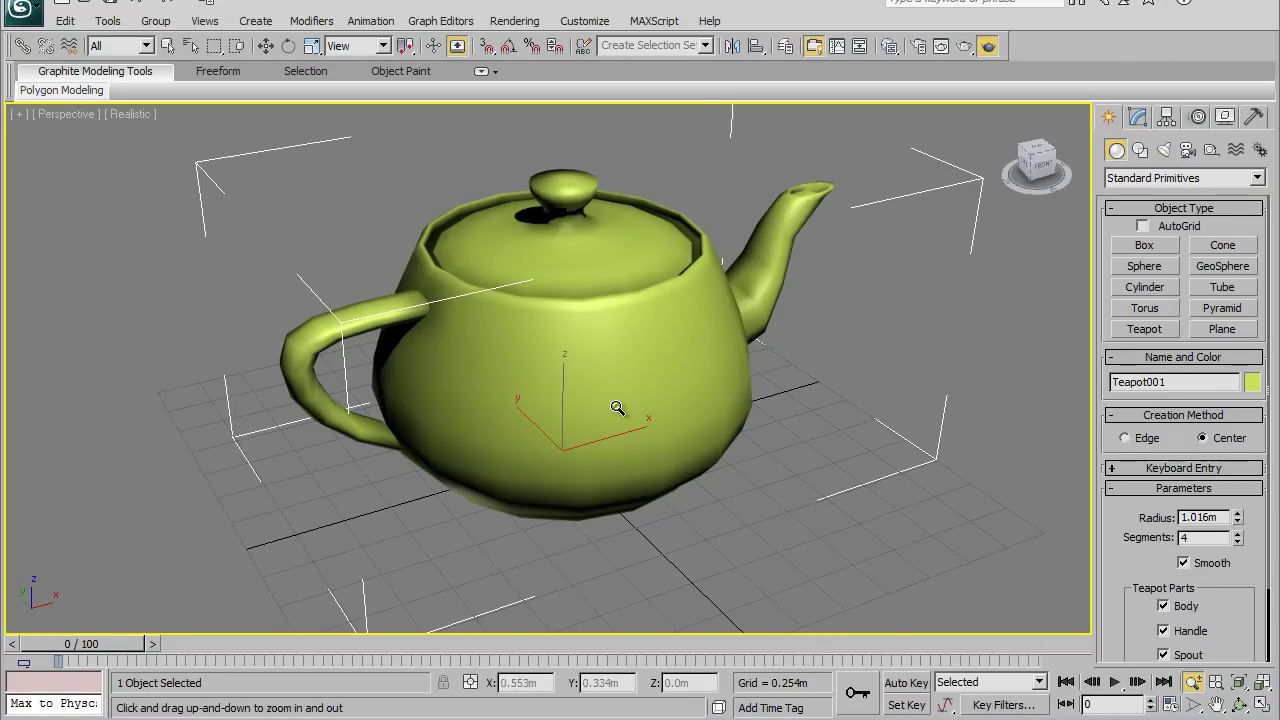
pyautogui.scroll(-2, 665, 410)
pyautogui.hotkey('alt', 'w')
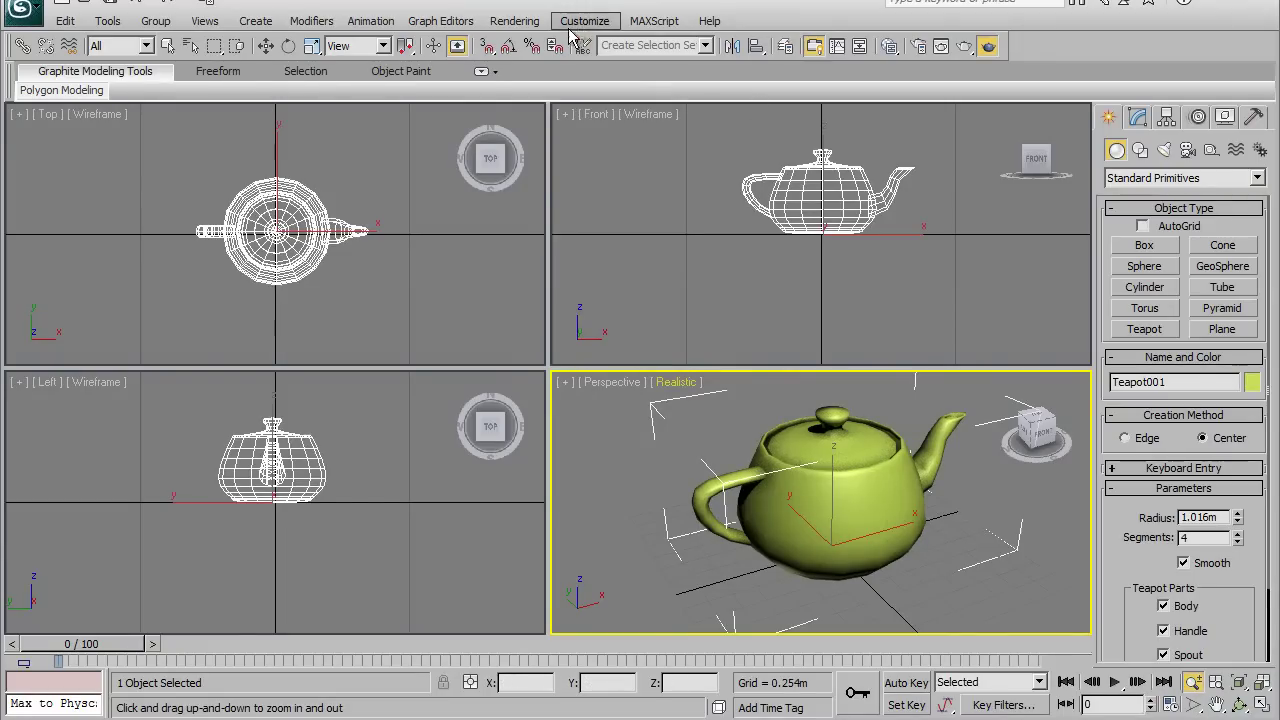
# Step: Open Customize User Interface, reposition it, and browse Colors and Toolbars before the Keyboard tab
pyautogui.click(598, 30)
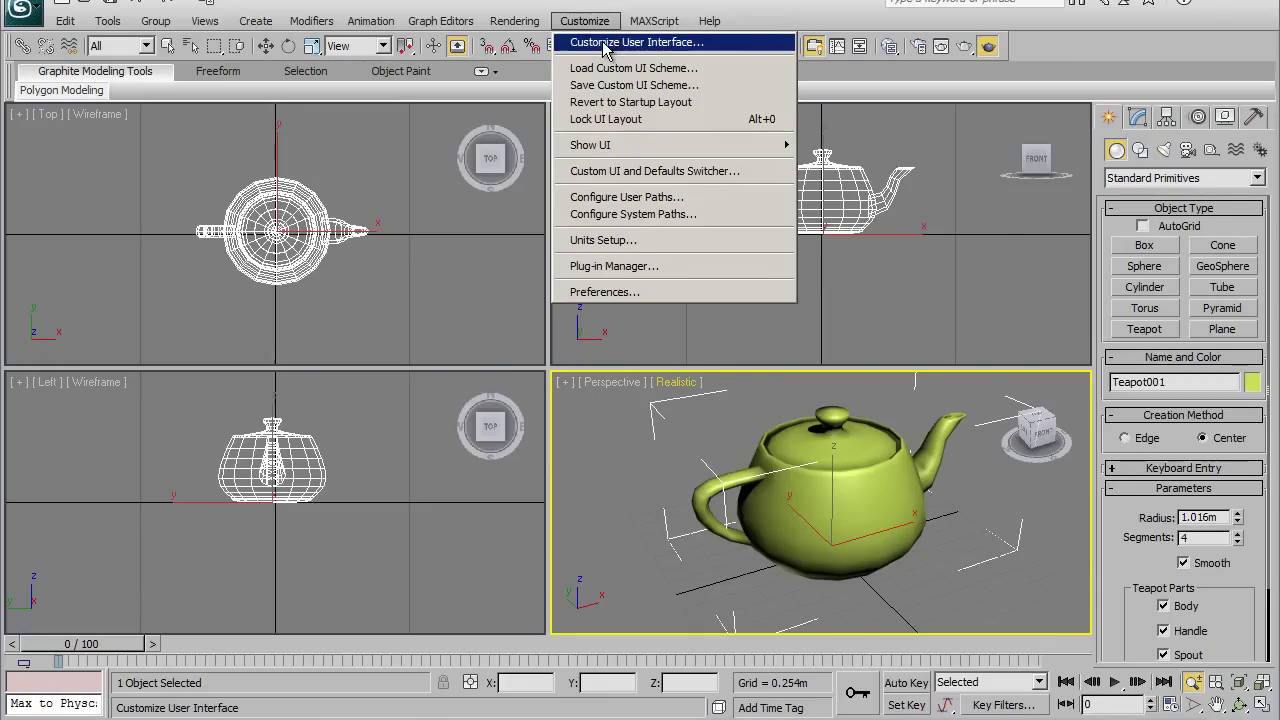
pyautogui.click(606, 46)
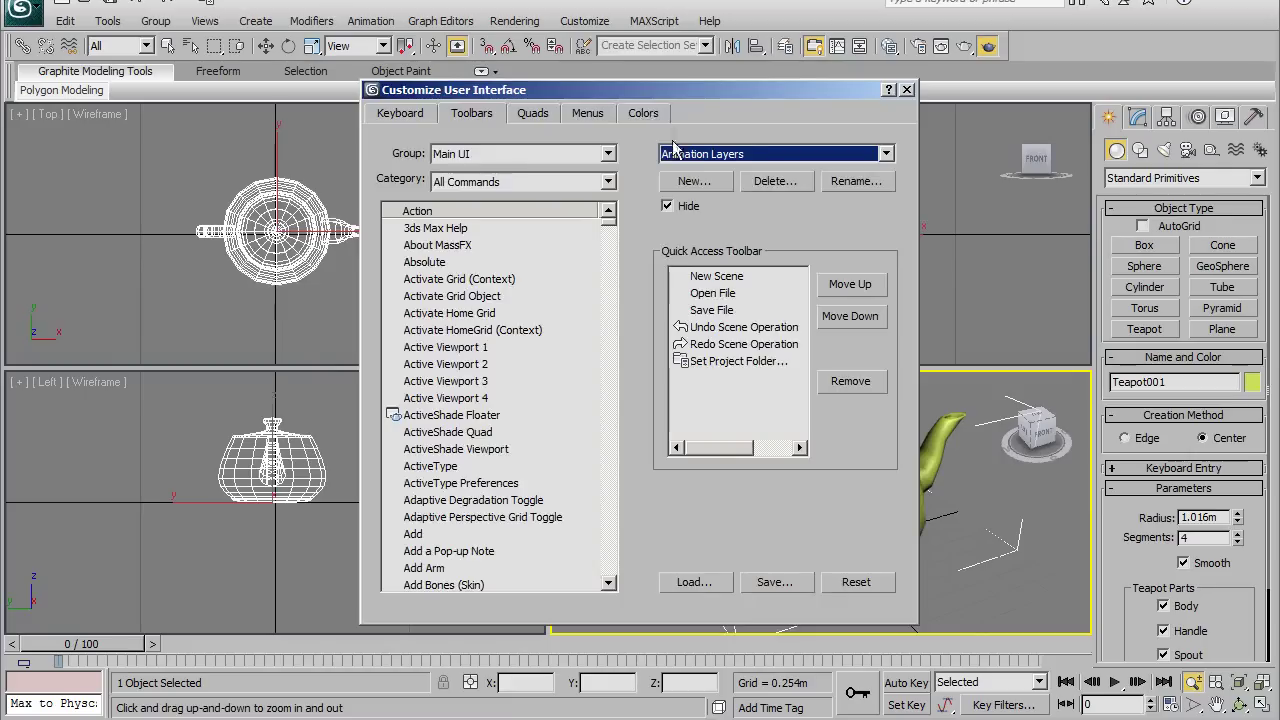
pyautogui.moveTo(645, 93)
pyautogui.mouseDown()
pyautogui.moveTo(800, 88)
pyautogui.moveTo(763, 65)
pyautogui.mouseUp()
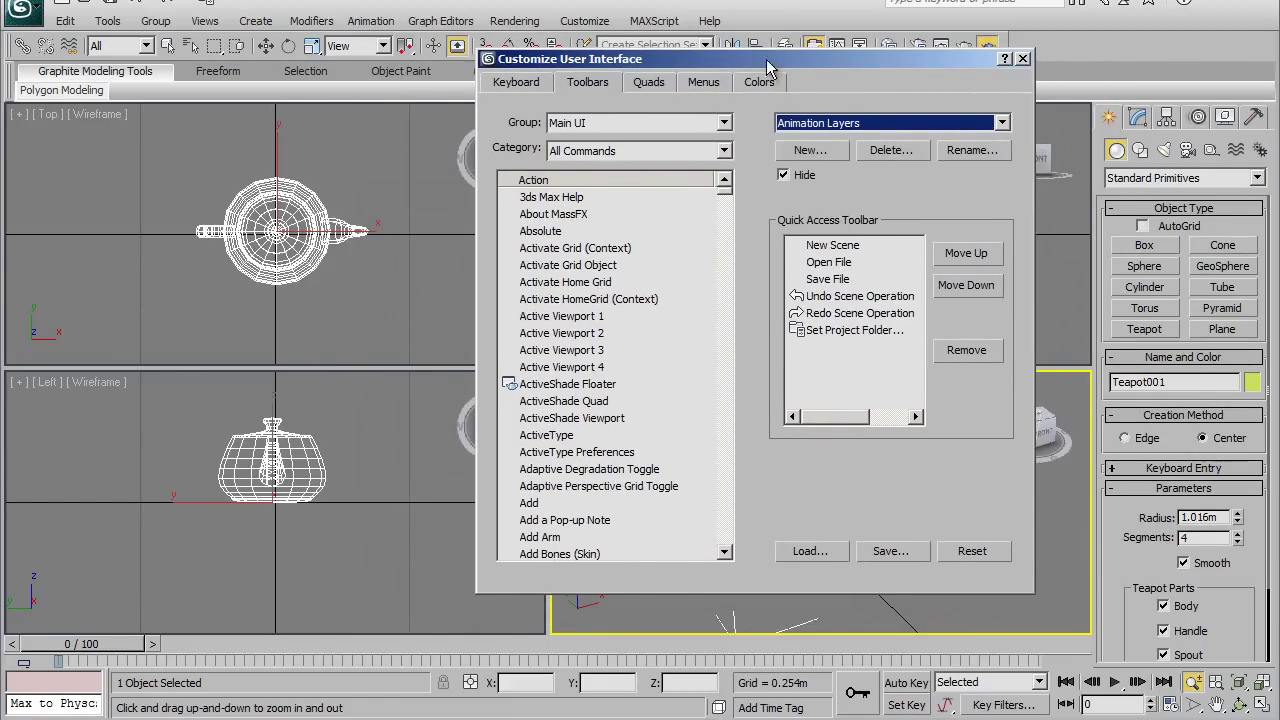
pyautogui.moveTo(772, 62); pyautogui.dragTo(731, 62)
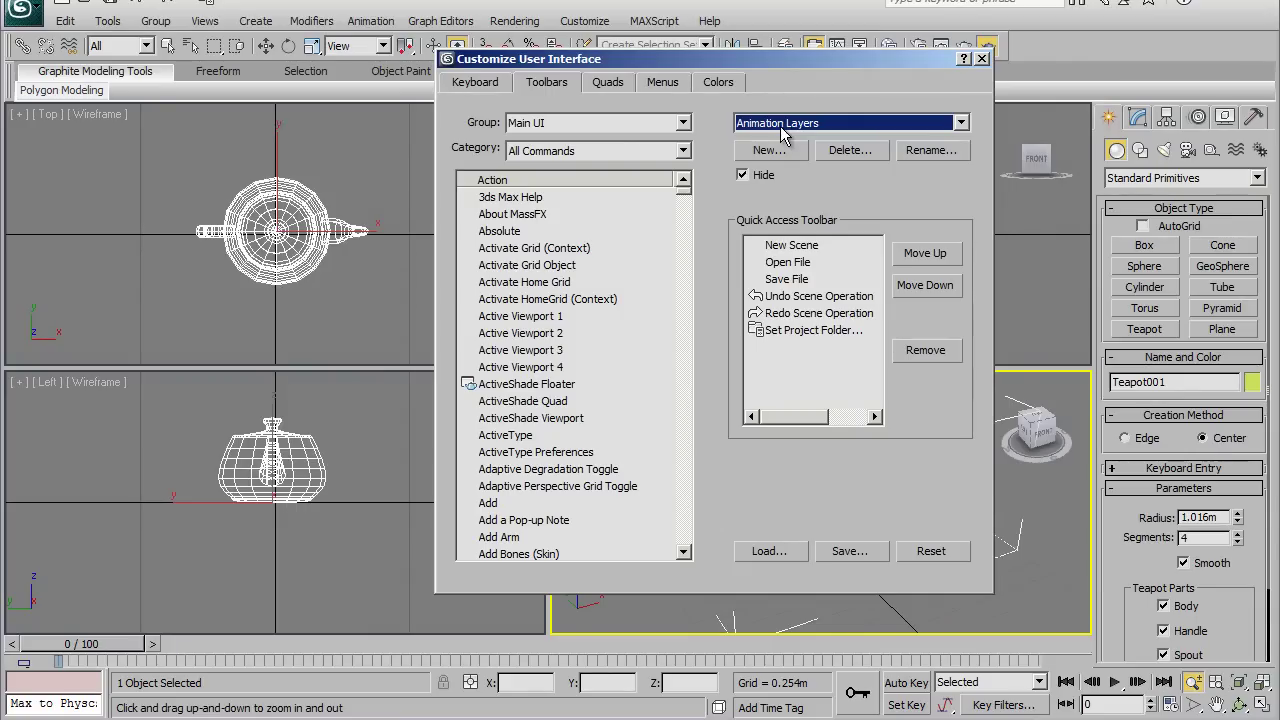
pyautogui.click(719, 86)
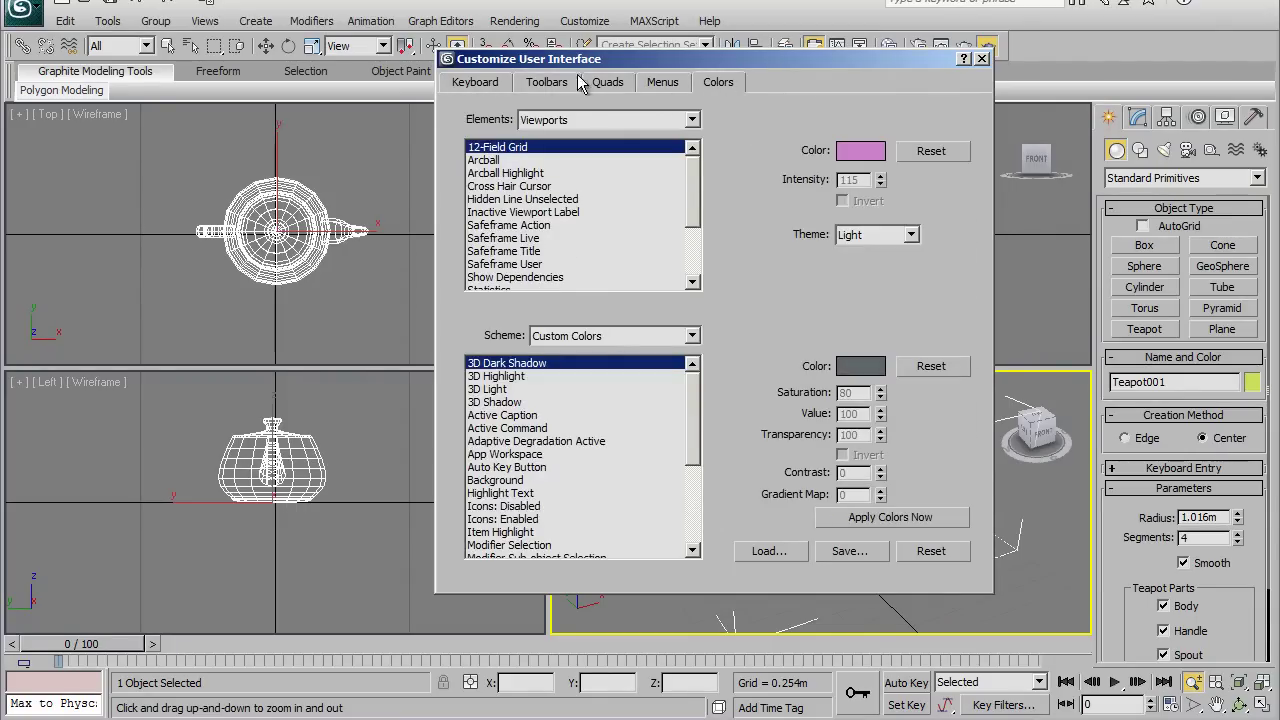
pyautogui.click(554, 86)
pyautogui.moveTo(714, 68); pyautogui.dragTo(666, 76)
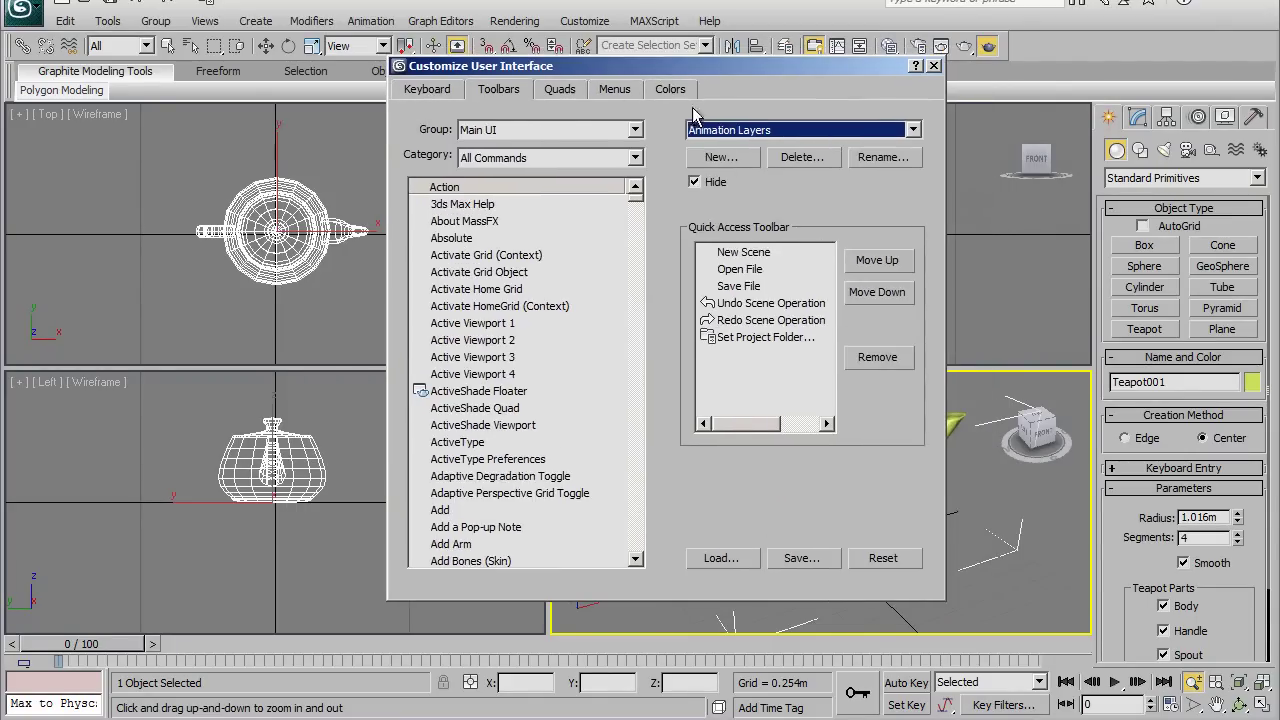
pyautogui.click(428, 92)
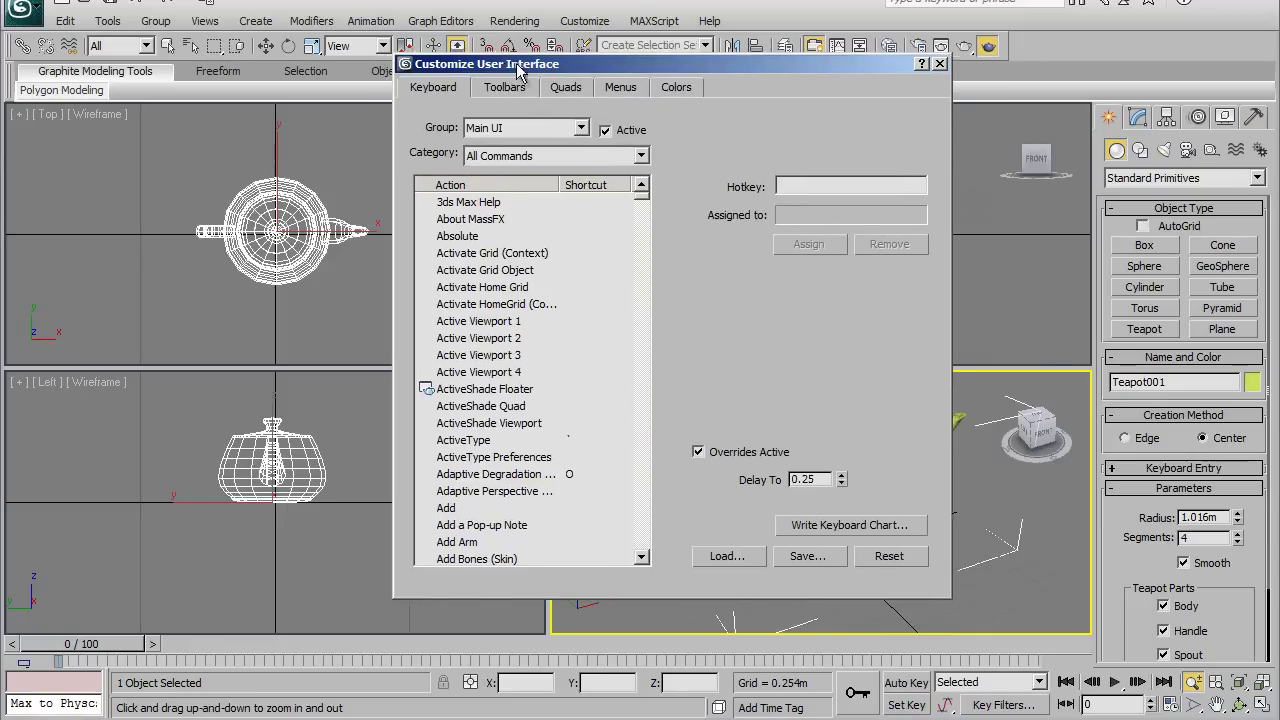
# Step: Reposition the dialog and inspect Active Viewport, Adaptive Degradation and Activate Home Grid shortcuts
pyautogui.moveTo(500, 76); pyautogui.dragTo(599, 74)
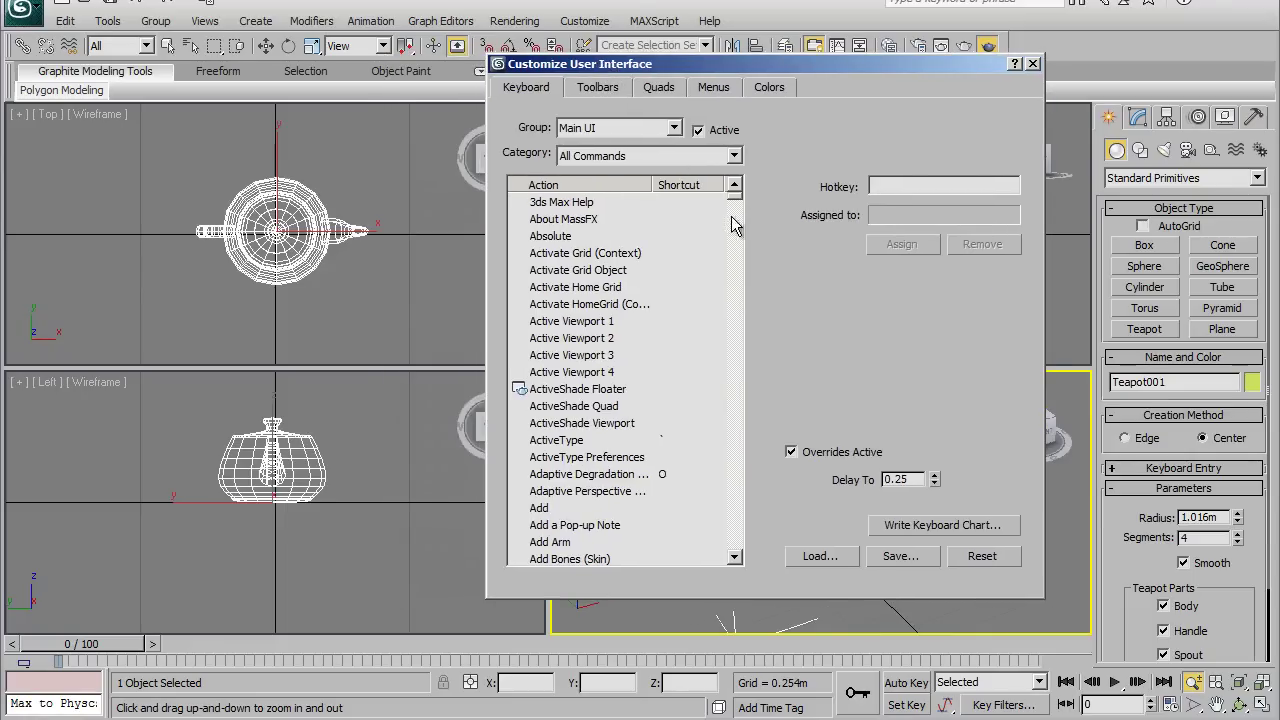
pyautogui.click(578, 322)
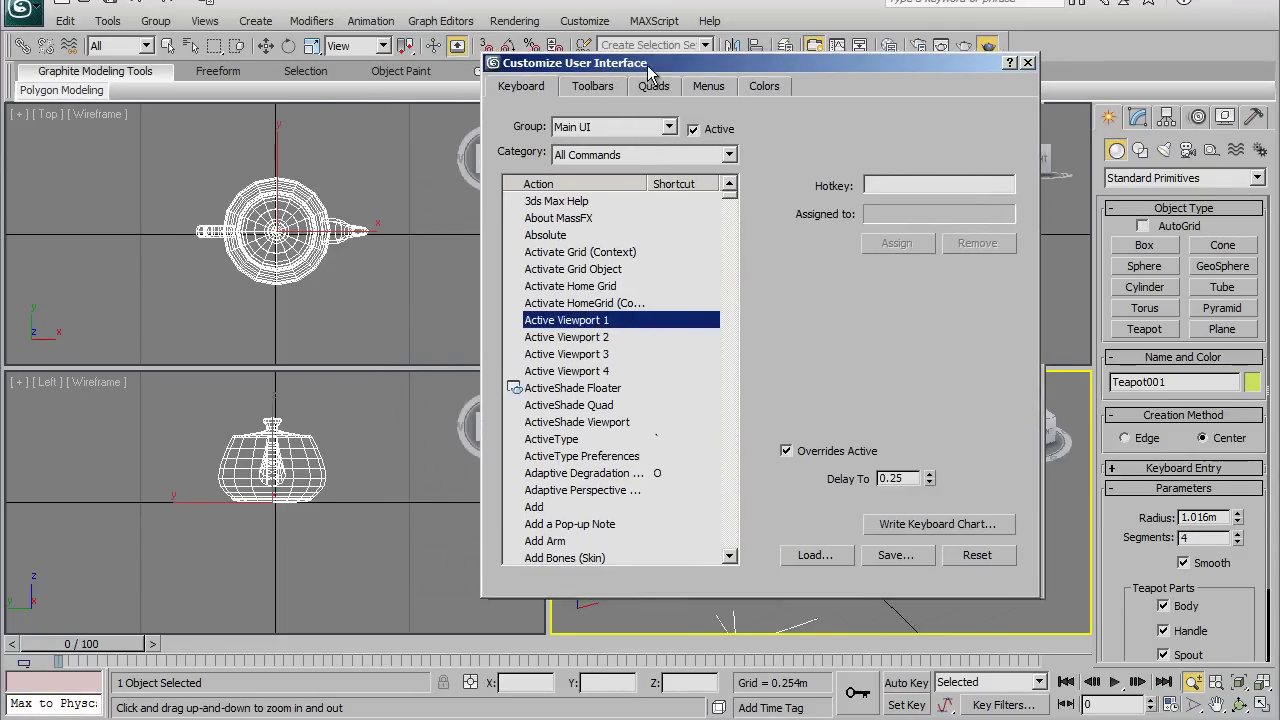
pyautogui.moveTo(672, 66); pyautogui.dragTo(352, 48)
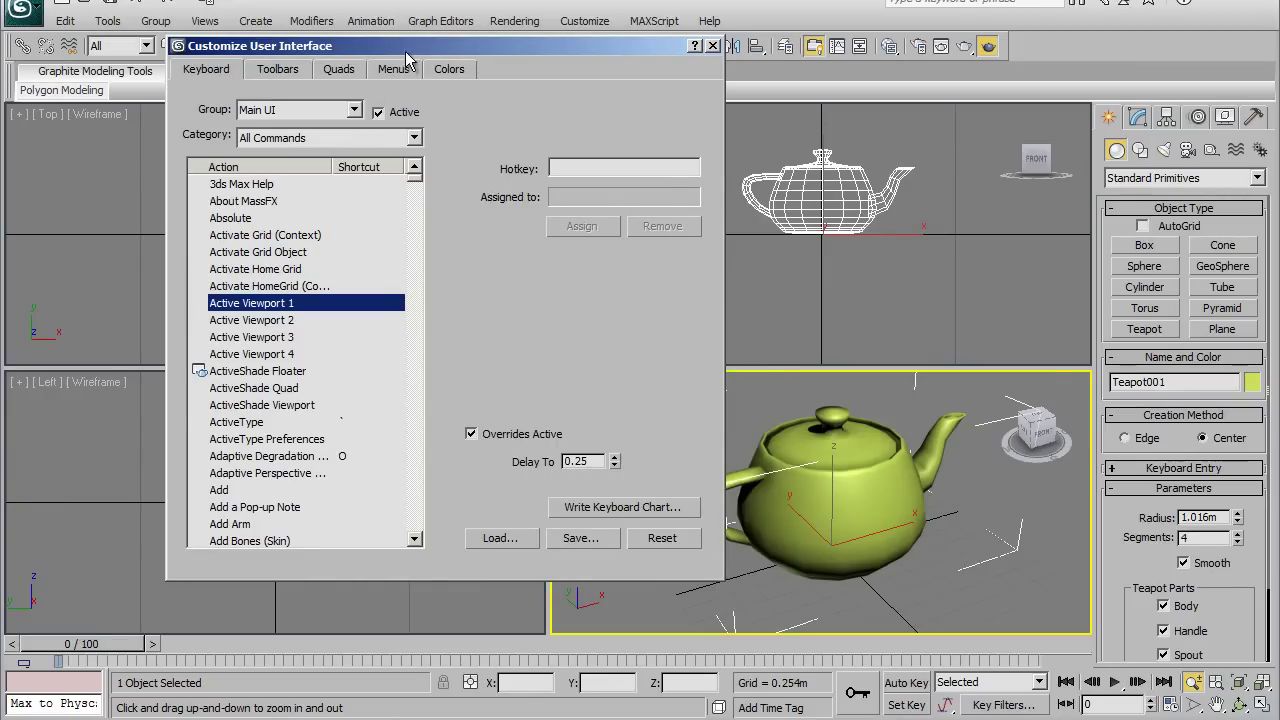
pyautogui.moveTo(408, 50); pyautogui.dragTo(464, 64)
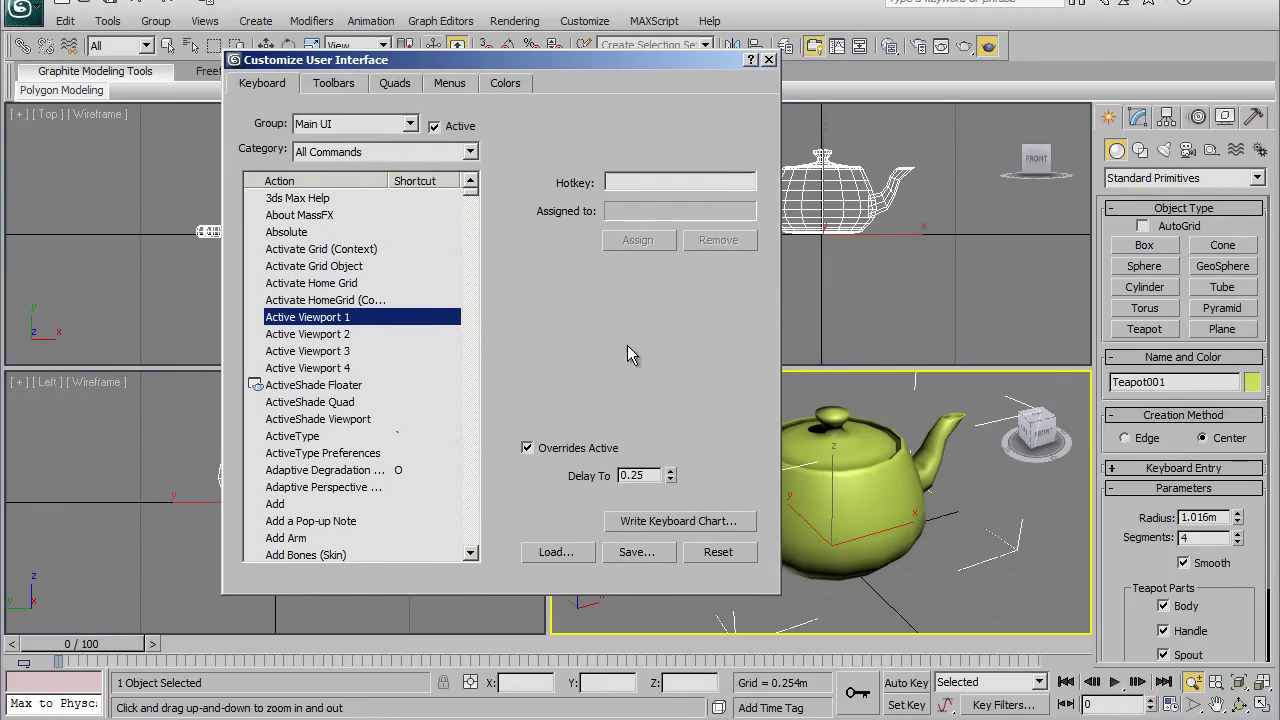
pyautogui.moveTo(462, 60); pyautogui.dragTo(500, 61)
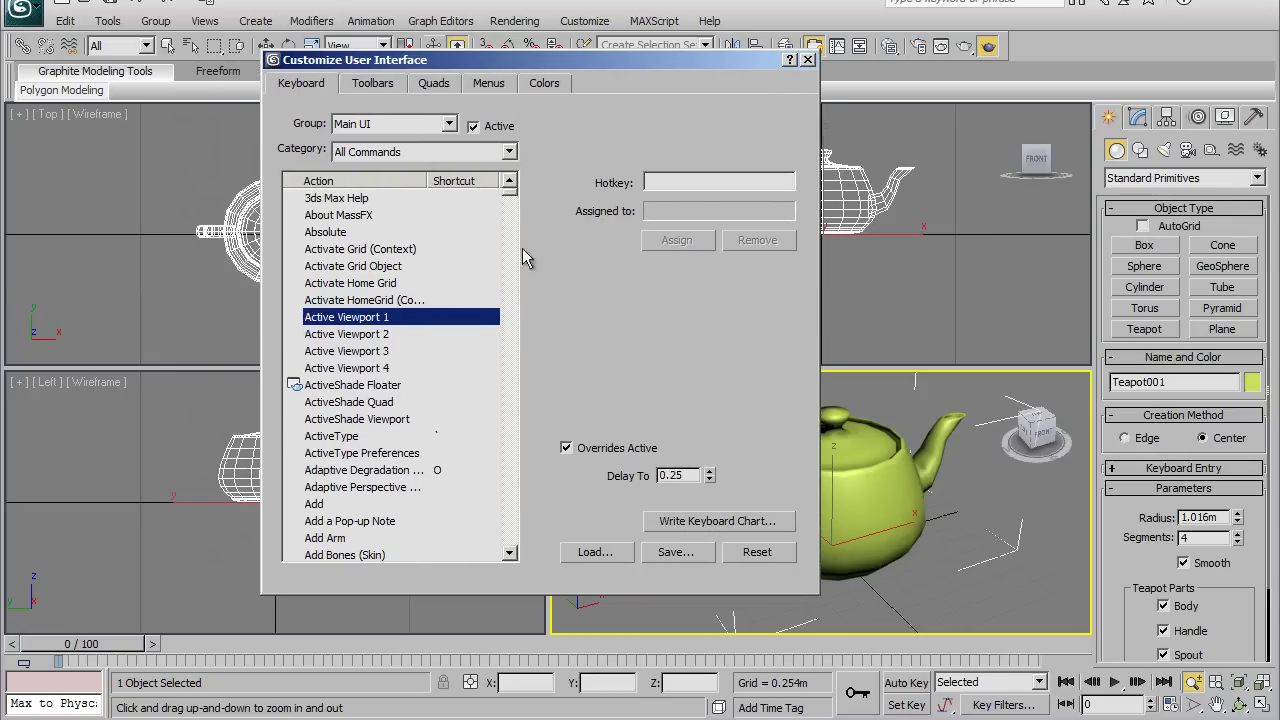
pyautogui.click(390, 368)
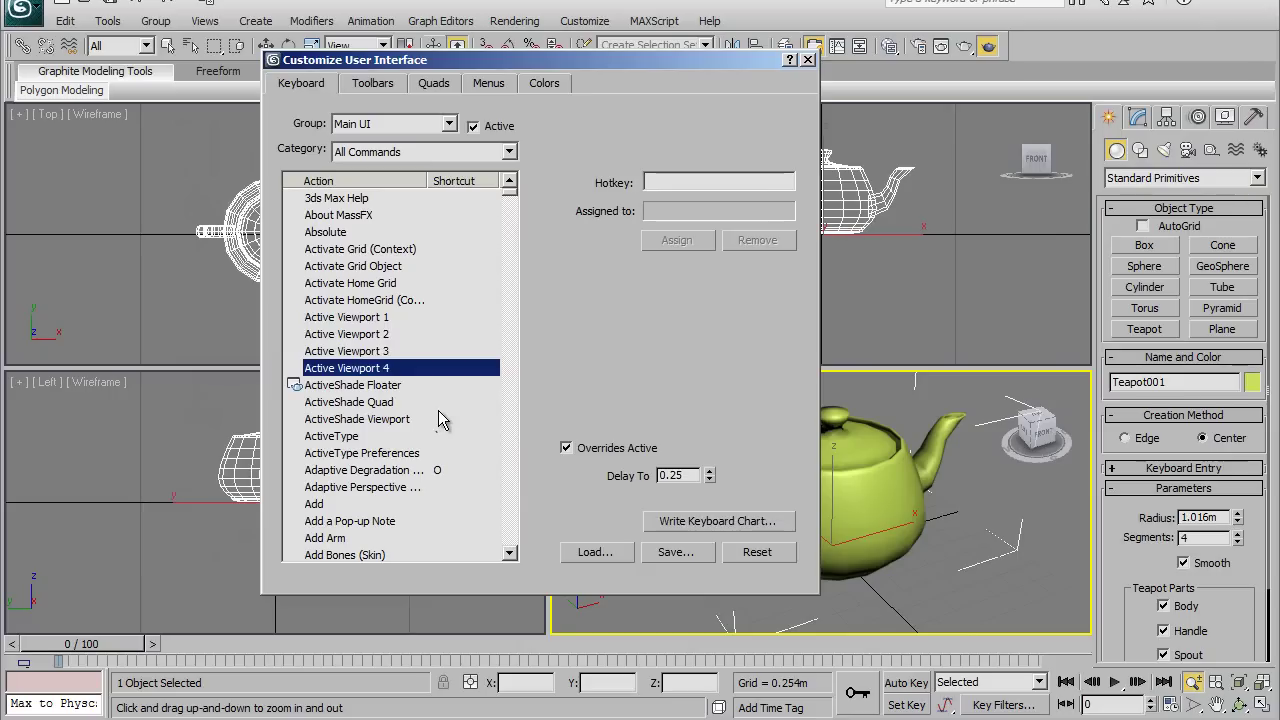
pyautogui.click(416, 476)
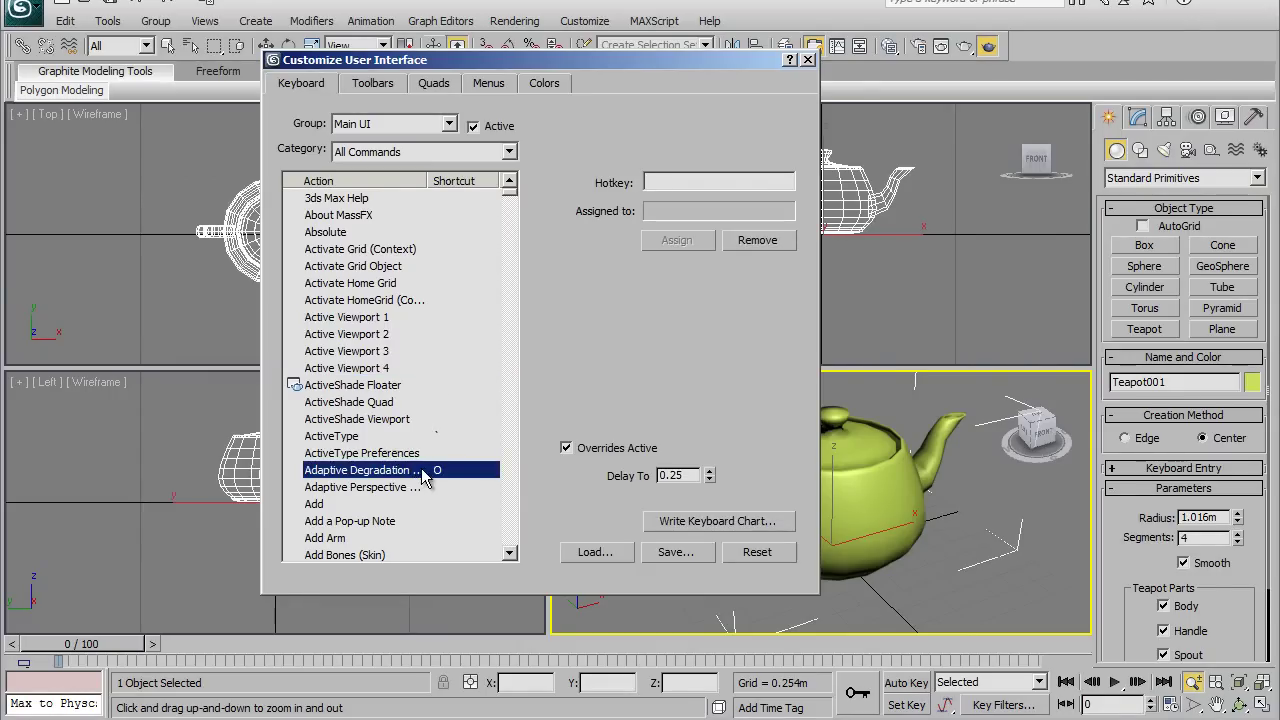
pyautogui.click(378, 368)
pyautogui.click(354, 286)
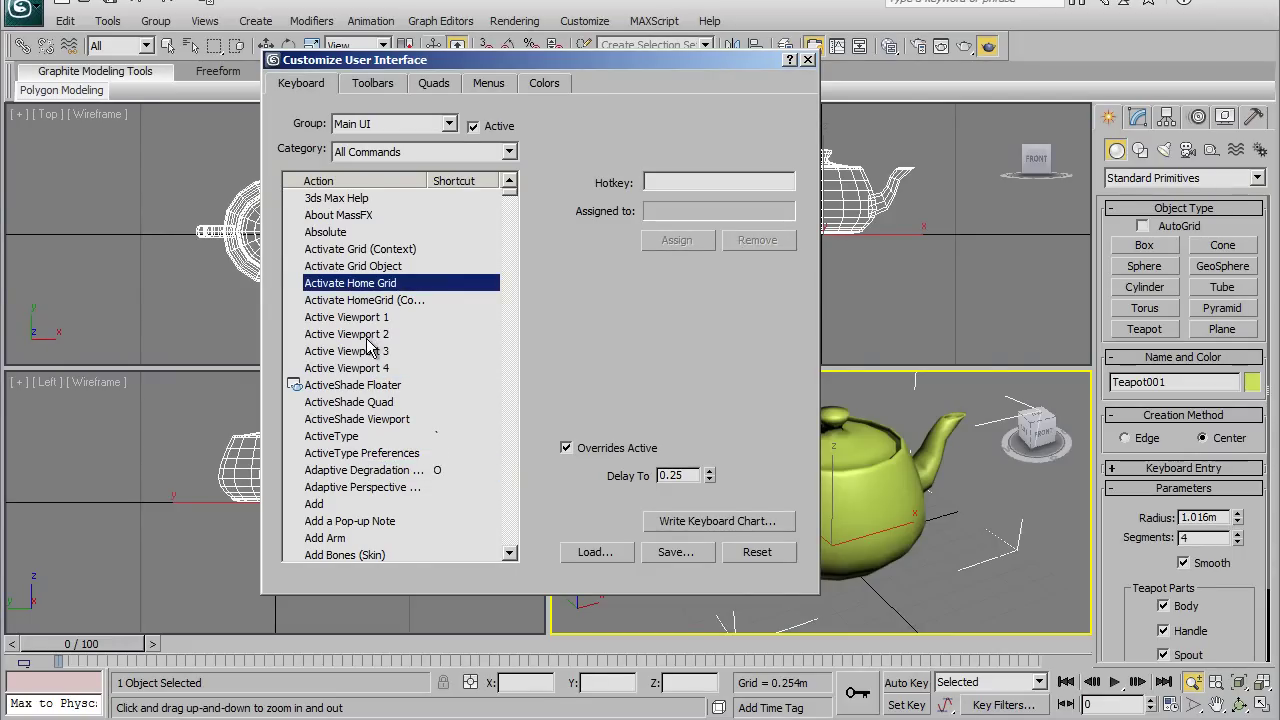
# Step: Jump the Action list to M and scroll to Maximize Viewport Toggle (Alt+W)
pyautogui.press('m')
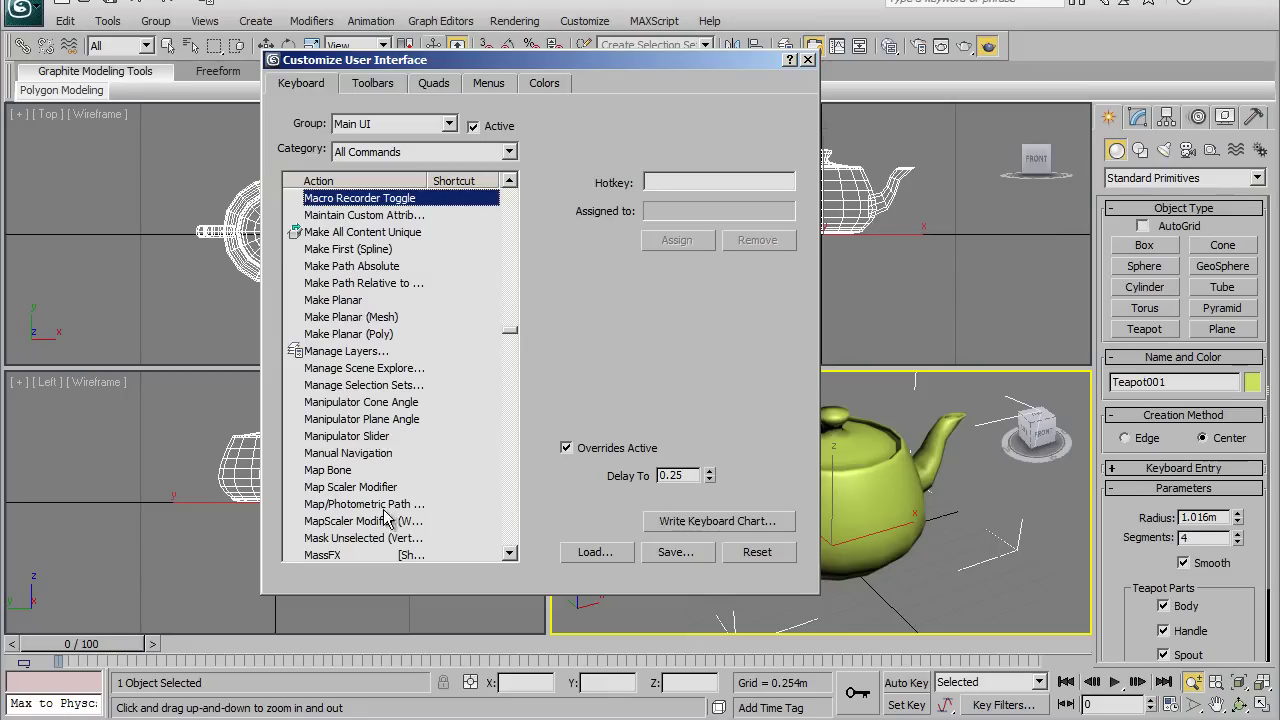
pyautogui.scroll(-2, 362, 470)
pyautogui.scroll(-1, 365, 465)
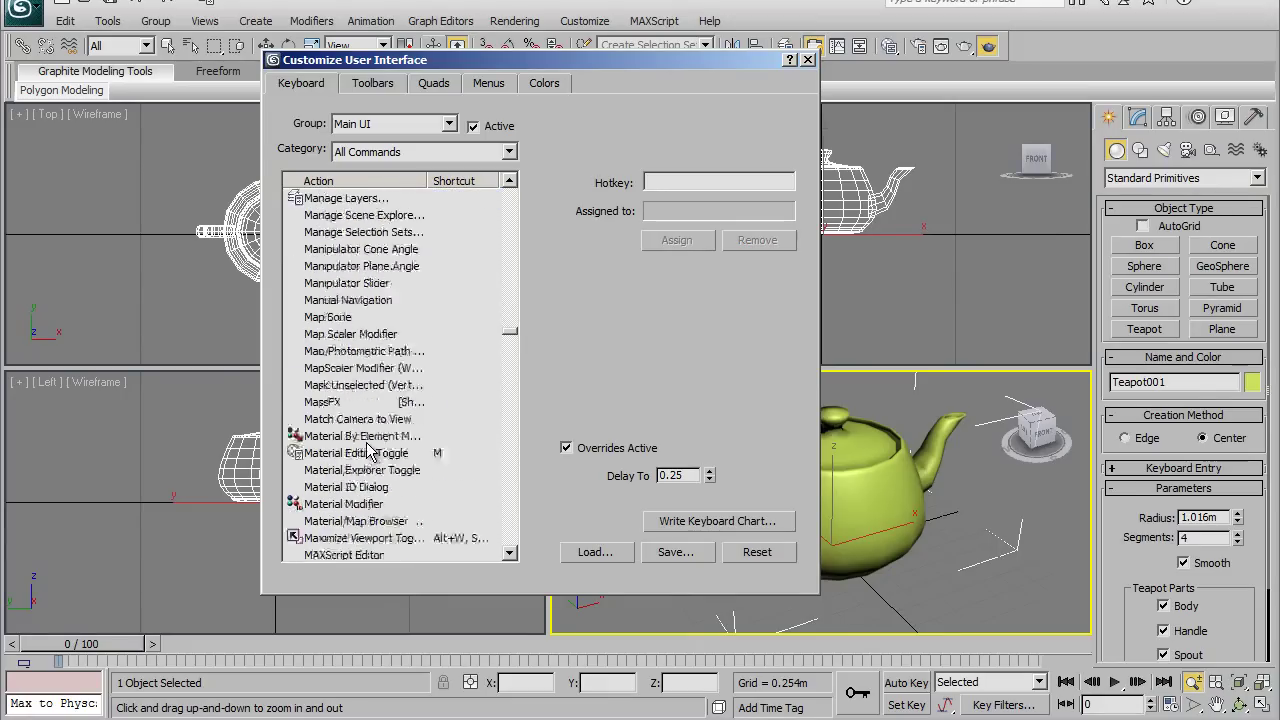
pyautogui.scroll(-1, 350, 455)
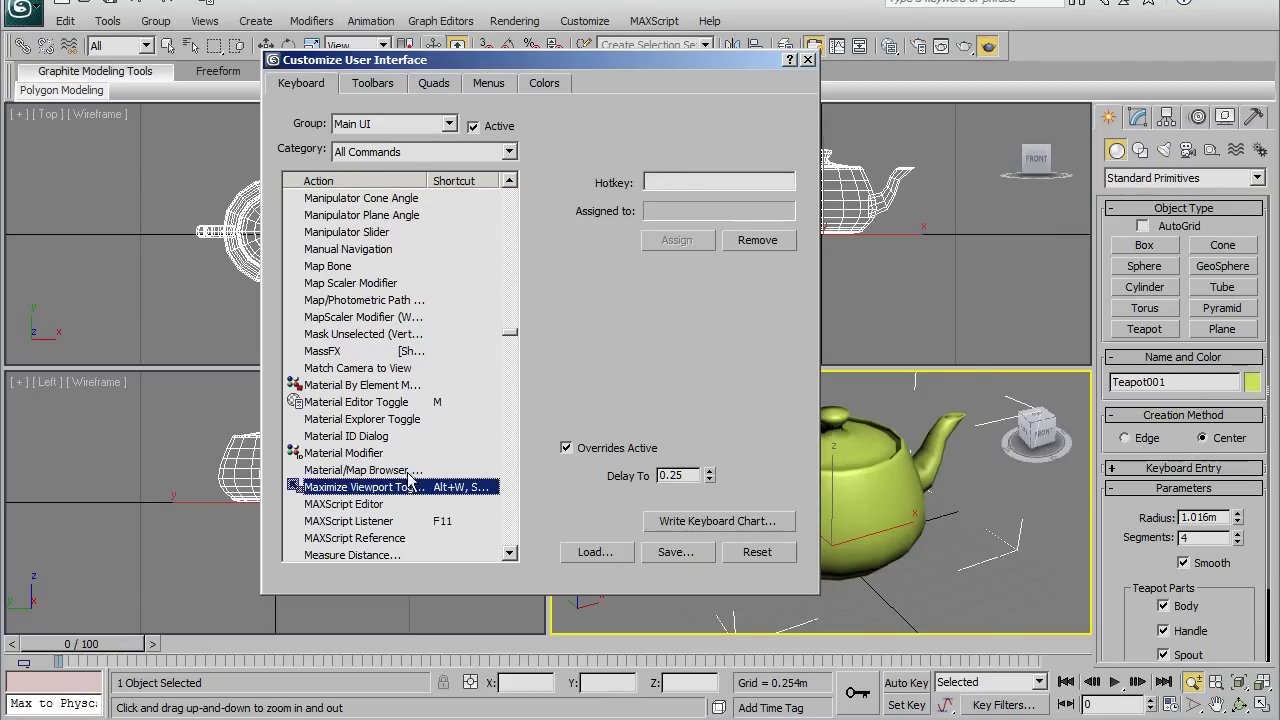
# Step: Assign Space as an extra hotkey for Maximize Viewport Toggle and close the dialog
pyautogui.click(661, 181)
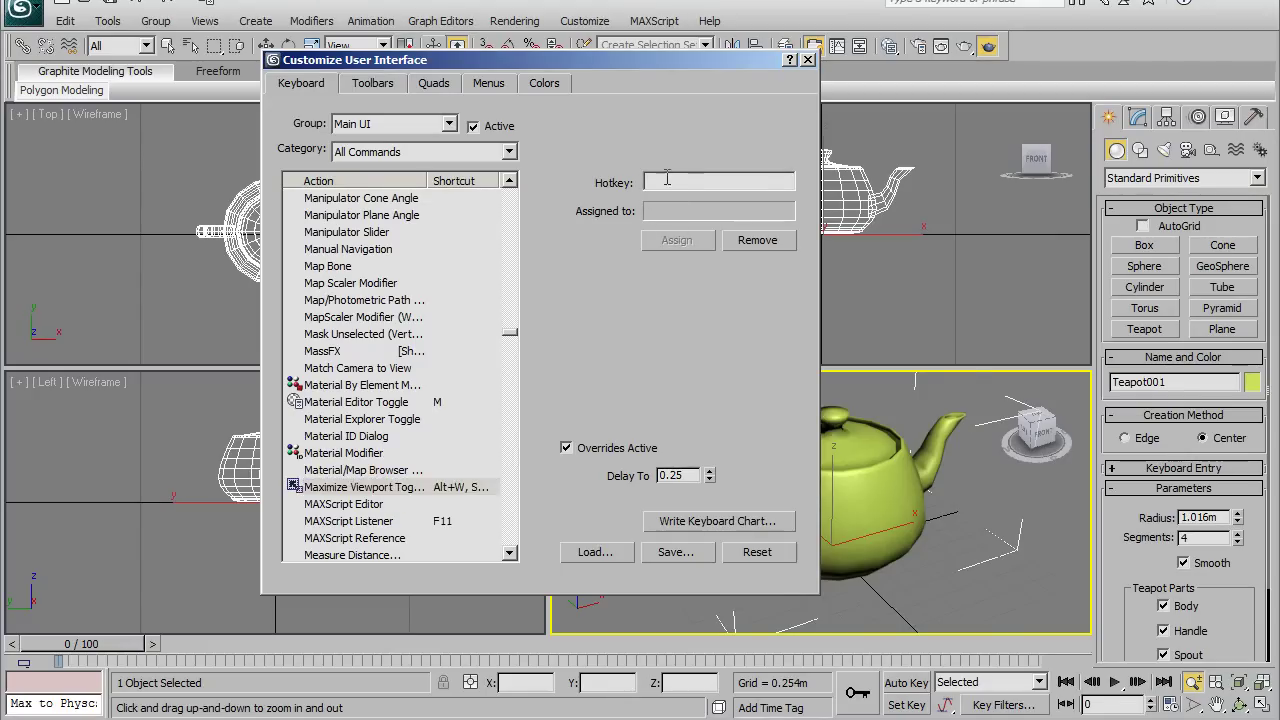
pyautogui.press('space')
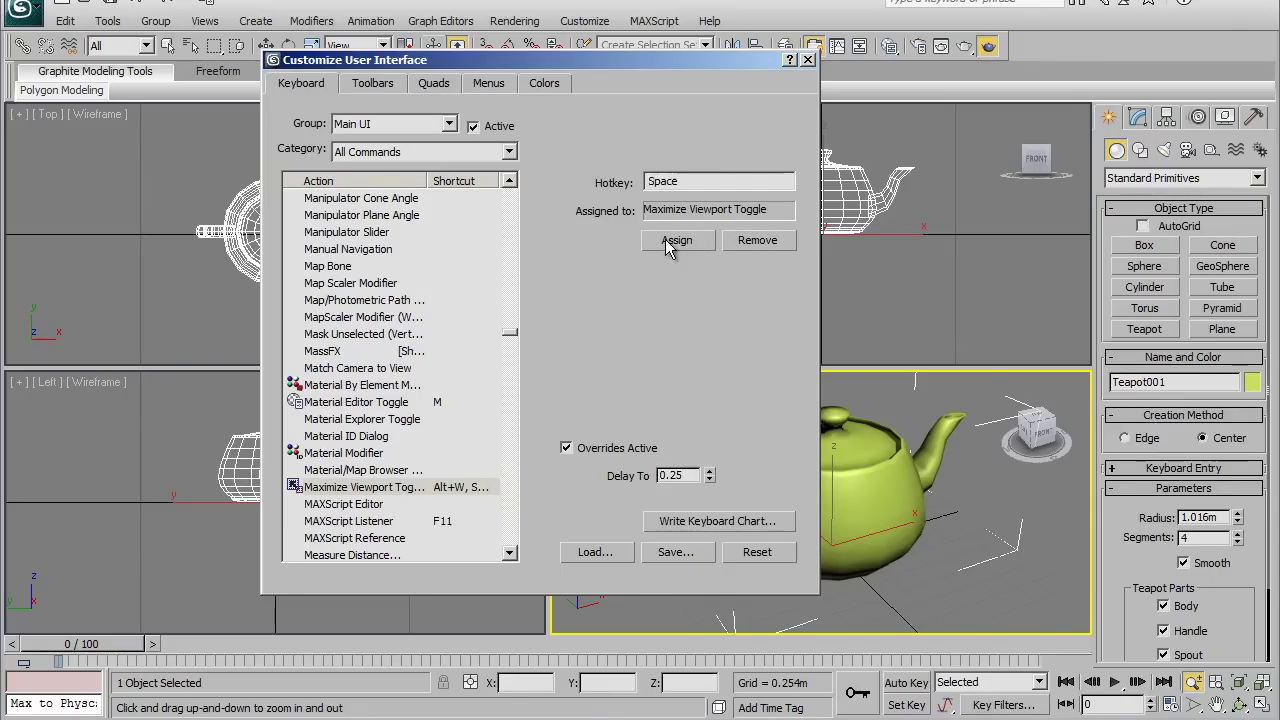
pyautogui.click(678, 242)
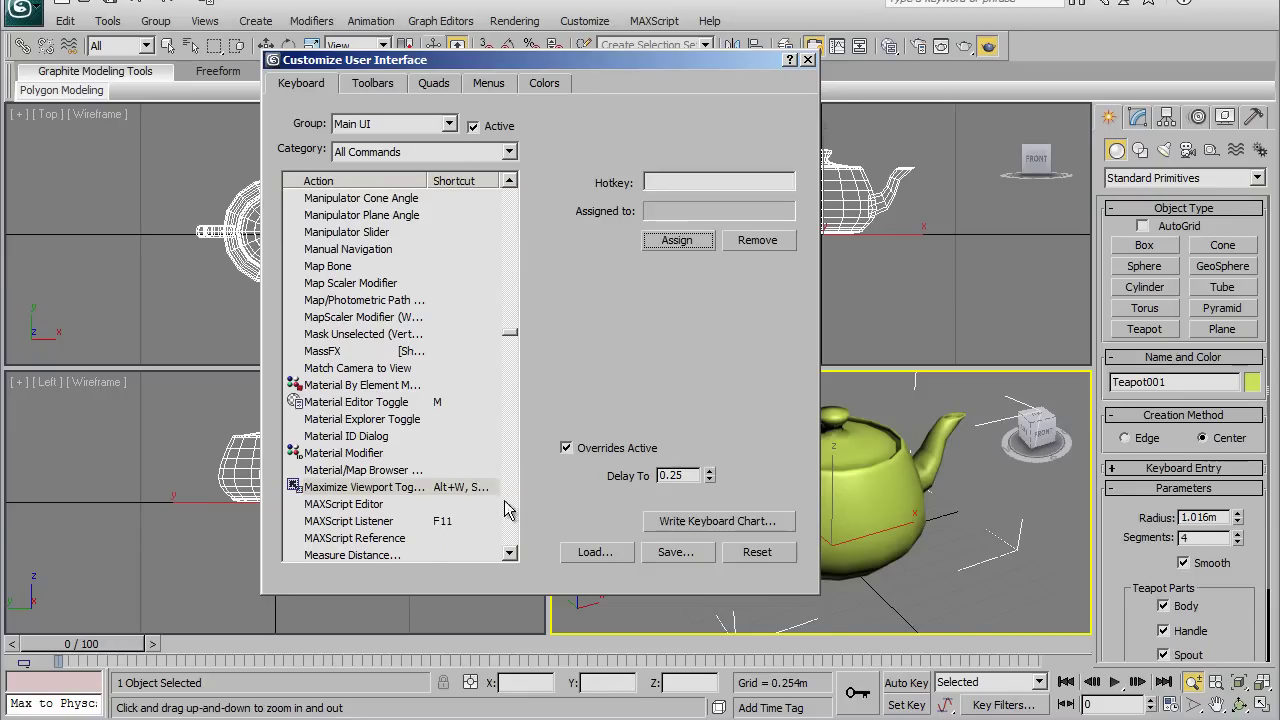
pyautogui.moveTo(428, 181)
pyautogui.mouseDown()
pyautogui.moveTo(405, 181)
pyautogui.moveTo(496, 180)
pyautogui.mouseUp()
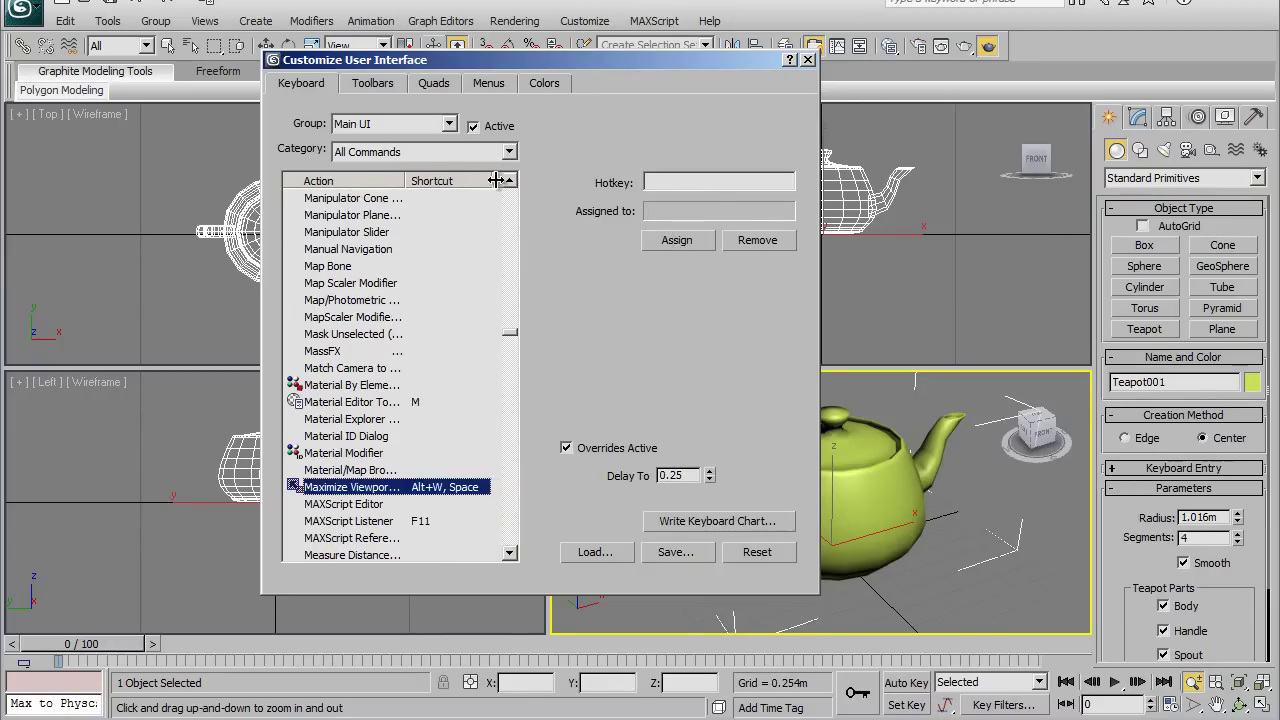
pyautogui.moveTo(406, 181); pyautogui.dragTo(434, 181)
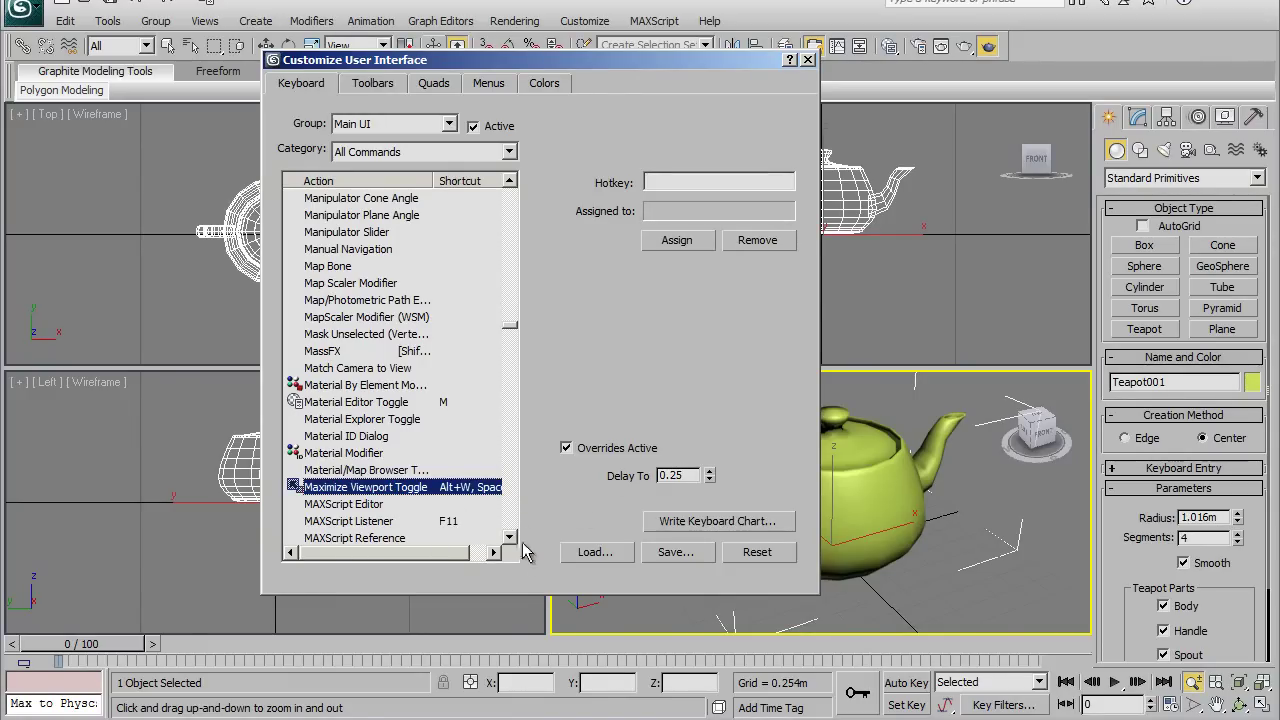
pyautogui.click(808, 60)
# Step: Zoom the Perspective view, then activate, pan and maximize the Top view
pyautogui.moveTo(760, 470); pyautogui.dragTo(732, 549)
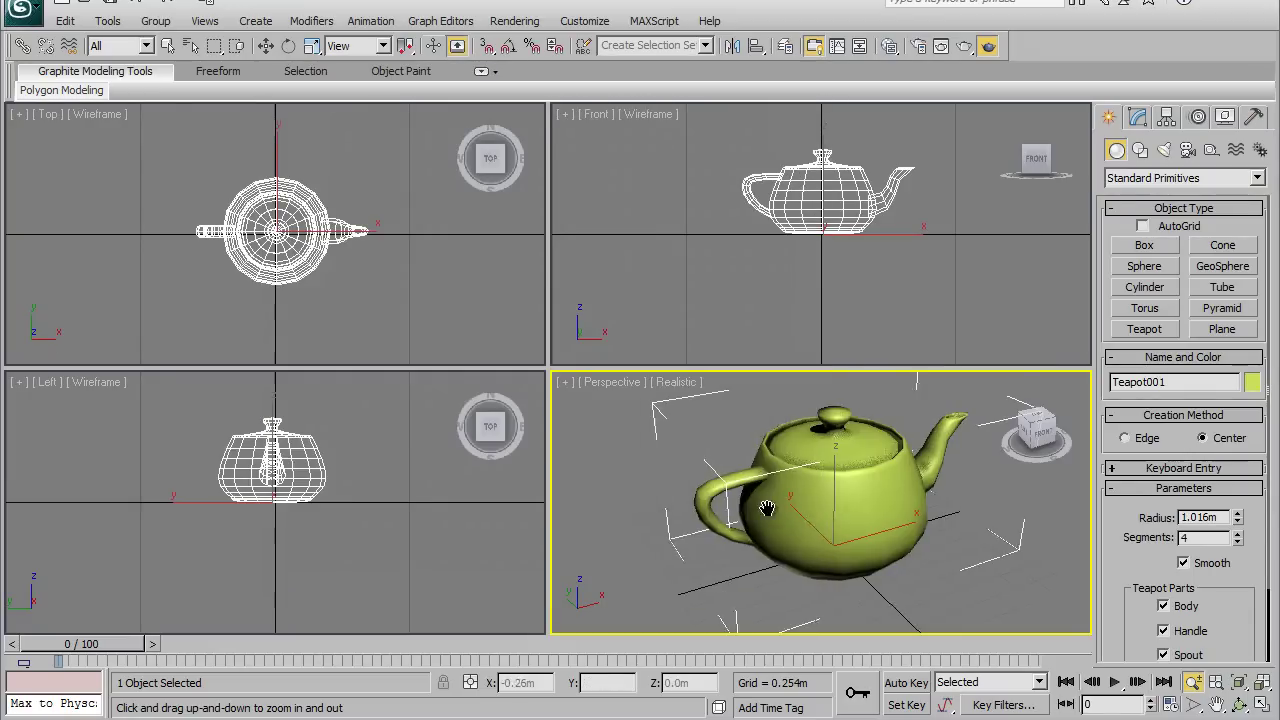
pyautogui.moveTo(798, 522); pyautogui.dragTo(800, 540)
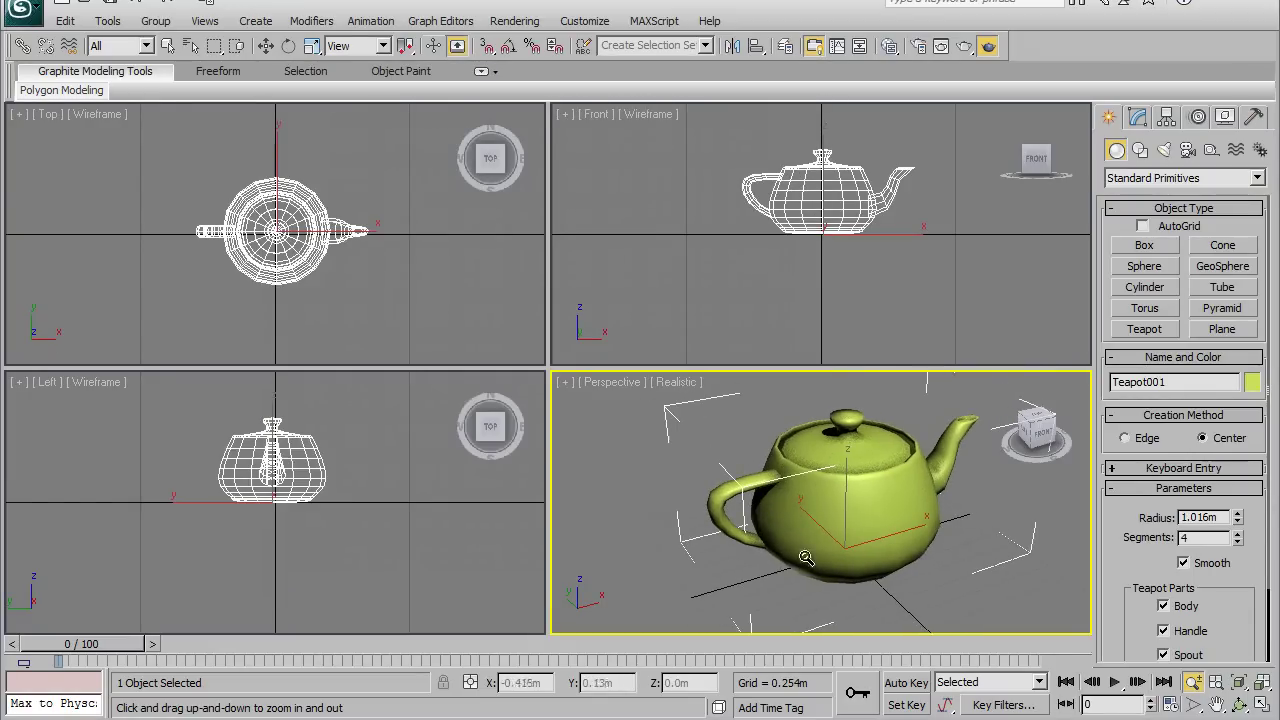
pyautogui.click(357, 334)
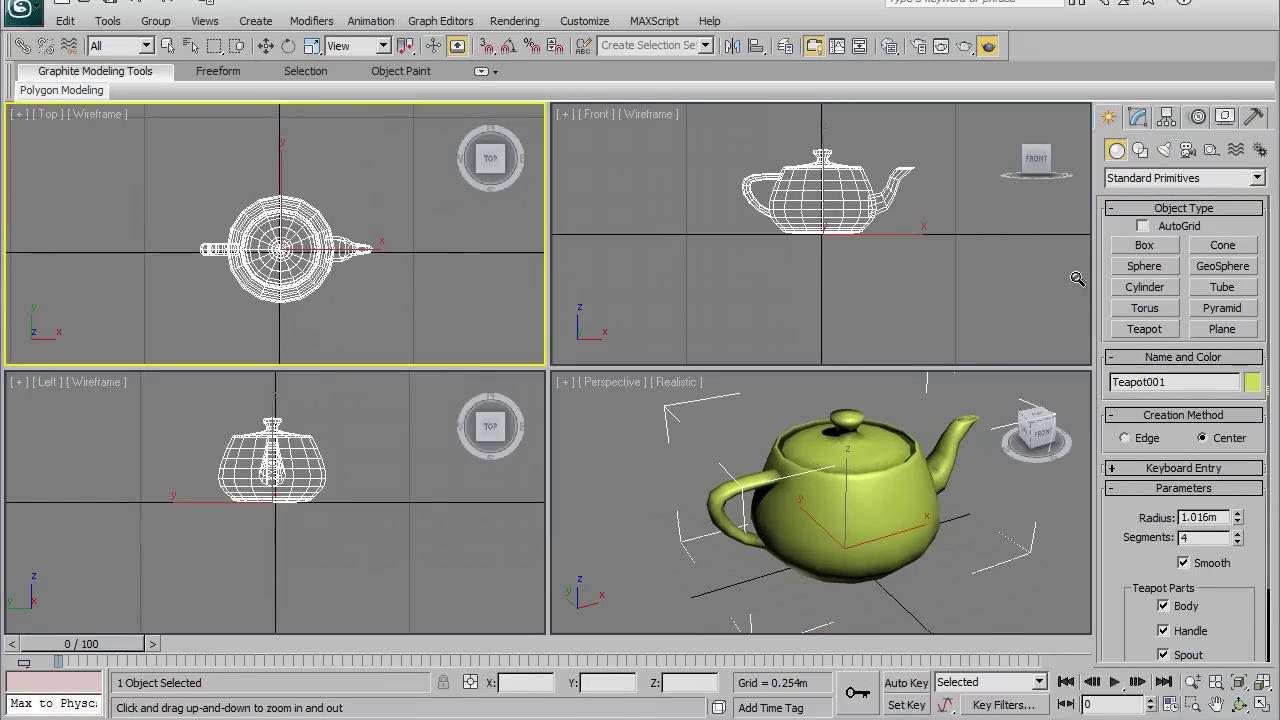
pyautogui.moveTo(395, 274); pyautogui.dragTo(400, 290, button='middle')
pyautogui.hotkey('alt', 'w')
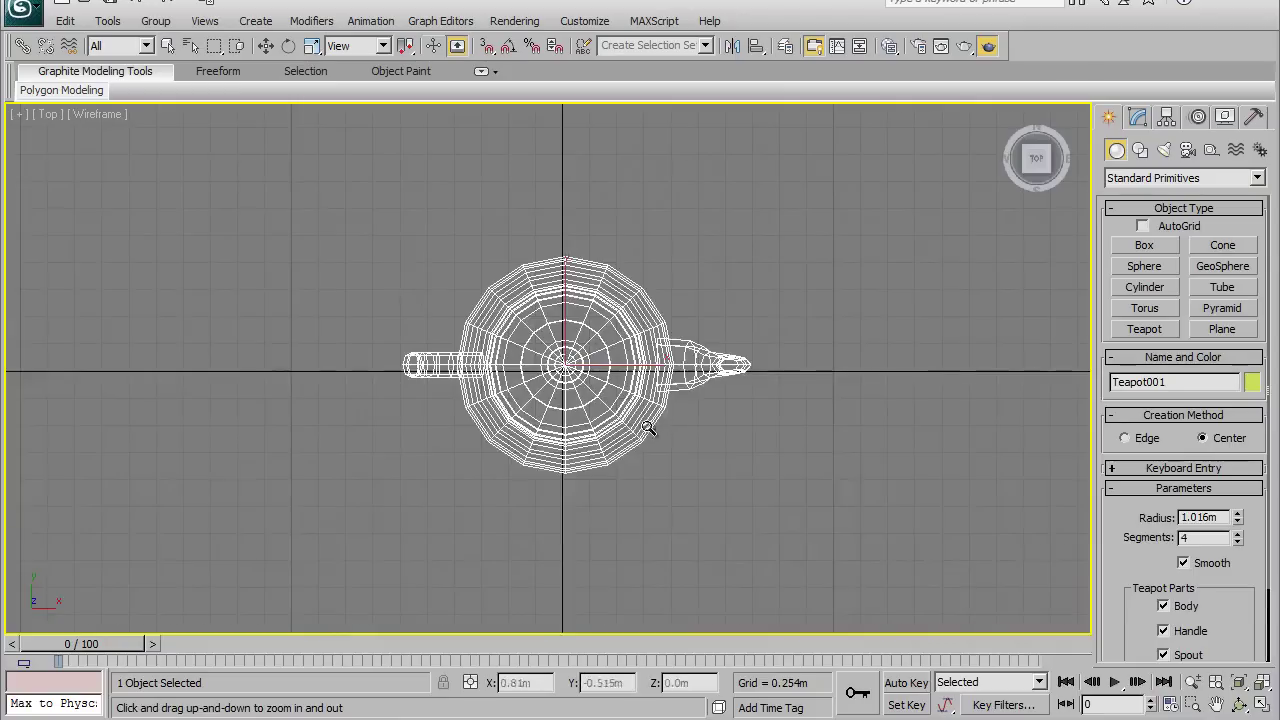
pyautogui.scroll(-2, 640, 415)
# Step: Draw about twenty teapots of varied sizes across the Top view
pyautogui.click(1150, 329)
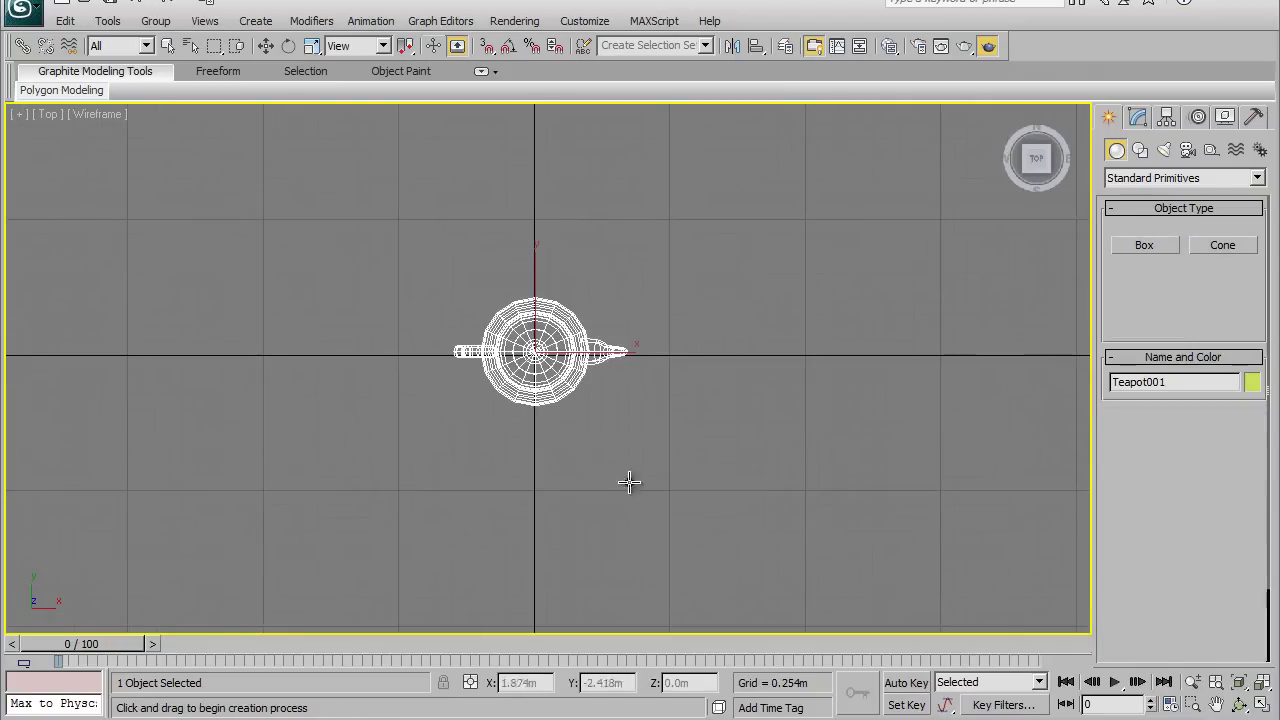
pyautogui.scroll(-2, 629, 480)
pyautogui.scroll(-2, 543, 437)
pyautogui.moveTo(450, 461); pyautogui.dragTo(495, 461)
pyautogui.moveTo(418, 382); pyautogui.dragTo(455, 382)
pyautogui.moveTo(686, 245); pyautogui.dragTo(829, 291)
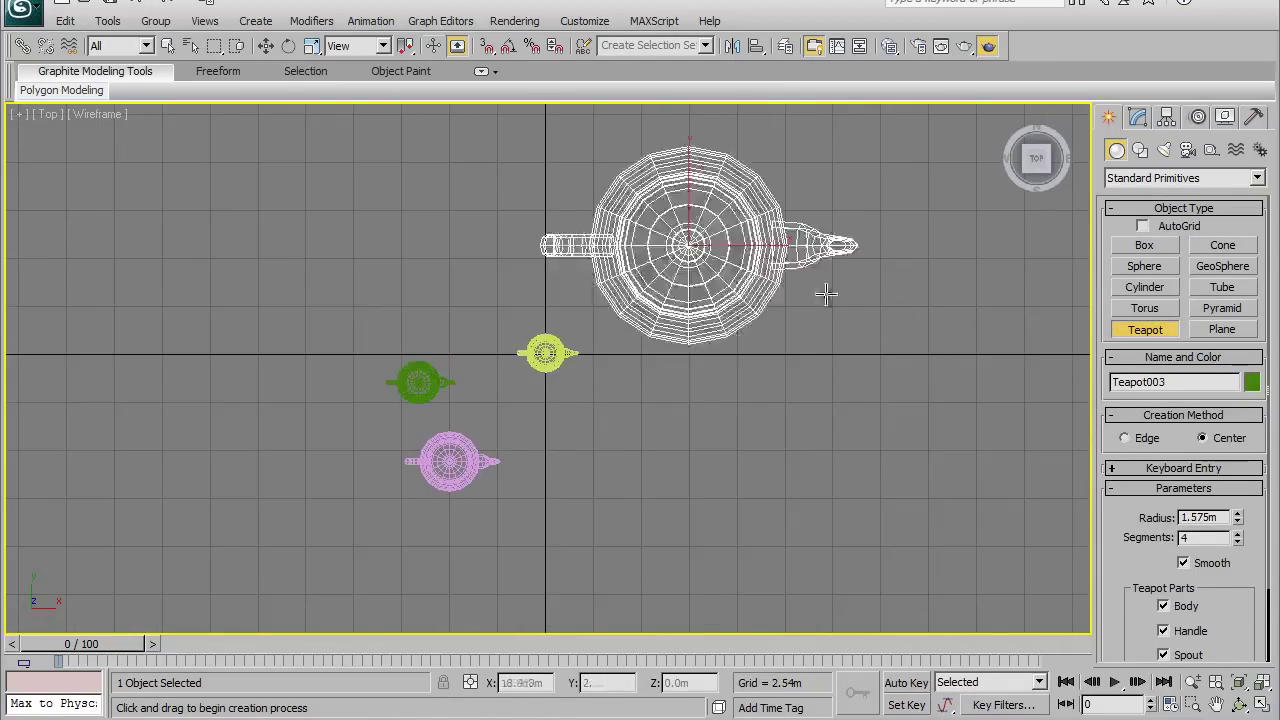
pyautogui.moveTo(900, 340); pyautogui.dragTo(900, 550)
pyautogui.moveTo(622, 537); pyautogui.dragTo(690, 537)
pyautogui.moveTo(280, 294); pyautogui.dragTo(295, 297)
pyautogui.moveTo(440, 232)
pyautogui.mouseDown()
pyautogui.moveTo(565, 232)
pyautogui.moveTo(690, 262)
pyautogui.mouseUp()
pyautogui.scroll(-3, 560, 300)
pyautogui.moveTo(500, 208); pyautogui.dragTo(545, 208)
pyautogui.moveTo(797, 203); pyautogui.dragTo(857, 215)
pyautogui.moveTo(882, 370); pyautogui.dragTo(955, 400)
pyautogui.moveTo(818, 545); pyautogui.dragTo(840, 550)
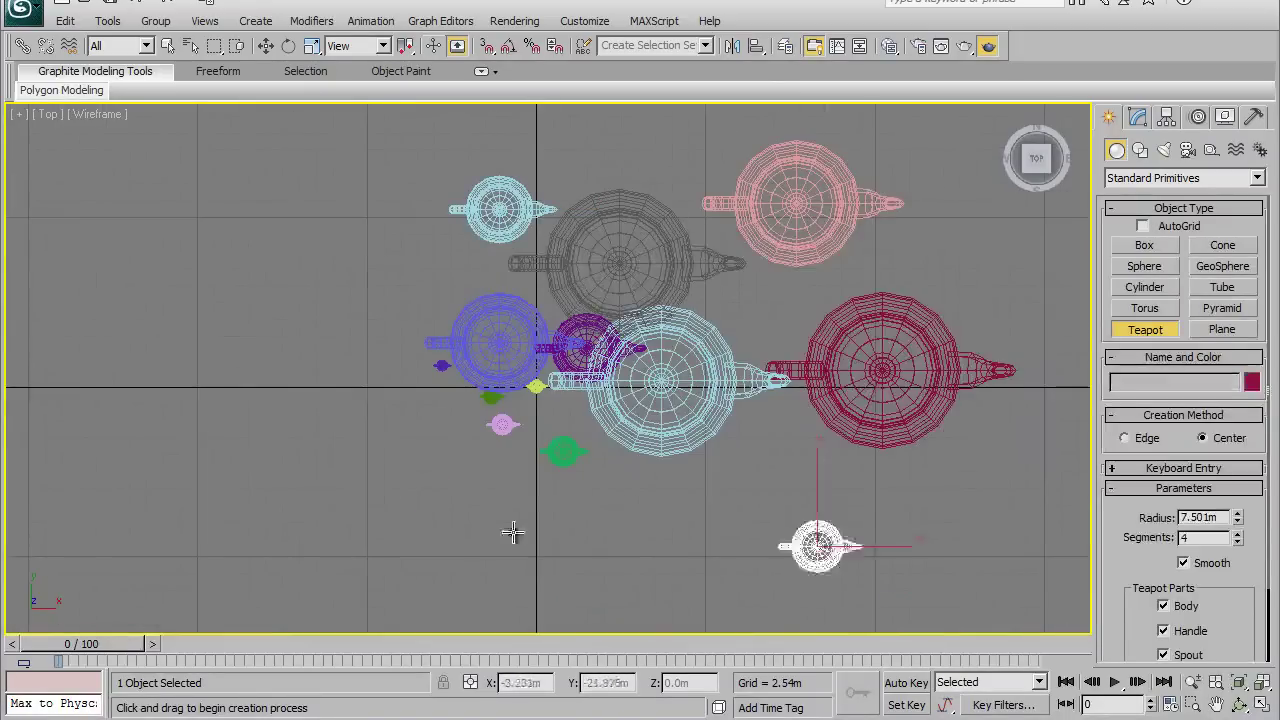
pyautogui.moveTo(513, 535); pyautogui.dragTo(535, 535)
pyautogui.moveTo(386, 505); pyautogui.dragTo(400, 505)
pyautogui.moveTo(320, 375); pyautogui.dragTo(360, 300)
pyautogui.moveTo(376, 232); pyautogui.dragTo(456, 240)
pyautogui.moveTo(768, 177); pyautogui.dragTo(833, 180)
pyautogui.moveTo(797, 325); pyautogui.dragTo(867, 330)
pyautogui.moveTo(797, 505); pyautogui.dragTo(877, 510)
pyautogui.moveTo(670, 562); pyautogui.dragTo(697, 620)
pyautogui.moveTo(420, 434); pyautogui.dragTo(530, 450)
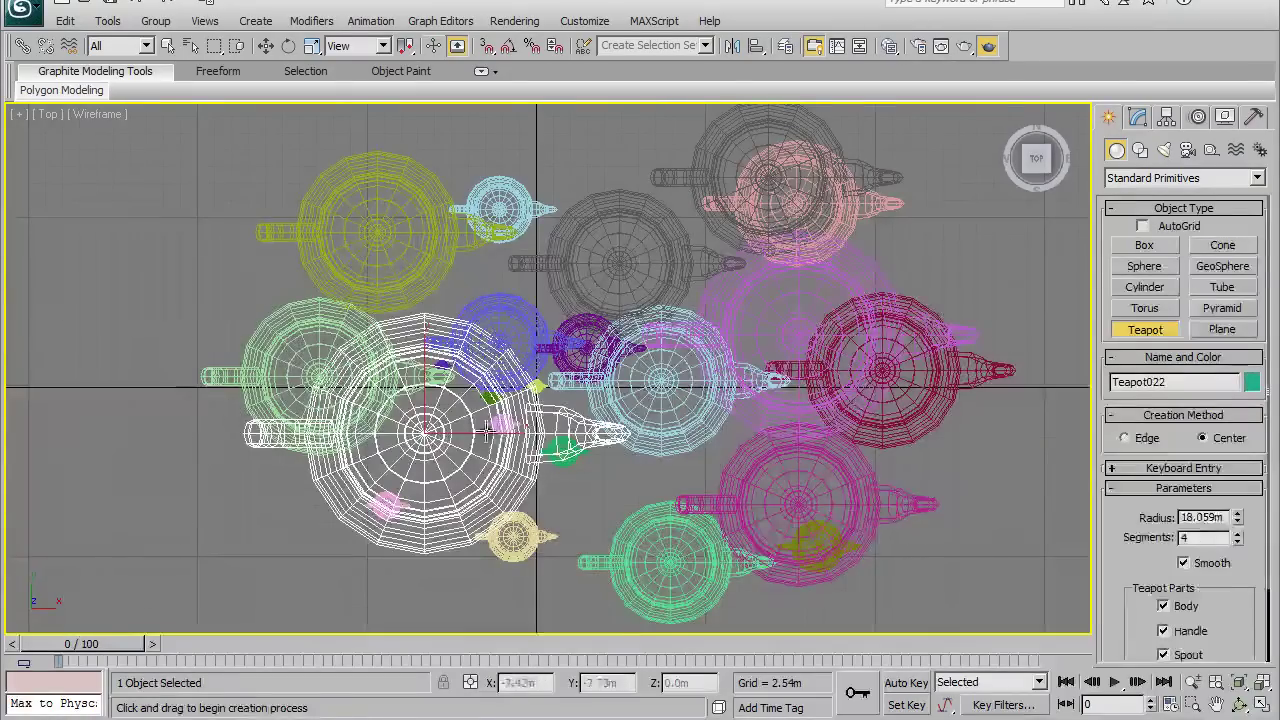
# Step: Exit teapot creation and pan the Top view to the left
pyautogui.rightClick(618, 469)
pyautogui.moveTo(618, 469)
pyautogui.mouseDown(button='middle')
pyautogui.moveTo(618, 362)
pyautogui.moveTo(675, 467)
pyautogui.mouseUp(button='middle')
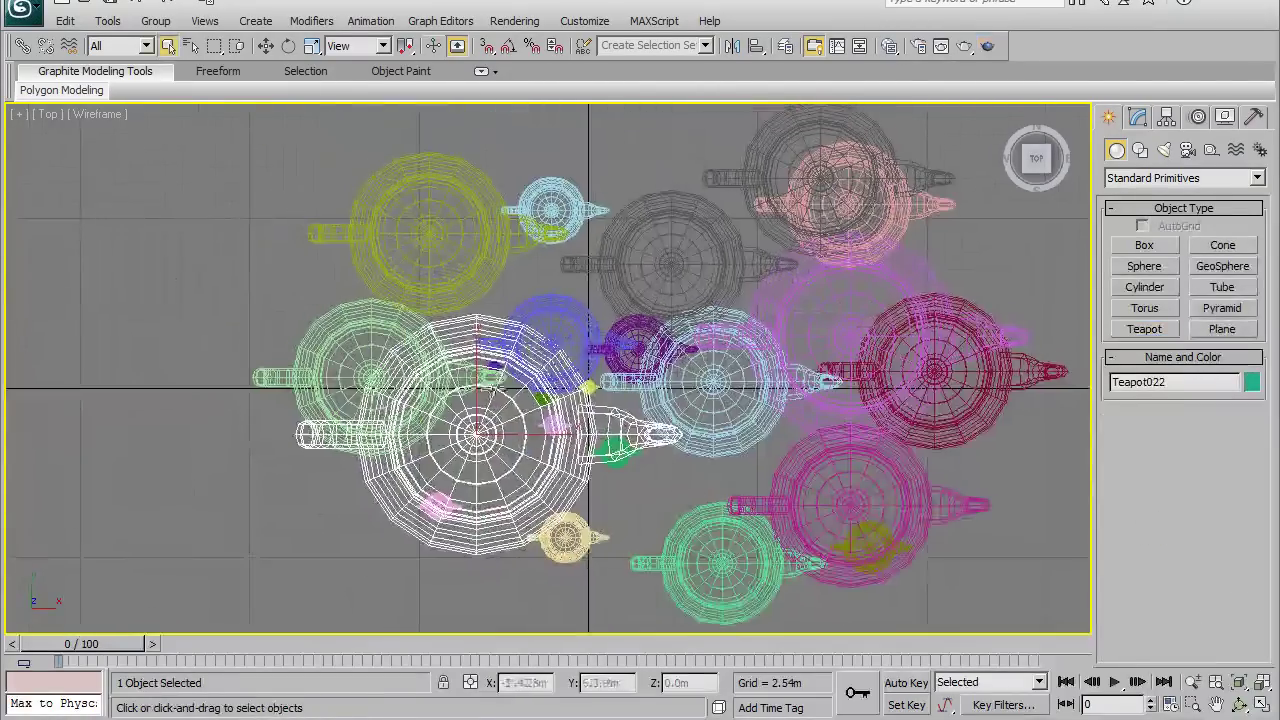
pyautogui.moveTo(612, 348); pyautogui.dragTo(490, 354, button='middle')
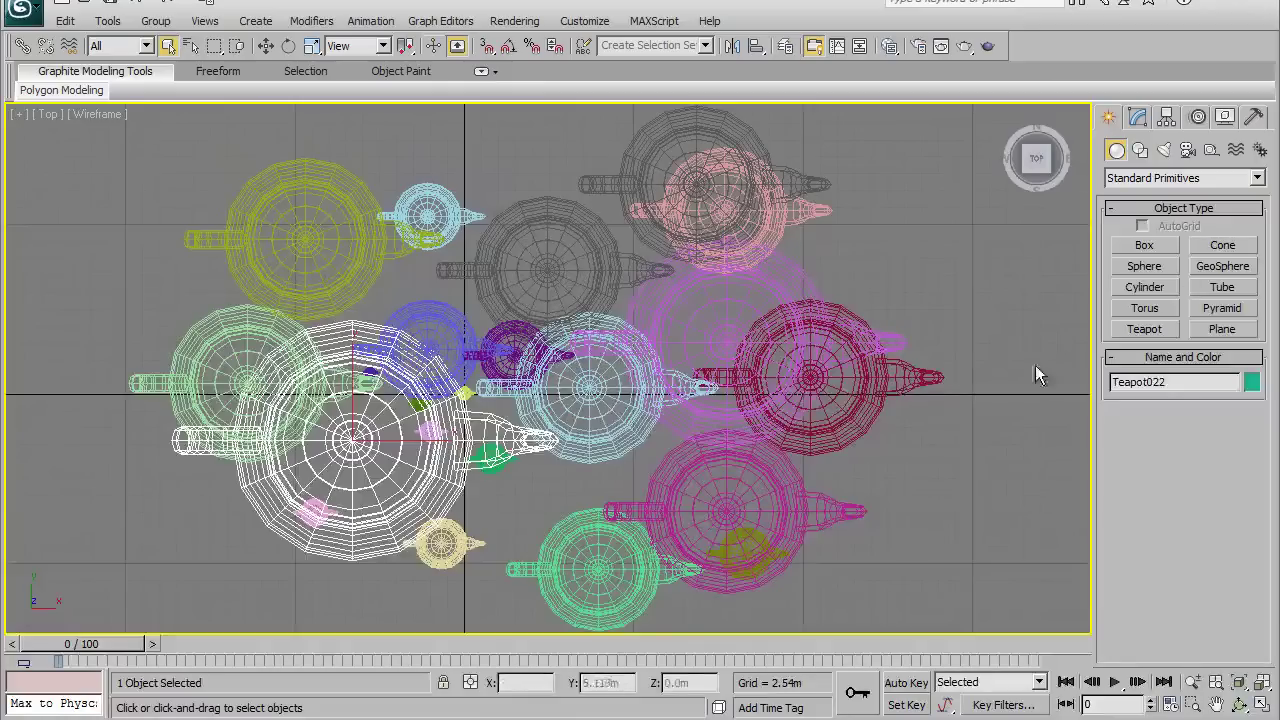
pyautogui.click(1145, 266)
# Step: Drag near the top of the view, then zoom Perspective out to show every teapot and maximize it
pyautogui.moveTo(516, 148); pyautogui.dragTo(561, 160)
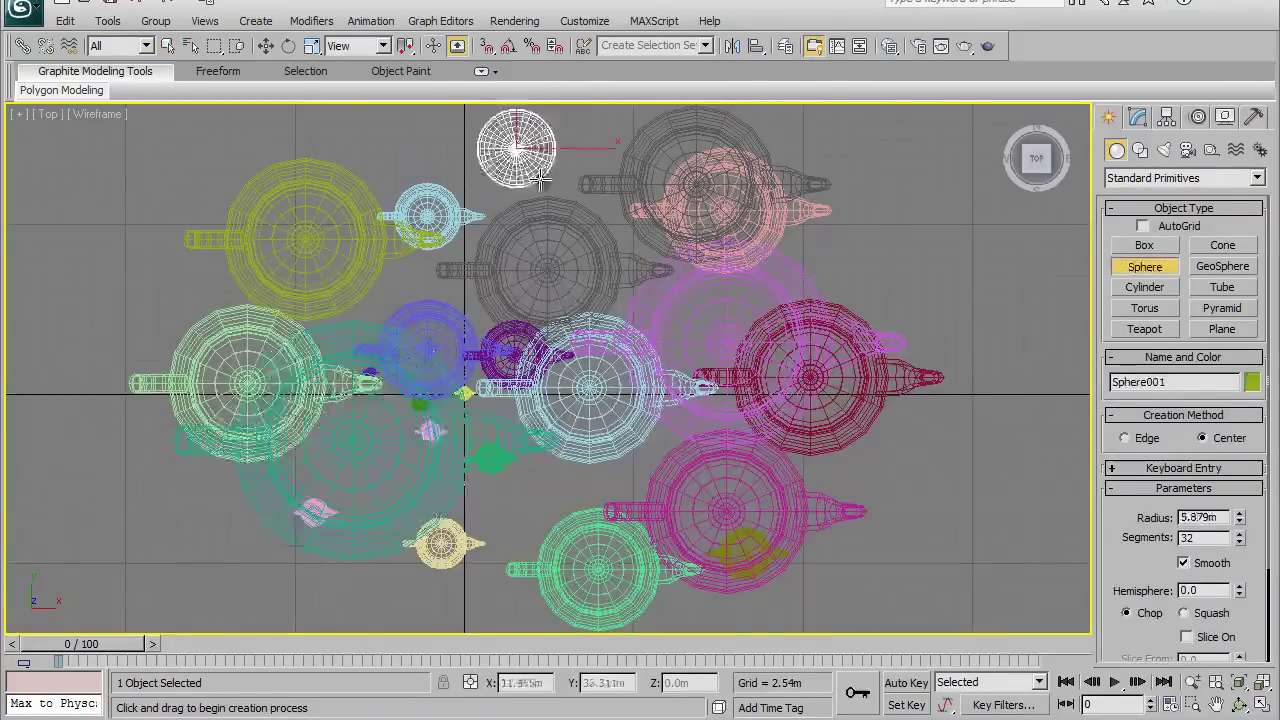
pyautogui.scroll(-5, 577, 265)
pyautogui.scroll(-1, 590, 300)
pyautogui.scroll(2, 635, 345)
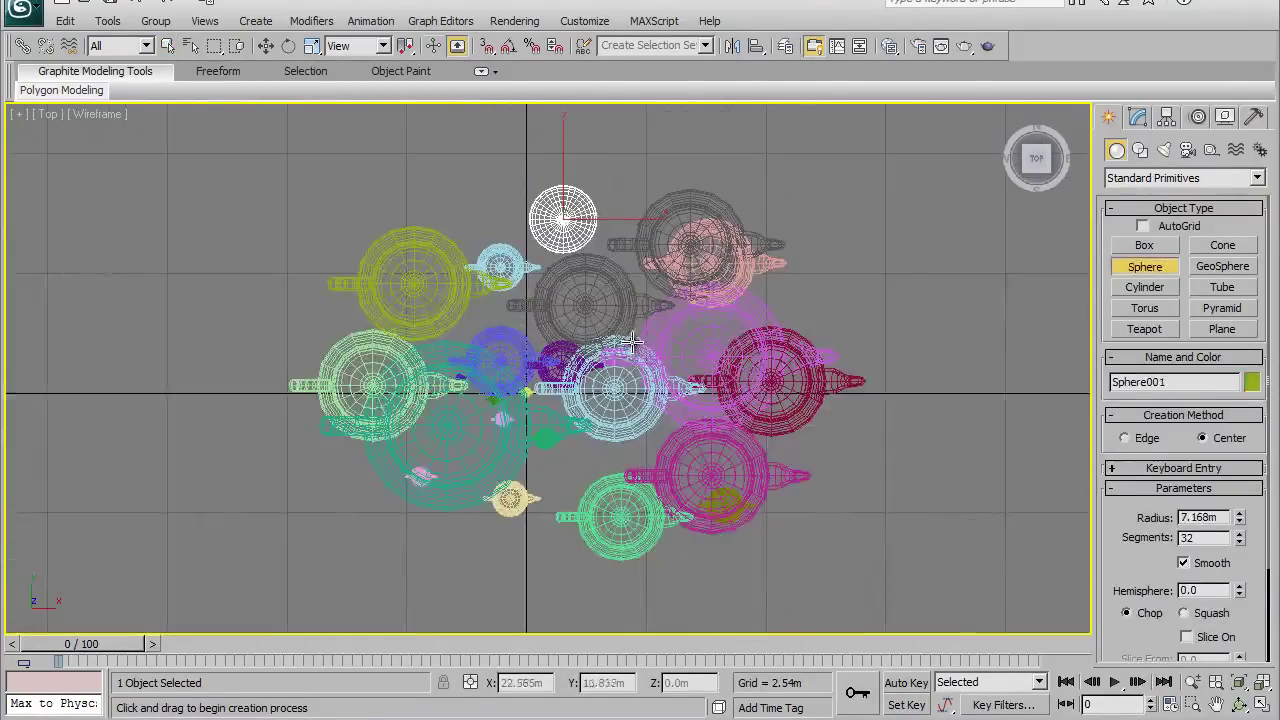
pyautogui.press('w')
pyautogui.scroll(3, 630, 388)
pyautogui.hotkey('alt', 'w')
pyautogui.rightClick(797, 488)
pyautogui.hotkey('alt', 'z')
pyautogui.moveTo(848, 465)
pyautogui.mouseDown()
pyautogui.moveTo(858, 588)
pyautogui.moveTo(848, 541)
pyautogui.mouseUp()
pyautogui.hotkey('alt', 'w')
# Step: Pan, zoom and orbit close in on the teapot group, then reselect Sphere001 with Move active
pyautogui.moveTo(646, 430)
pyautogui.mouseDown(button='middle')
pyautogui.moveTo(943, 411)
pyautogui.moveTo(745, 405)
pyautogui.mouseUp(button='middle')
pyautogui.moveTo(745, 380); pyautogui.dragTo(752, 420)
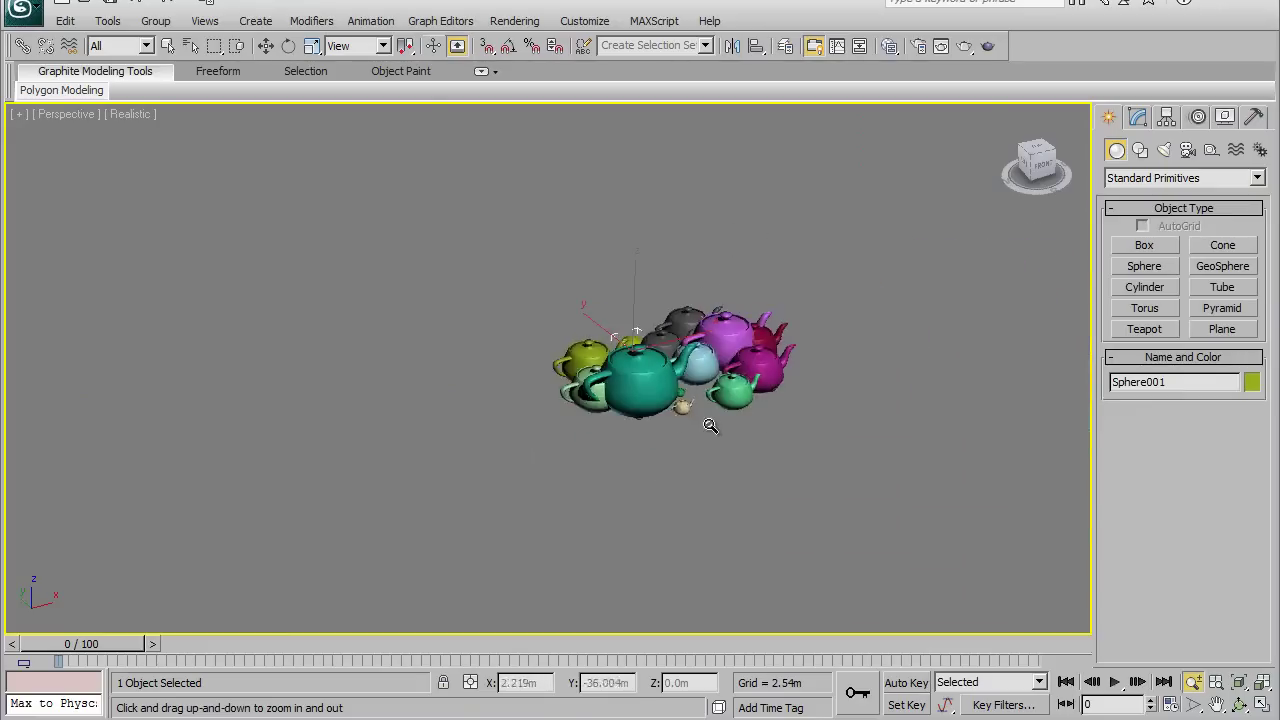
pyautogui.moveTo(700, 448)
pyautogui.mouseDown(button='middle')
pyautogui.moveTo(1071, 403)
pyautogui.moveTo(551, 391)
pyautogui.mouseUp(button='middle')
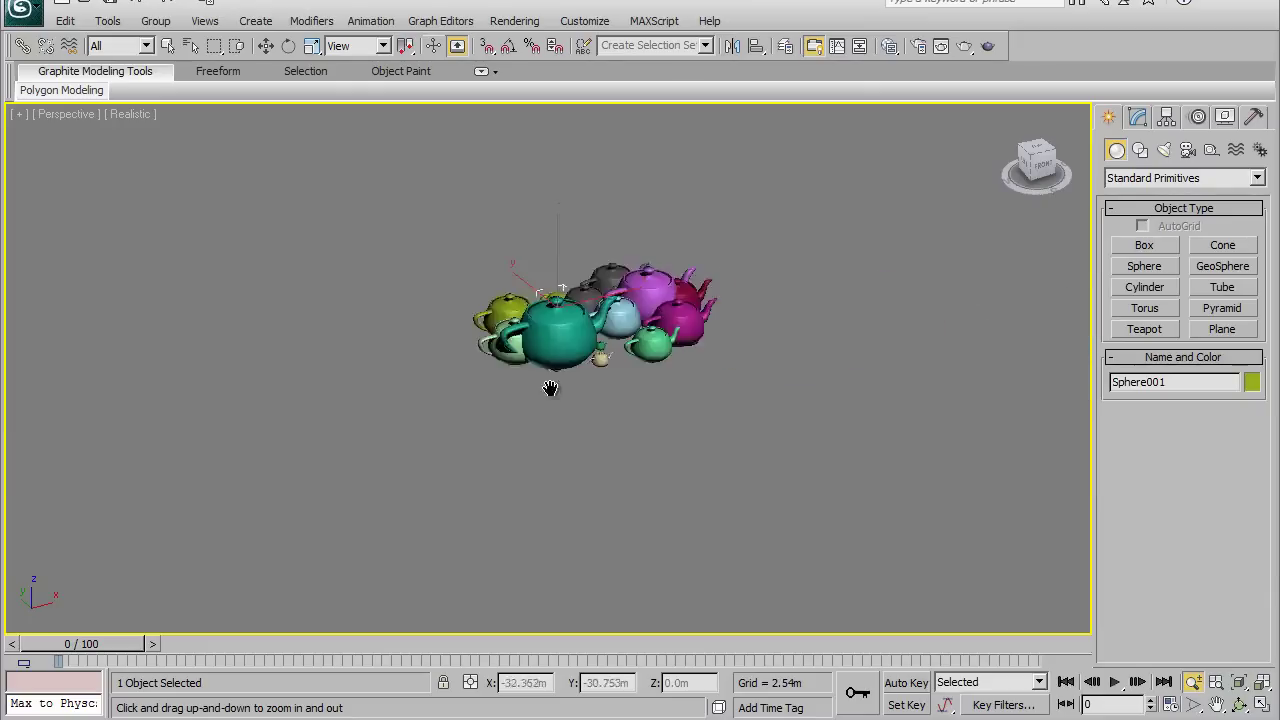
pyautogui.scroll(4, 550, 400)
pyautogui.moveTo(550, 403); pyautogui.dragTo(494, 342)
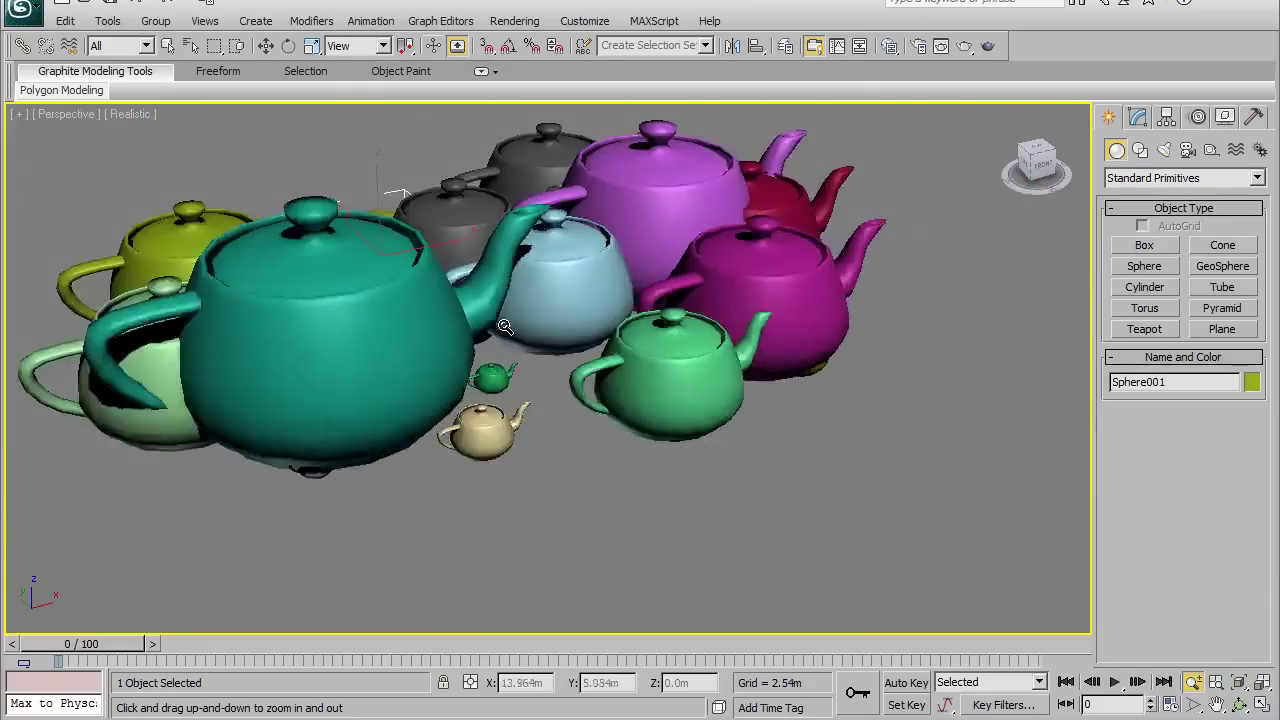
pyautogui.keyDown('alt'); pyautogui.moveTo(494, 342); pyautogui.dragTo(712, 233, button='middle'); pyautogui.keyUp('alt')
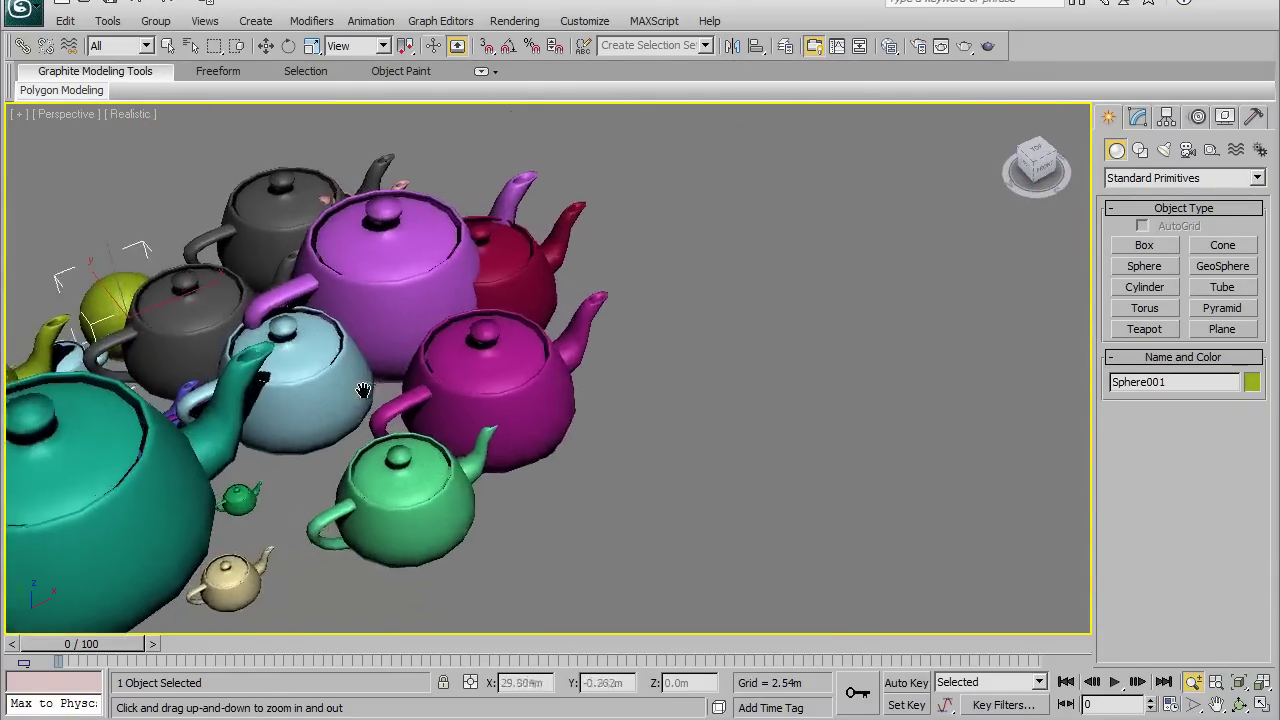
pyautogui.press('w')
pyautogui.click(665, 280)
pyautogui.click(108, 295)
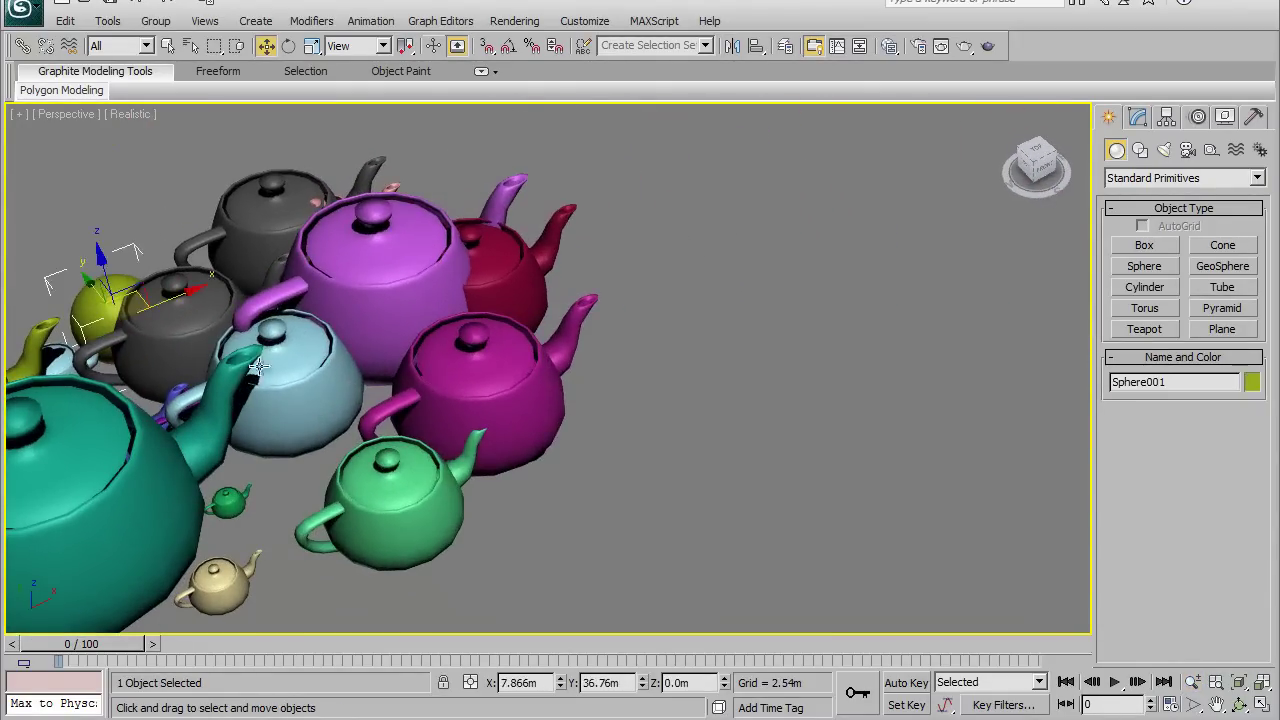
# Step: Orbit and zoom around the teapot group, viewing it from above
pyautogui.keyDown('alt'); pyautogui.moveTo(530, 418); pyautogui.dragTo(505, 405, button='middle'); pyautogui.keyUp('alt')
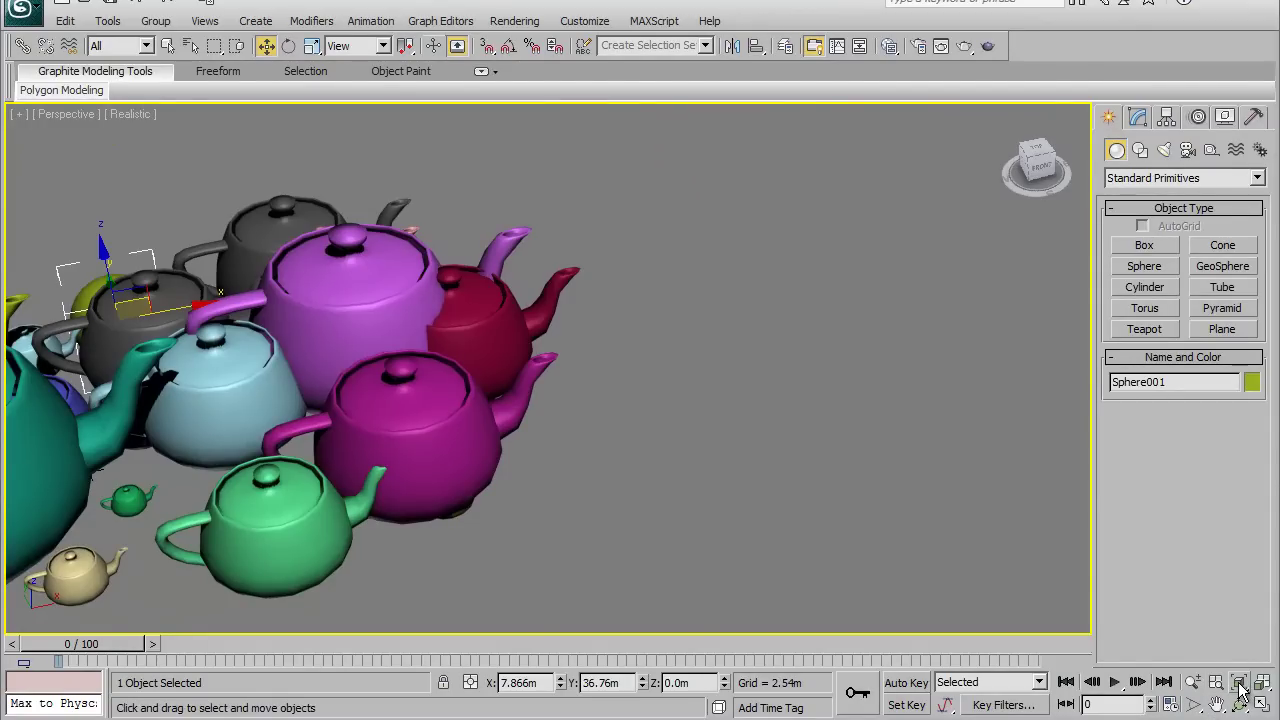
pyautogui.click(1240, 684)
pyautogui.moveTo(591, 448)
pyautogui.keyDown('alt'); pyautogui.mouseDown(button='middle')
pyautogui.moveTo(840, 434)
pyautogui.moveTo(1020, 397)
pyautogui.moveTo(834, 357)
pyautogui.moveTo(607, 391)
pyautogui.moveTo(887, 406)
pyautogui.mouseUp(button='middle'); pyautogui.keyUp('alt')
pyautogui.moveTo(763, 383)
pyautogui.keyDown('alt'); pyautogui.mouseDown(button='middle')
pyautogui.moveTo(549, 402)
pyautogui.moveTo(591, 357)
pyautogui.moveTo(648, 360)
pyautogui.moveTo(586, 364)
pyautogui.mouseUp(button='middle'); pyautogui.keyUp('alt')
pyautogui.hotkey('alt', 'z')
pyautogui.moveTo(580, 349)
pyautogui.mouseDown()
pyautogui.moveTo(489, 403)
pyautogui.moveTo(653, 485)
pyautogui.mouseUp()
pyautogui.moveTo(653, 485)
pyautogui.keyDown('alt'); pyautogui.mouseDown(button='middle')
pyautogui.moveTo(805, 411)
pyautogui.moveTo(757, 403)
pyautogui.moveTo(886, 418)
pyautogui.moveTo(749, 423)
pyautogui.moveTo(654, 463)
pyautogui.mouseUp(button='middle'); pyautogui.keyUp('alt')
pyautogui.moveTo(654, 463)
pyautogui.mouseDown()
pyautogui.moveTo(827, 397)
pyautogui.moveTo(917, 340)
pyautogui.moveTo(865, 381)
pyautogui.mouseUp()
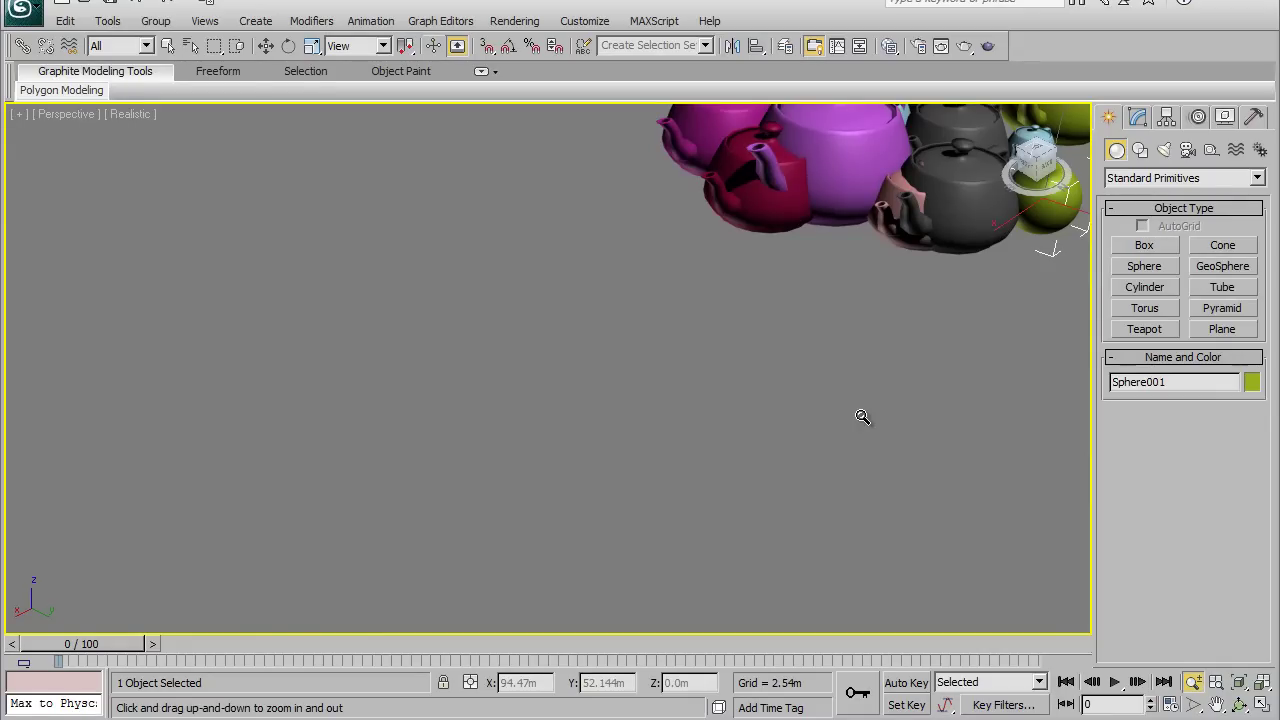
pyautogui.moveTo(857, 416)
pyautogui.mouseDown()
pyautogui.moveTo(743, 371)
pyautogui.moveTo(791, 352)
pyautogui.mouseUp()
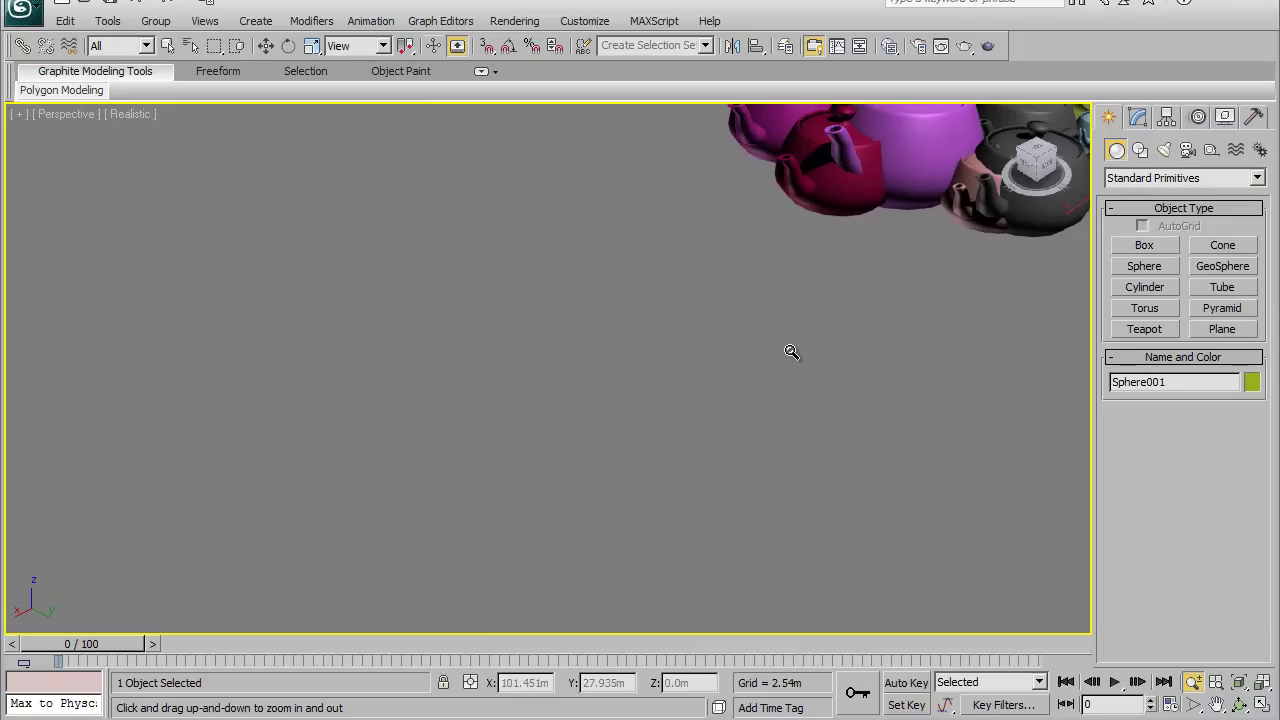
# Step: Zoom Extents Selected on Sphere001 with Z, then fine-tune the zoom around it
pyautogui.press('z')
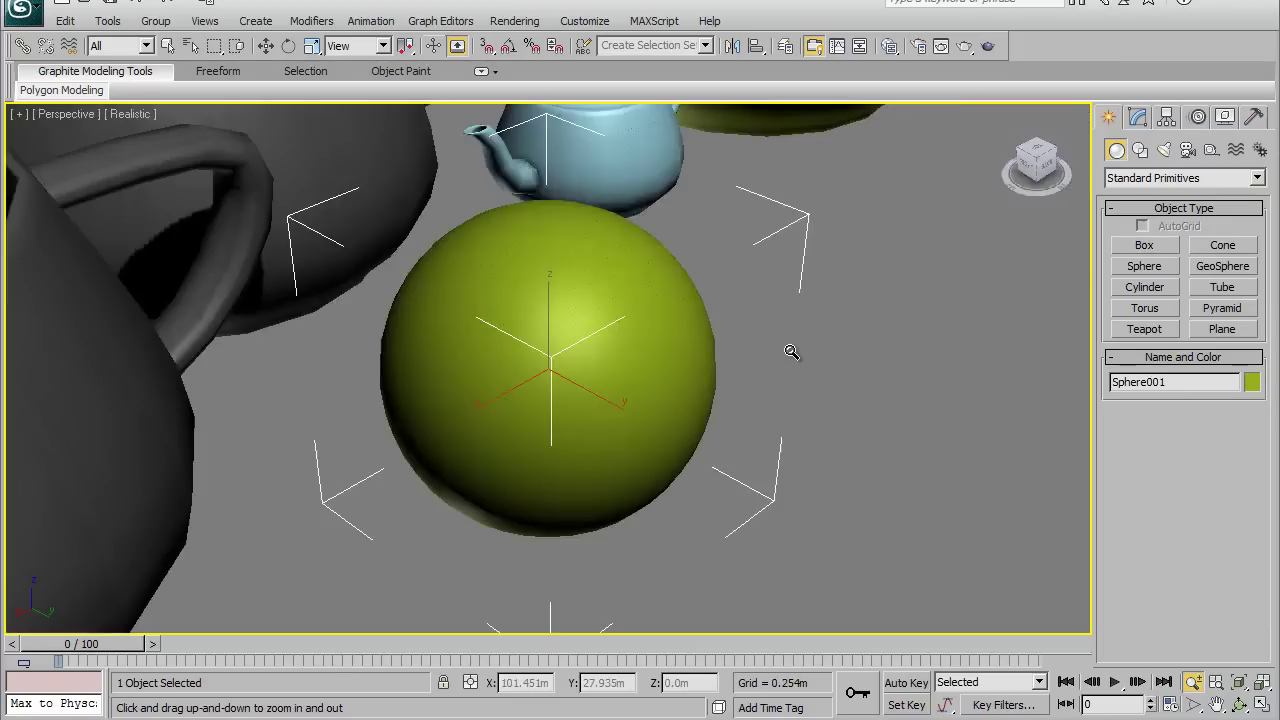
pyautogui.moveTo(737, 423)
pyautogui.mouseDown()
pyautogui.moveTo(571, 409)
pyautogui.moveTo(651, 411)
pyautogui.moveTo(629, 391)
pyautogui.moveTo(863, 314)
pyautogui.moveTo(1020, 243)
pyautogui.mouseUp()
pyautogui.moveTo(963, 300); pyautogui.dragTo(941, 329)
pyautogui.moveTo(637, 420)
pyautogui.mouseDown()
pyautogui.moveTo(671, 349)
pyautogui.moveTo(600, 380)
pyautogui.moveTo(501, 363)
pyautogui.moveTo(623, 351)
pyautogui.moveTo(629, 400)
pyautogui.moveTo(763, 349)
pyautogui.moveTo(721, 321)
pyautogui.moveTo(571, 363)
pyautogui.moveTo(583, 366)
pyautogui.moveTo(551, 345)
pyautogui.moveTo(551, 381)
pyautogui.moveTo(672, 383)
pyautogui.moveTo(625, 382)
pyautogui.moveTo(766, 349)
pyautogui.moveTo(825, 315)
pyautogui.moveTo(674, 357)
pyautogui.moveTo(737, 186)
pyautogui.mouseUp()
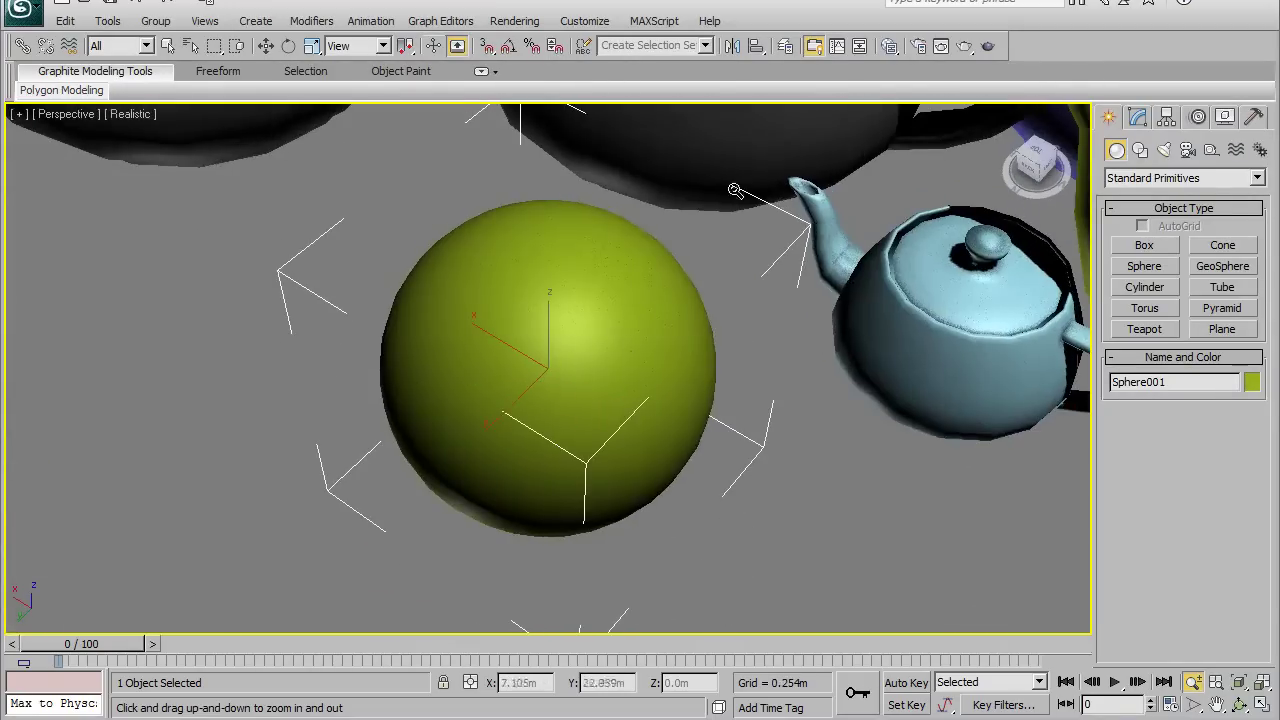
# Step: In Customize User Interface's Keyboard list, locate and select Zoom Extents Selected
pyautogui.click(603, 24)
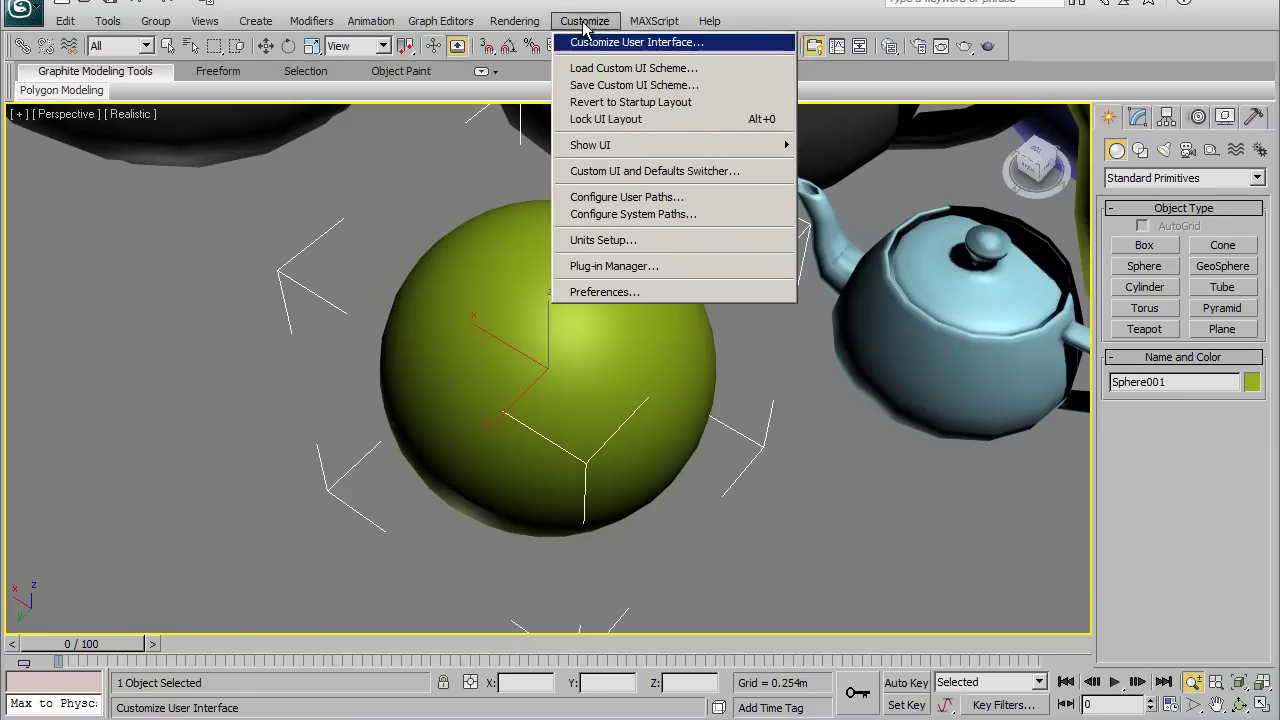
pyautogui.click(595, 45)
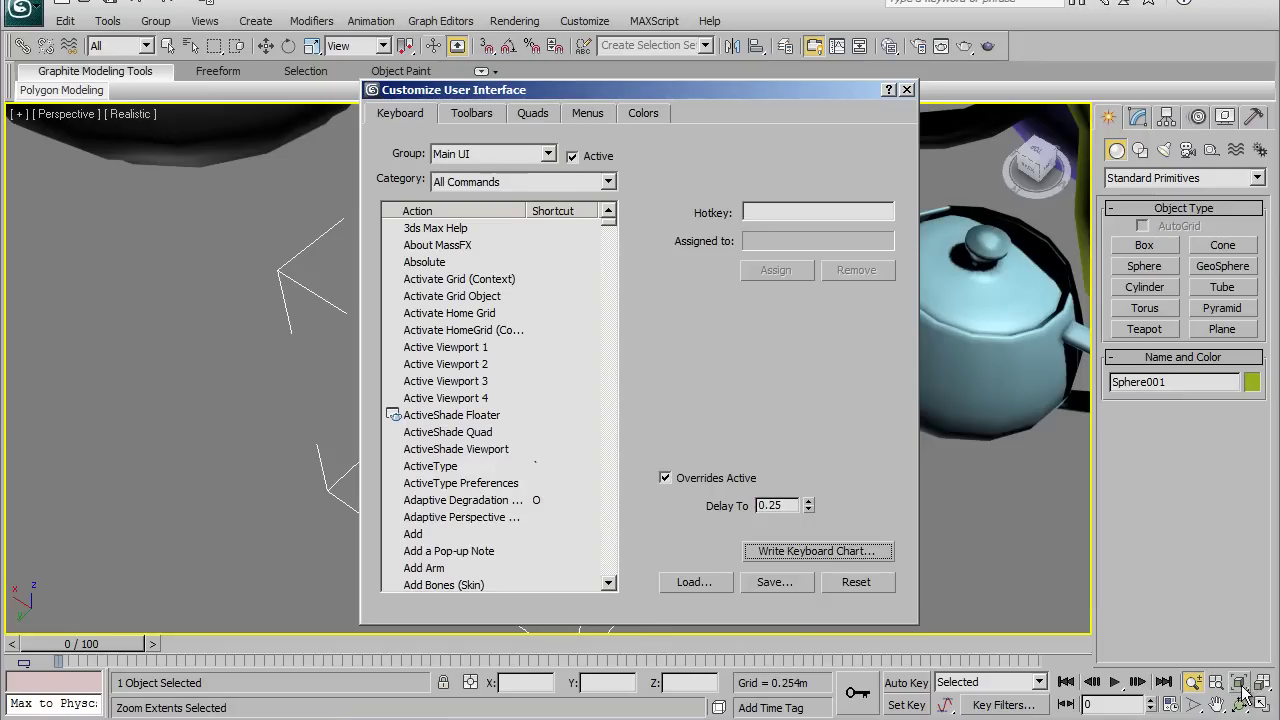
pyautogui.click(455, 347)
pyautogui.press('z')
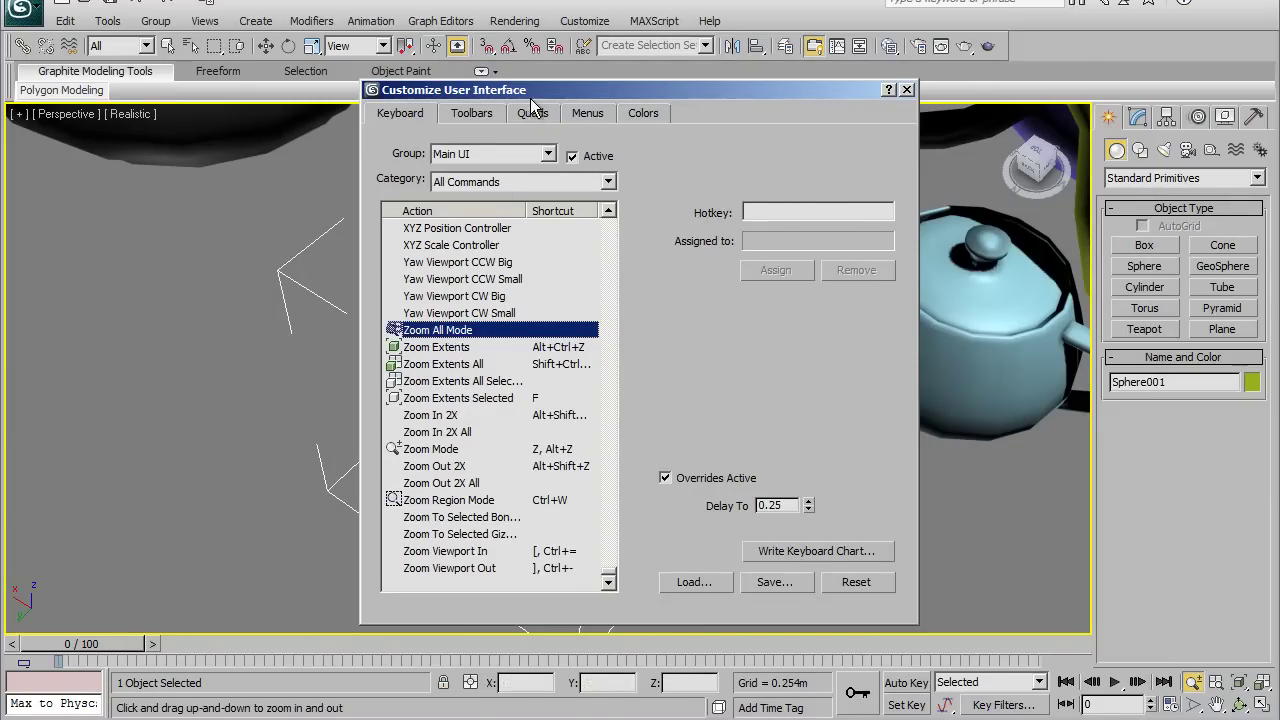
pyautogui.moveTo(528, 98); pyautogui.dragTo(655, 50)
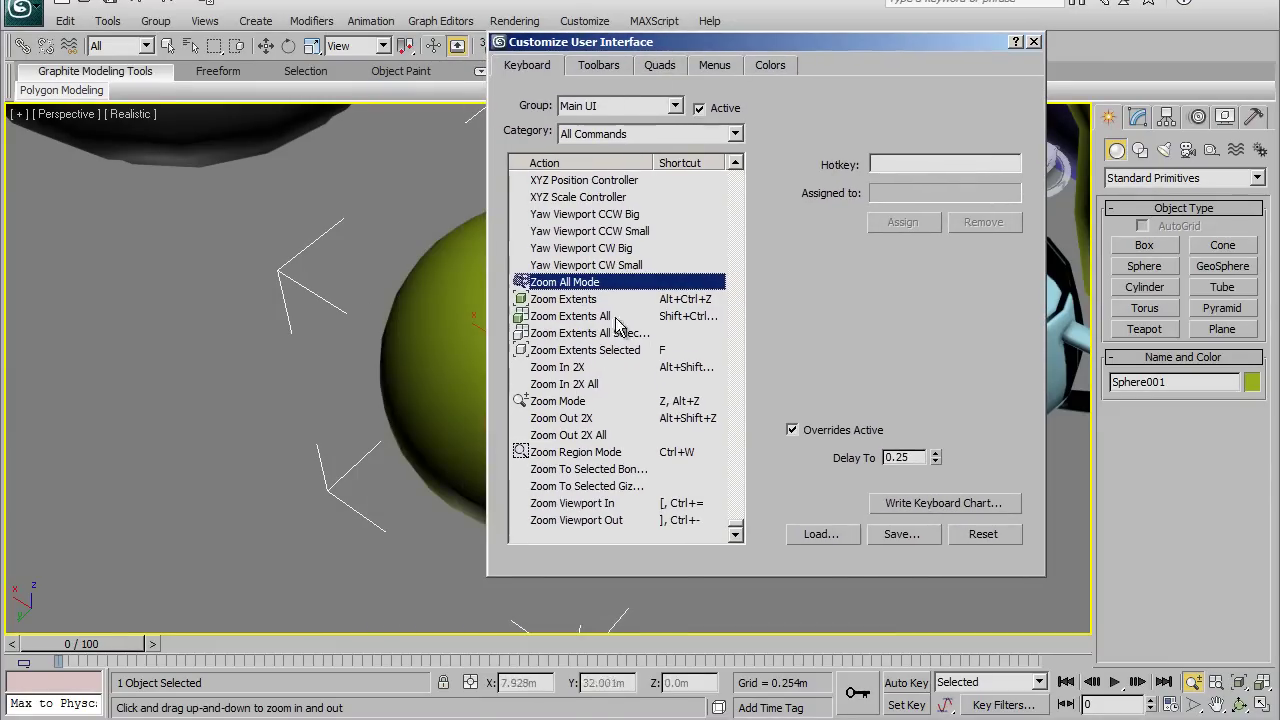
pyautogui.click(588, 318)
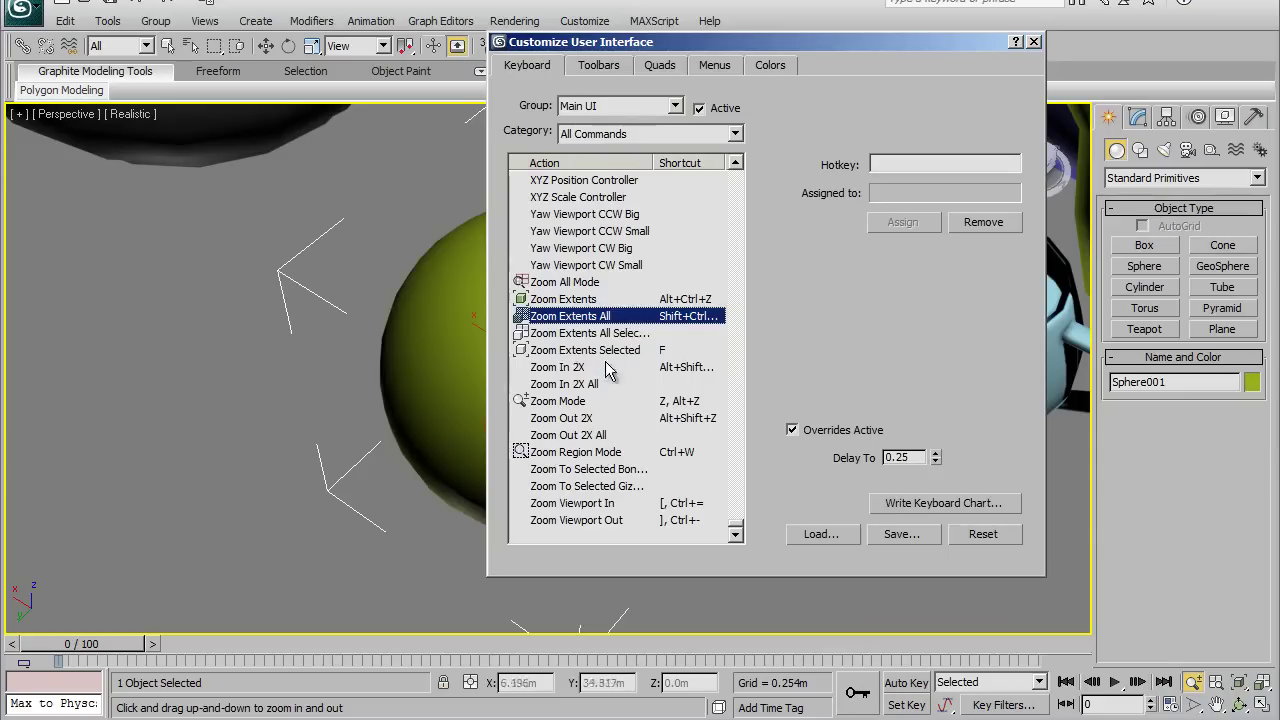
pyautogui.click(572, 351)
# Step: Assign the F hotkey to Zoom Extents Selected
pyautogui.click(896, 162)
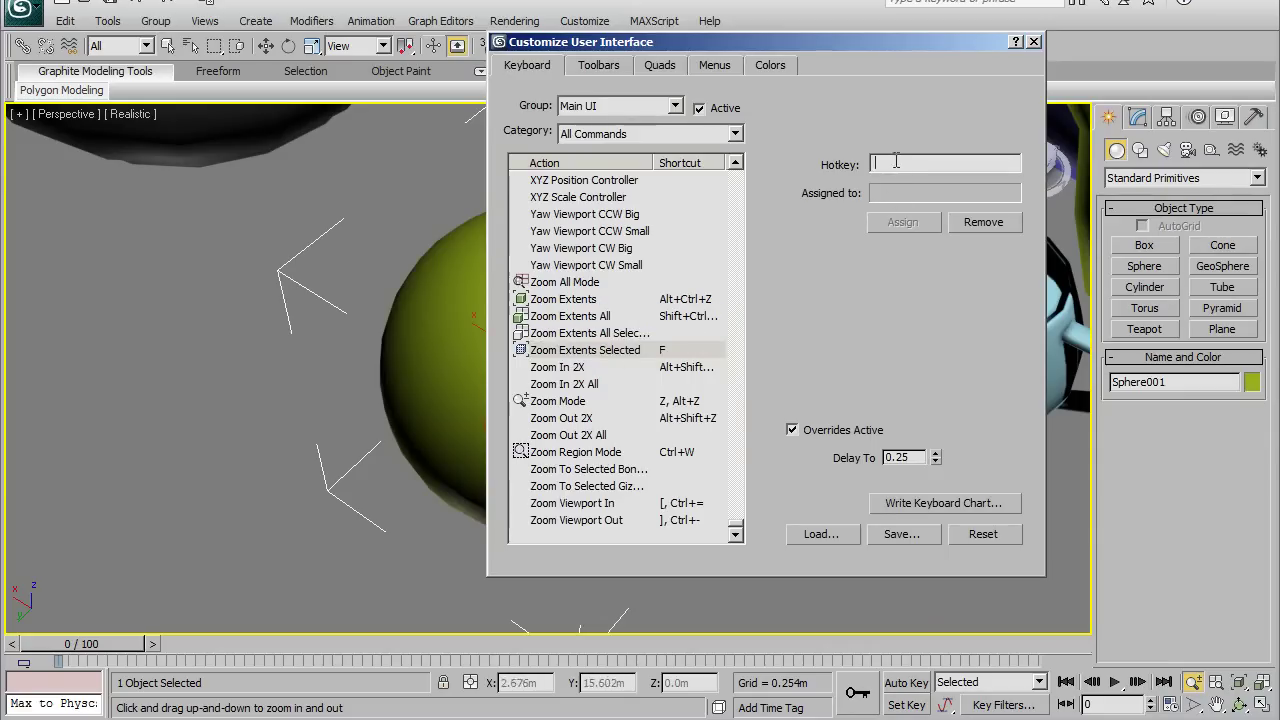
pyautogui.press('f')
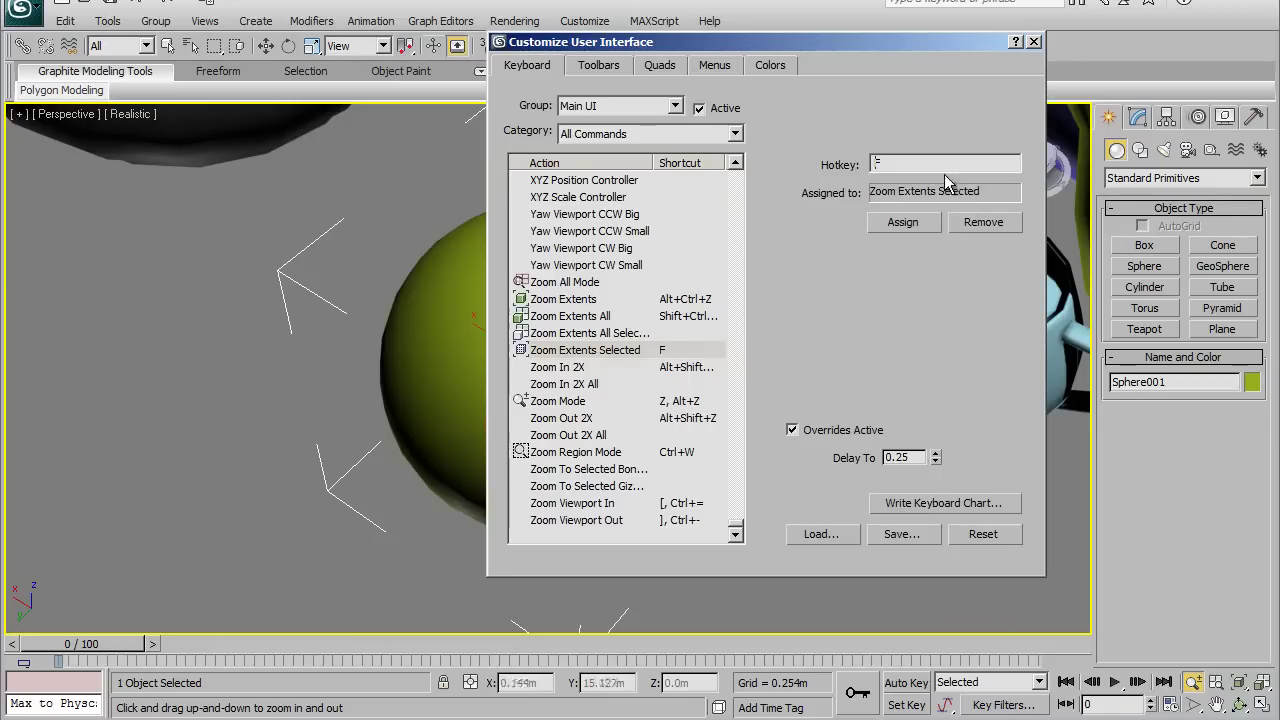
pyautogui.moveTo(839, 46); pyautogui.dragTo(809, 60)
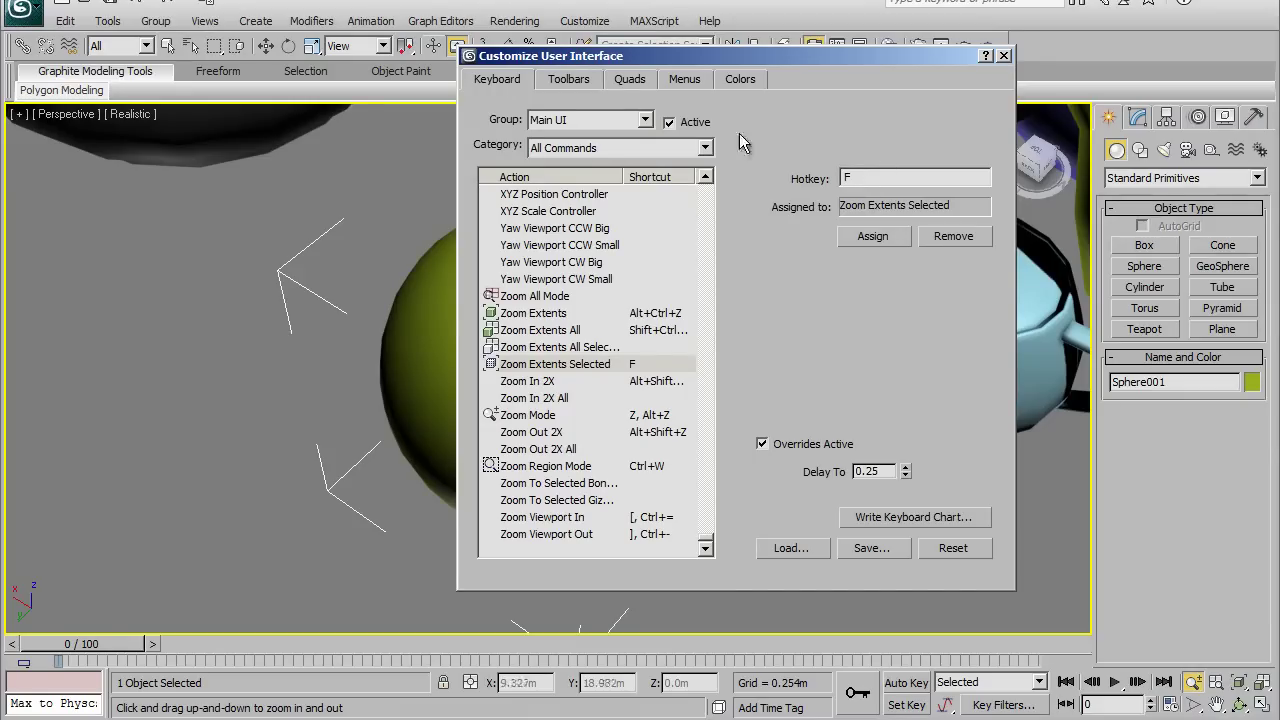
pyautogui.moveTo(755, 59); pyautogui.dragTo(731, 75)
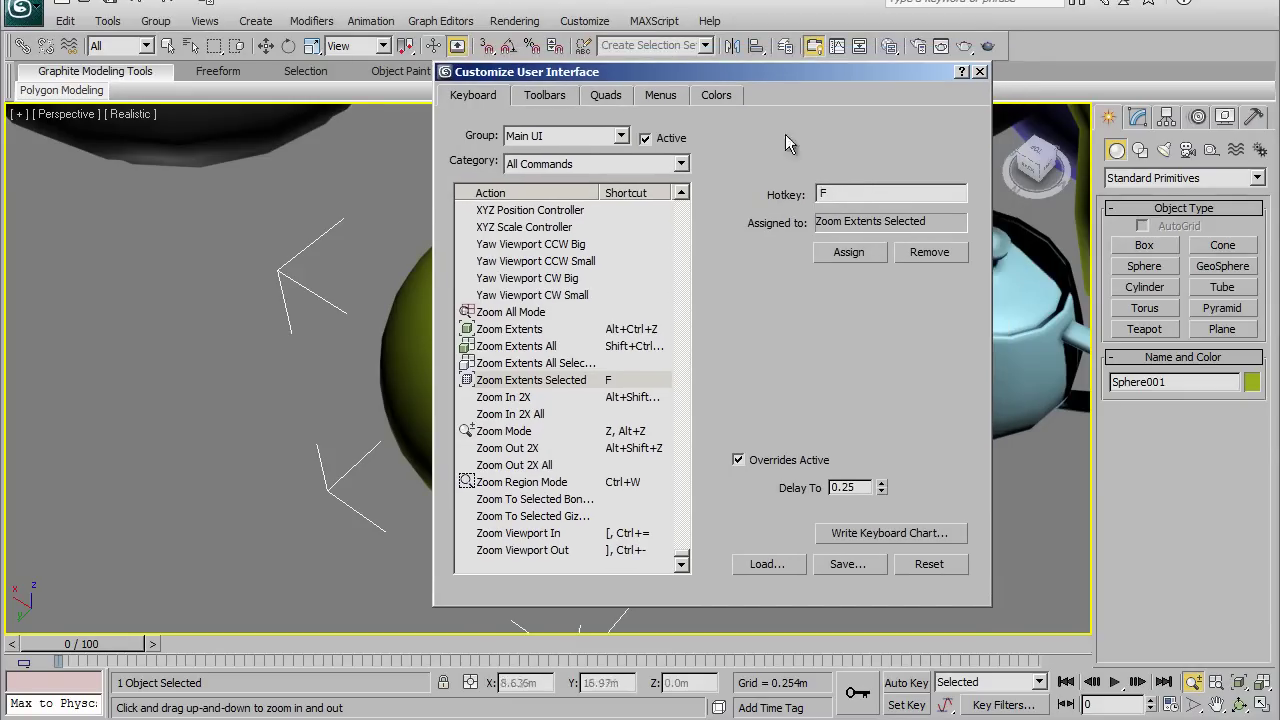
pyautogui.click(855, 255)
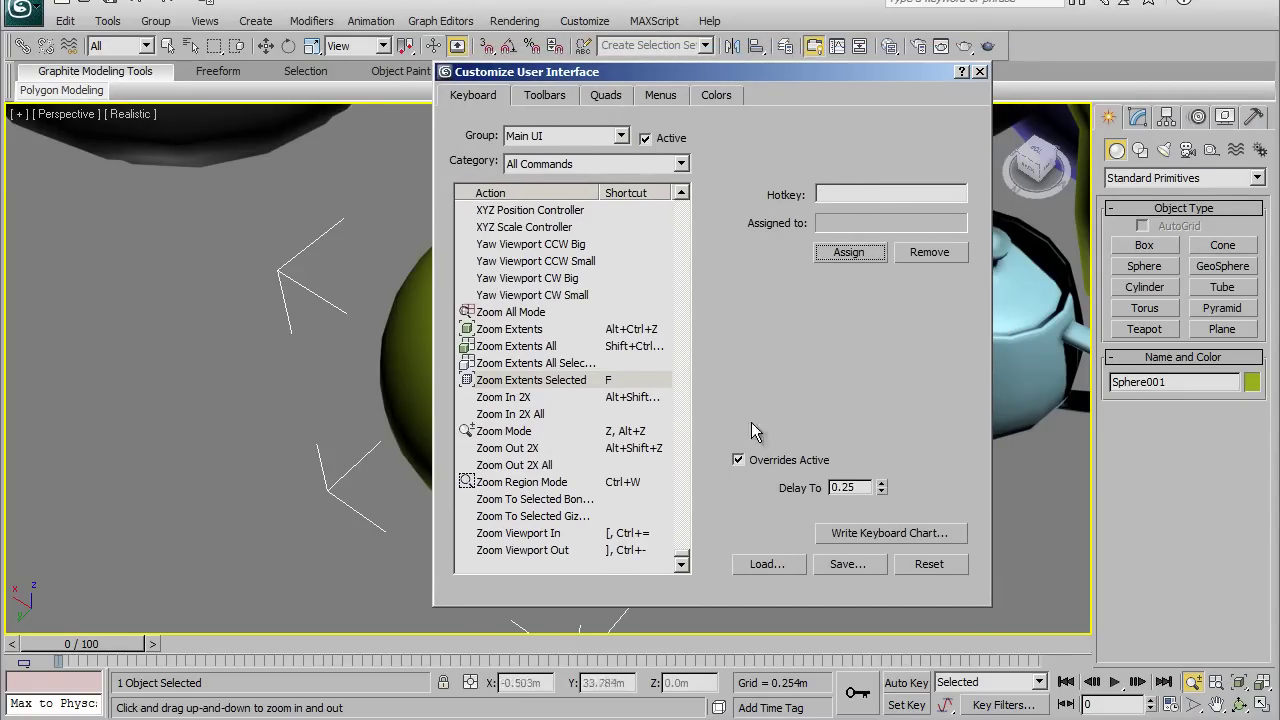
pyautogui.click(560, 384)
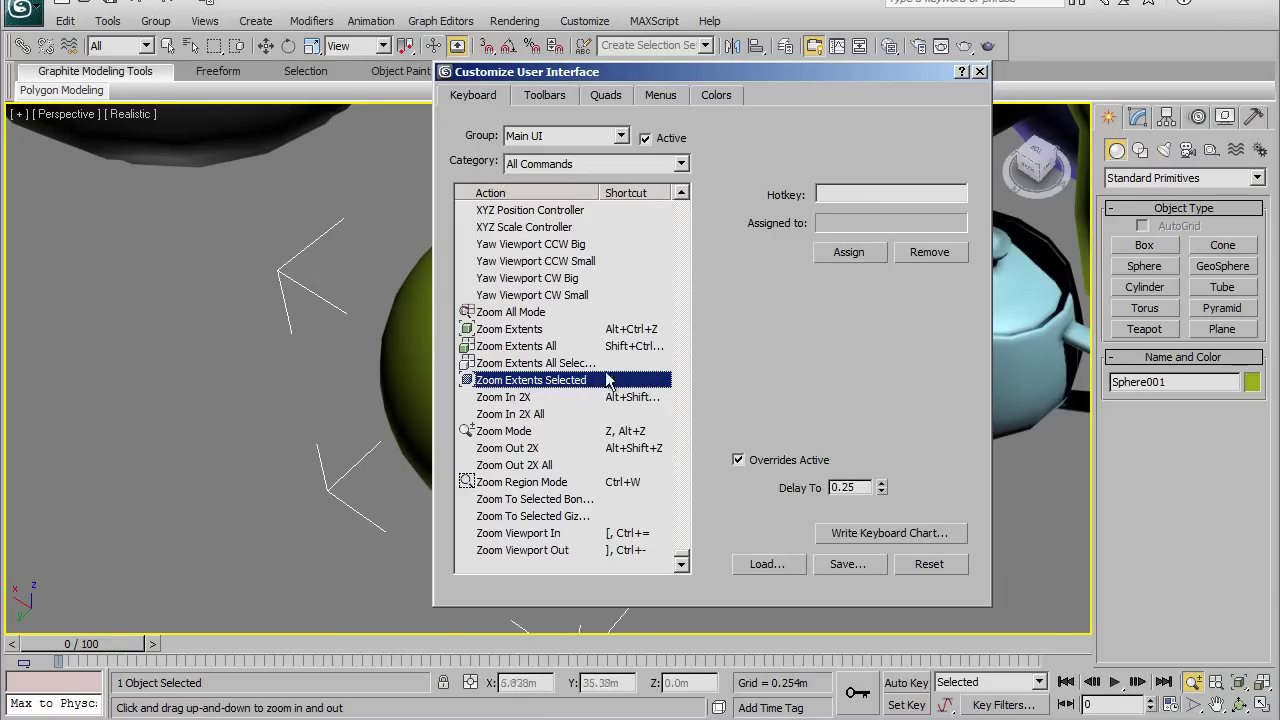
# Step: Scroll the keyboard action list to the F entries and select Front View
pyautogui.scroll(2, 549, 320)
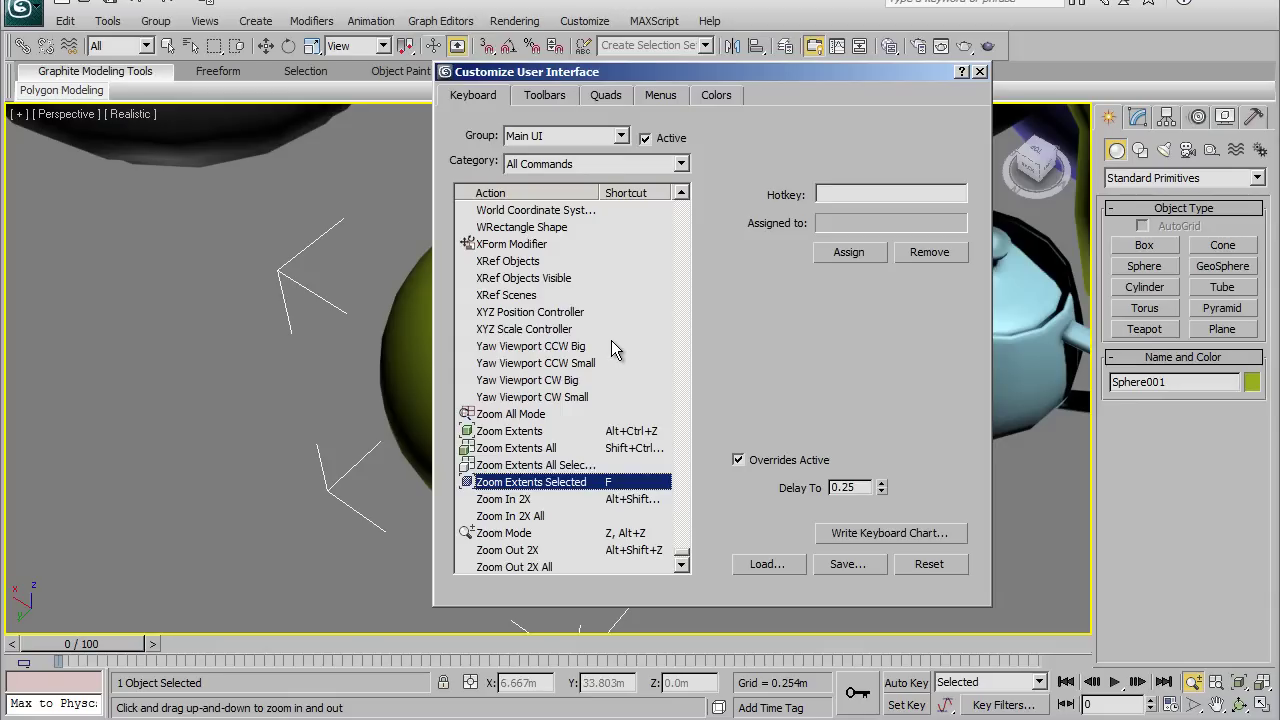
pyautogui.scroll(2, 615, 340)
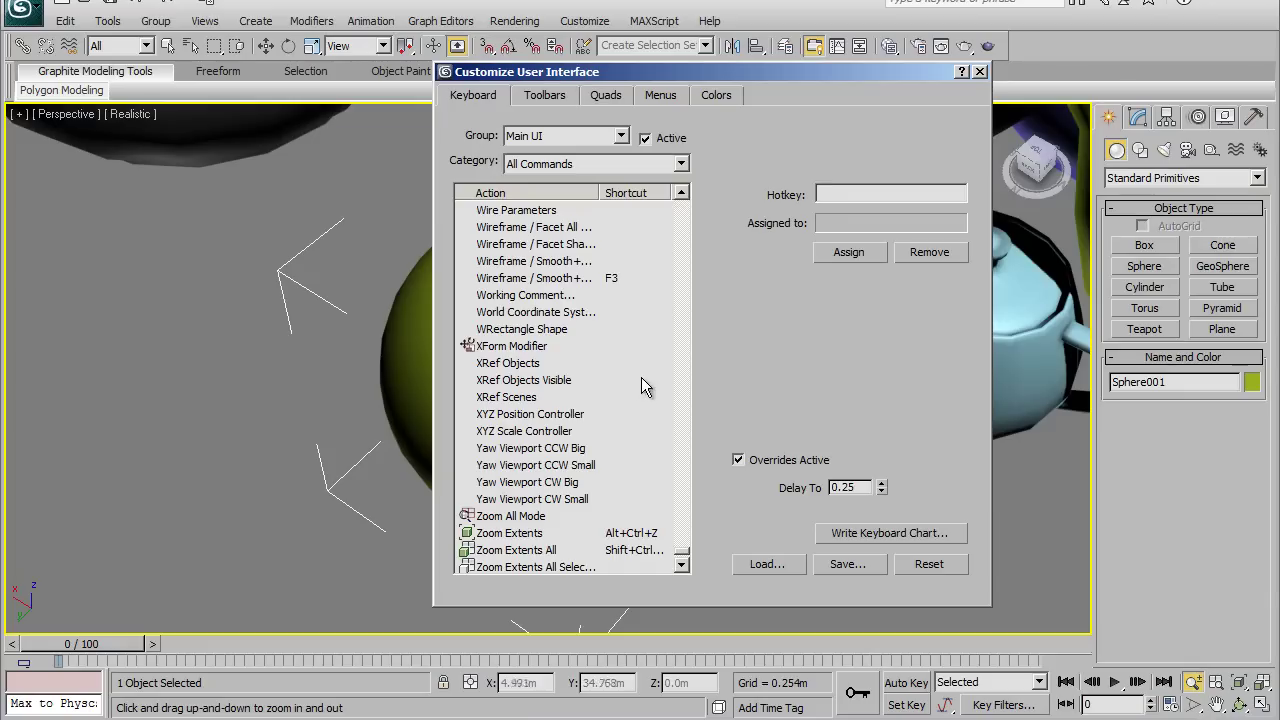
pyautogui.scroll(2, 616, 395)
pyautogui.scroll(1, 616, 395)
pyautogui.click(560, 280)
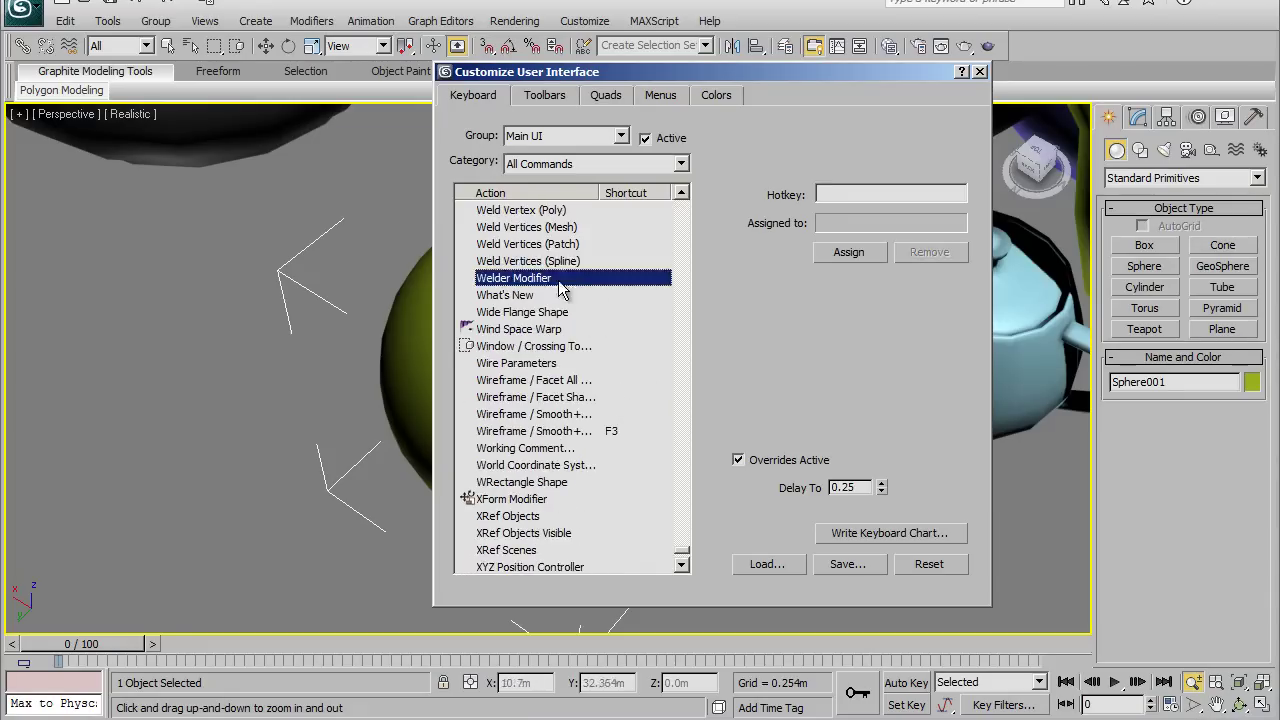
pyautogui.scroll(2, 588, 405)
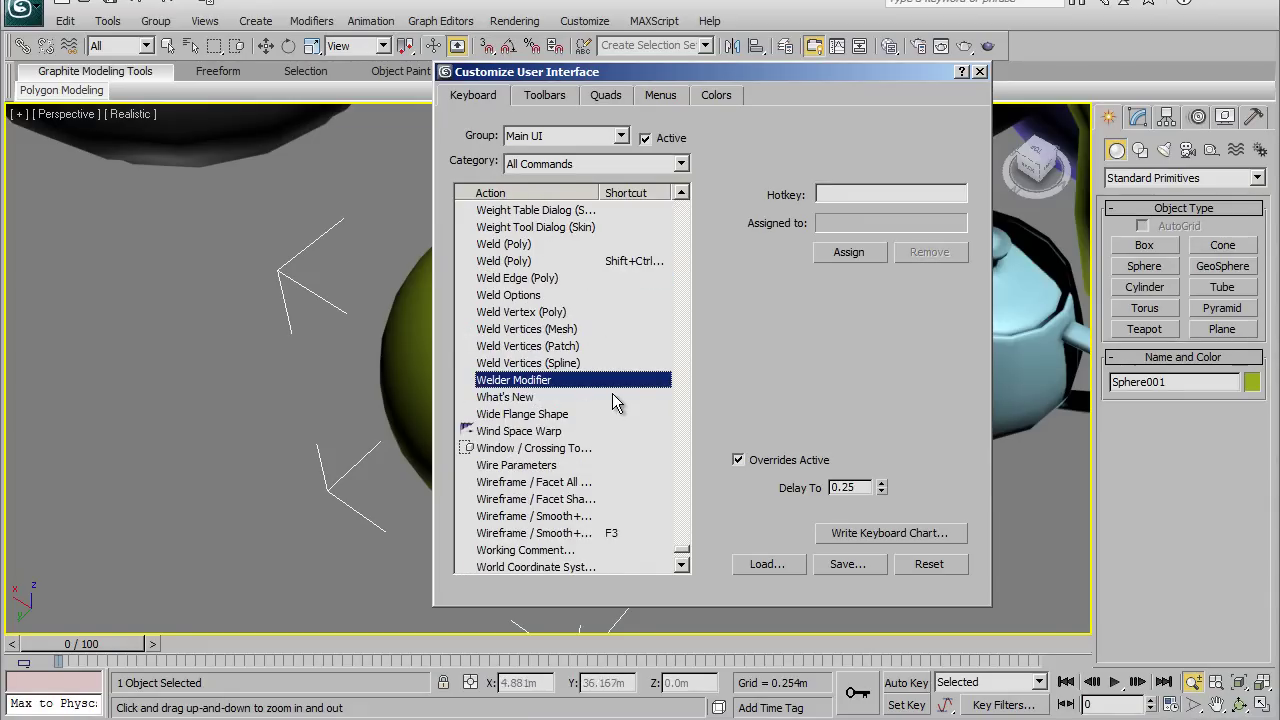
pyautogui.press('f')
pyautogui.scroll(2, 610, 390)
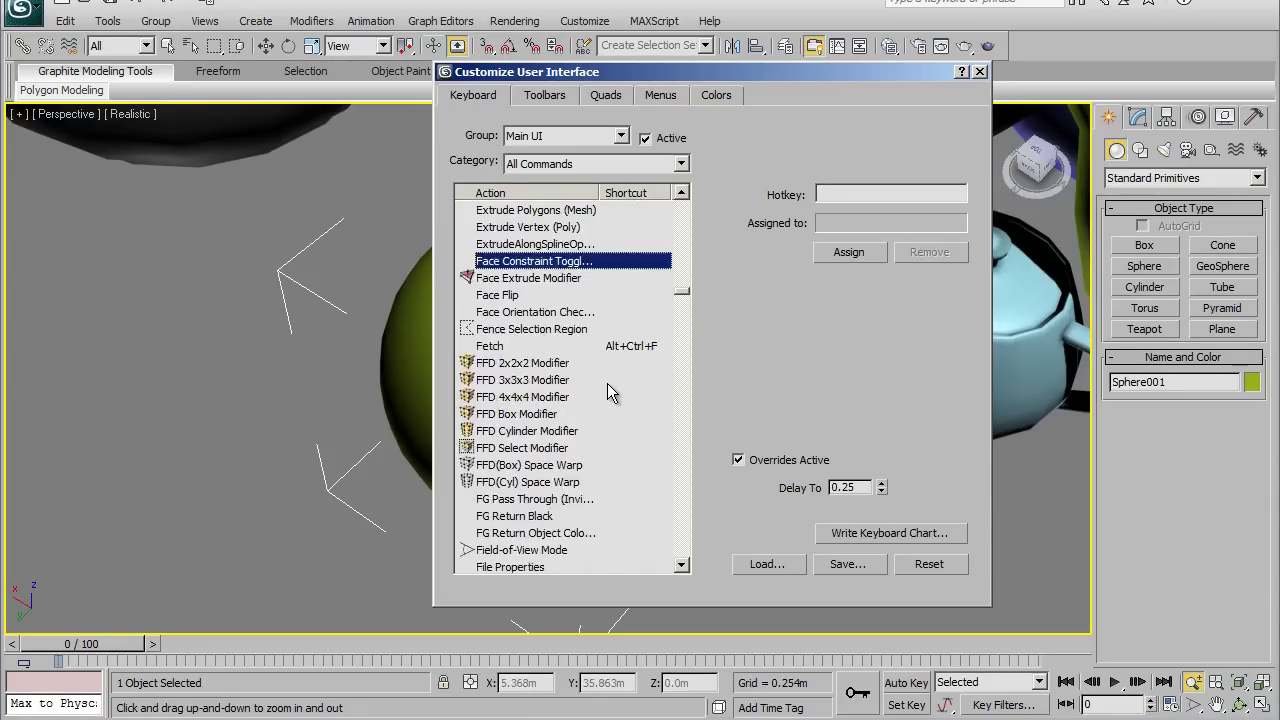
pyautogui.scroll(-3, 537, 318)
pyautogui.scroll(-2, 537, 318)
pyautogui.scroll(-2, 537, 318)
pyautogui.scroll(-3, 537, 318)
pyautogui.scroll(-2, 537, 318)
pyautogui.scroll(-2, 537, 318)
pyautogui.scroll(-4, 537, 318)
pyautogui.scroll(-4, 537, 318)
pyautogui.scroll(3, 537, 318)
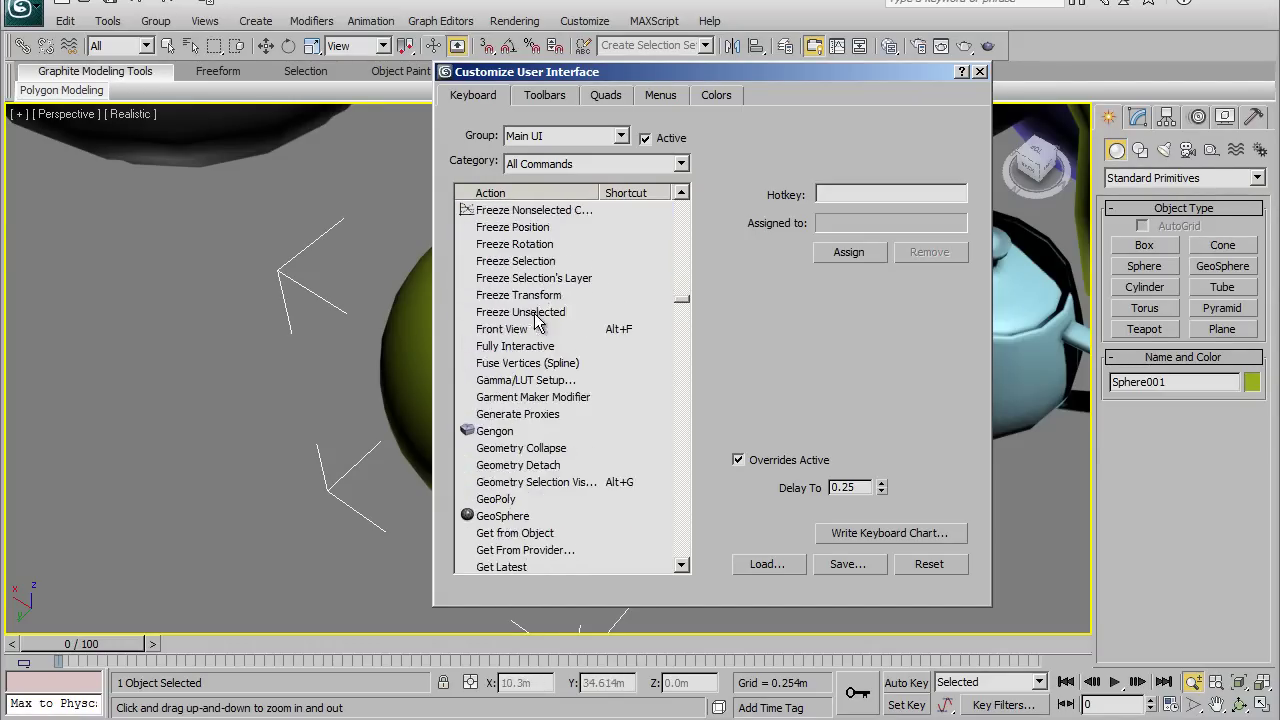
pyautogui.scroll(3, 575, 290)
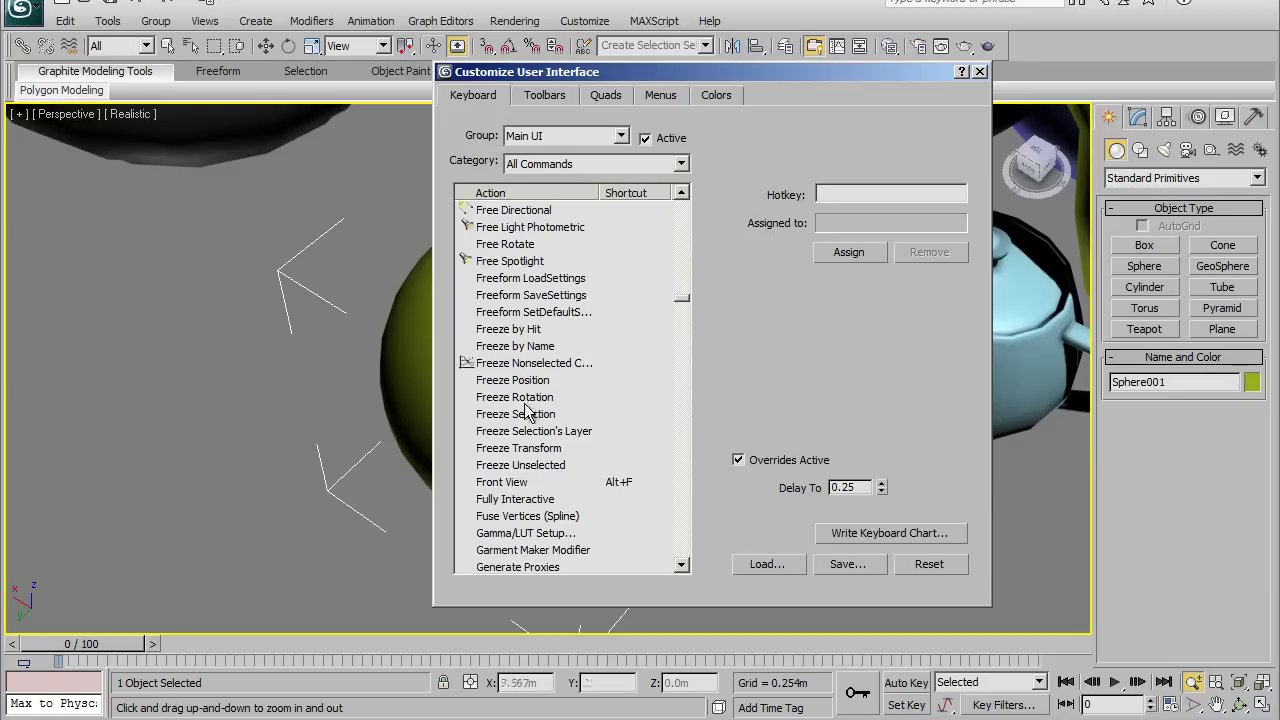
pyautogui.click(538, 466)
pyautogui.click(566, 482)
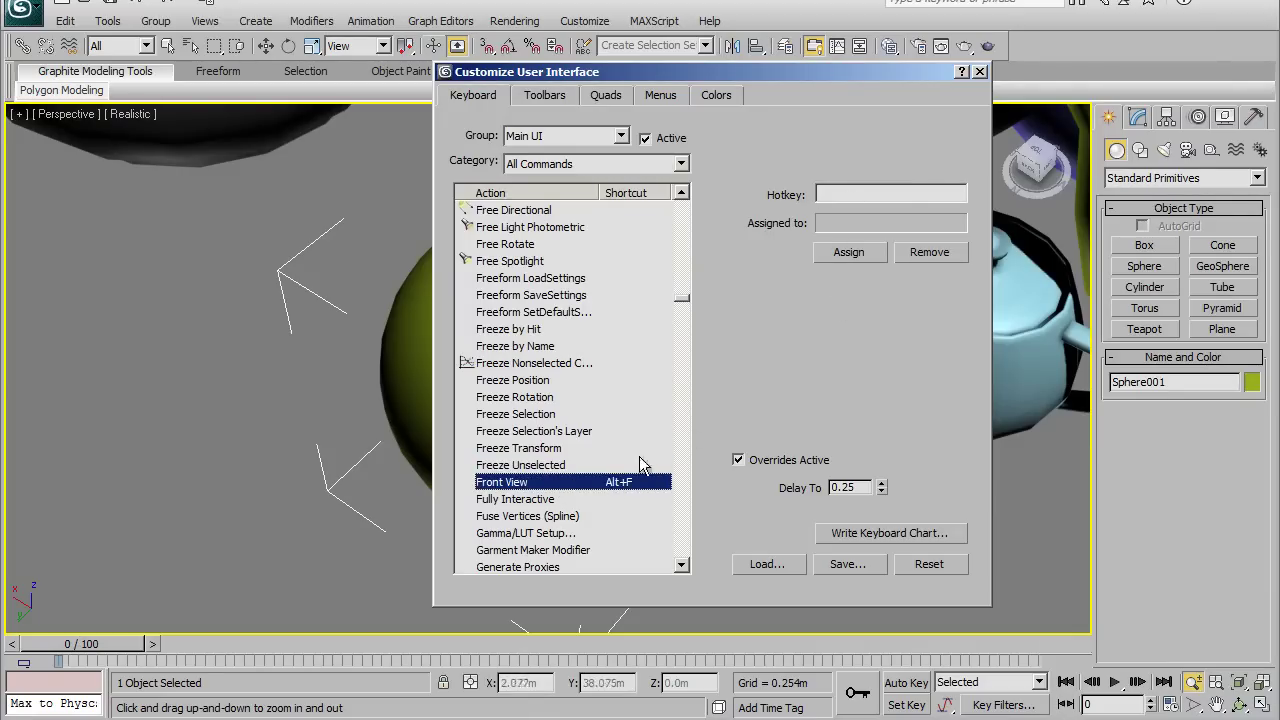
# Step: Enter Alt+F in the Hotkey field, showing it is already assigned to Front View
pyautogui.click(843, 195)
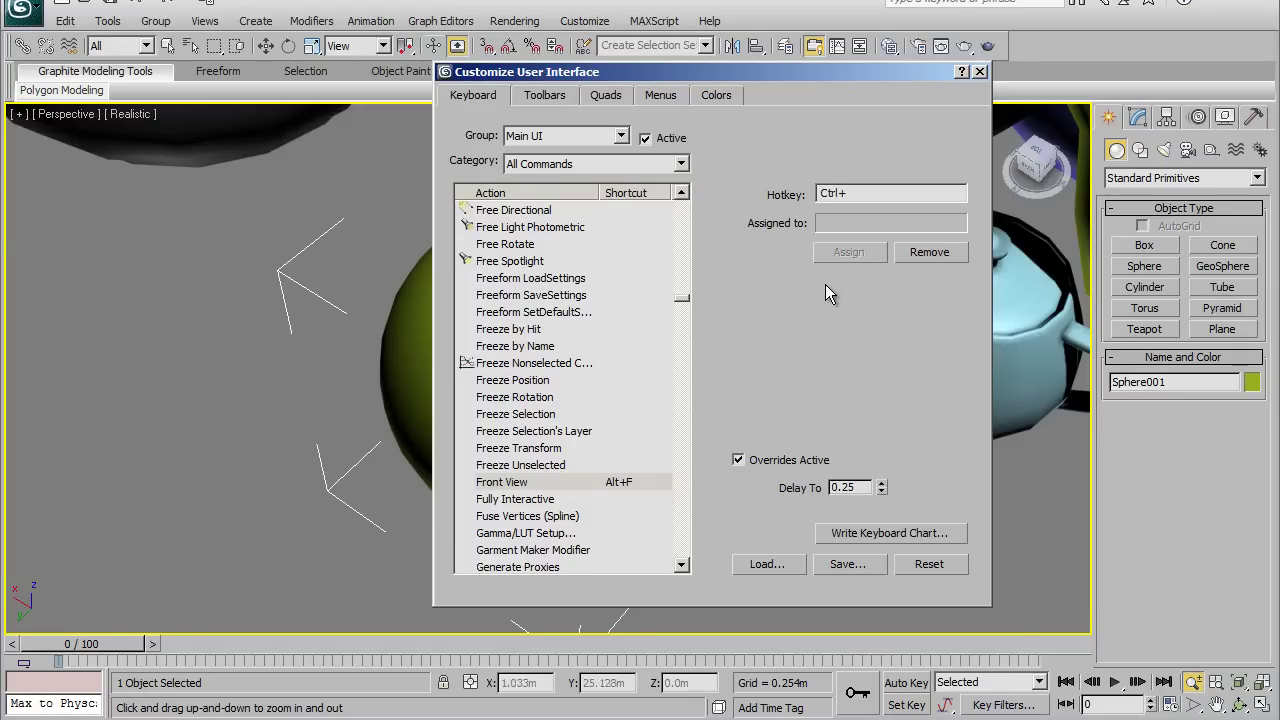
pyautogui.hotkey('ctrl', 'f')
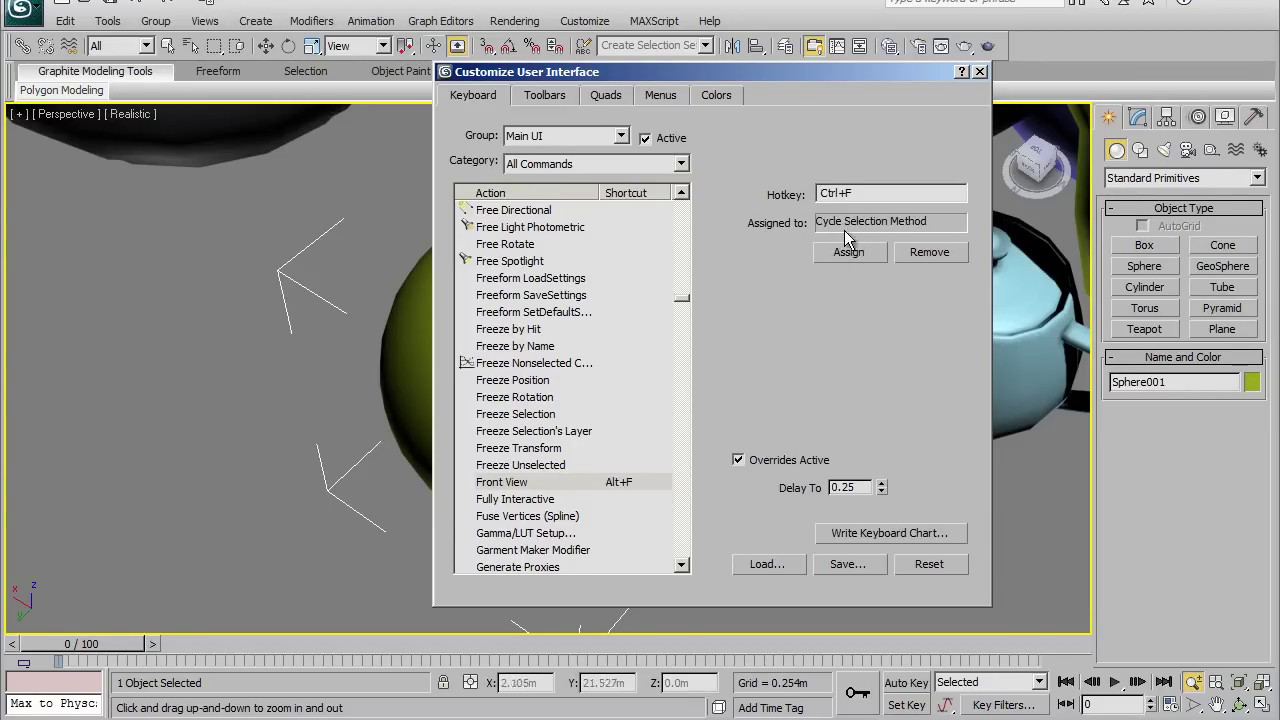
pyautogui.hotkey('ctrl', 'f')
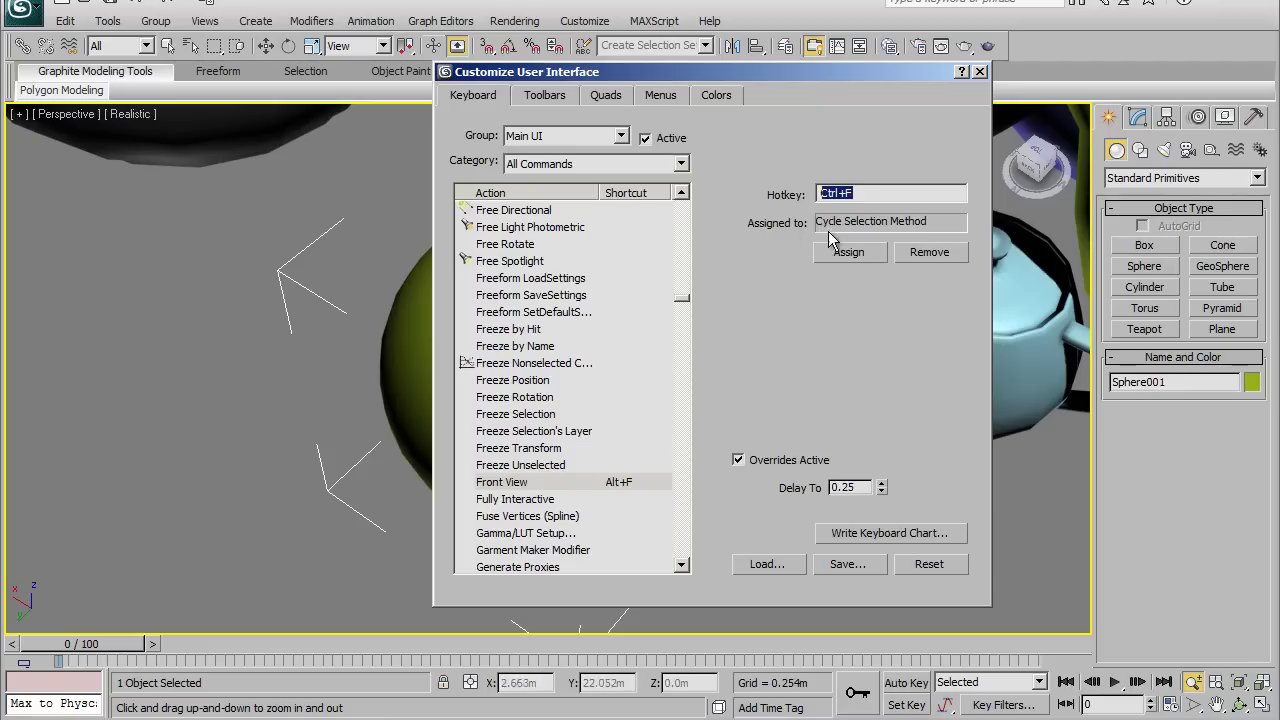
pyautogui.hotkey('alt', 'f')
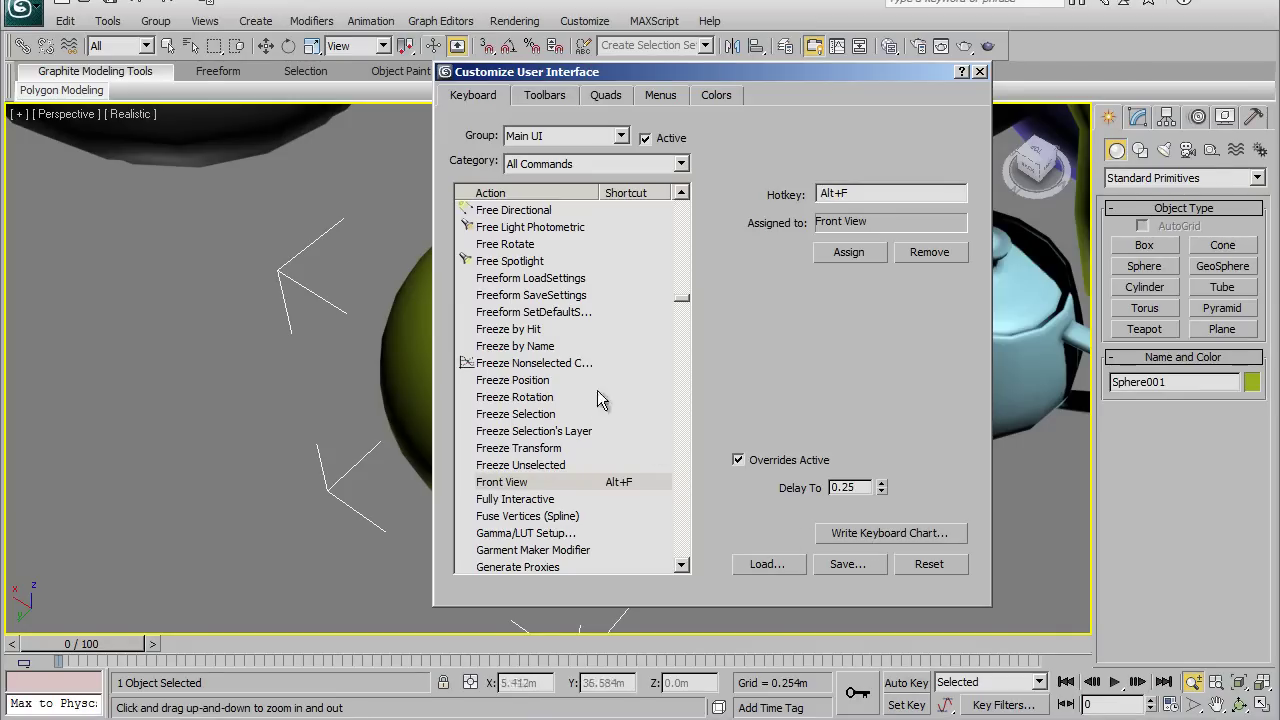
# Step: Scroll up through the action list to browse other actions
pyautogui.click(595, 348)
pyautogui.scroll(2, 659, 400)
pyautogui.scroll(2, 659, 400)
pyautogui.scroll(4, 594, 396)
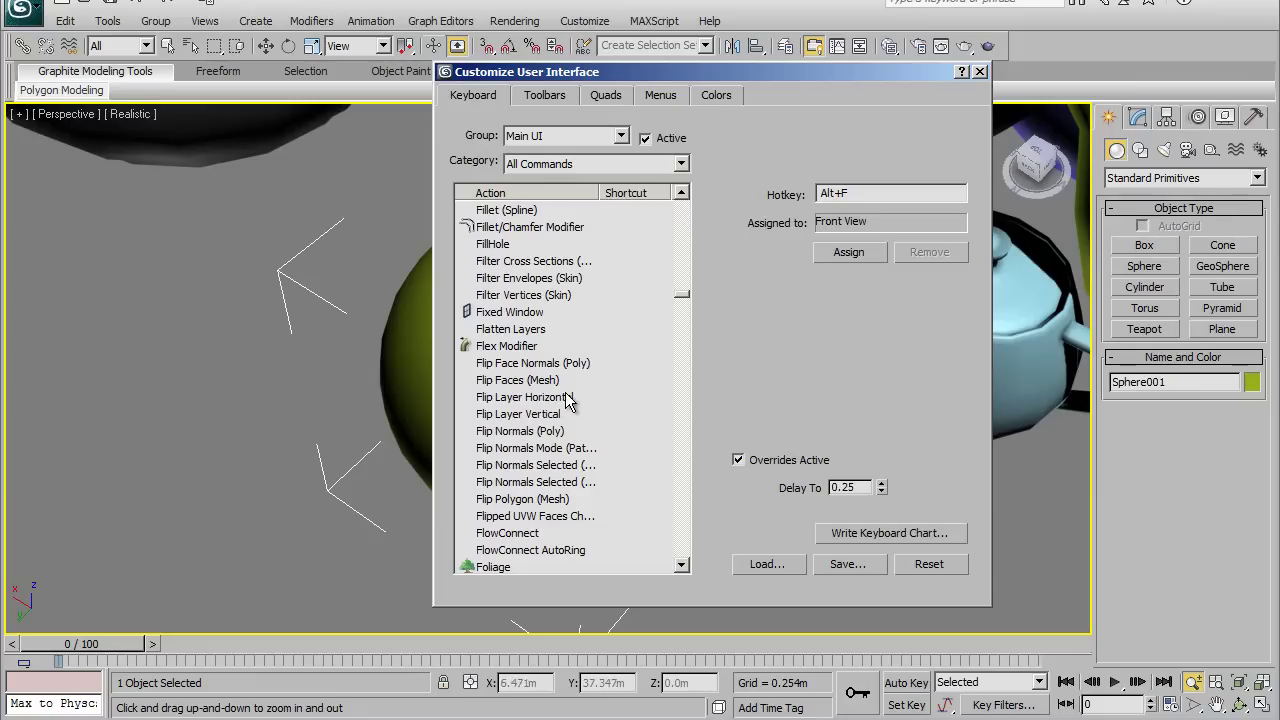
pyautogui.scroll(2, 563, 362)
pyautogui.scroll(5, 563, 362)
pyautogui.scroll(4, 574, 351)
pyautogui.scroll(5, 578, 358)
pyautogui.scroll(5, 582, 365)
pyautogui.scroll(7, 585, 373)
pyautogui.scroll(2, 581, 375)
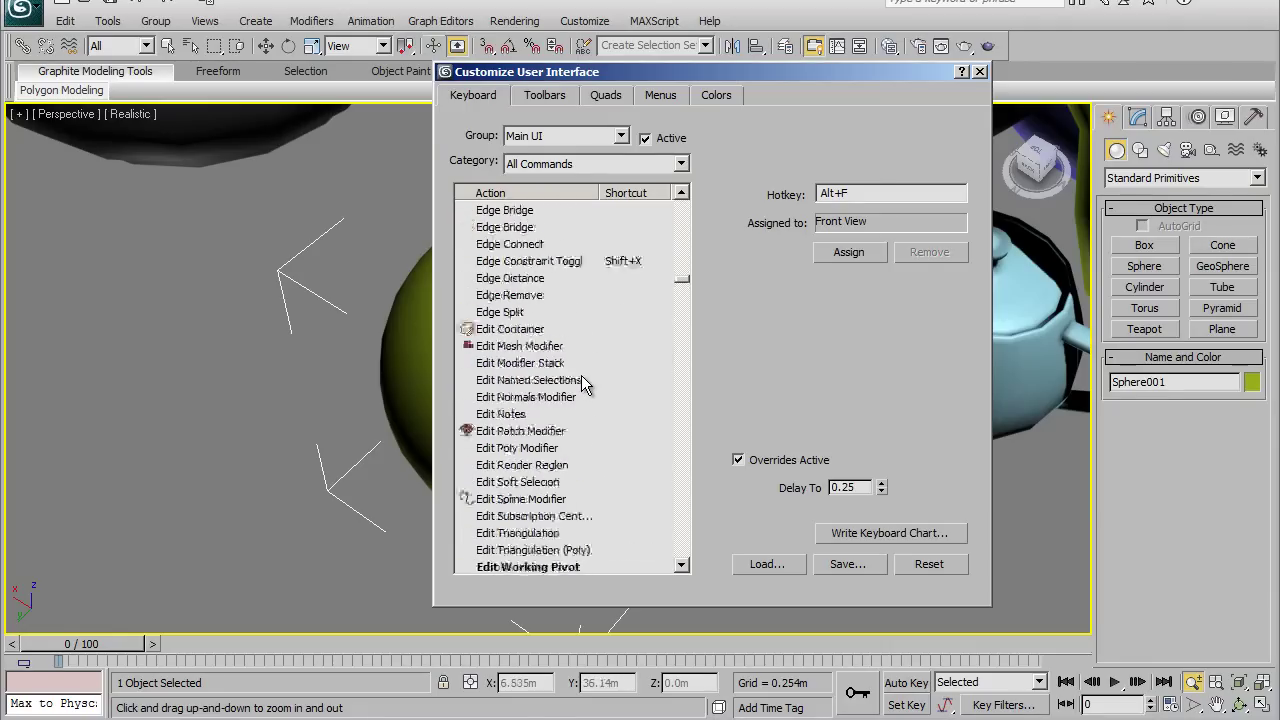
pyautogui.scroll(2, 581, 375)
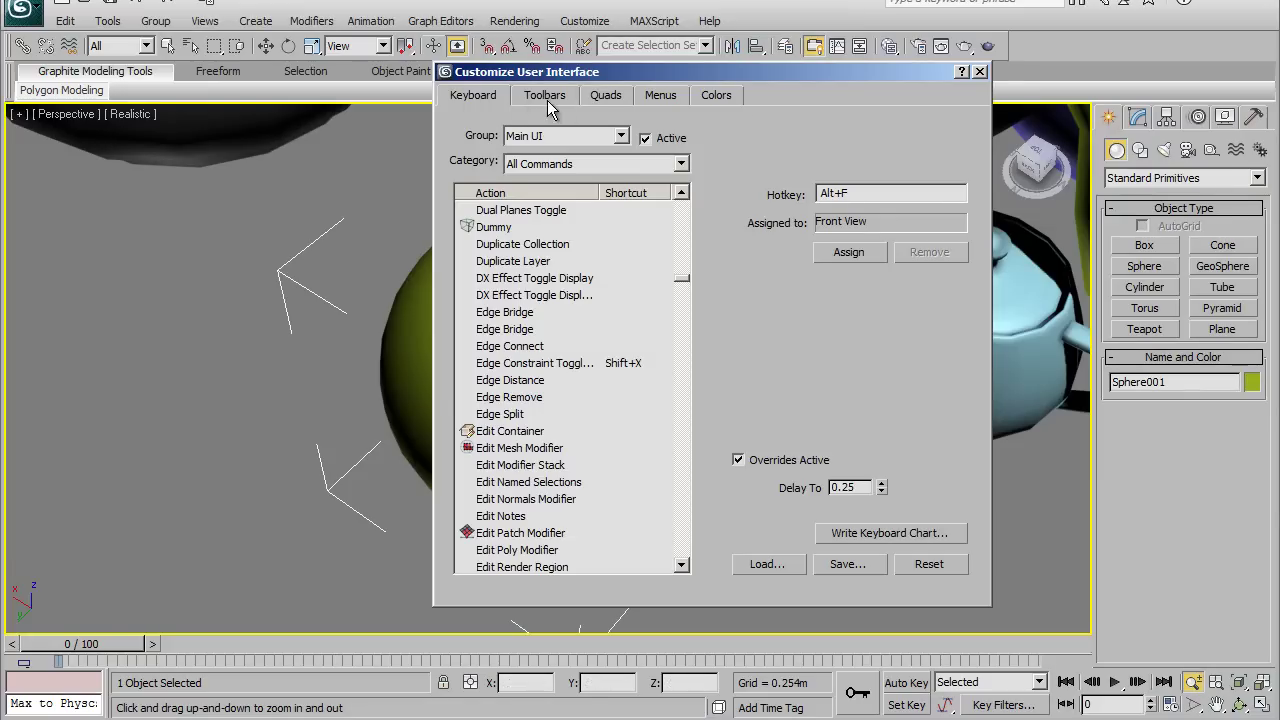
# Step: On the Toolbars tab, delete the old custom button from the main toolbar
pyautogui.click(546, 98)
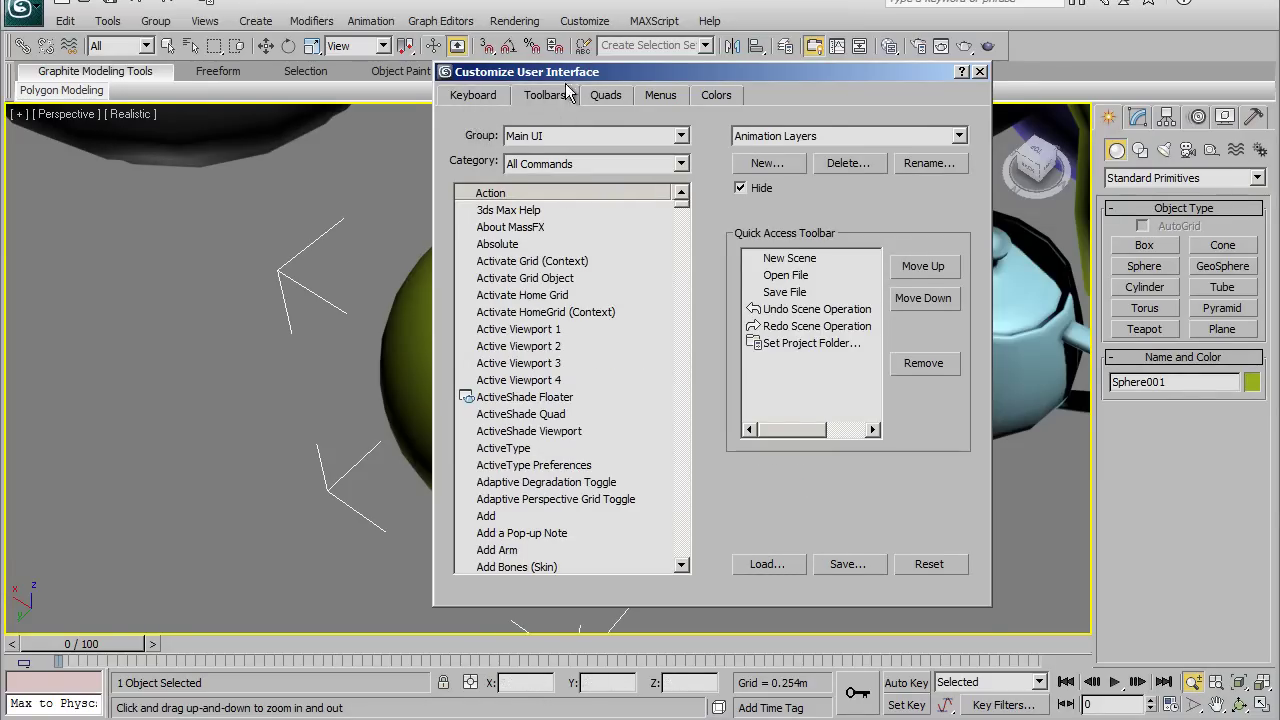
pyautogui.moveTo(576, 75); pyautogui.dragTo(574, 107)
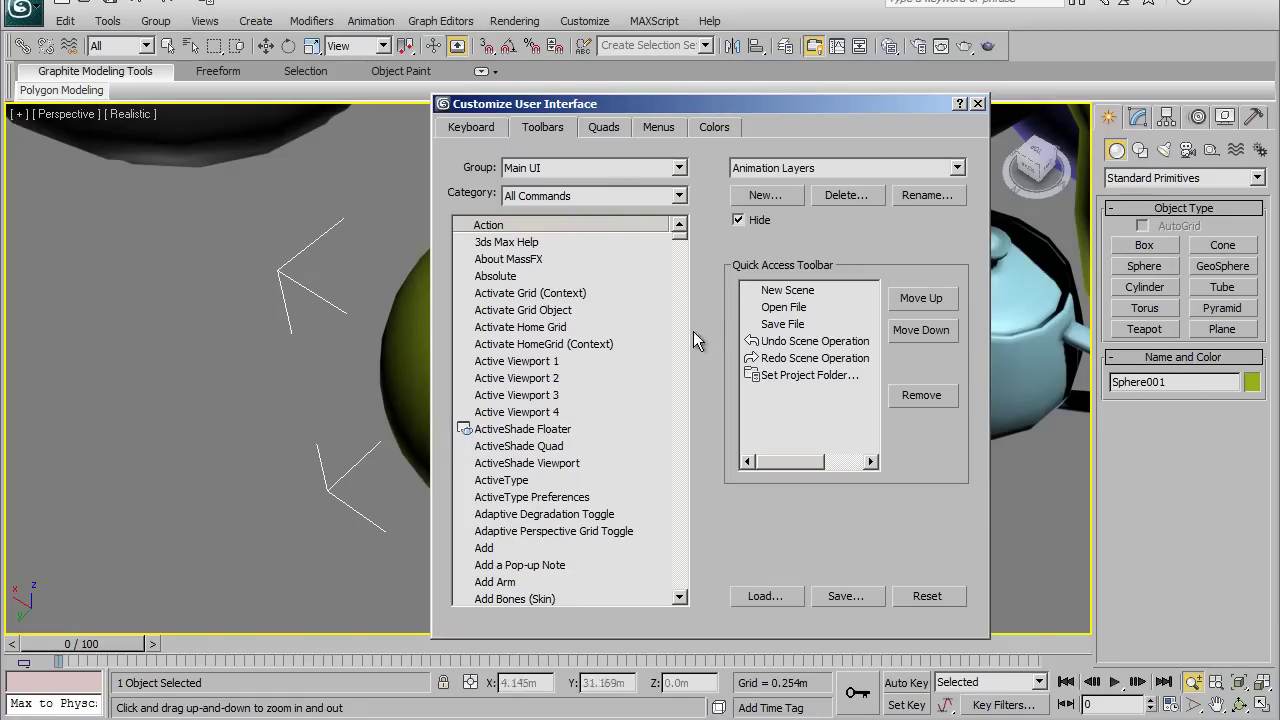
pyautogui.click(557, 378)
pyautogui.scroll(-3, 590, 390)
pyautogui.scroll(3, 599, 391)
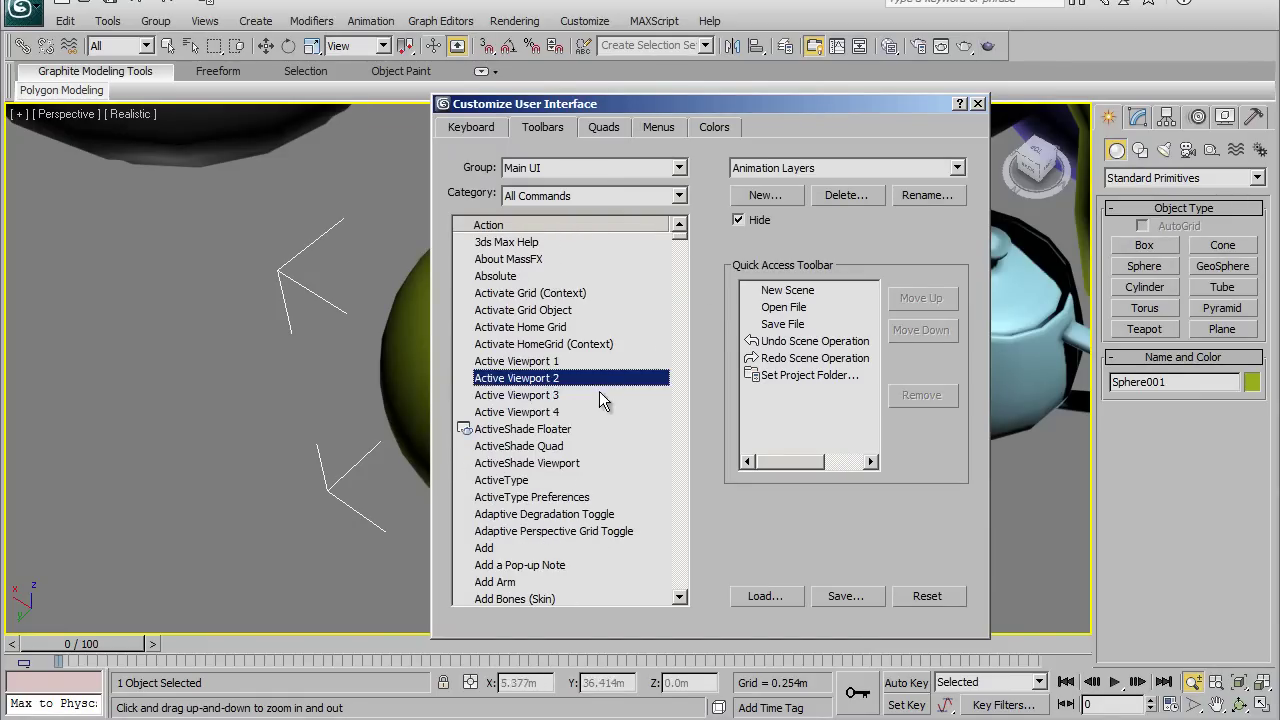
pyautogui.rightClick(989, 49)
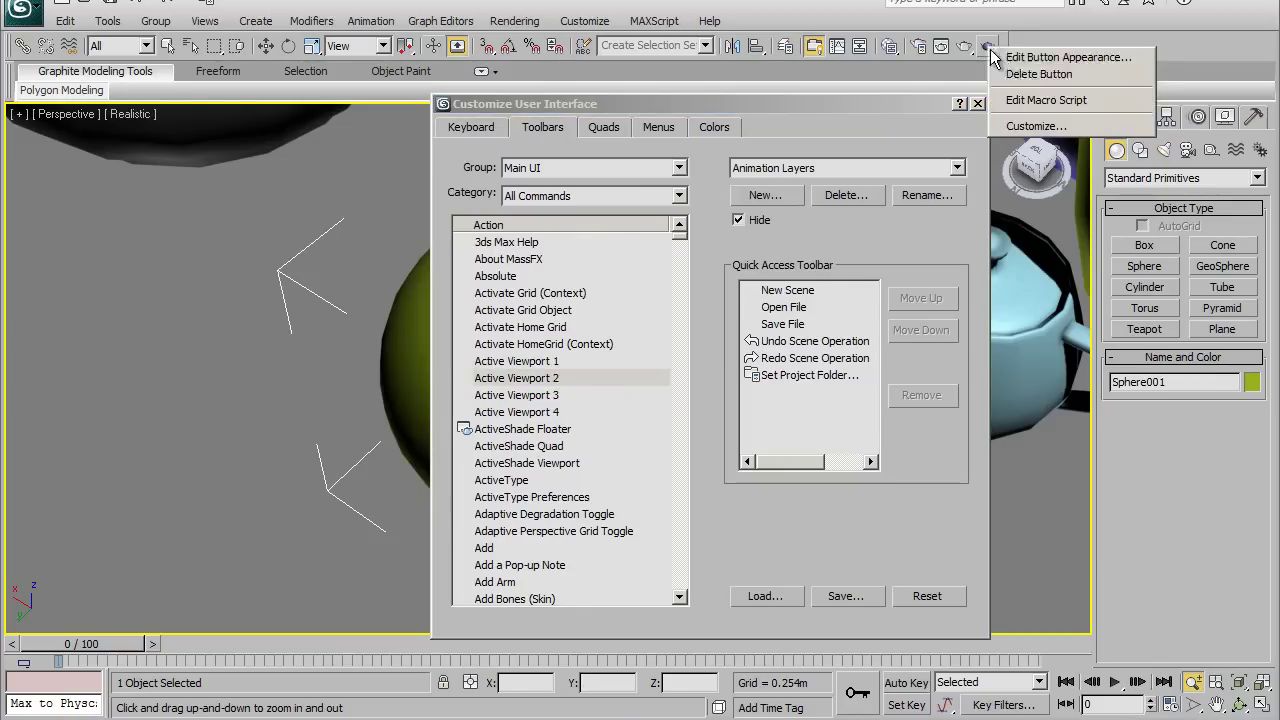
pyautogui.click(1020, 84)
pyautogui.click(679, 439)
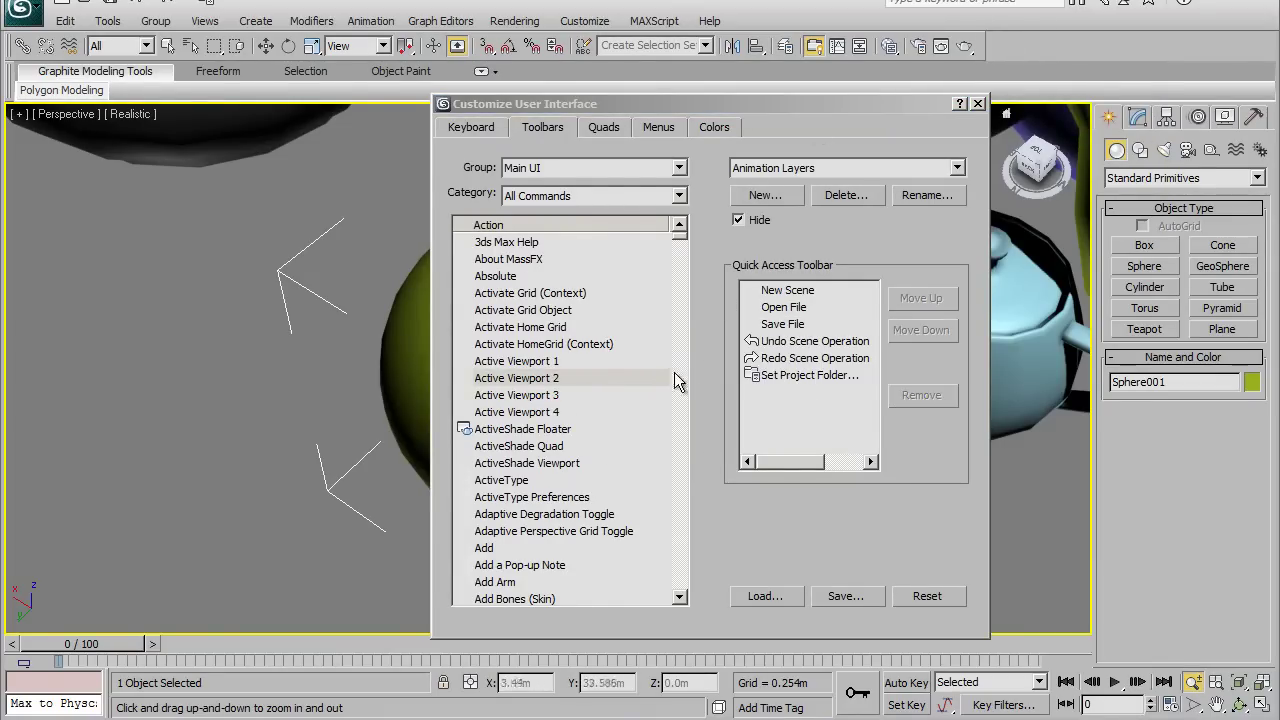
# Step: Drag the Teapot action onto the end of the main toolbar
pyautogui.click(550, 344)
pyautogui.scroll(-4, 580, 385)
pyautogui.scroll(1, 580, 385)
pyautogui.click(580, 394)
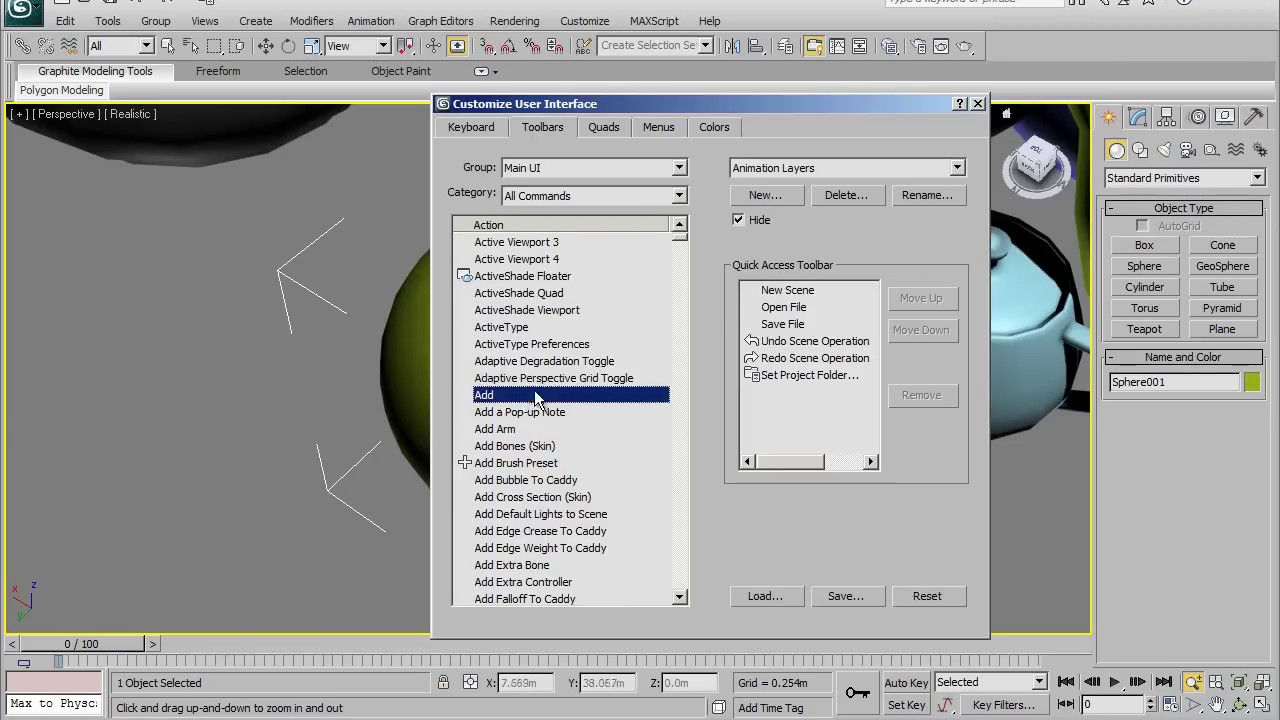
pyautogui.press('t')
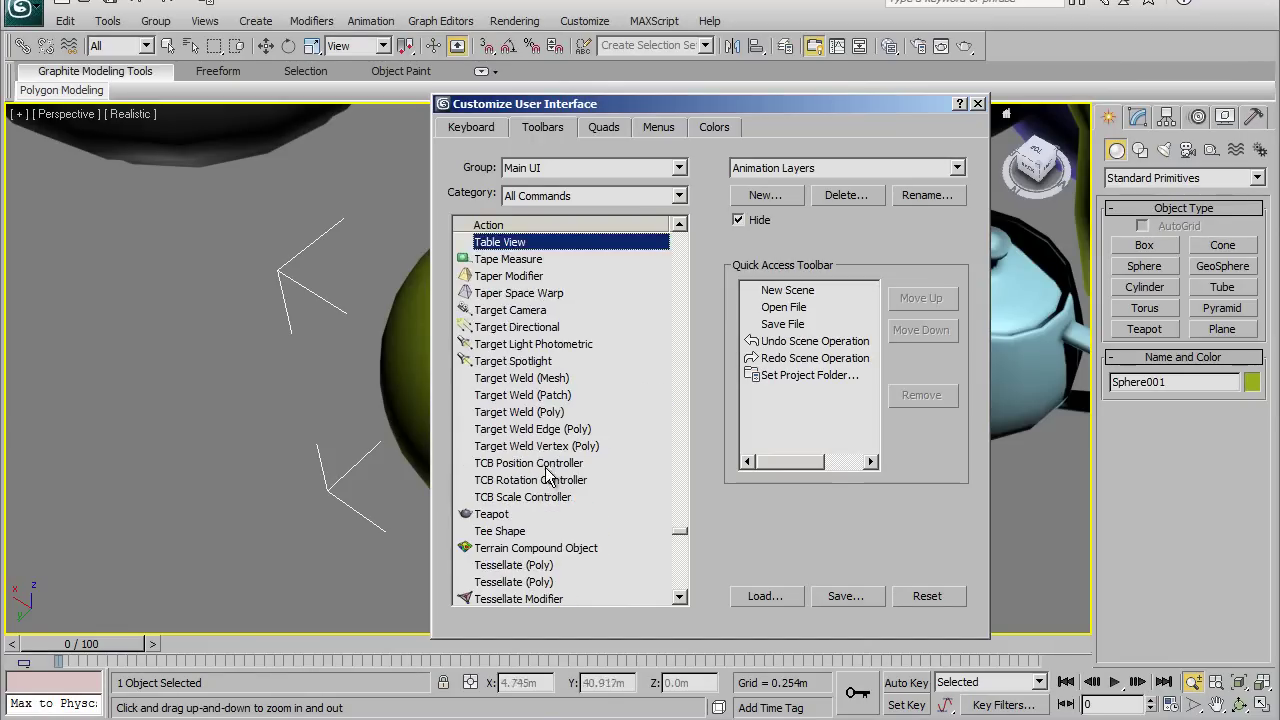
pyautogui.click(501, 516)
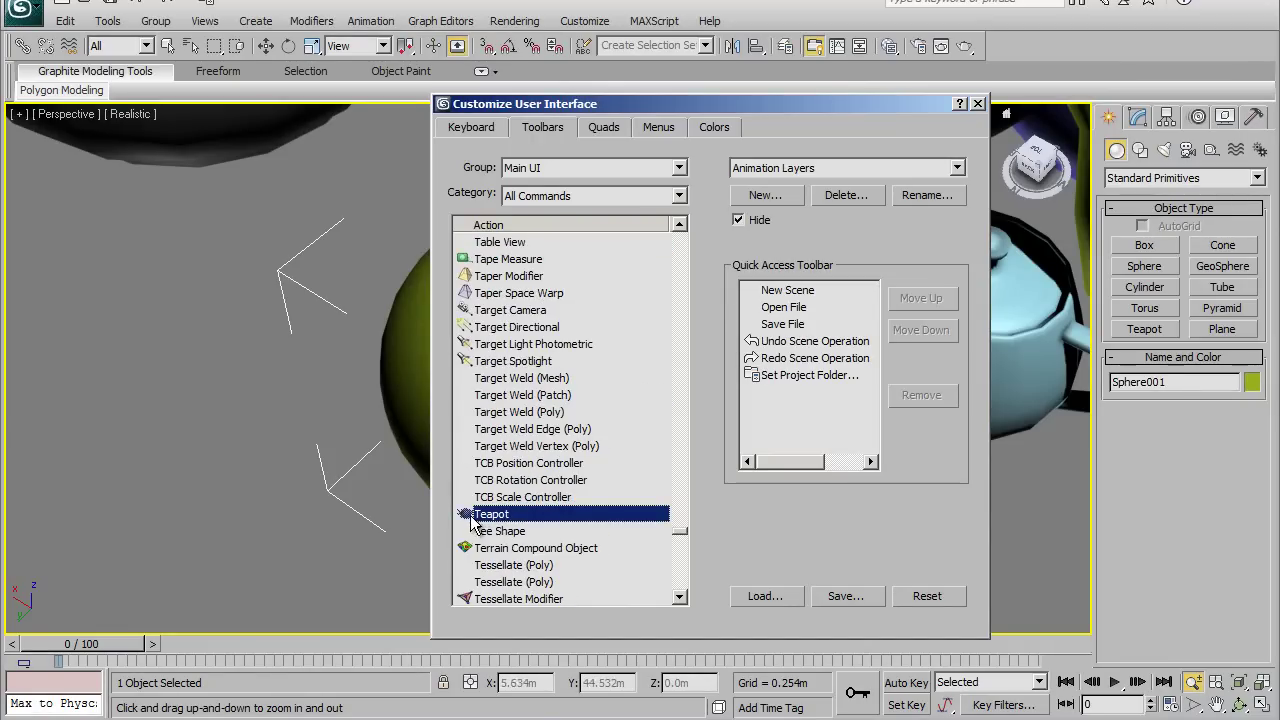
pyautogui.moveTo(471, 522); pyautogui.dragTo(975, 52)
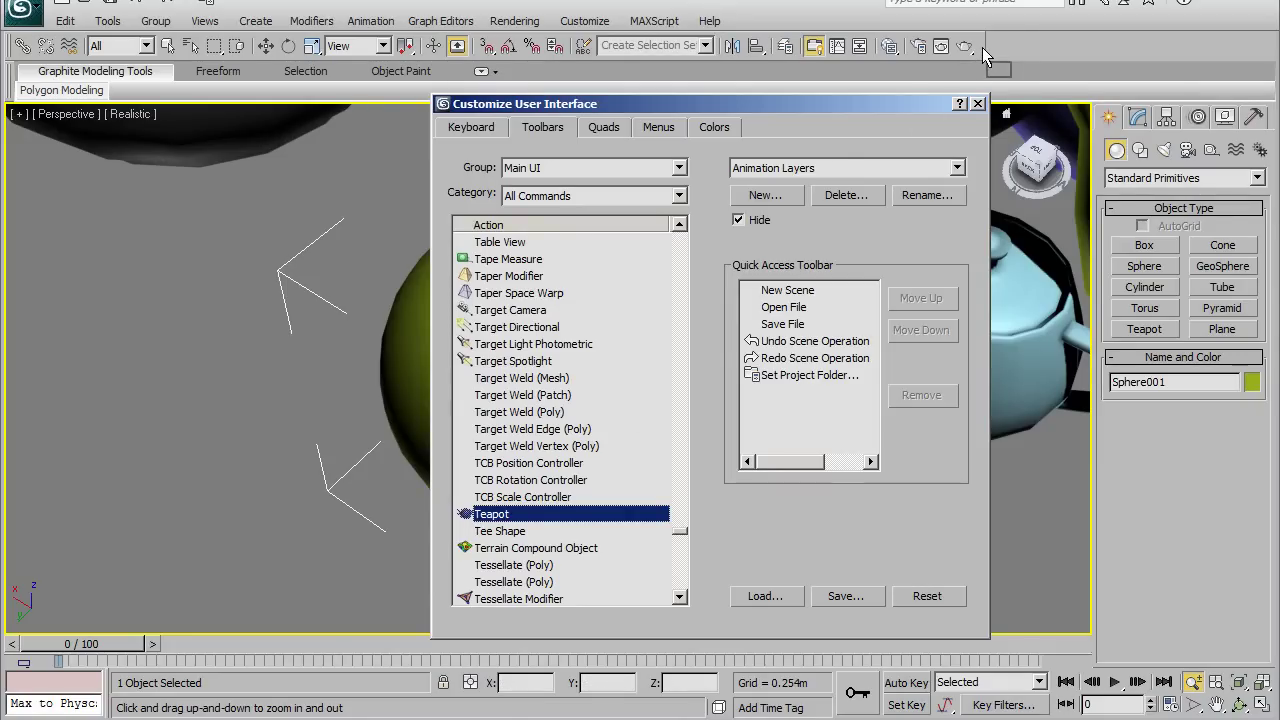
pyautogui.moveTo(982, 57); pyautogui.dragTo(986, 52)
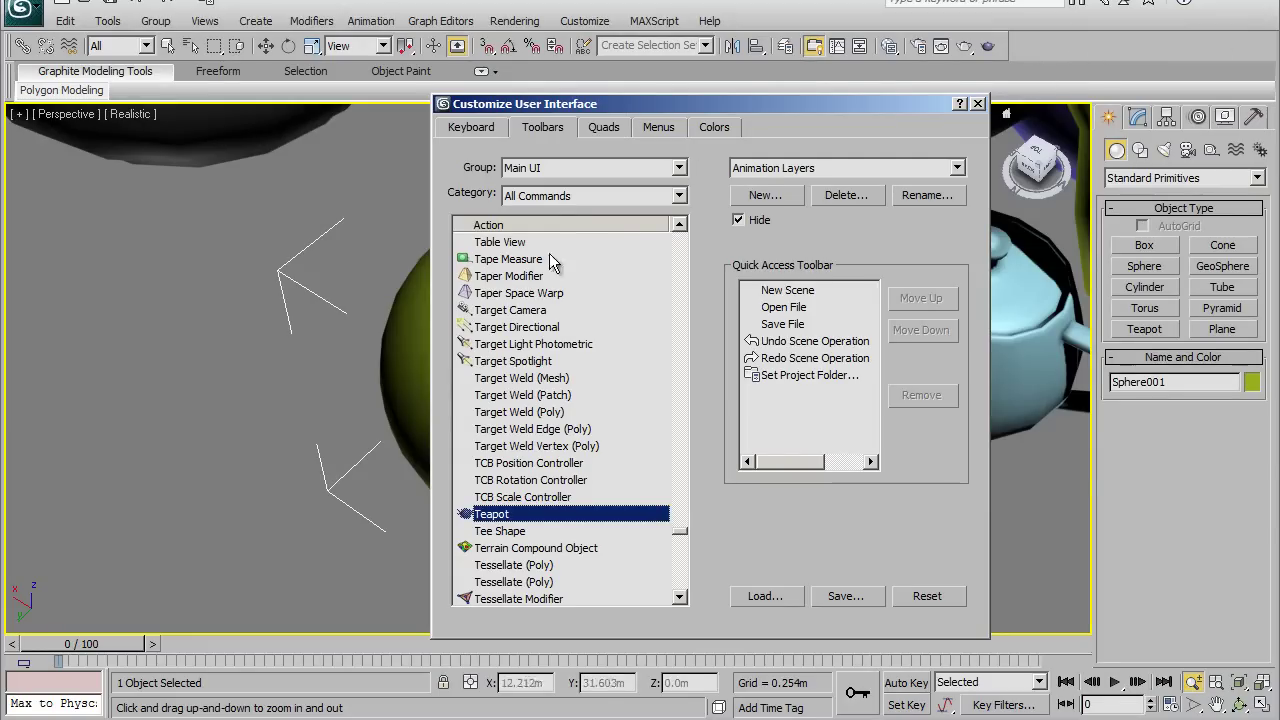
pyautogui.moveTo(614, 103); pyautogui.dragTo(519, 77)
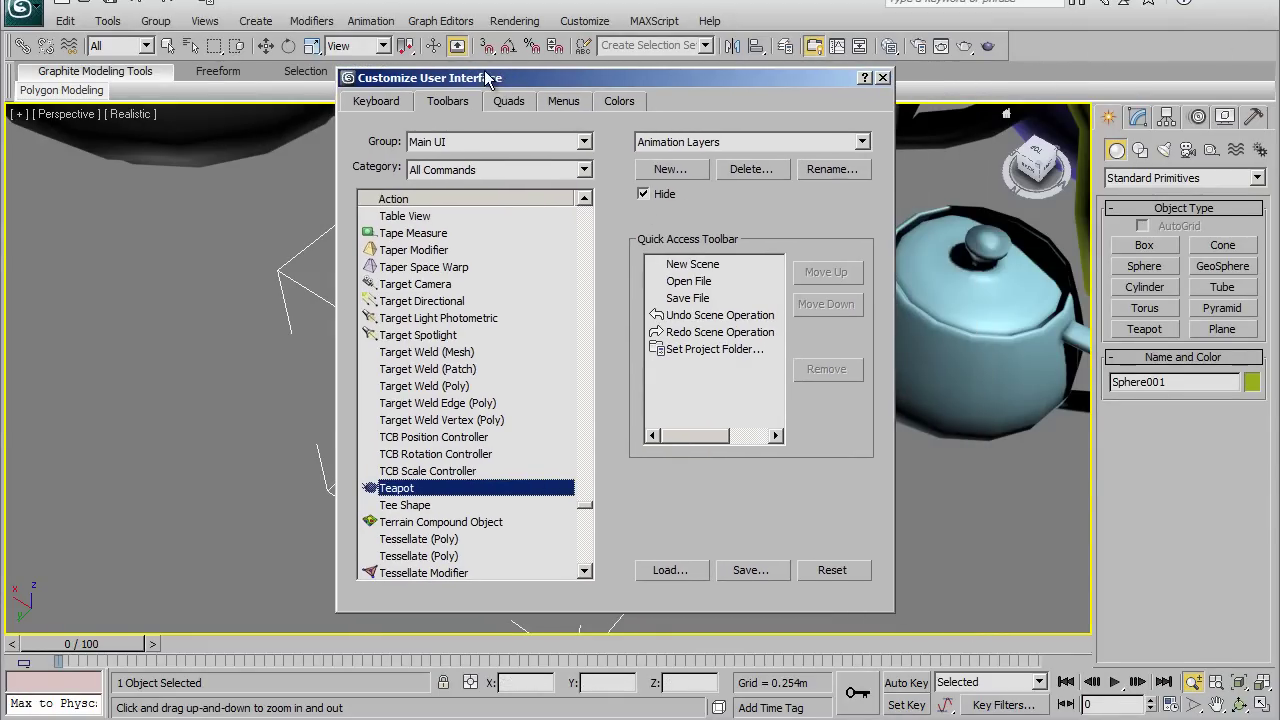
pyautogui.moveTo(490, 69); pyautogui.dragTo(596, 68)
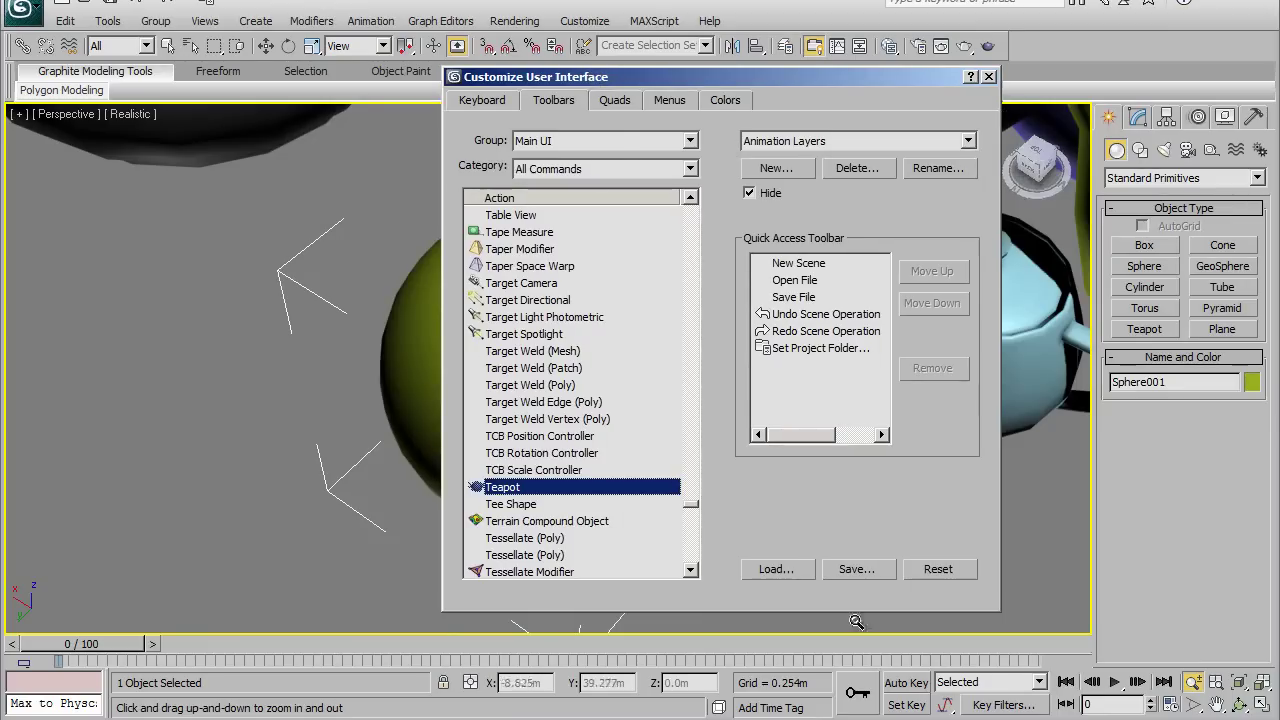
# Step: Save the keyboard shortcuts over MaxStartUI.kbd in the UI folder, confirming Replace
pyautogui.click(479, 104)
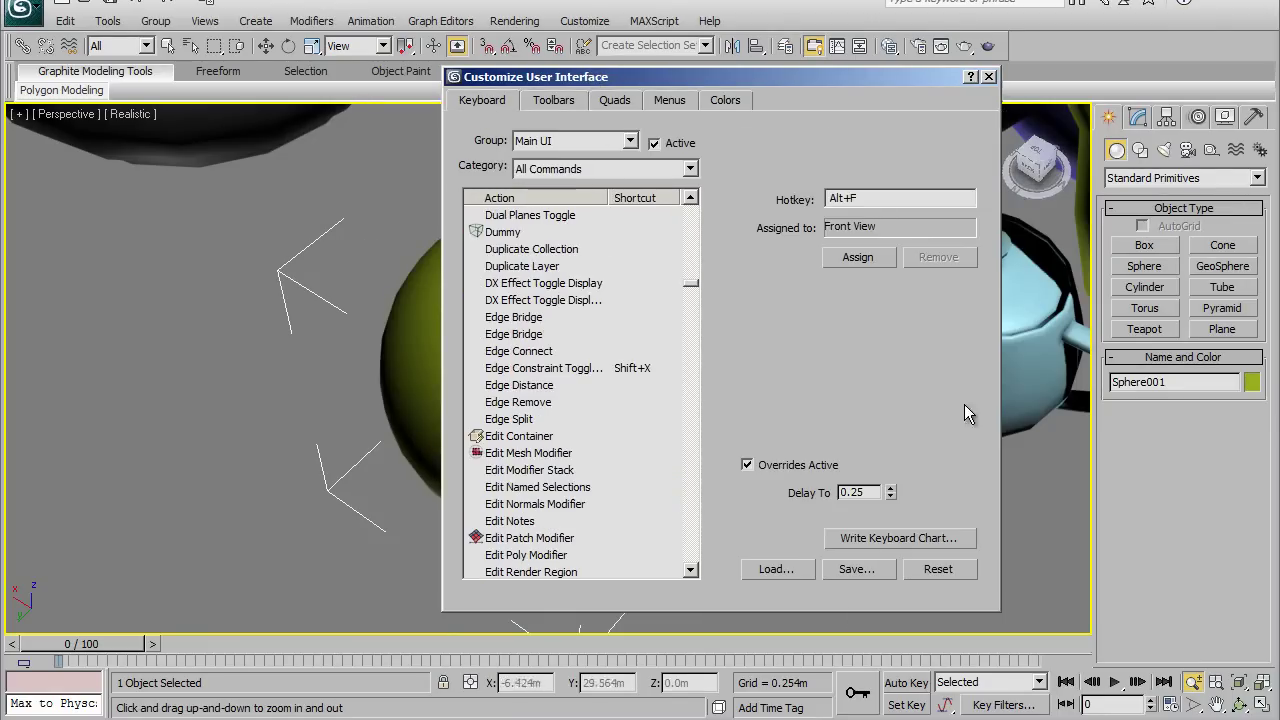
pyautogui.click(858, 570)
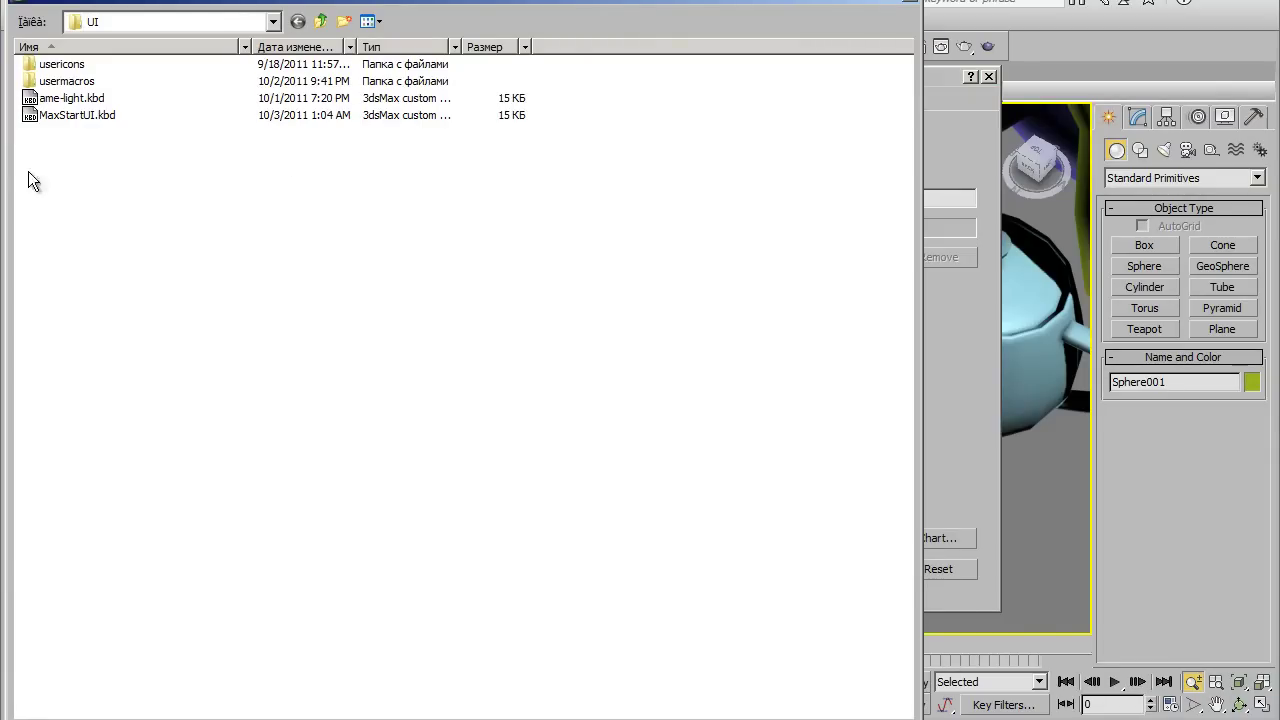
pyautogui.click(65, 116)
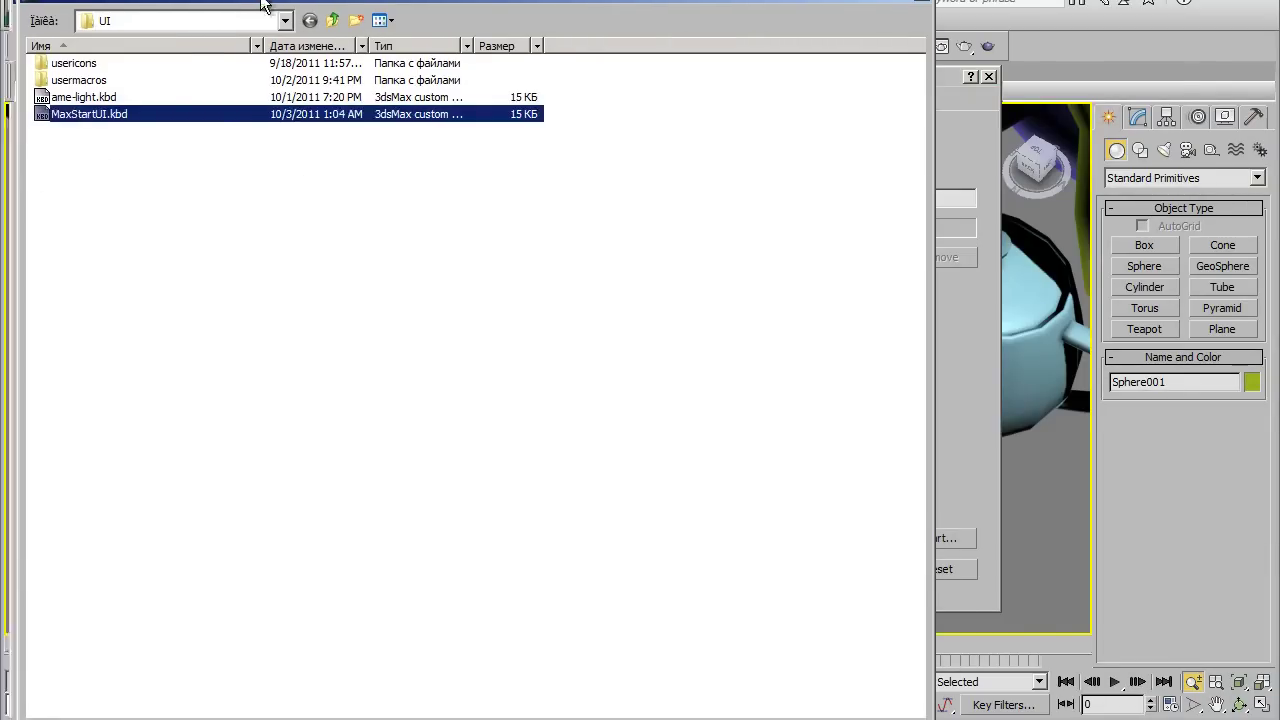
pyautogui.moveTo(200, 2); pyautogui.dragTo(467, 1)
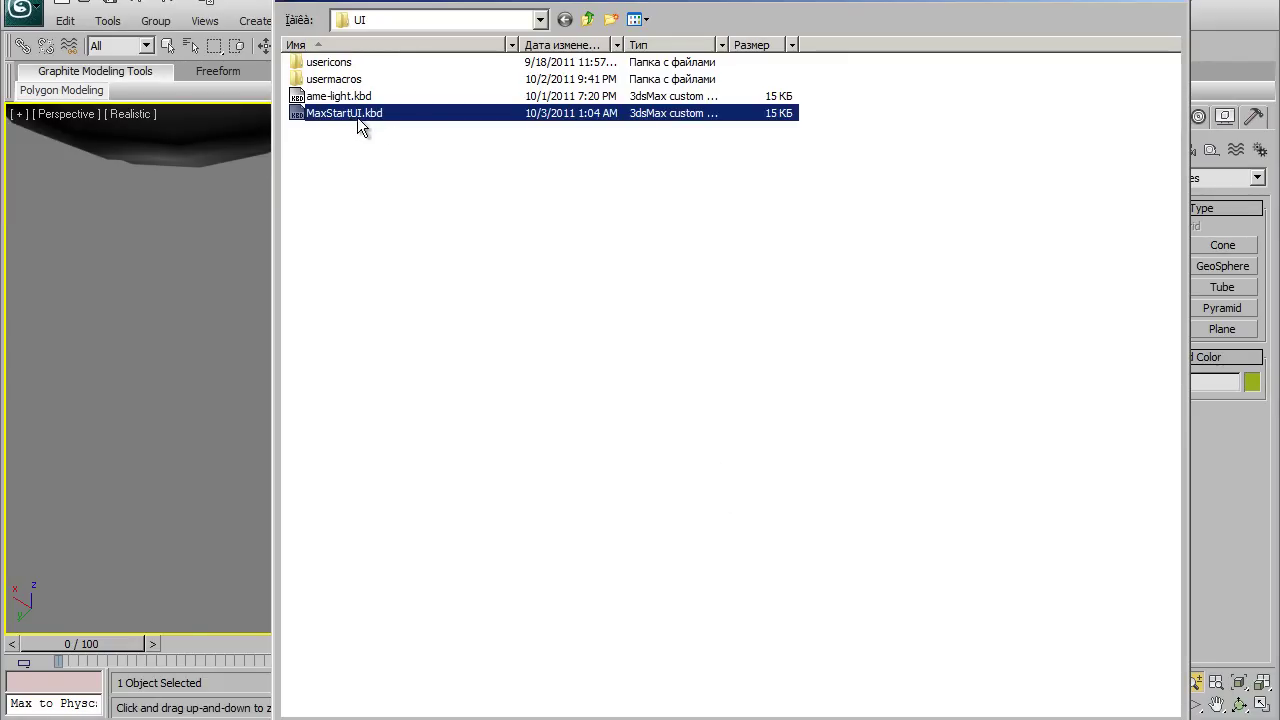
pyautogui.moveTo(683, 3); pyautogui.dragTo(707, 0)
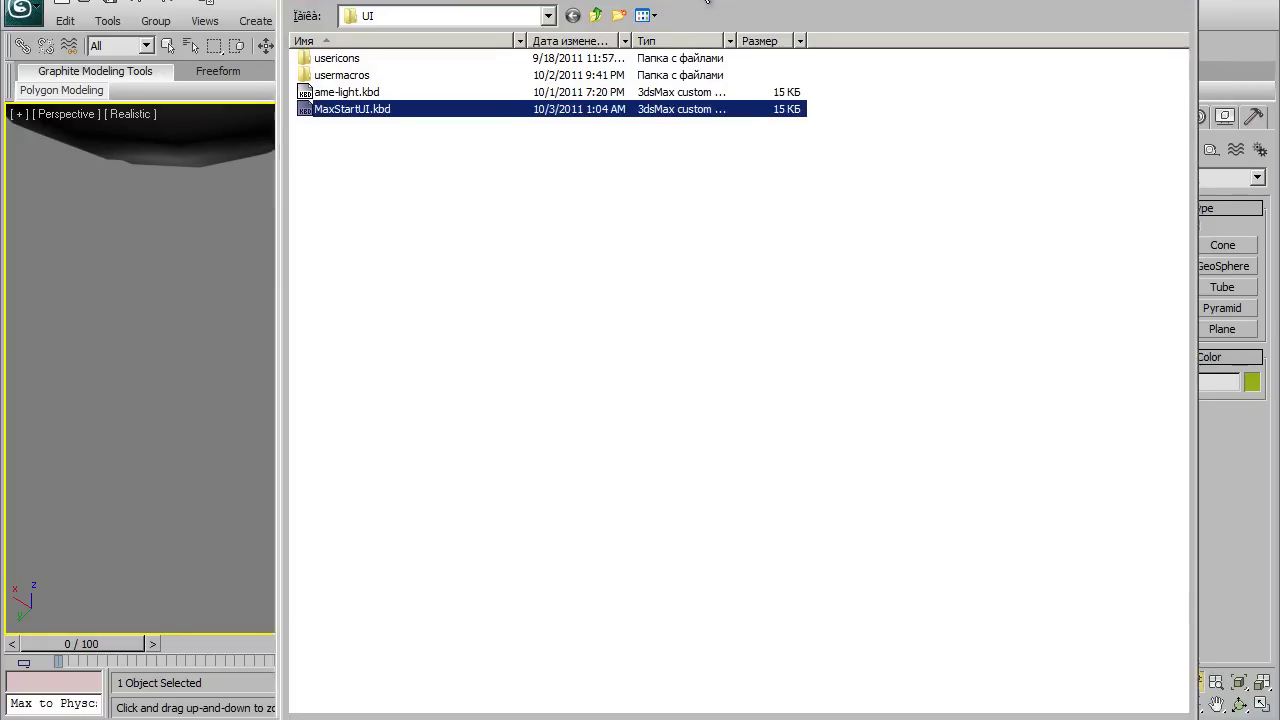
pyautogui.click(1158, 683)
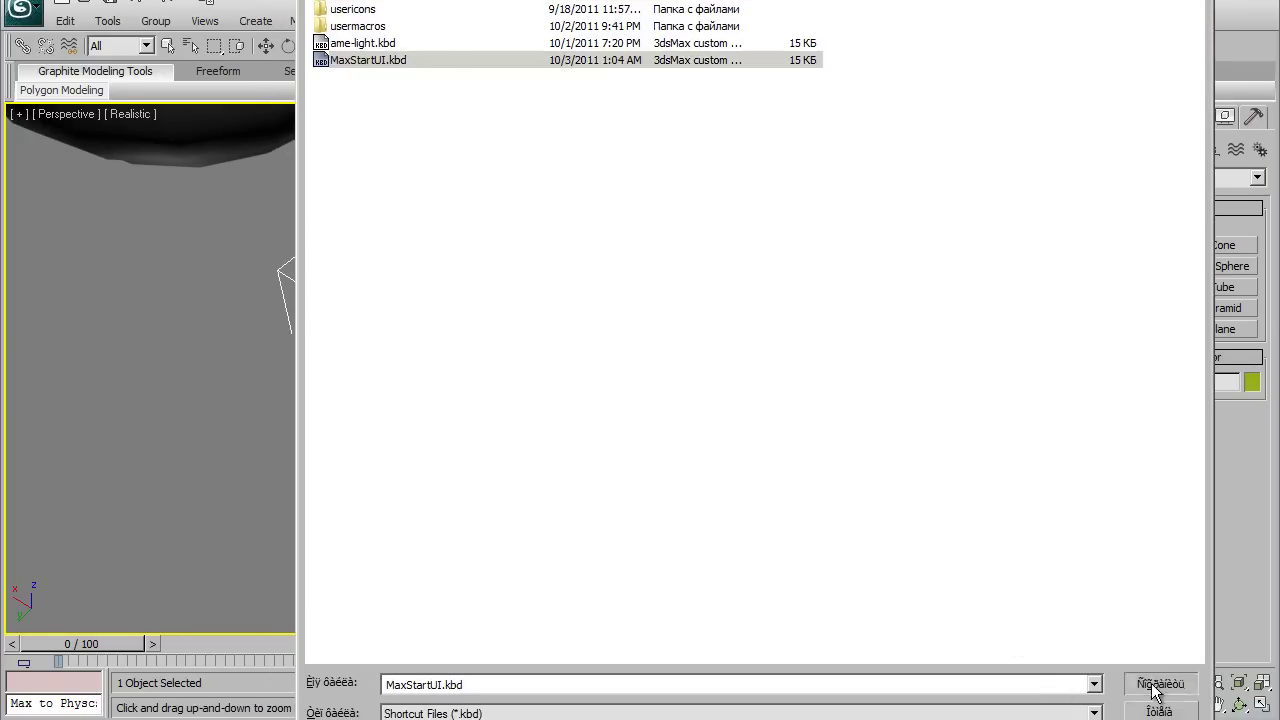
pyautogui.click(766, 384)
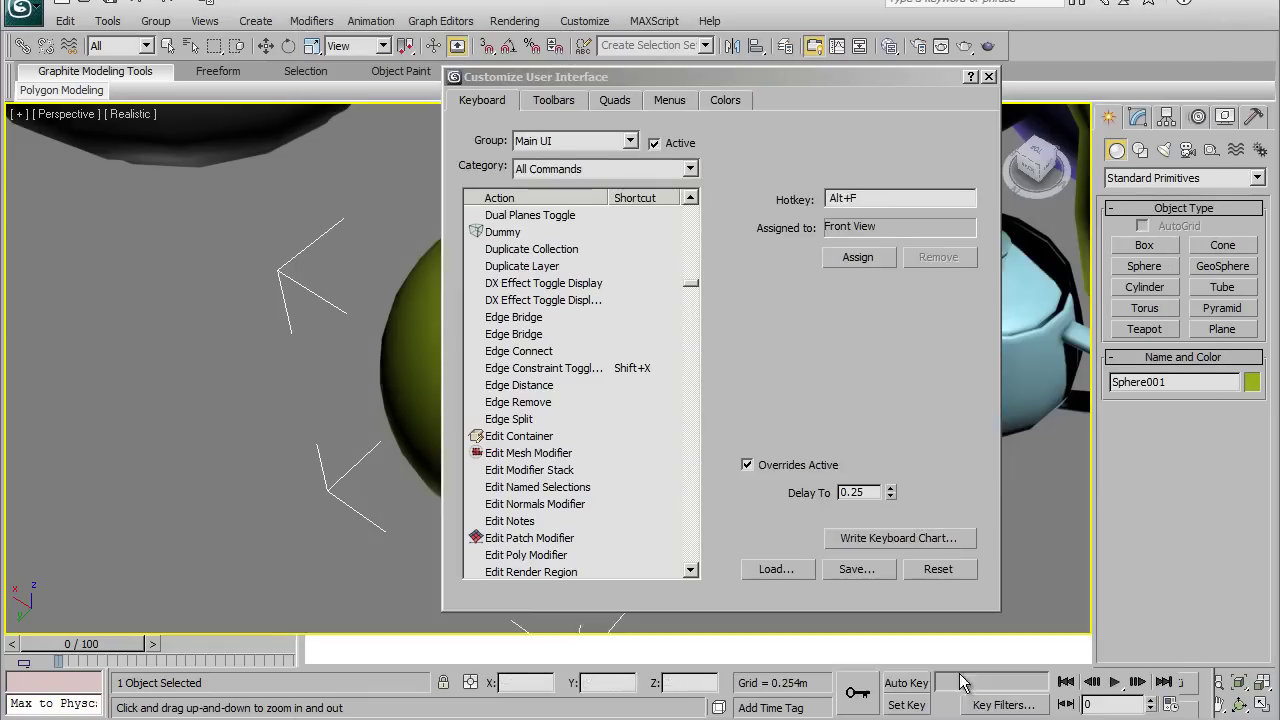
# Step: Close Customize User Interface, then box-select all the teapots and delete them
pyautogui.click(988, 77)
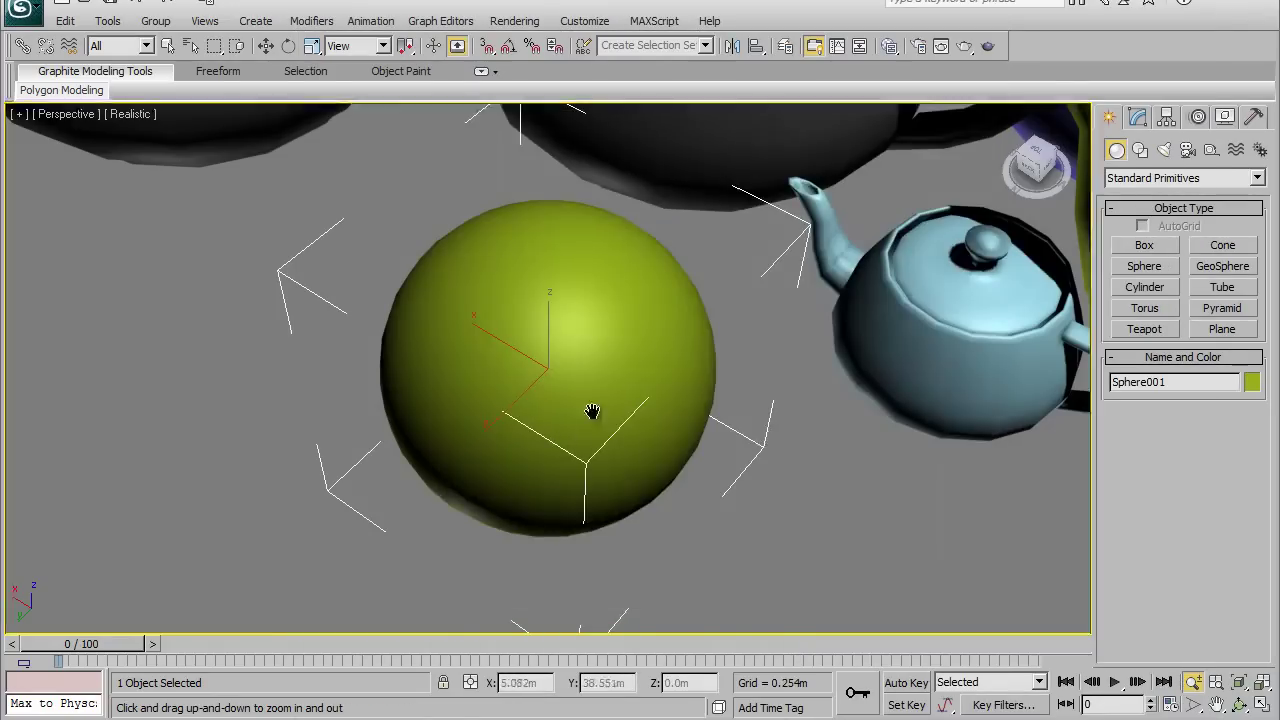
pyautogui.scroll(-5, 594, 417)
pyautogui.scroll(-4, 659, 416)
pyautogui.moveTo(659, 416); pyautogui.dragTo(640, 283)
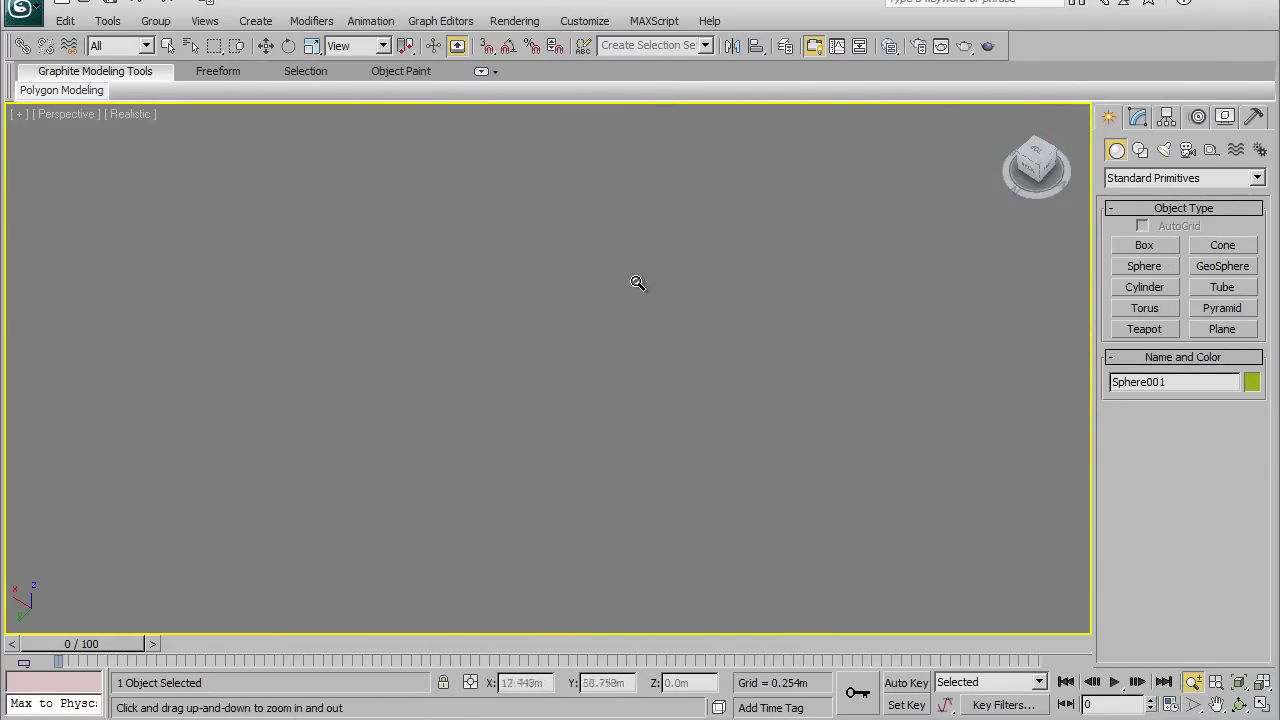
pyautogui.scroll(-5, 671, 457)
pyautogui.scroll(-5, 666, 460)
pyautogui.scroll(-3, 660, 450)
pyautogui.scroll(2, 597, 417)
pyautogui.press('w')
pyautogui.click(351, 140)
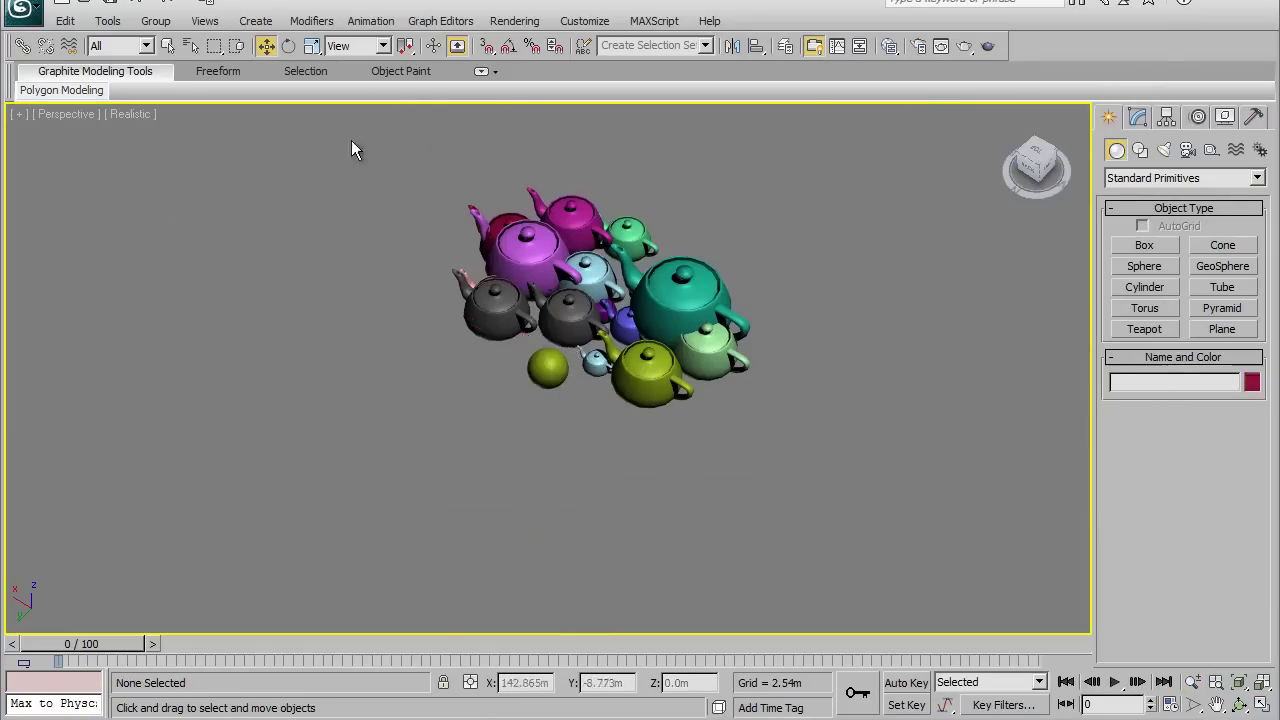
pyautogui.moveTo(351, 140); pyautogui.dragTo(910, 488)
pyautogui.press('Delete')
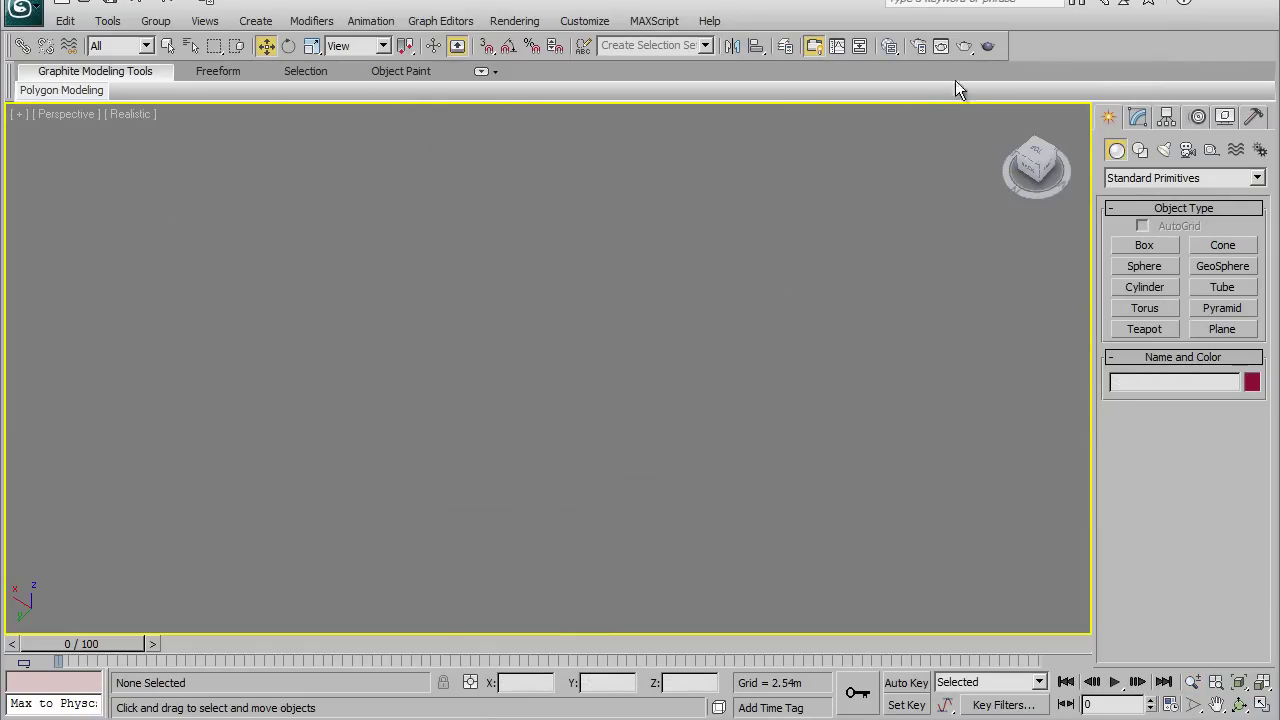
# Step: Test the new toolbar Teapot button by drawing five teapots in the viewport
pyautogui.click(986, 46)
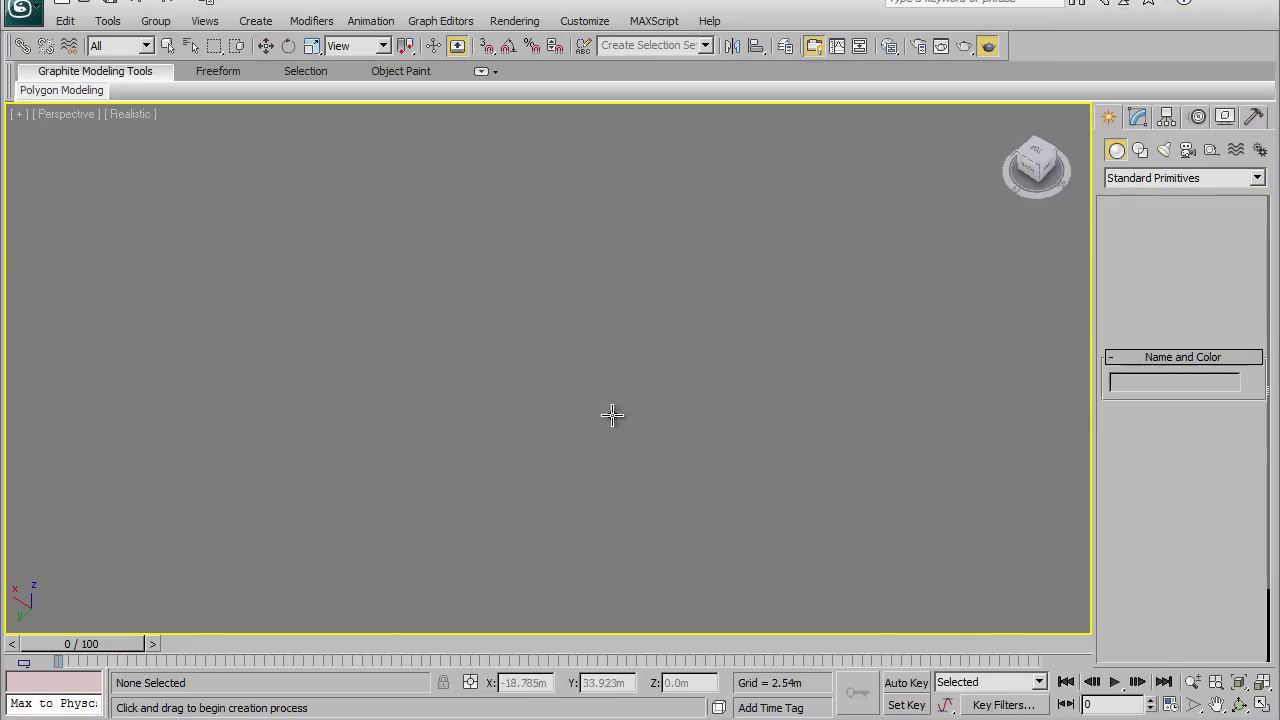
pyautogui.moveTo(611, 414); pyautogui.dragTo(643, 432)
pyautogui.moveTo(915, 435); pyautogui.dragTo(955, 455)
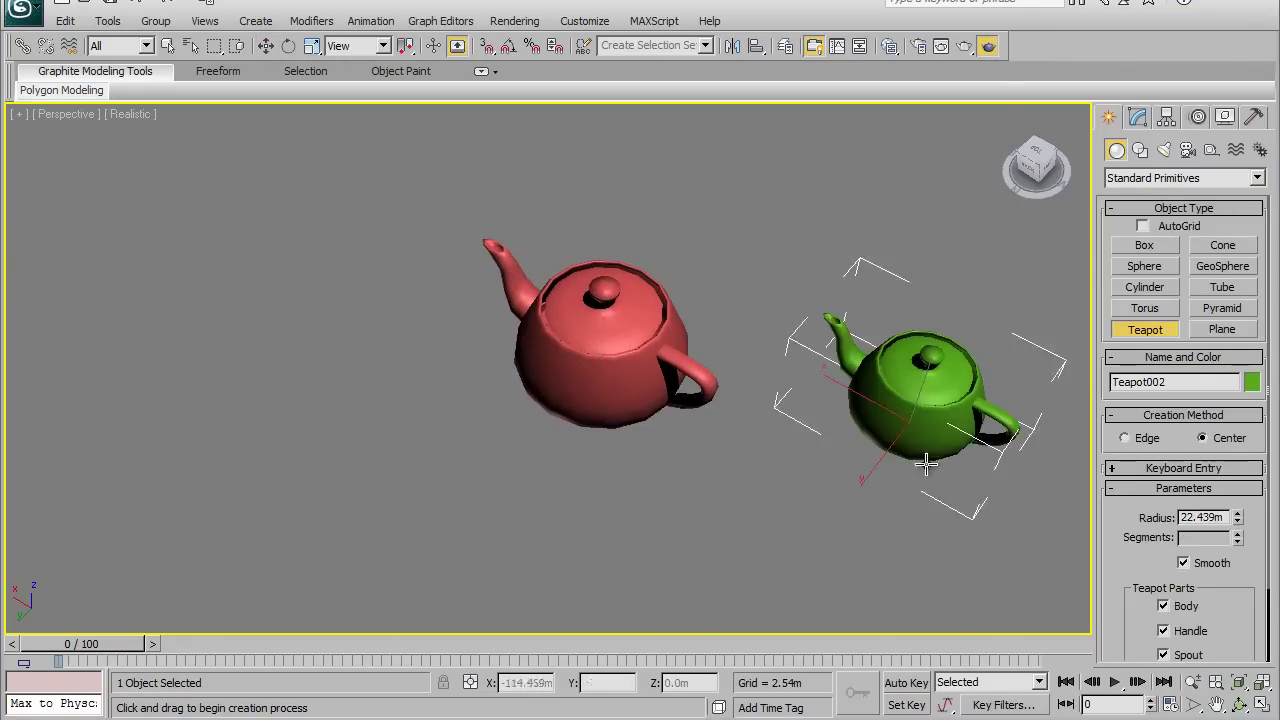
pyautogui.moveTo(810, 528); pyautogui.dragTo(850, 550)
pyautogui.moveTo(538, 478); pyautogui.dragTo(550, 486)
pyautogui.moveTo(405, 285); pyautogui.dragTo(441, 323)
pyautogui.press('w')
pyautogui.moveTo(764, 293)
pyautogui.keyDown('alt'); pyautogui.mouseDown(button='middle')
pyautogui.moveTo(605, 415)
pyautogui.moveTo(667, 423)
pyautogui.mouseUp(button='middle'); pyautogui.keyUp('alt')
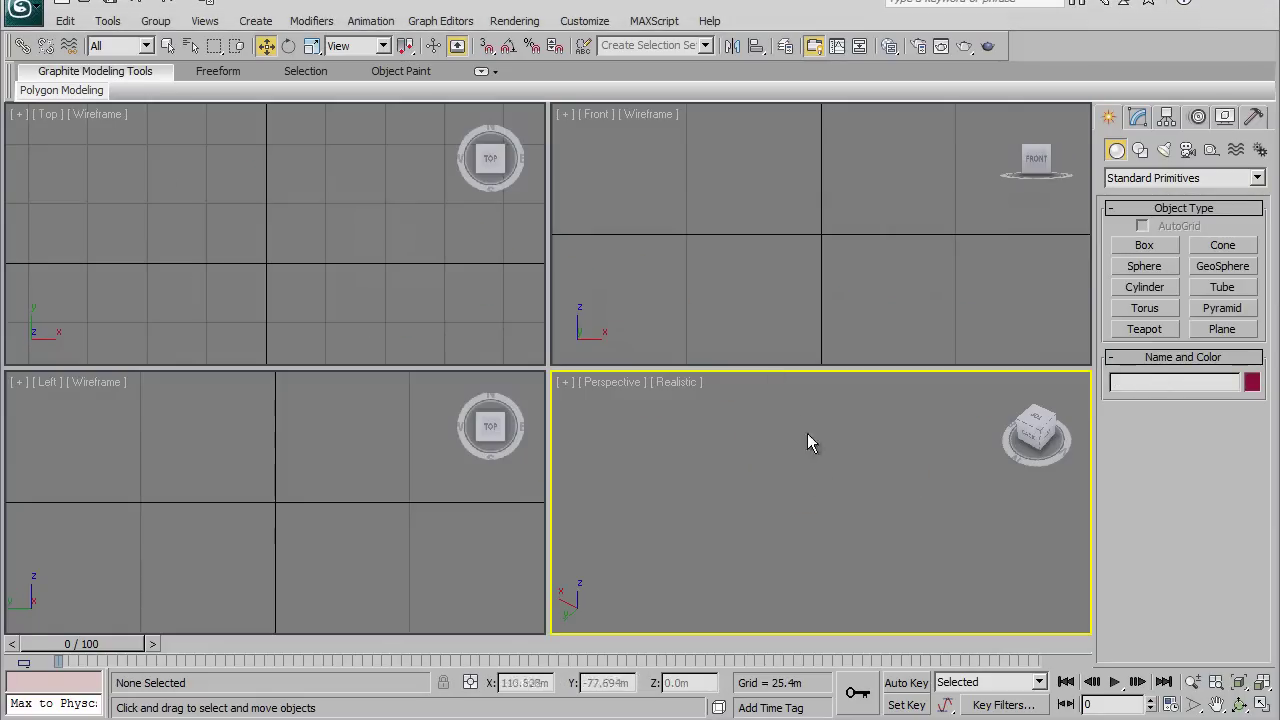
# Step: Create Teapot001 from Standard Primitives by dragging in the Perspective view, then switch to Move
pyautogui.click(1146, 330)
pyautogui.moveTo(822, 510); pyautogui.dragTo(817, 494)
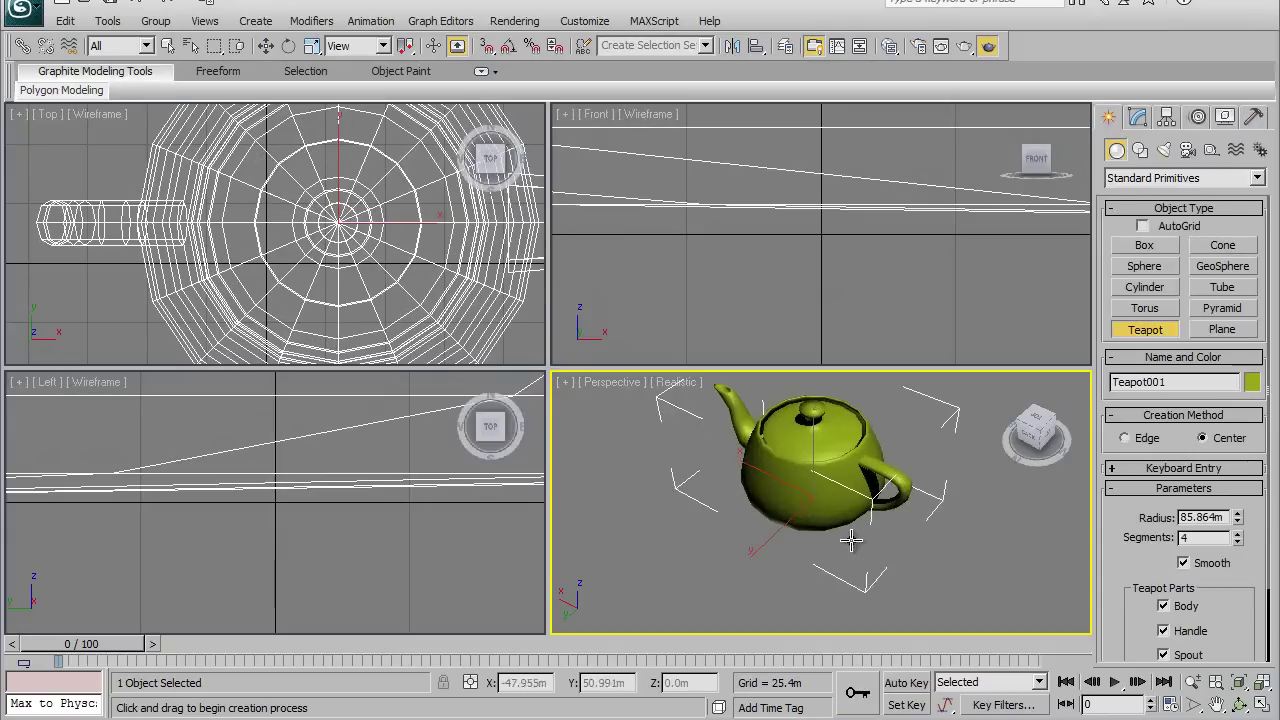
pyautogui.press('w')
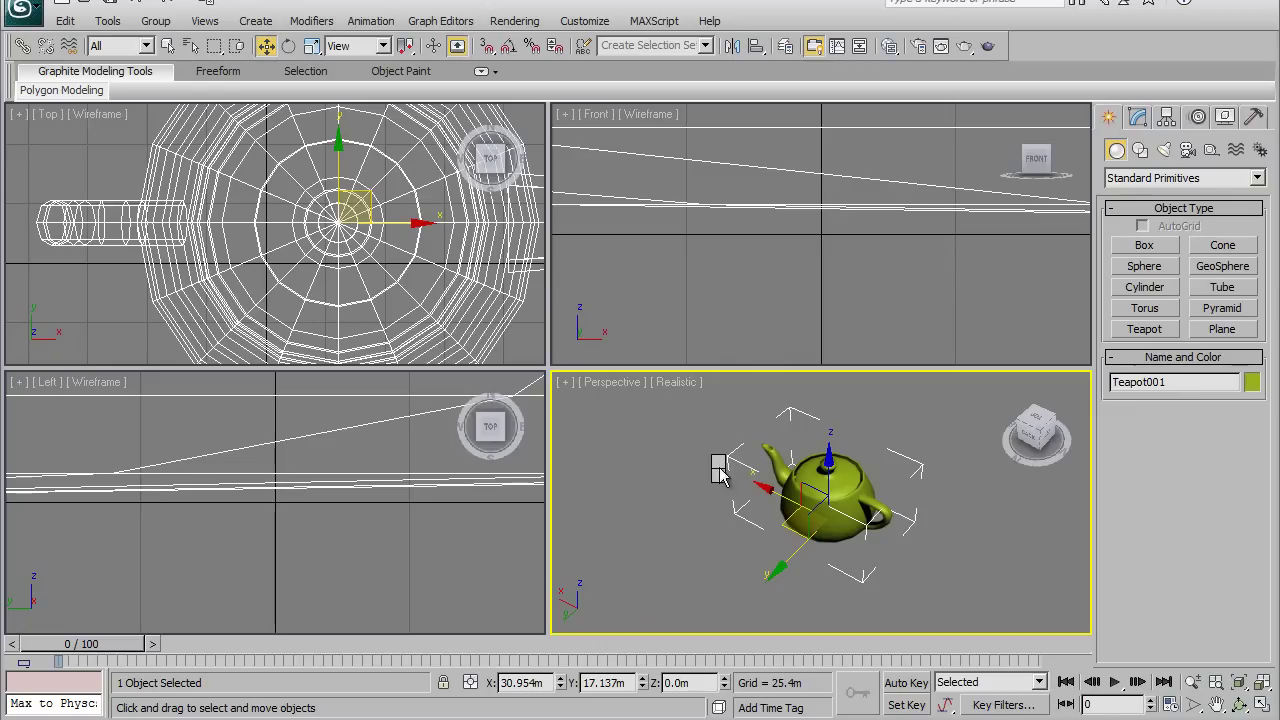
# Step: Browse the four quadrants on Customize User Interface's Quads tab, close it, and maximize Perspective
pyautogui.click(588, 22)
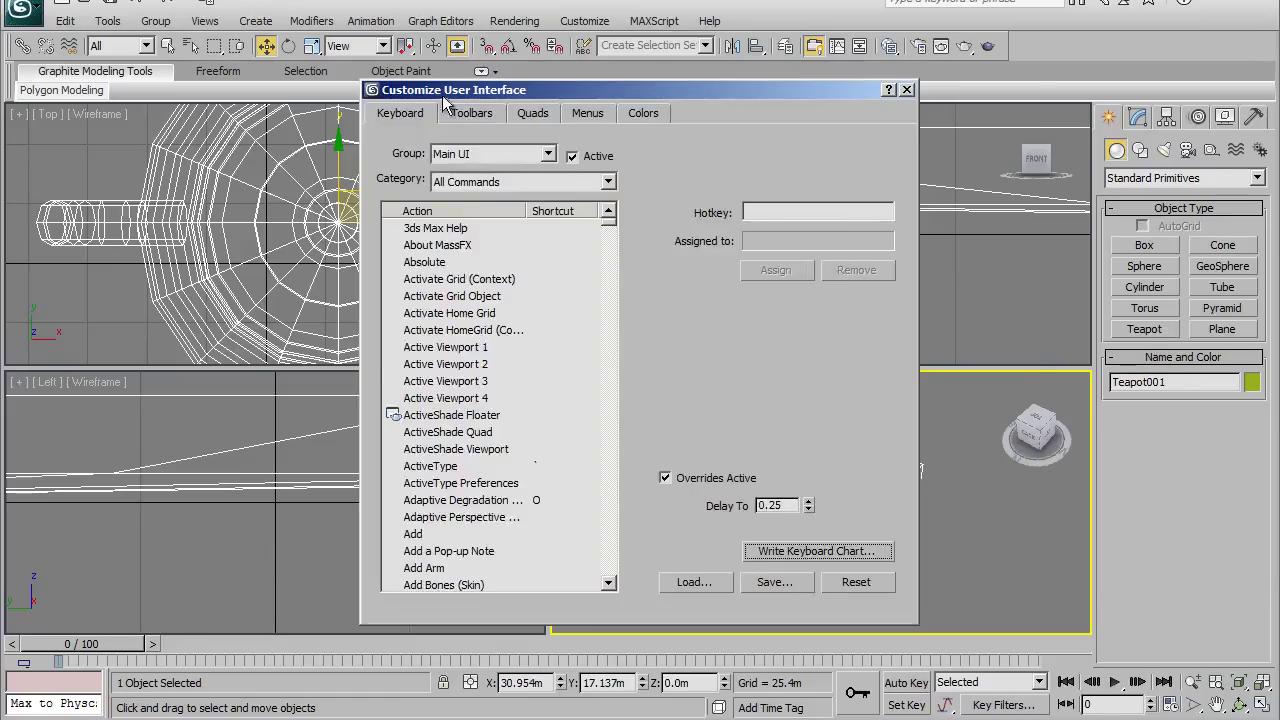
pyautogui.moveTo(458, 90); pyautogui.dragTo(580, 90)
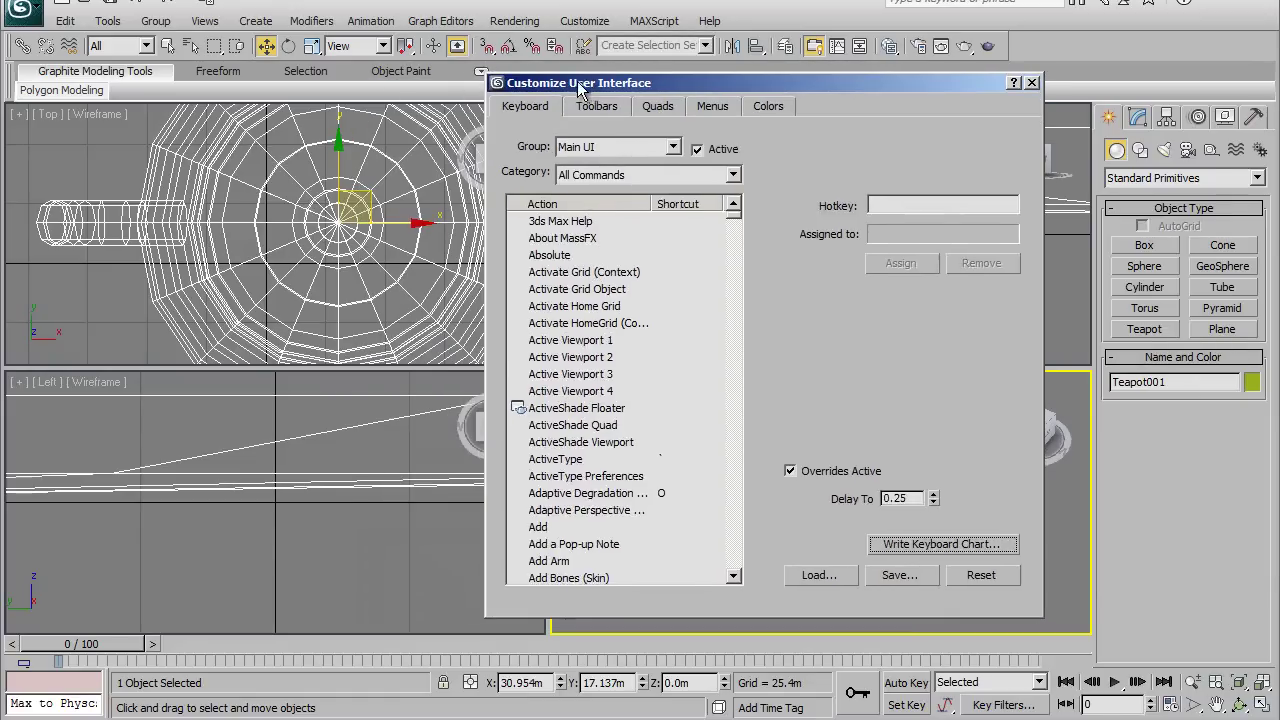
pyautogui.click(596, 106)
pyautogui.click(657, 106)
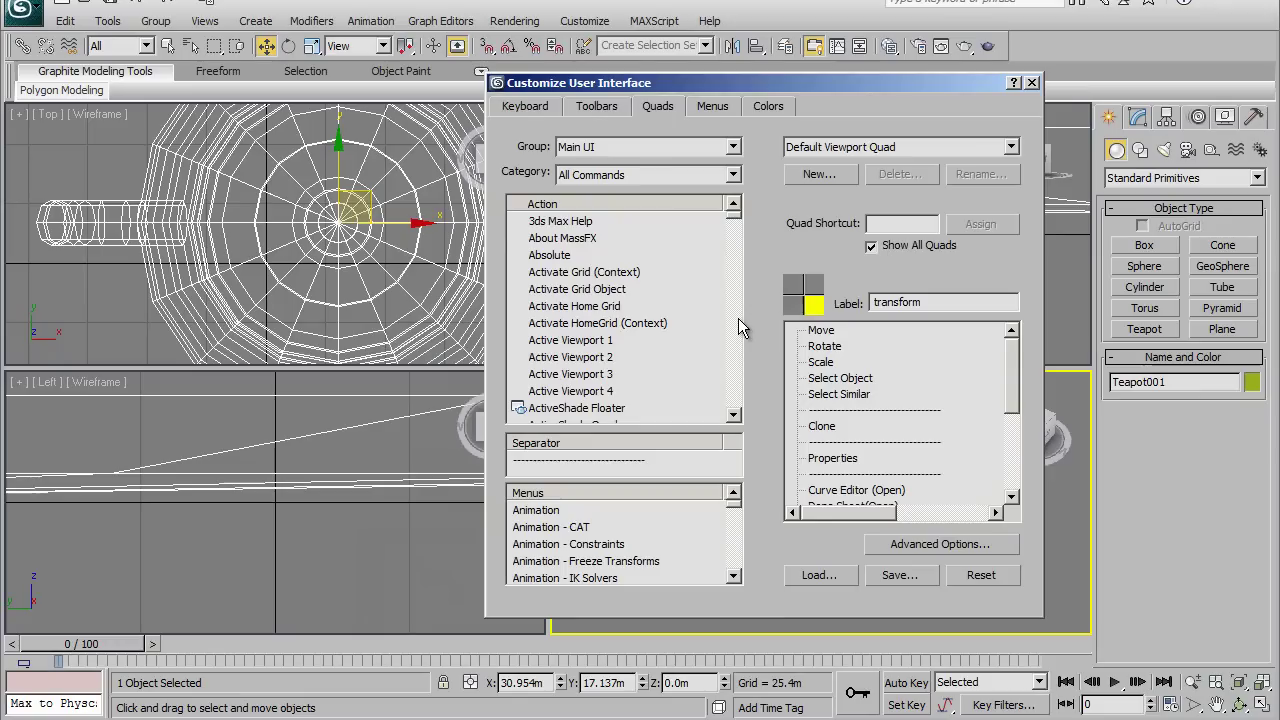
pyautogui.click(792, 286)
pyautogui.click(814, 305)
pyautogui.click(792, 305)
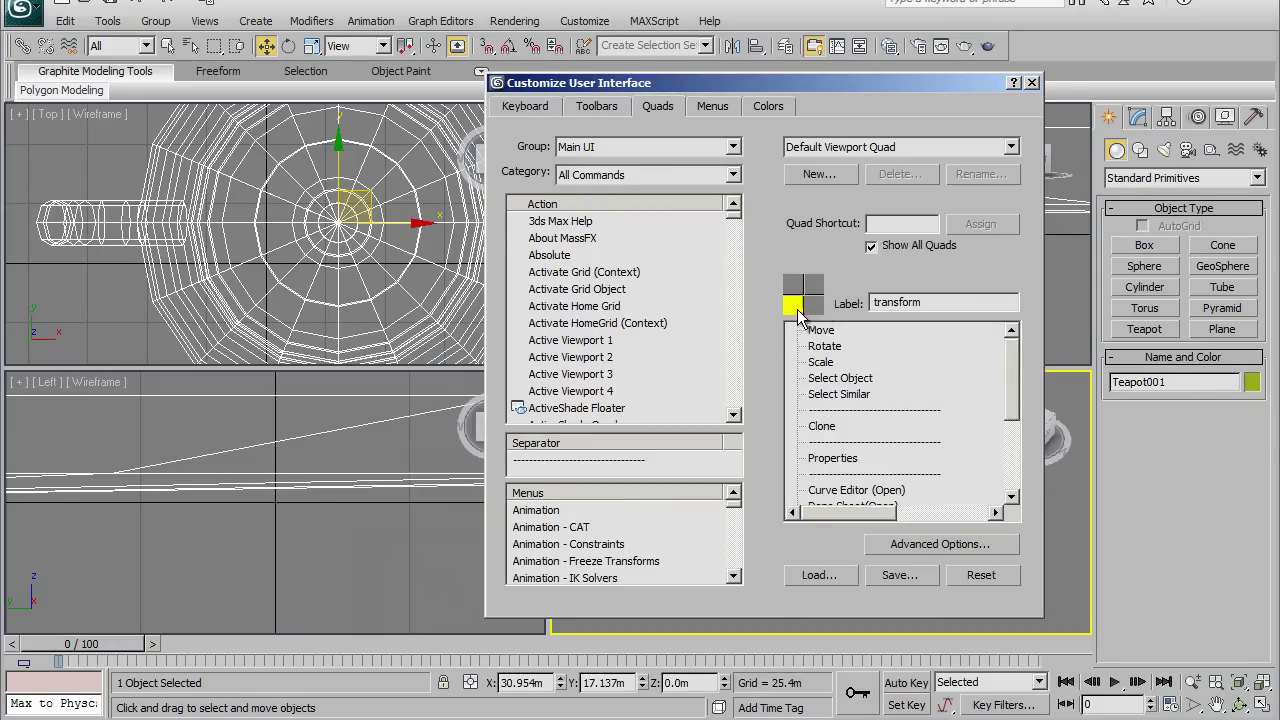
pyautogui.click(814, 284)
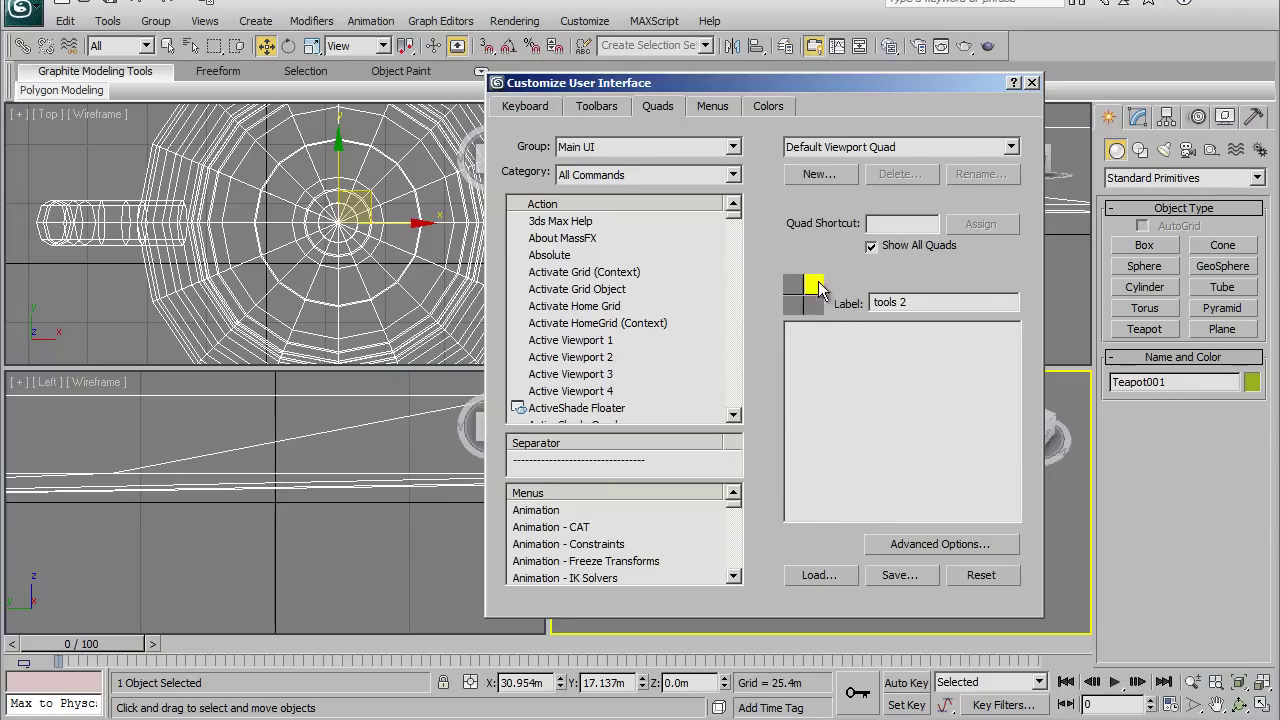
pyautogui.click(1033, 87)
pyautogui.hotkey('alt', 'w')
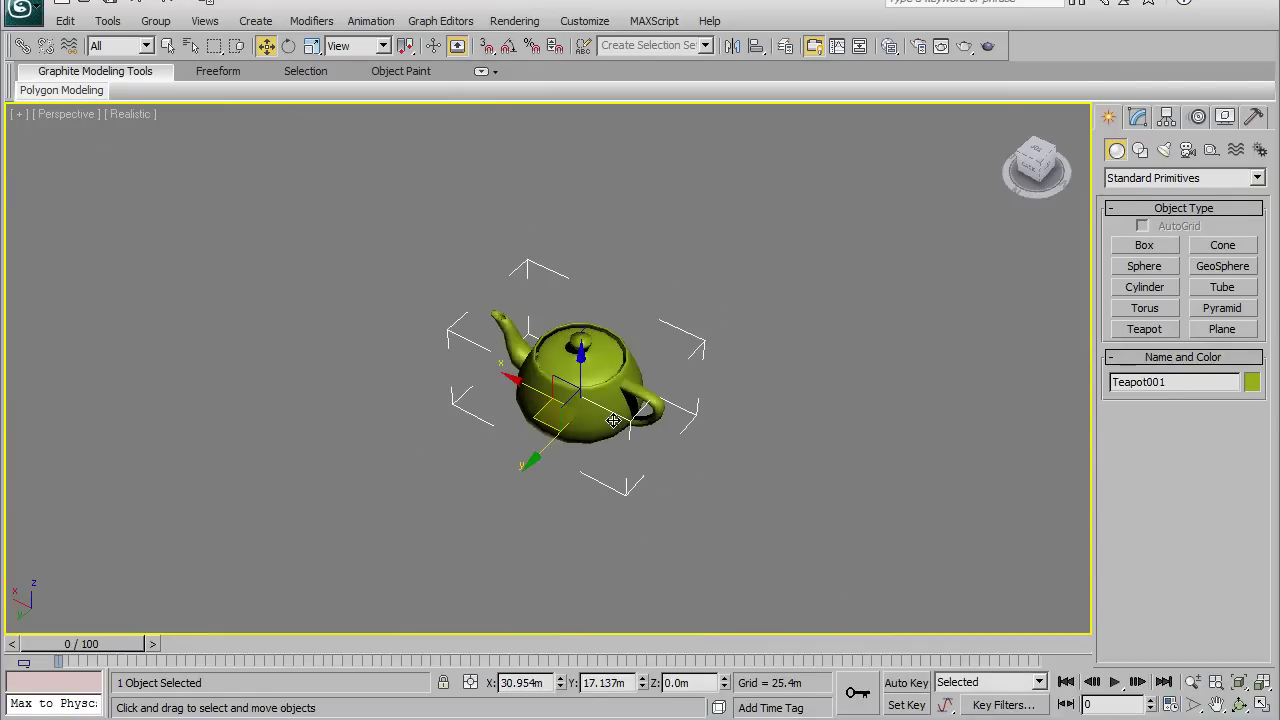
# Step: Restore the four-viewport layout with Alt+W and start Customize > Load Custom UI Scheme
pyautogui.hotkey('alt', 'w')
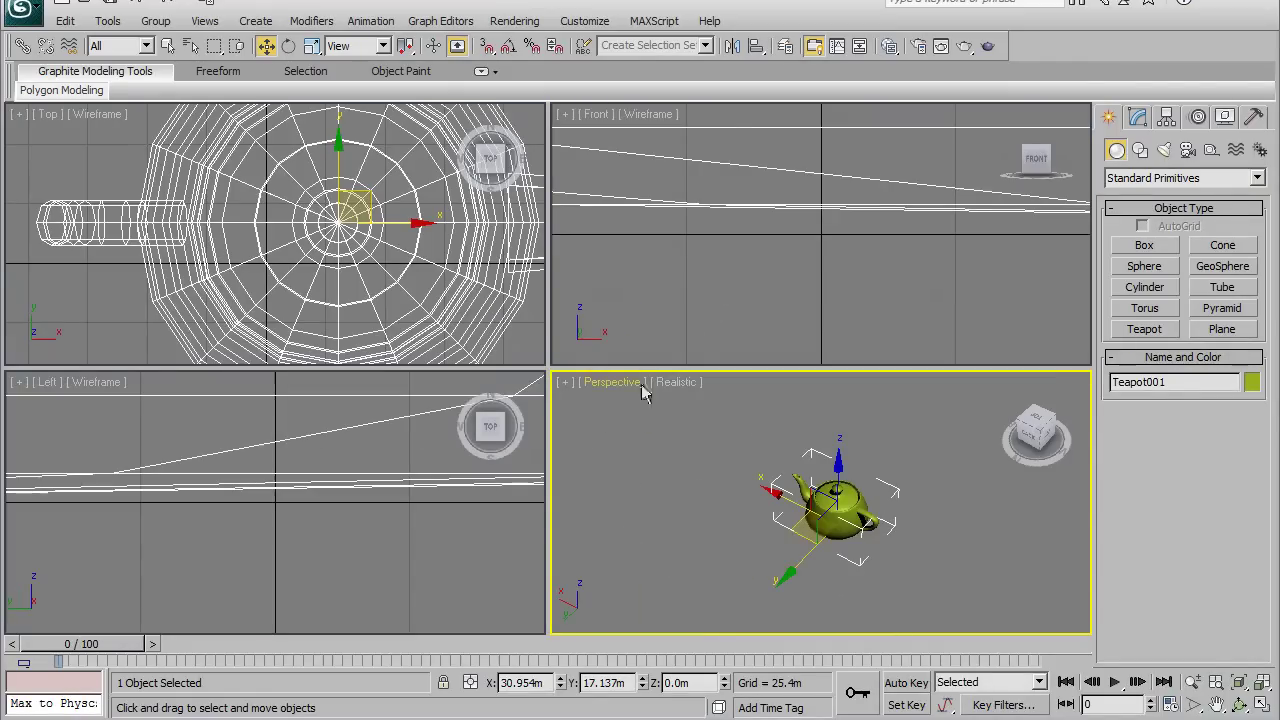
pyautogui.click(594, 24)
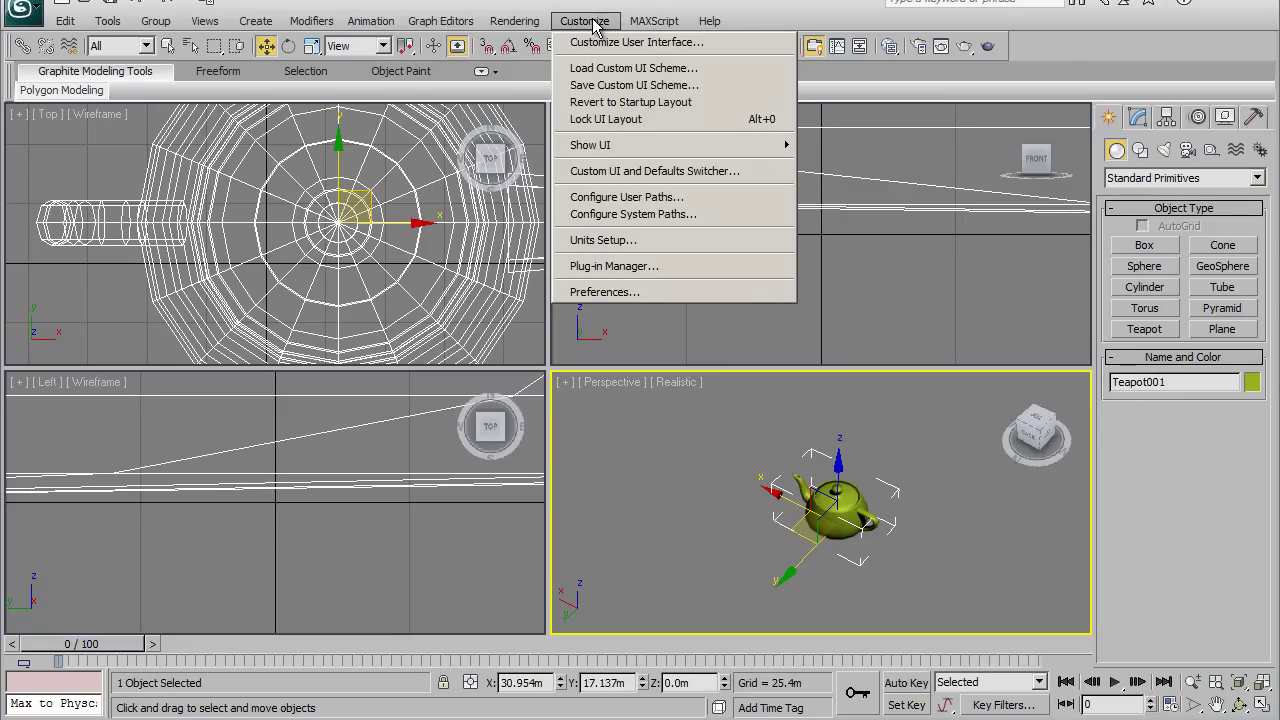
pyautogui.click(622, 70)
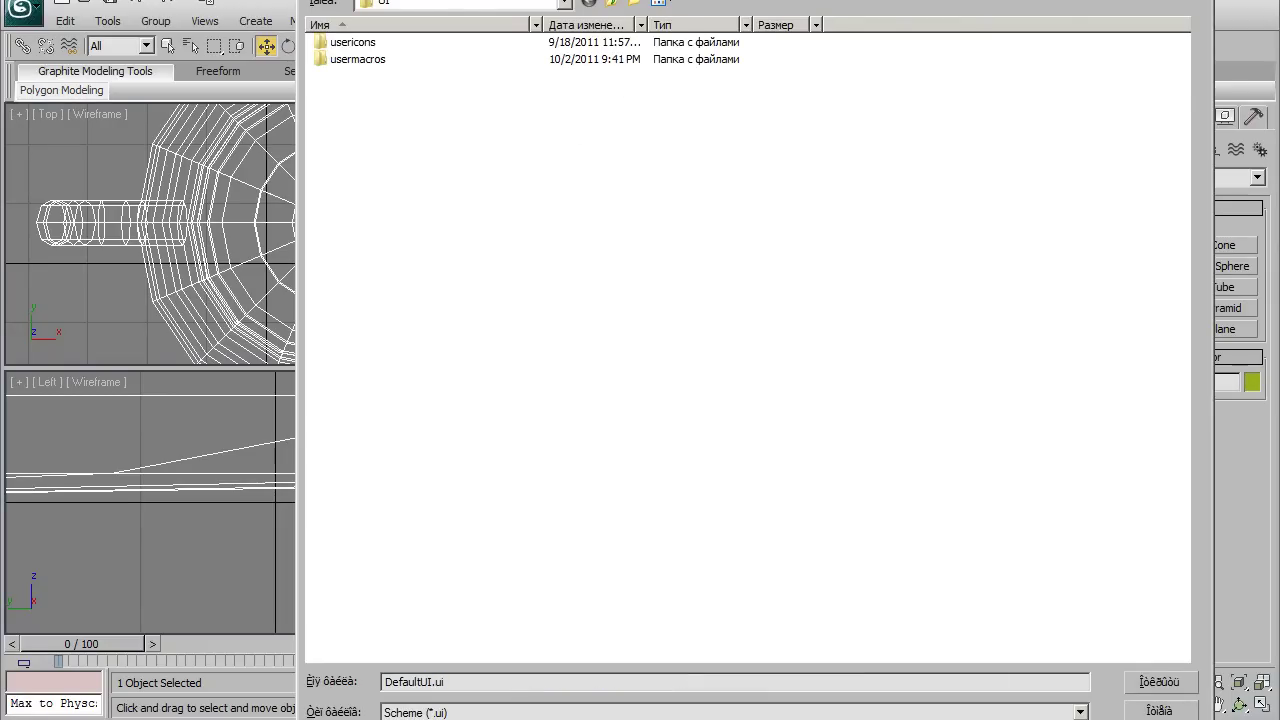
# Step: Browse to C:\Program Files\Autodesk\3ds Max 2012\UI and load ame-dark.ui
pyautogui.click(497, 5)
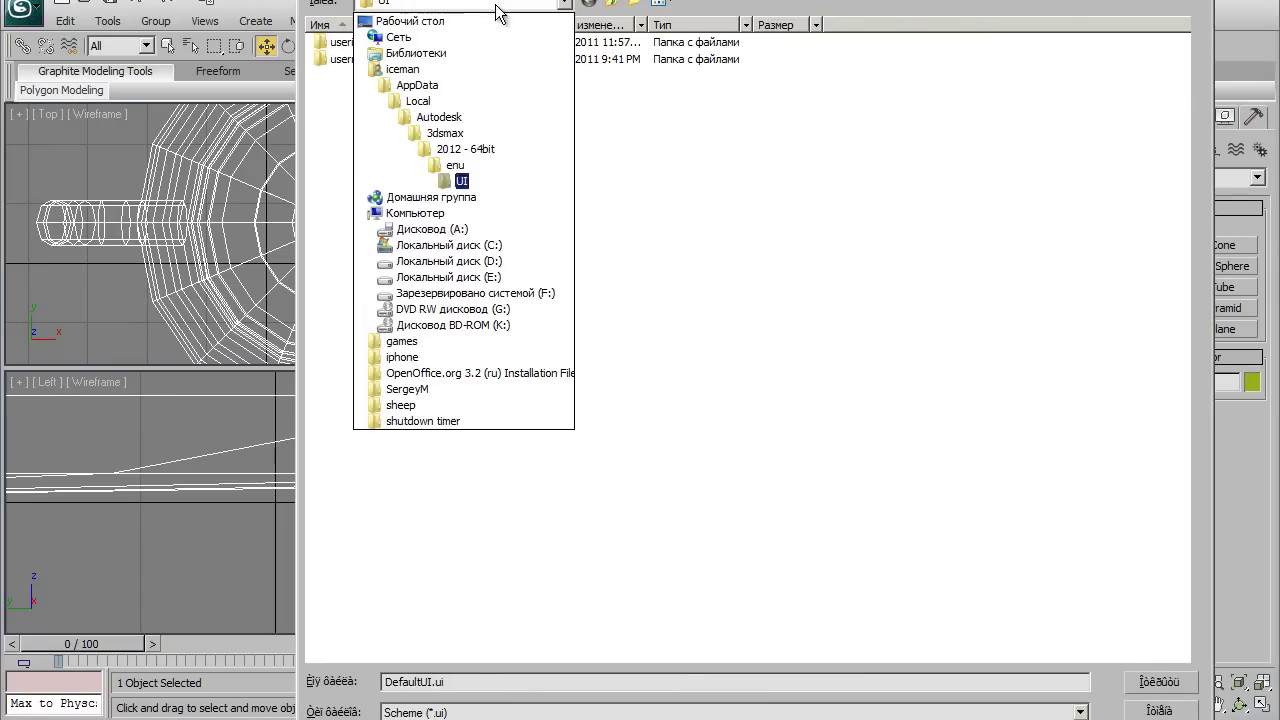
pyautogui.click(490, 246)
pyautogui.click(375, 538)
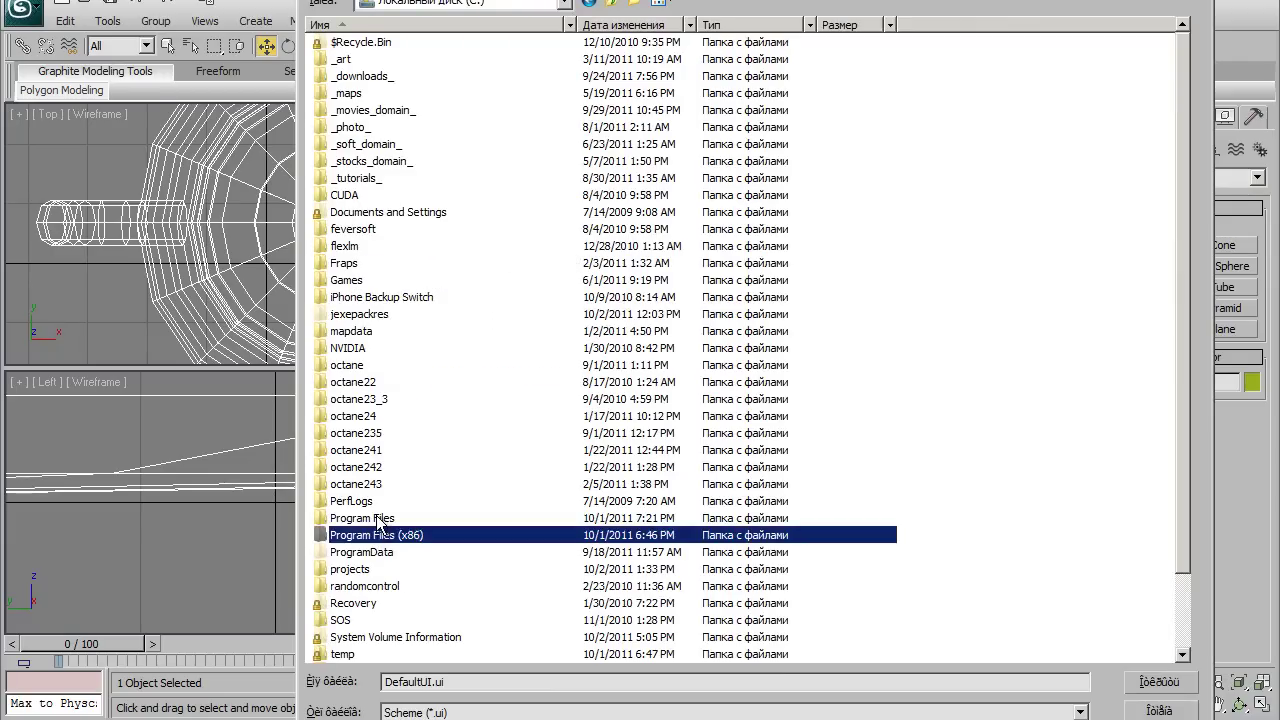
pyautogui.click(376, 519)
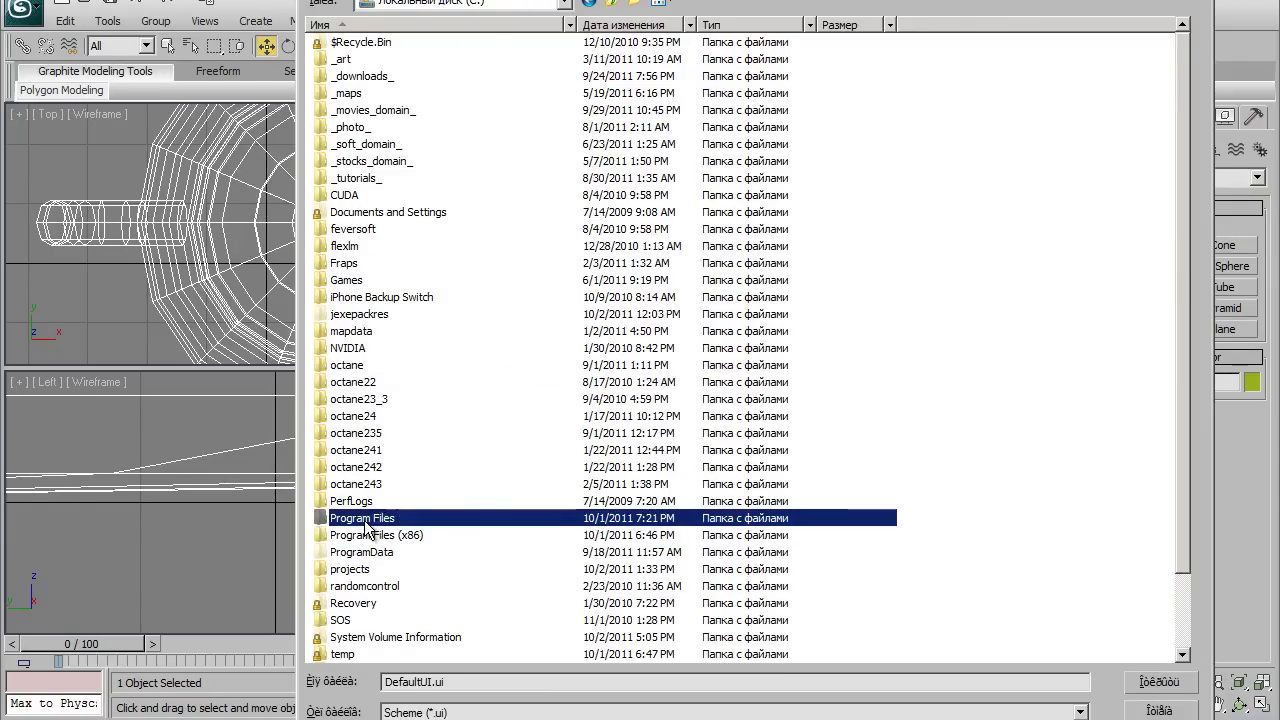
pyautogui.doubleClick(362, 522)
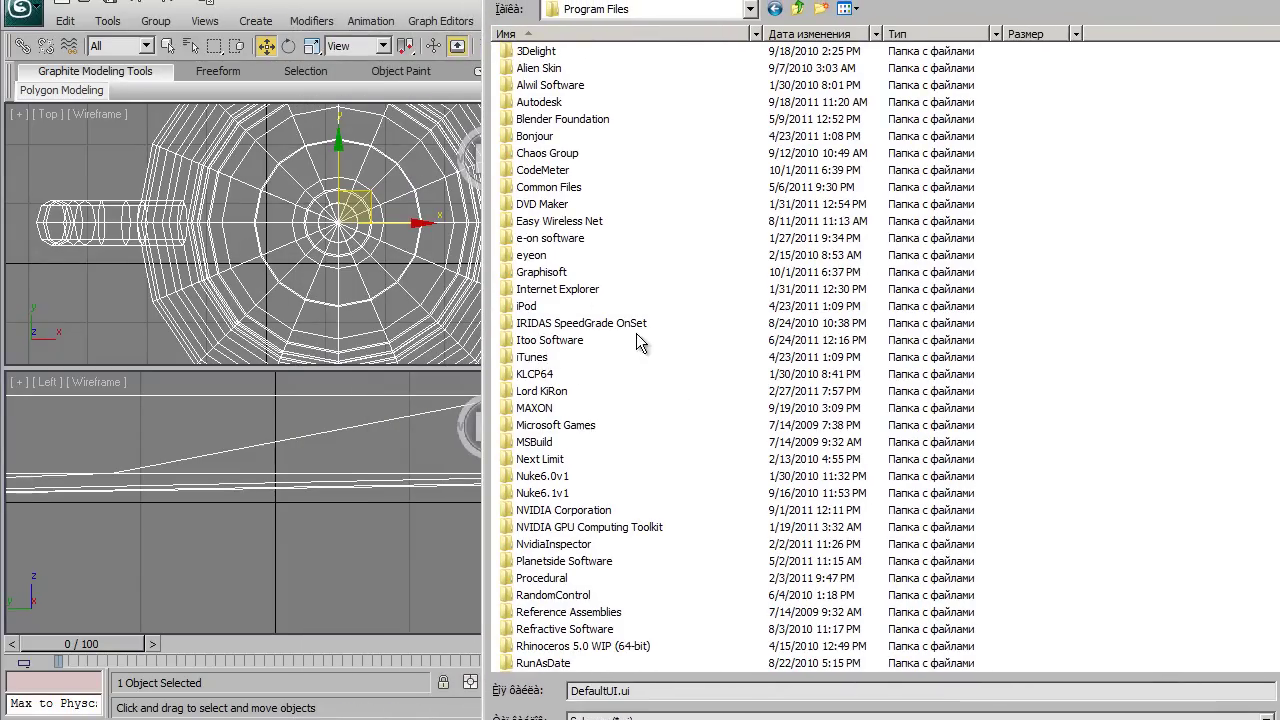
pyautogui.click(536, 104)
pyautogui.doubleClick(536, 104)
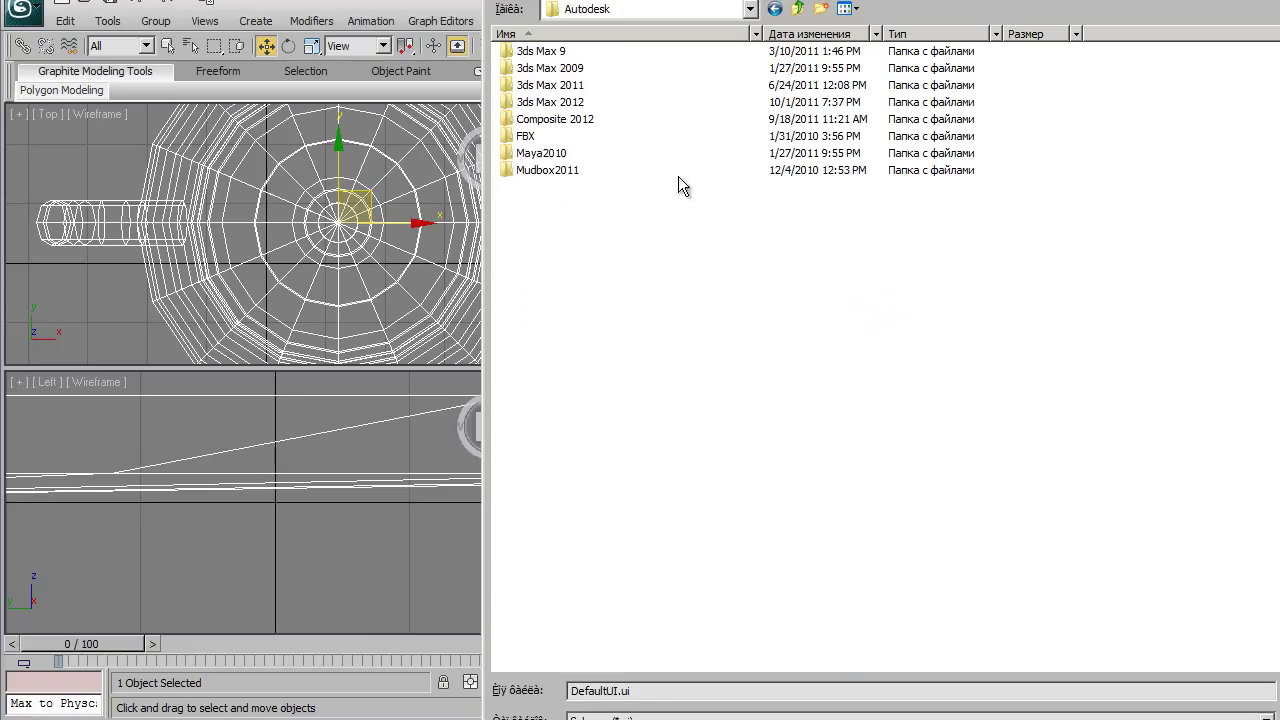
pyautogui.doubleClick(548, 102)
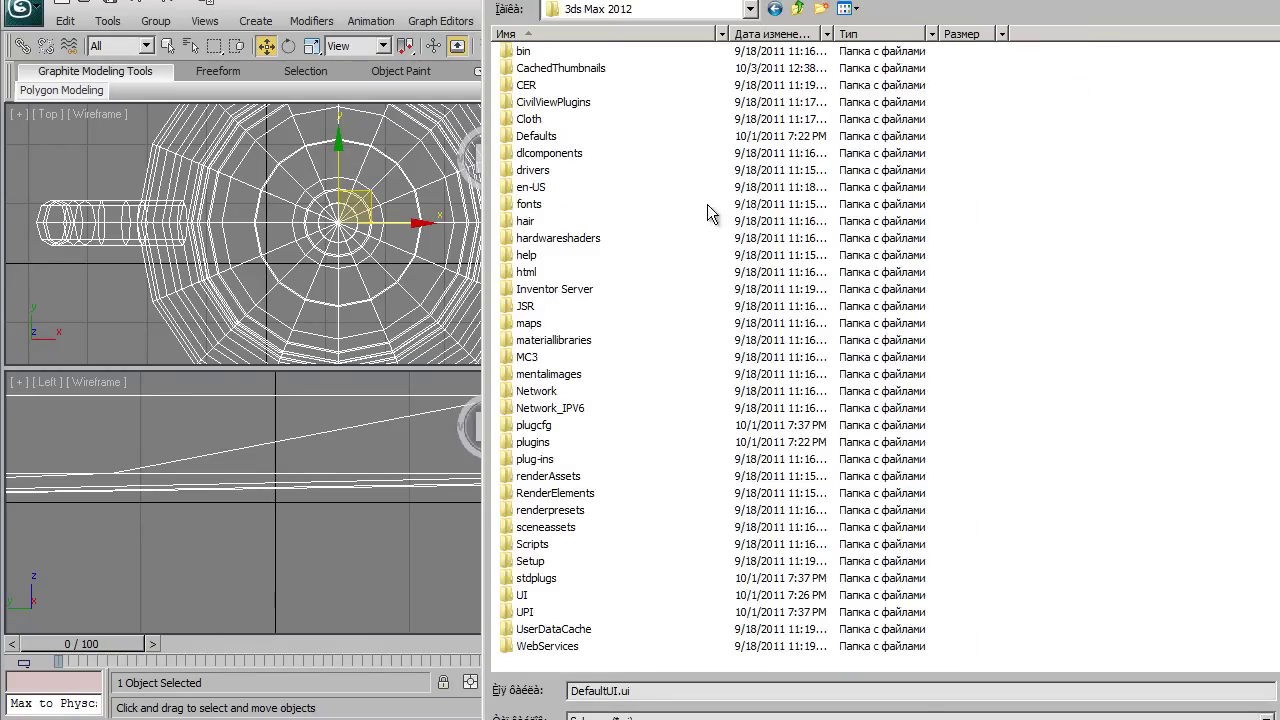
pyautogui.doubleClick(525, 596)
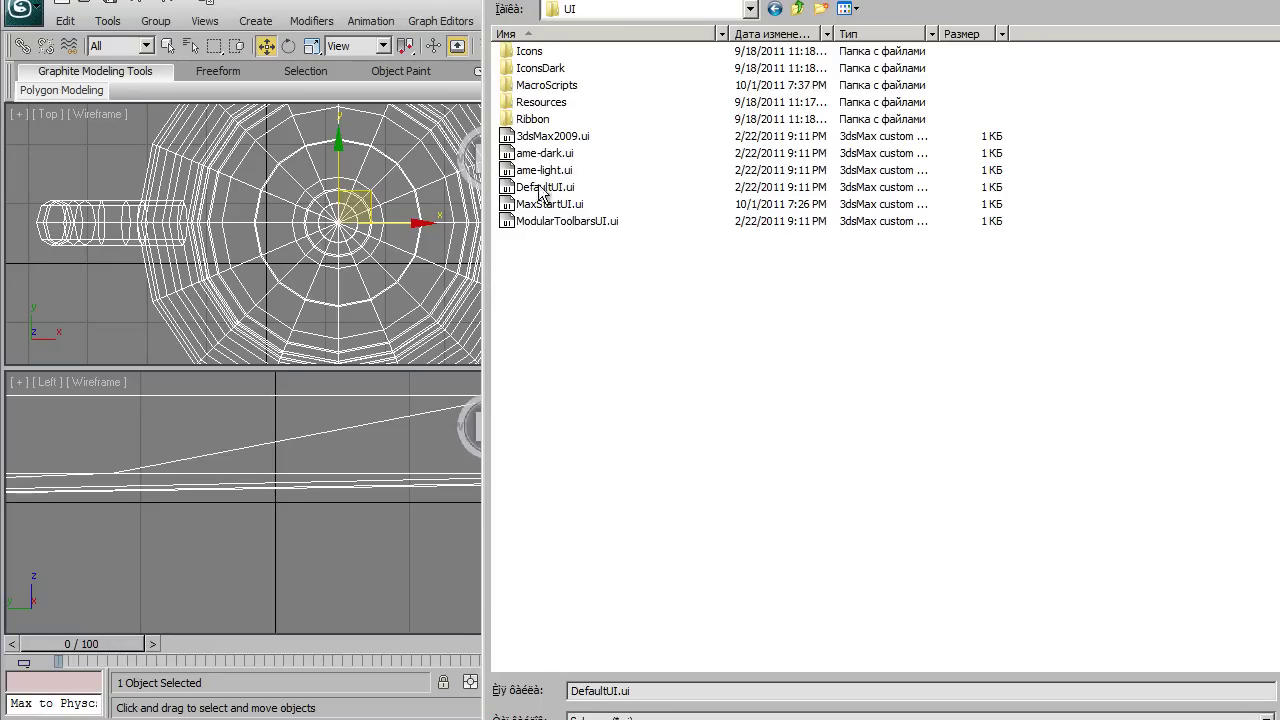
pyautogui.click(556, 159)
pyautogui.press('Return')
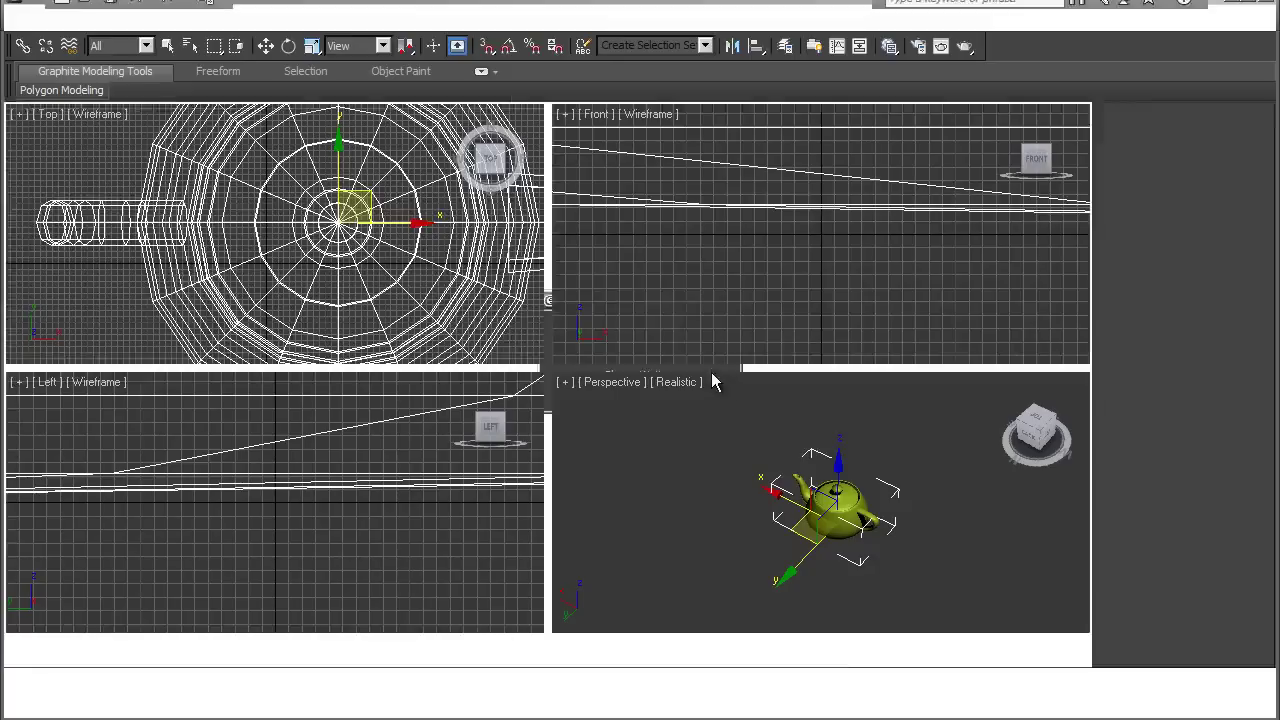
# Step: Dismiss the restart notice and select the teapot in the Perspective view
pyautogui.moveTo(745, 345)
pyautogui.mouseDown()
pyautogui.moveTo(710, 240)
pyautogui.moveTo(654, 246)
pyautogui.mouseUp()
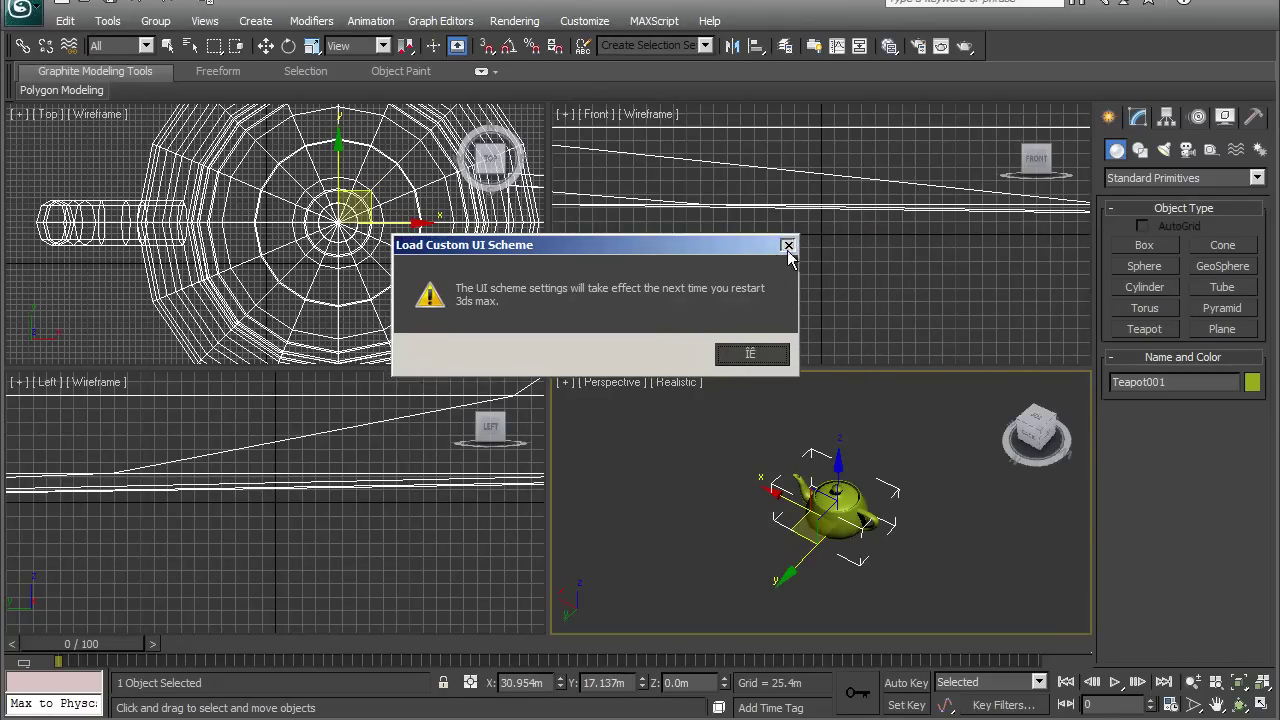
pyautogui.click(788, 246)
pyautogui.click(685, 315)
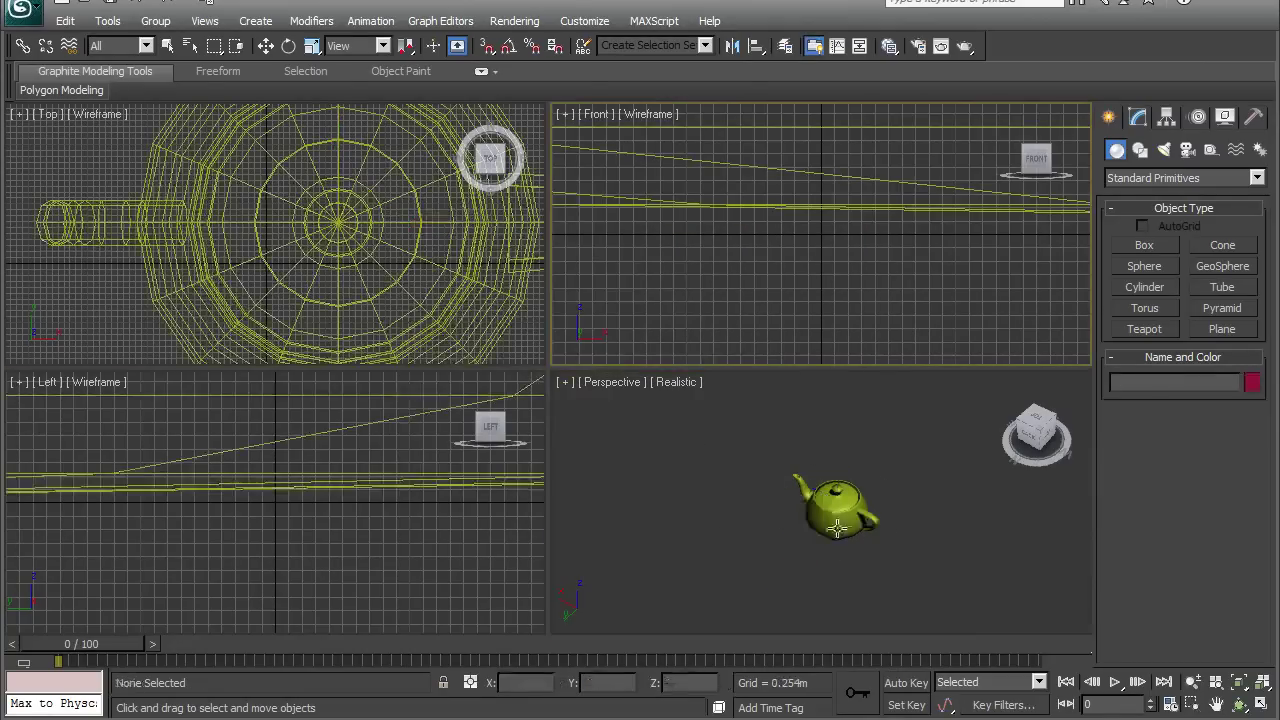
pyautogui.moveTo(837, 527); pyautogui.dragTo(830, 490, button='middle')
pyautogui.click(820, 480)
# Step: Orbit the Perspective view, lock the teapot selection, and Zoom Extents All
pyautogui.scroll(3, 830, 555)
pyautogui.scroll(2, 826, 545)
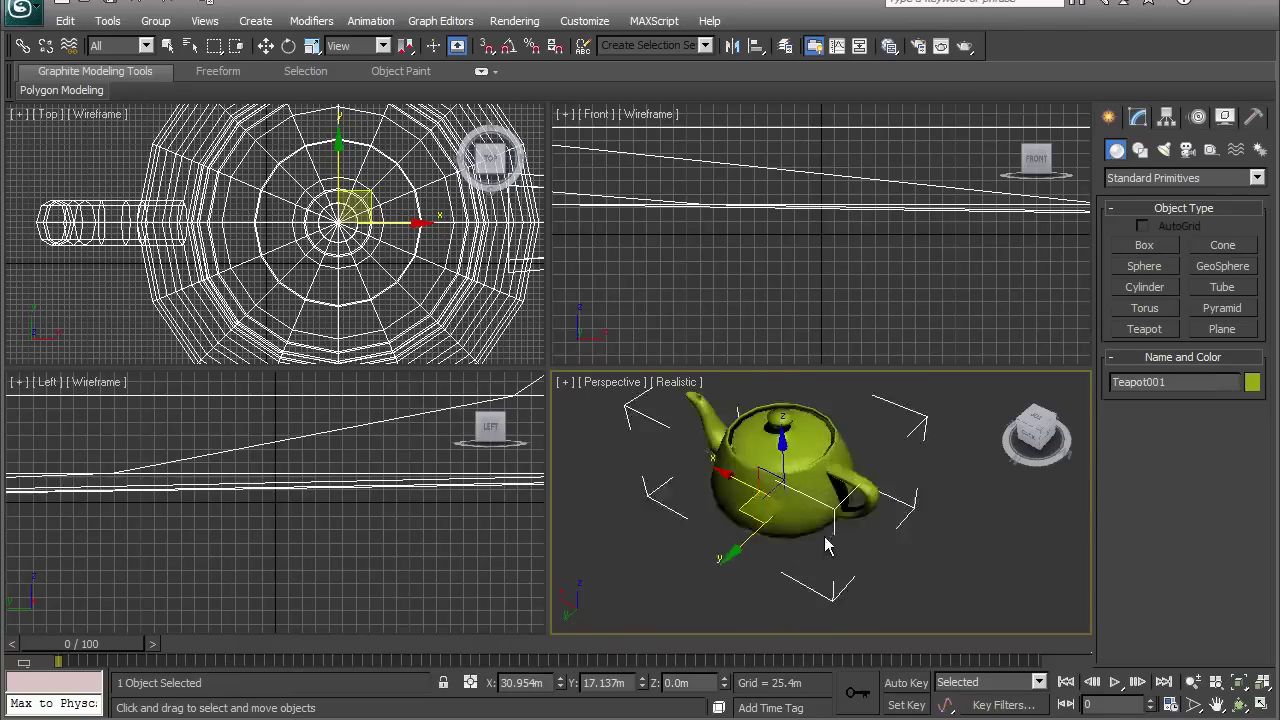
pyautogui.keyDown('alt'); pyautogui.moveTo(826, 545); pyautogui.dragTo(853, 499, button='middle'); pyautogui.keyUp('alt')
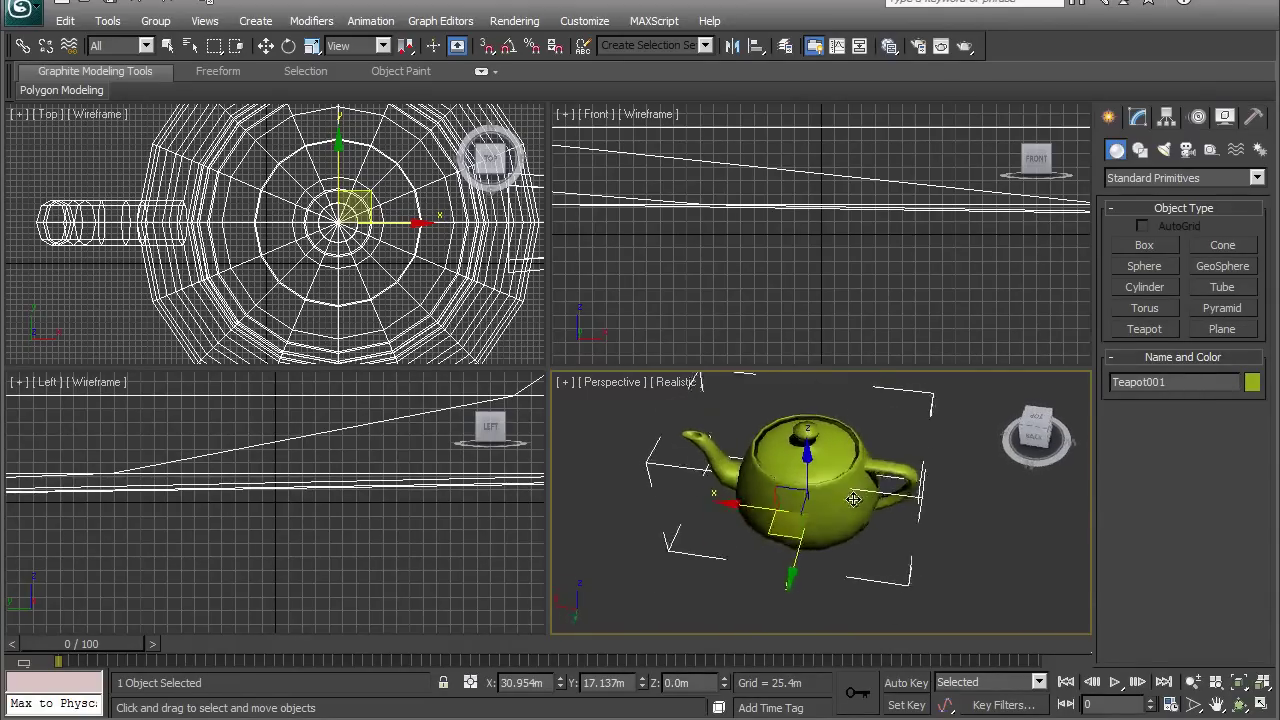
pyautogui.hotkey('ctrl', 'shift', 'z')
pyautogui.keyDown('alt'); pyautogui.moveTo(790, 488); pyautogui.dragTo(769, 508, button='middle'); pyautogui.keyUp('alt')
pyautogui.press('space')
pyautogui.press('space')
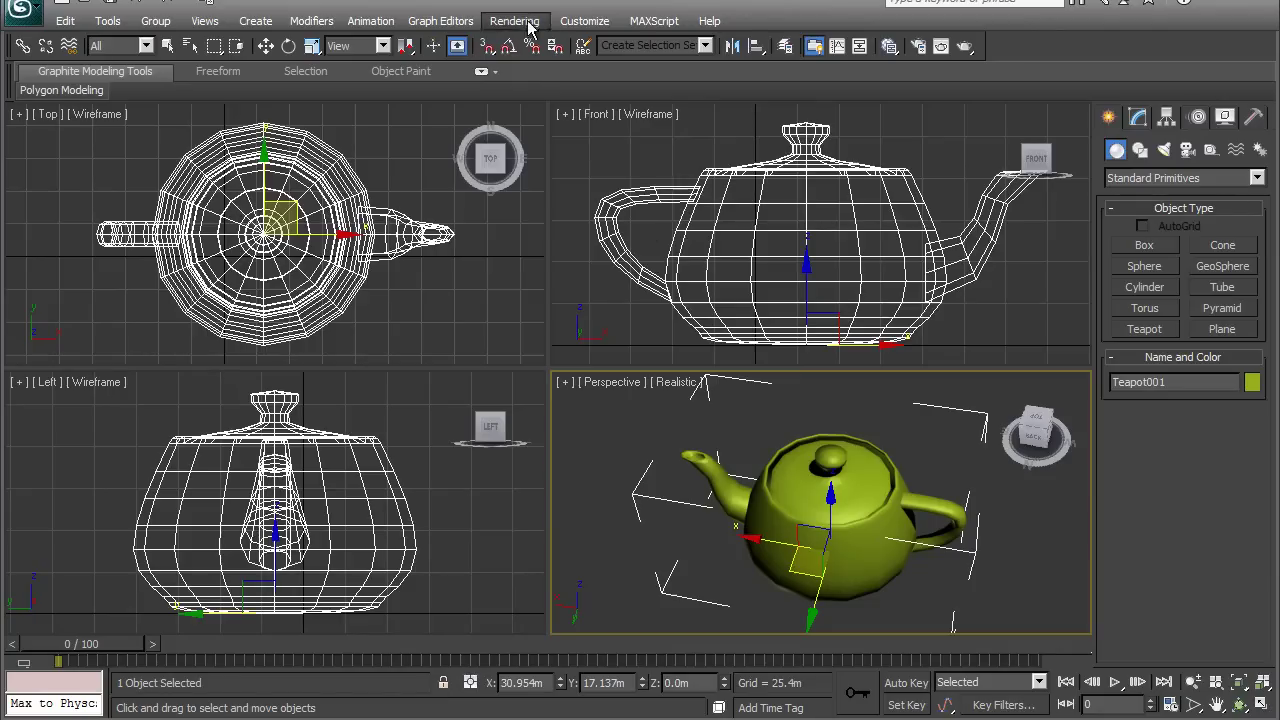
pyautogui.click(563, 23)
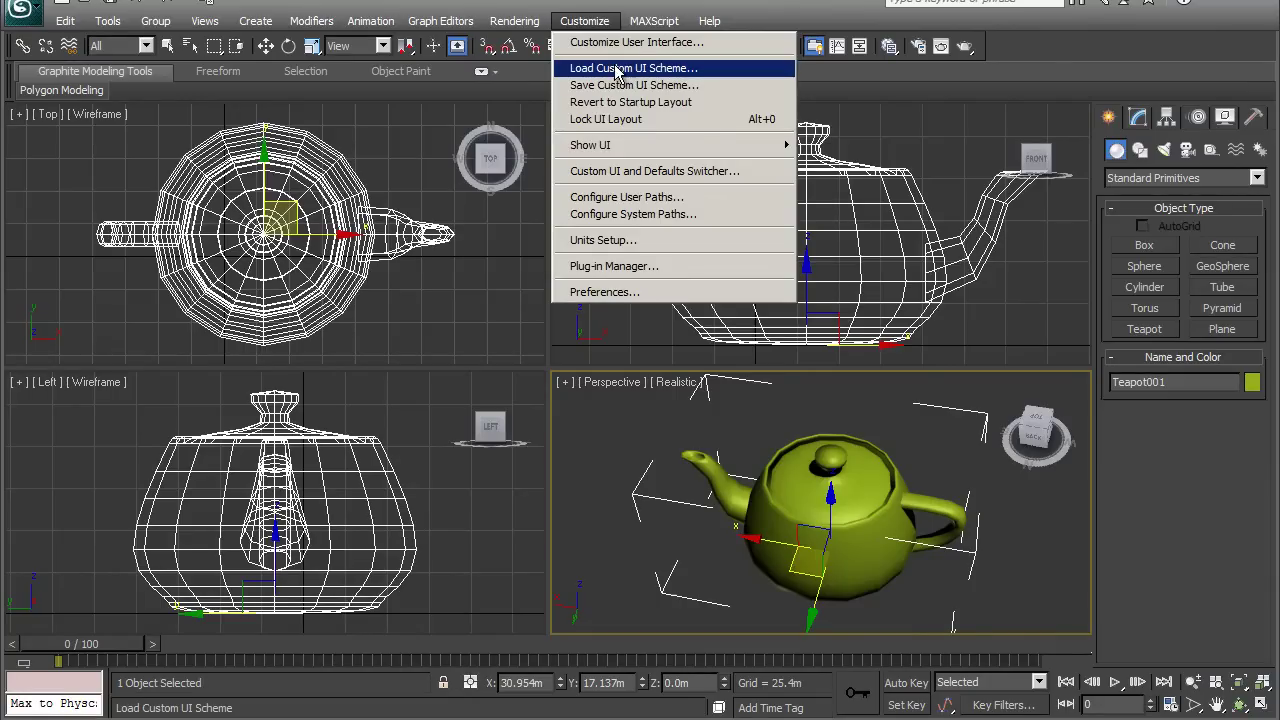
# Step: Load the ame-light.ui scheme from the 3ds Max UI folder
pyautogui.click(644, 70)
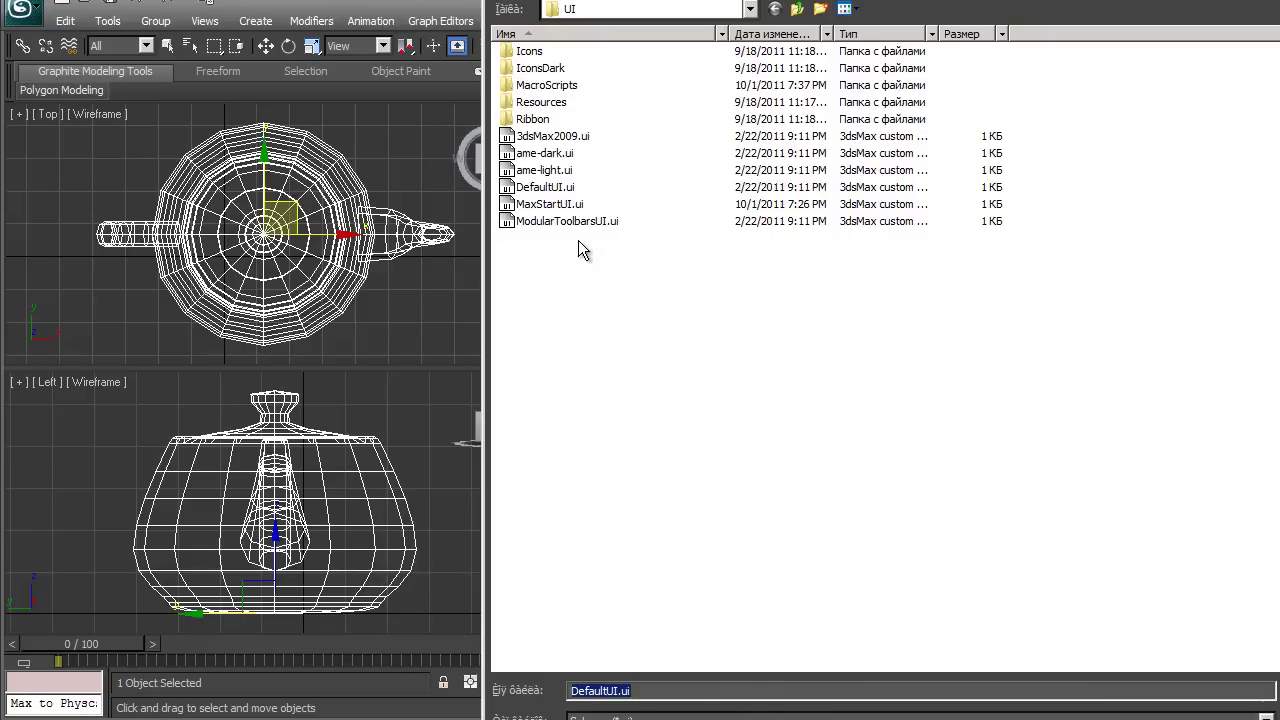
pyautogui.click(550, 171)
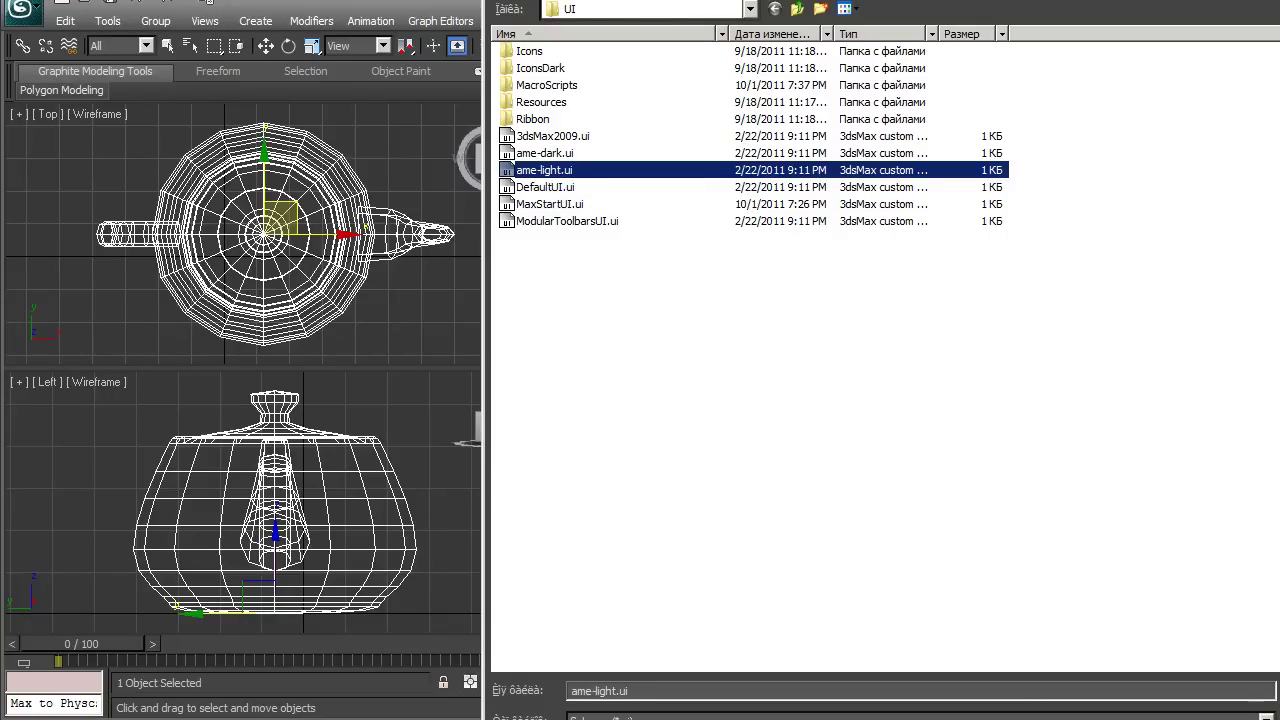
pyautogui.press('Return')
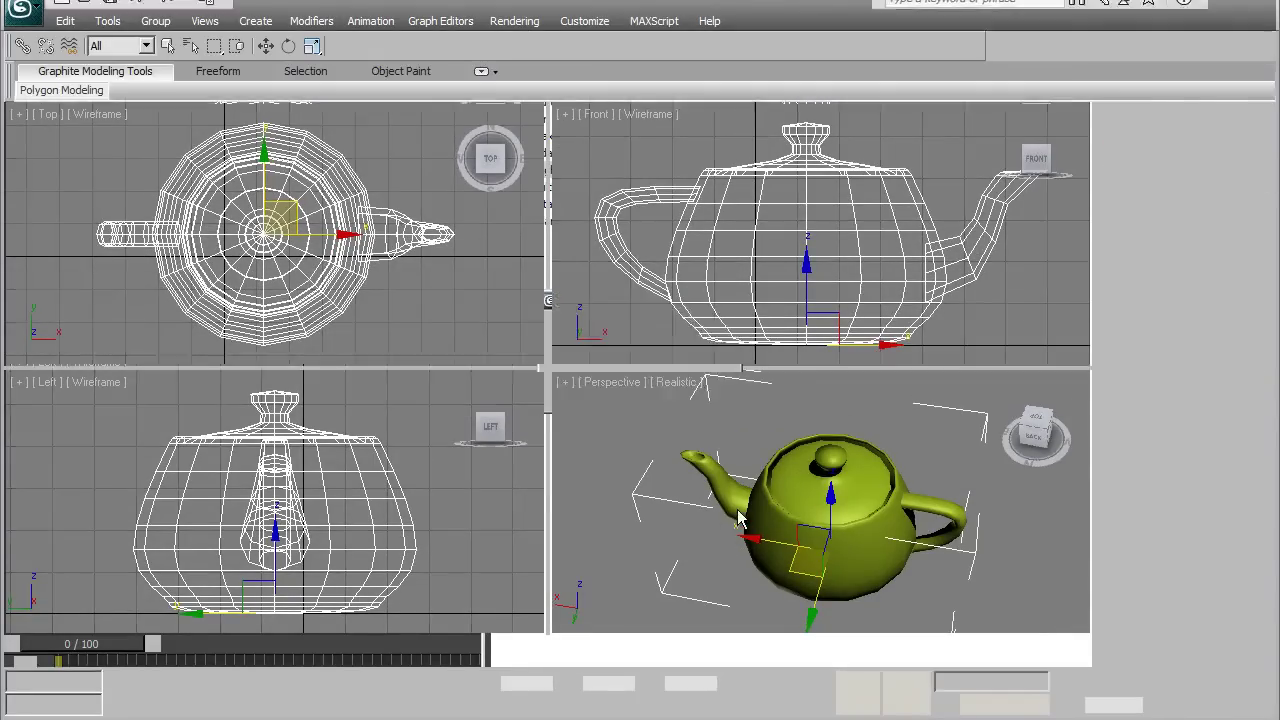
pyautogui.click(862, 438)
pyautogui.moveTo(745, 506)
pyautogui.mouseDown(button='middle')
pyautogui.moveTo(778, 471)
pyautogui.moveTo(790, 516)
pyautogui.mouseUp(button='middle')
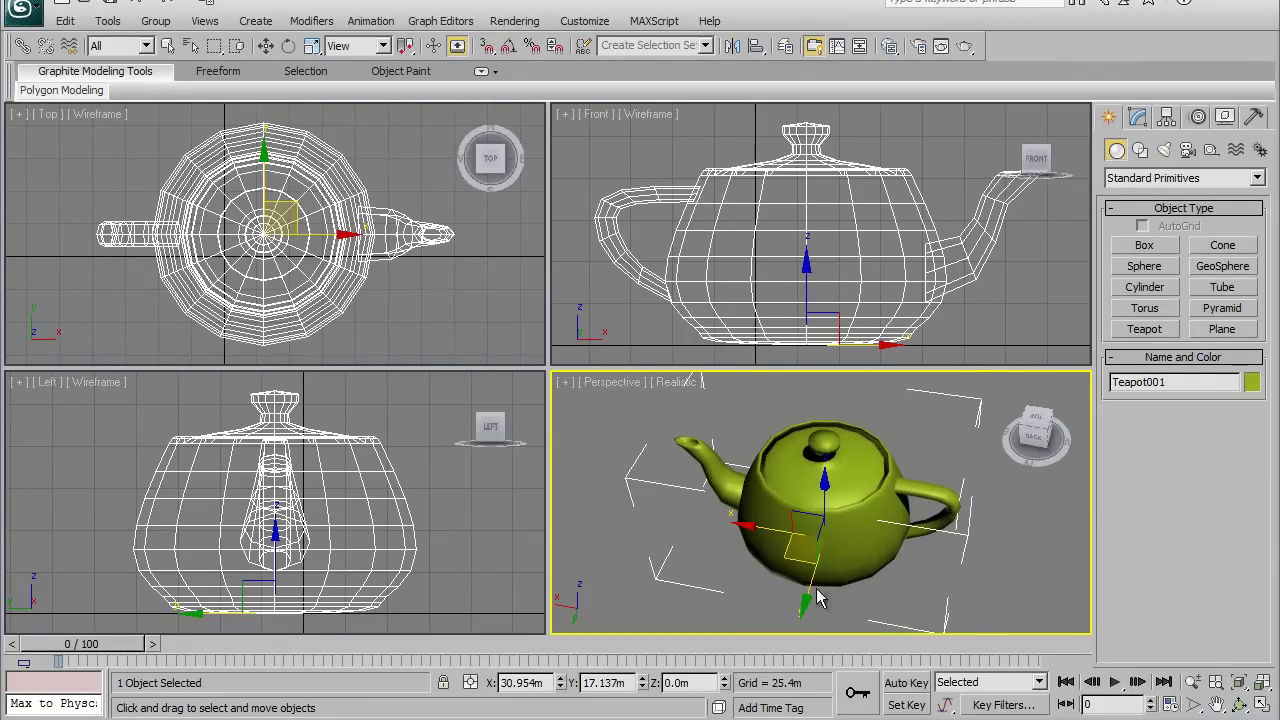
pyautogui.moveTo(790, 540); pyautogui.dragTo(770, 518, button='middle')
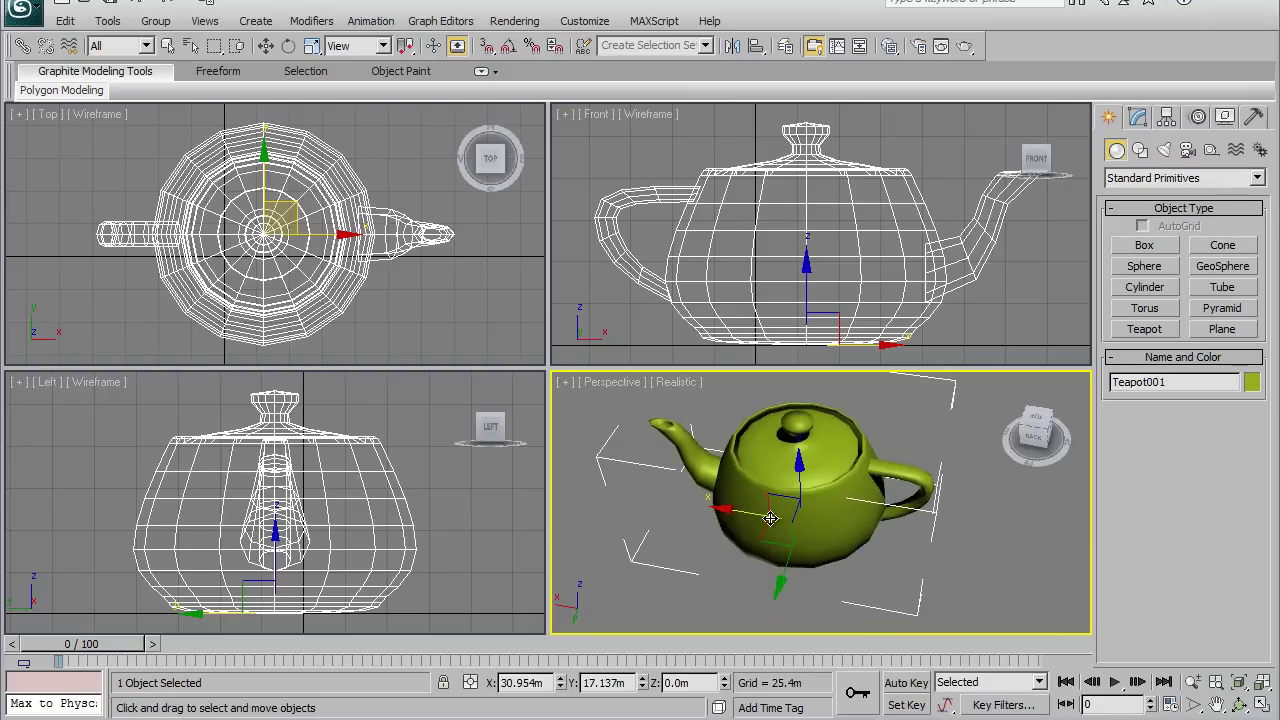
pyautogui.click(1036, 447)
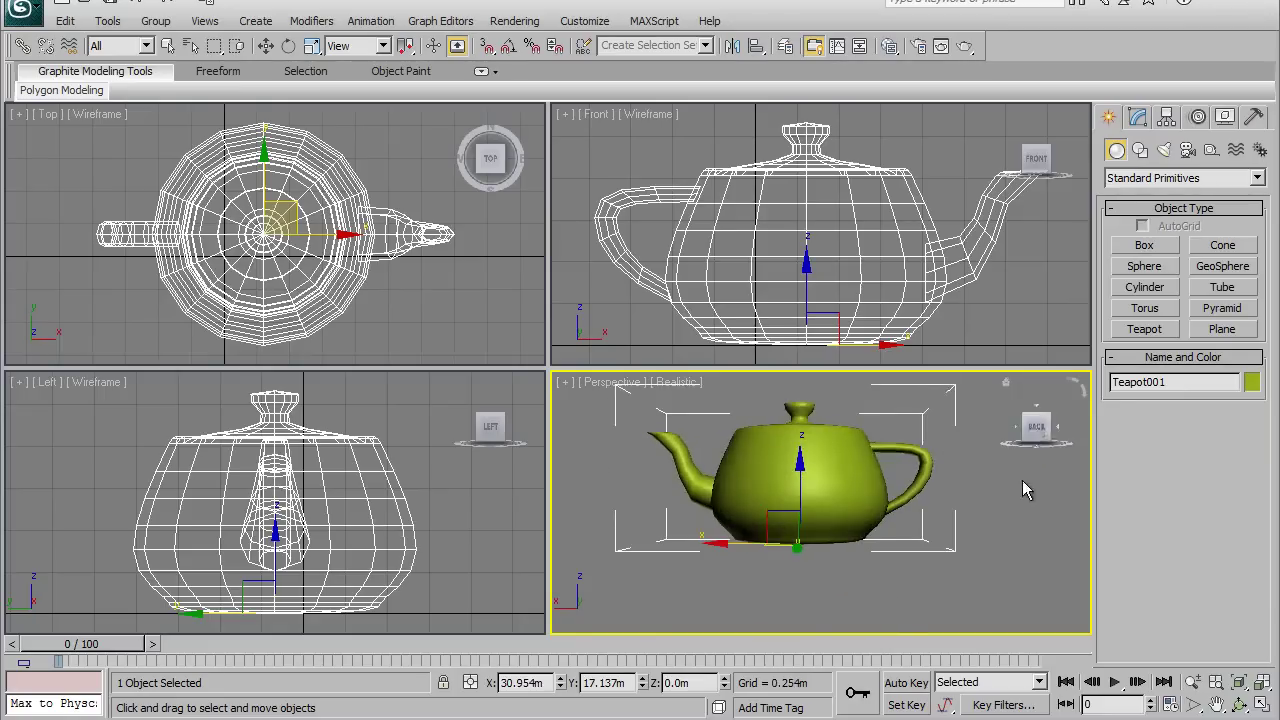
pyautogui.click(1050, 426)
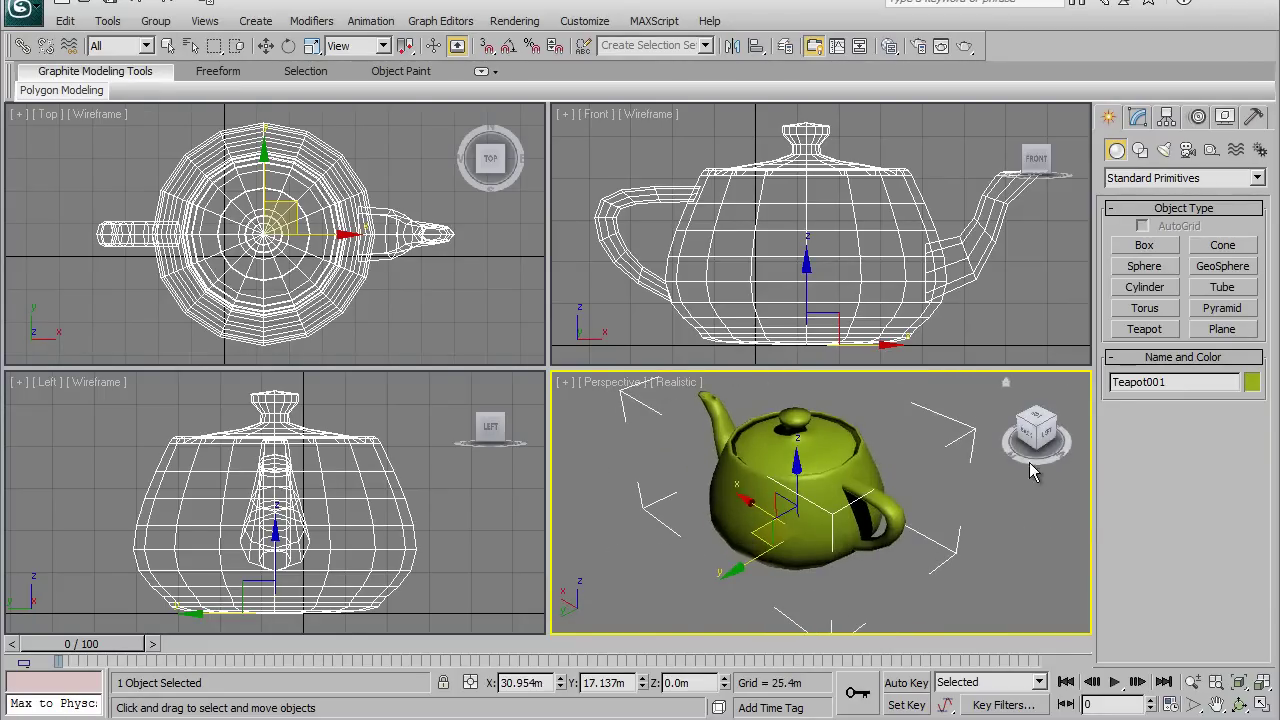
pyautogui.moveTo(1058, 466)
pyautogui.mouseDown()
pyautogui.moveTo(868, 475)
pyautogui.moveTo(892, 462)
pyautogui.moveTo(1066, 458)
pyautogui.moveTo(1002, 492)
pyautogui.mouseUp()
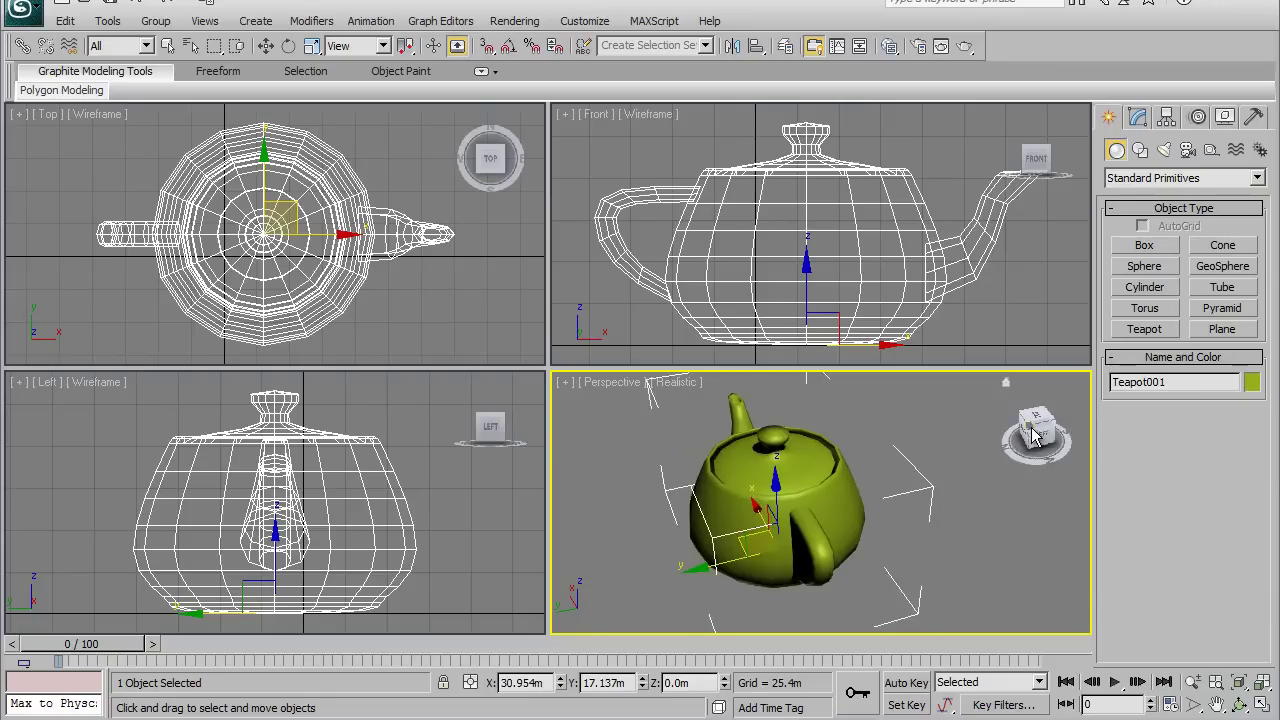
pyautogui.click(1034, 432)
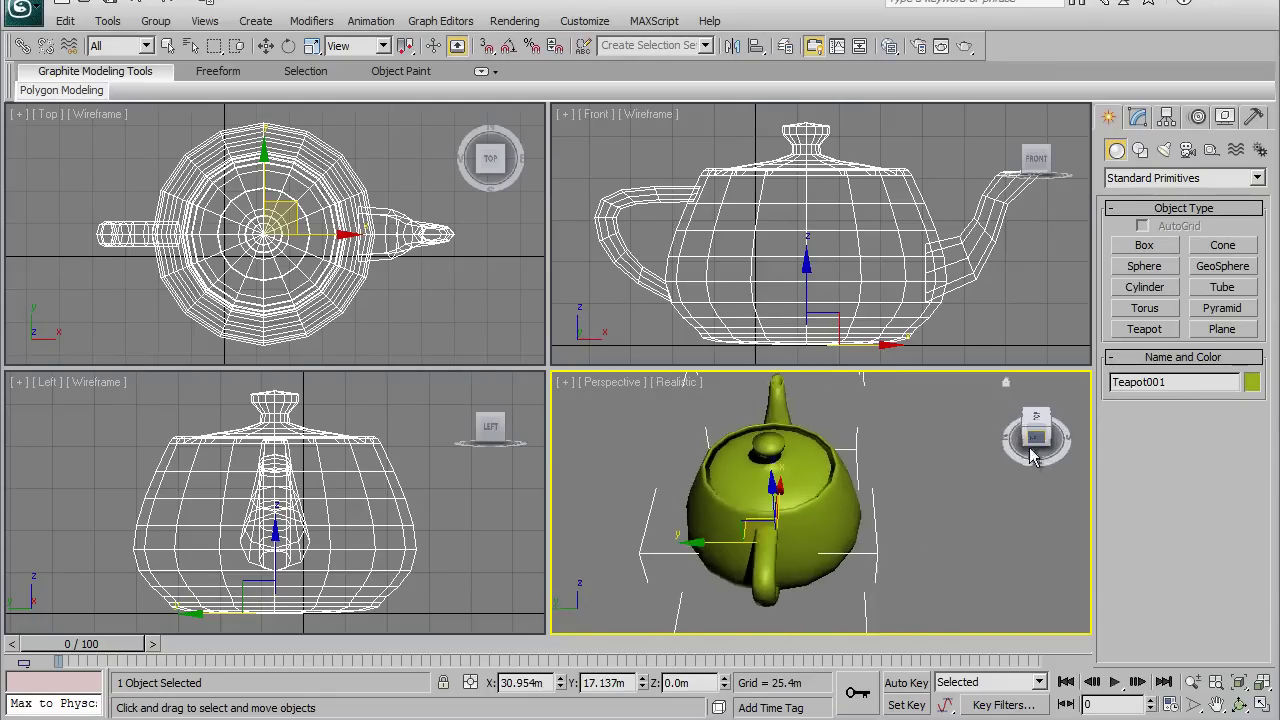
pyautogui.press('z')
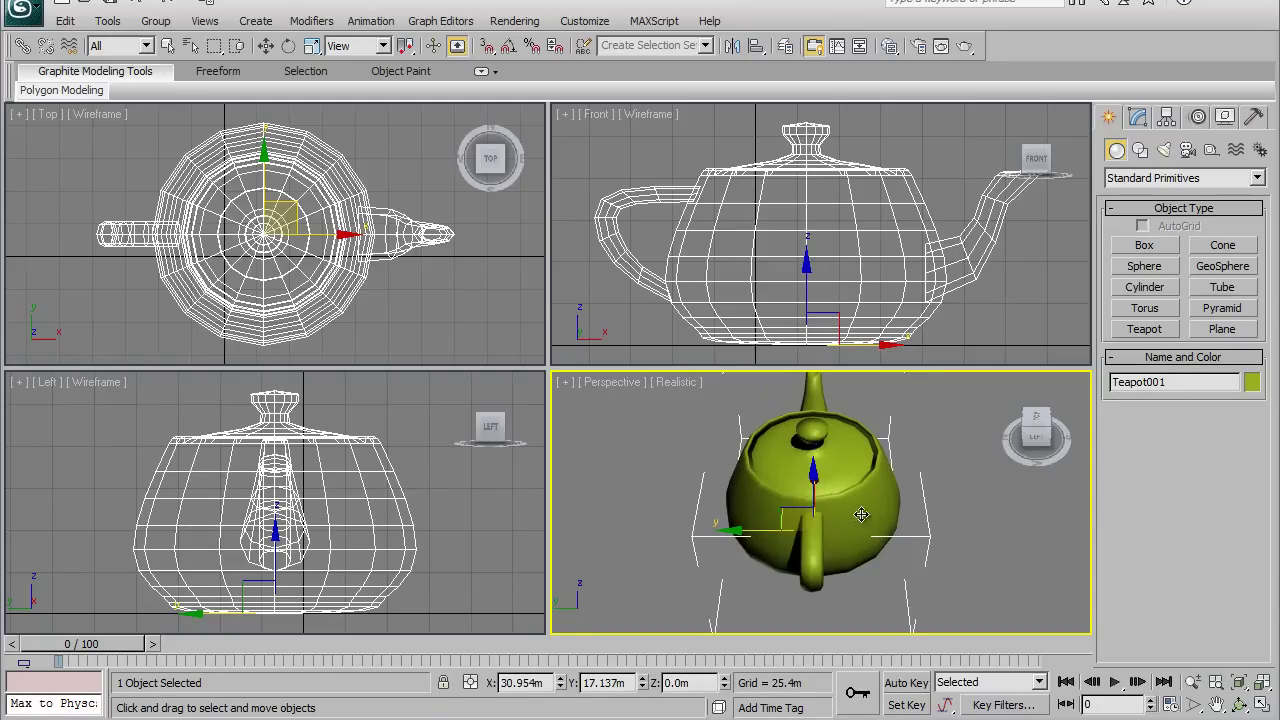
pyautogui.moveTo(938, 413)
pyautogui.keyDown('alt'); pyautogui.mouseDown(button='middle')
pyautogui.moveTo(849, 524)
pyautogui.moveTo(909, 514)
pyautogui.mouseUp(button='middle'); pyautogui.keyUp('alt')
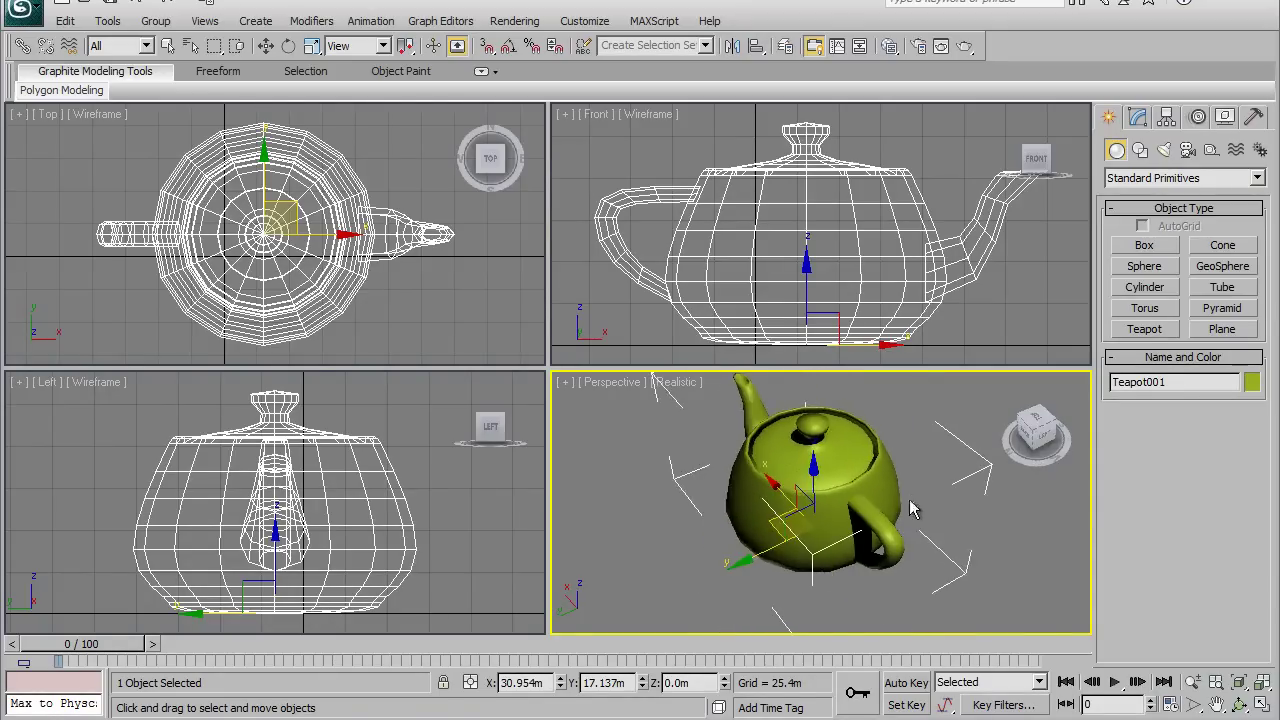
# Step: Uncheck Show the ViewCube in Configure Viewports, then maximise the Perspective viewport with Alt+W
pyautogui.click(566, 382)
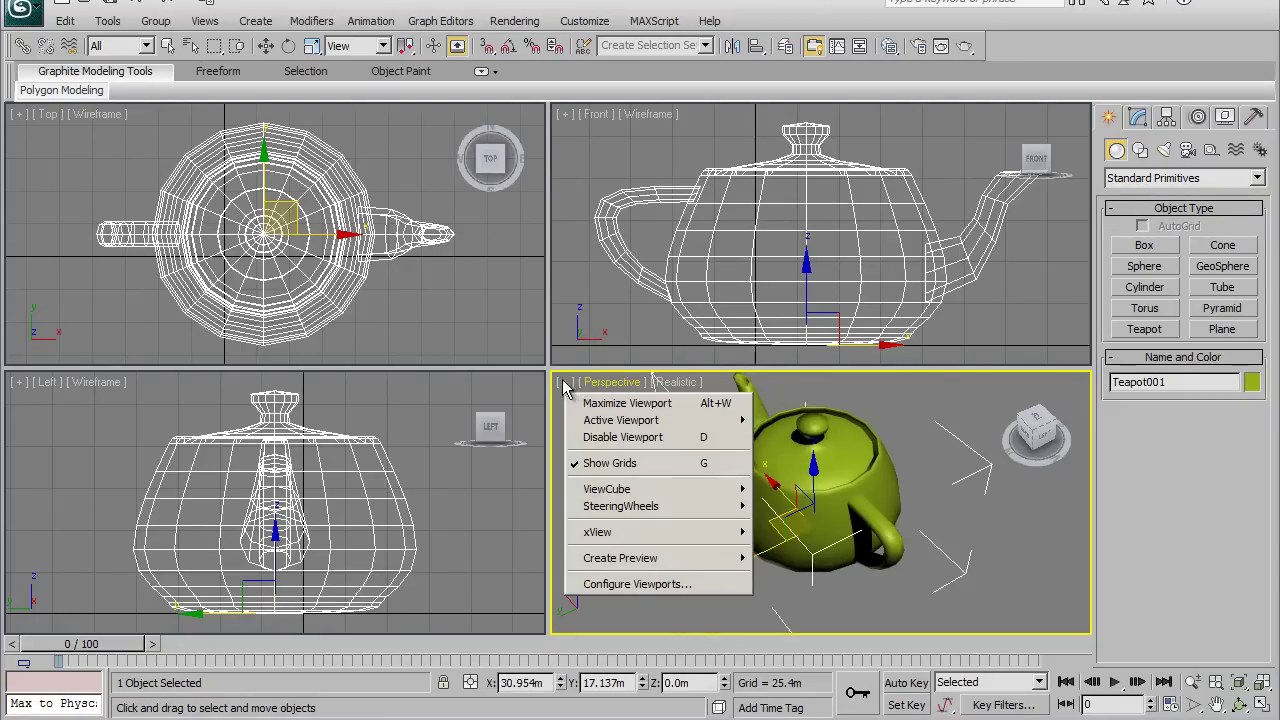
pyautogui.click(629, 586)
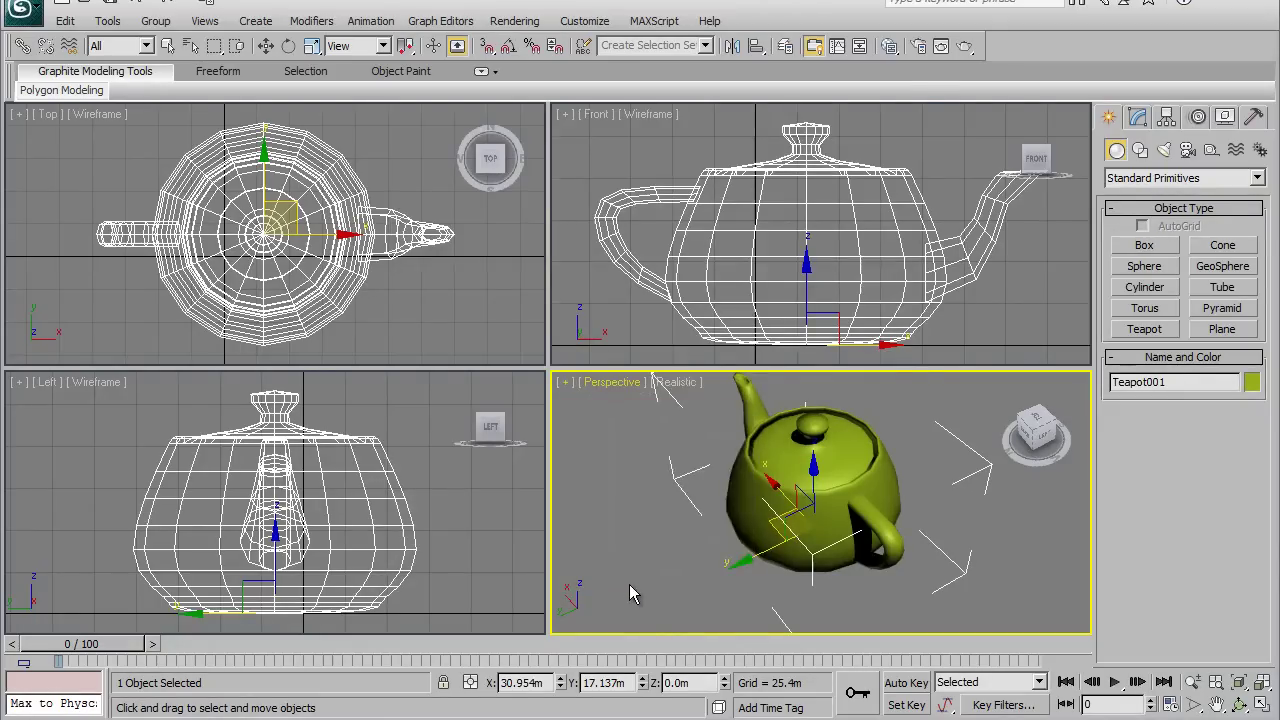
pyautogui.click(737, 120)
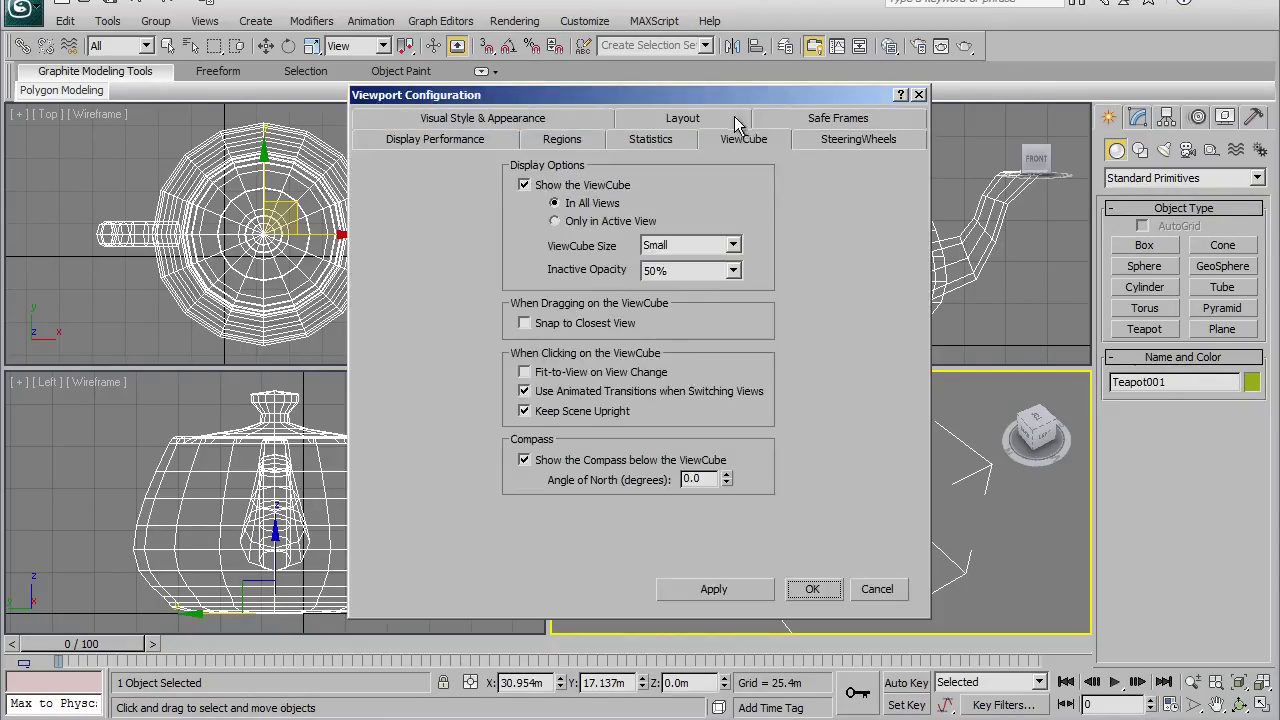
pyautogui.click(525, 184)
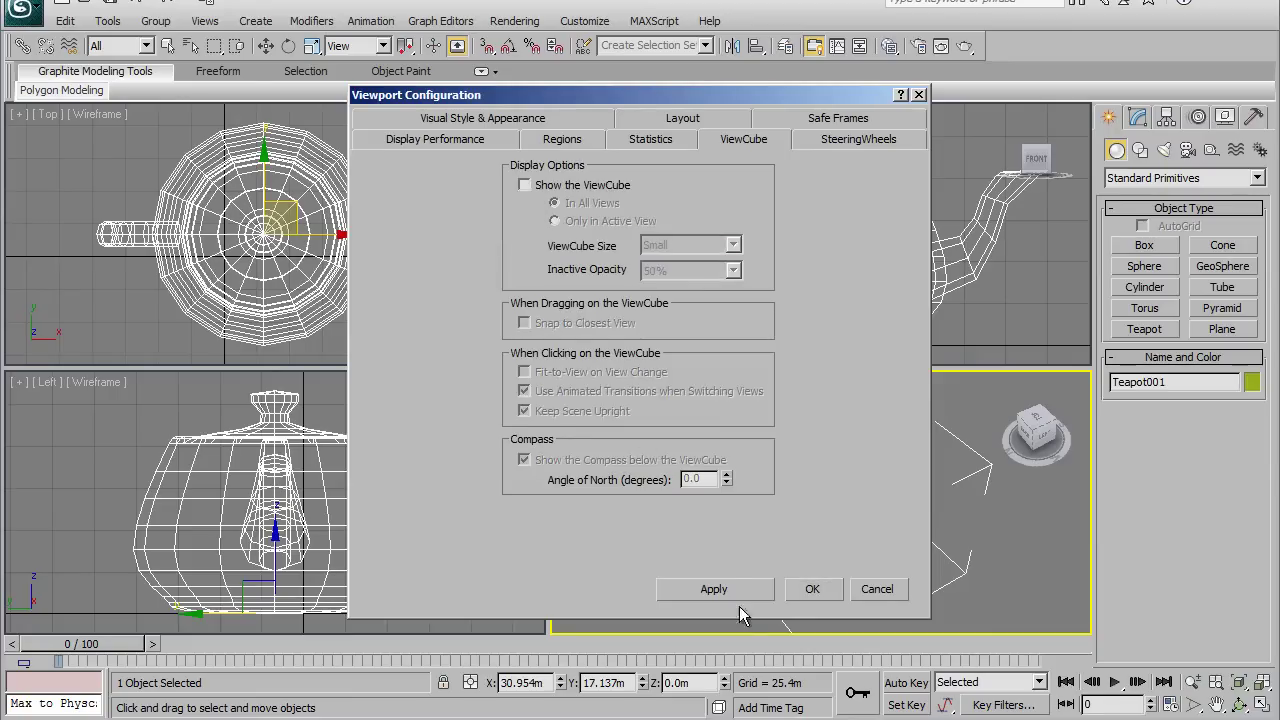
pyautogui.click(732, 589)
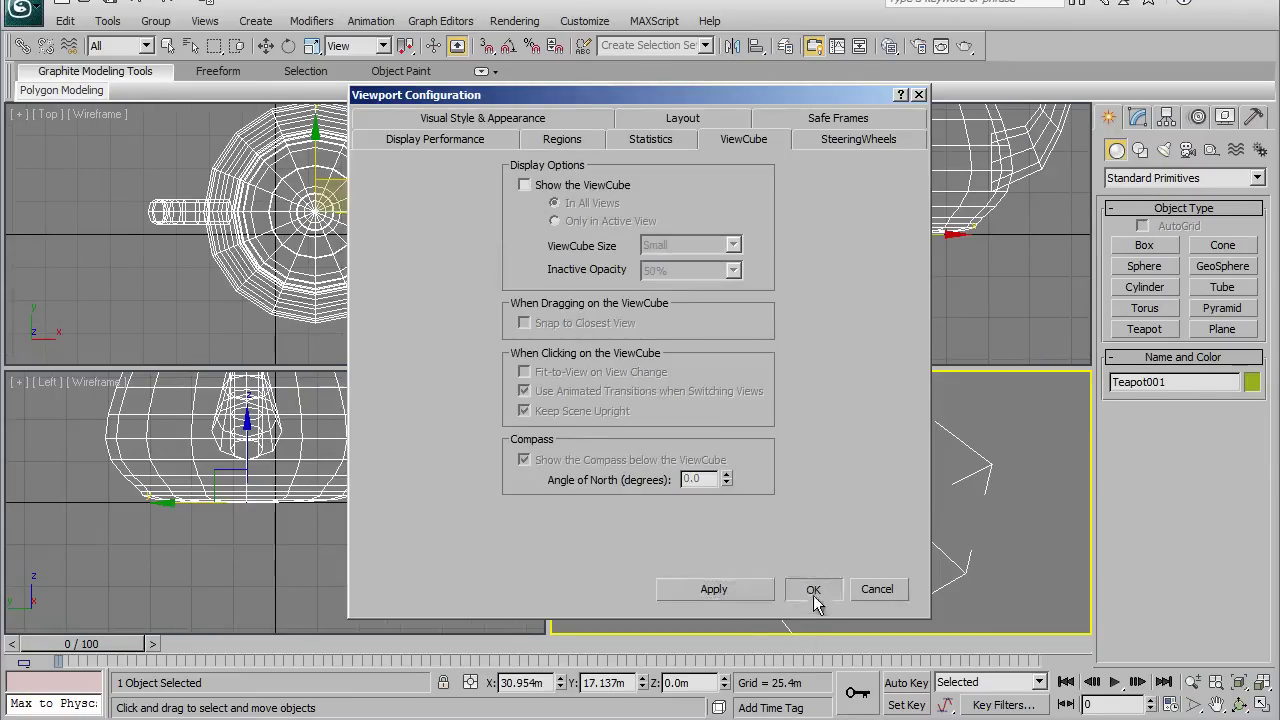
pyautogui.click(812, 589)
pyautogui.moveTo(809, 623)
pyautogui.mouseDown(button='middle')
pyautogui.moveTo(826, 549)
pyautogui.moveTo(796, 557)
pyautogui.moveTo(709, 489)
pyautogui.moveTo(806, 489)
pyautogui.moveTo(676, 492)
pyautogui.moveTo(675, 562)
pyautogui.mouseUp(button='middle')
pyautogui.hotkey('alt', 'w')
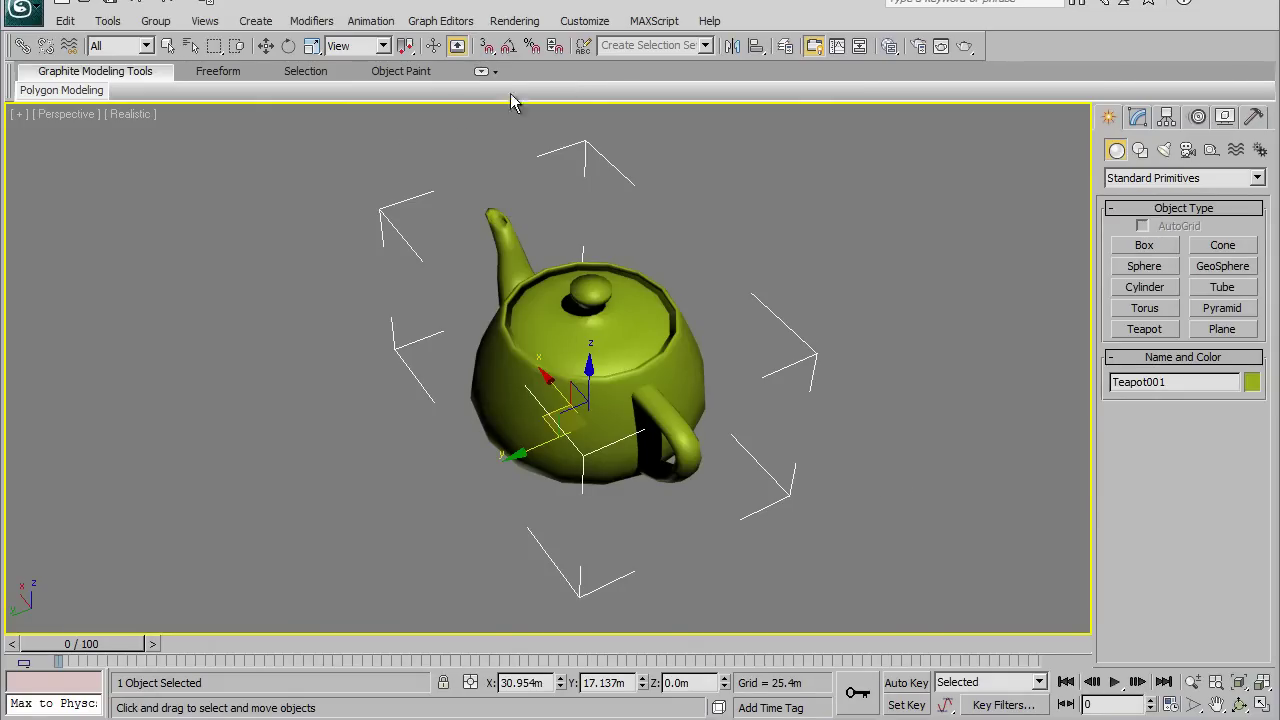
# Step: Deselect the teapot and expand then collapse the Polygon Modeling ribbon panel
pyautogui.click(584, 21)
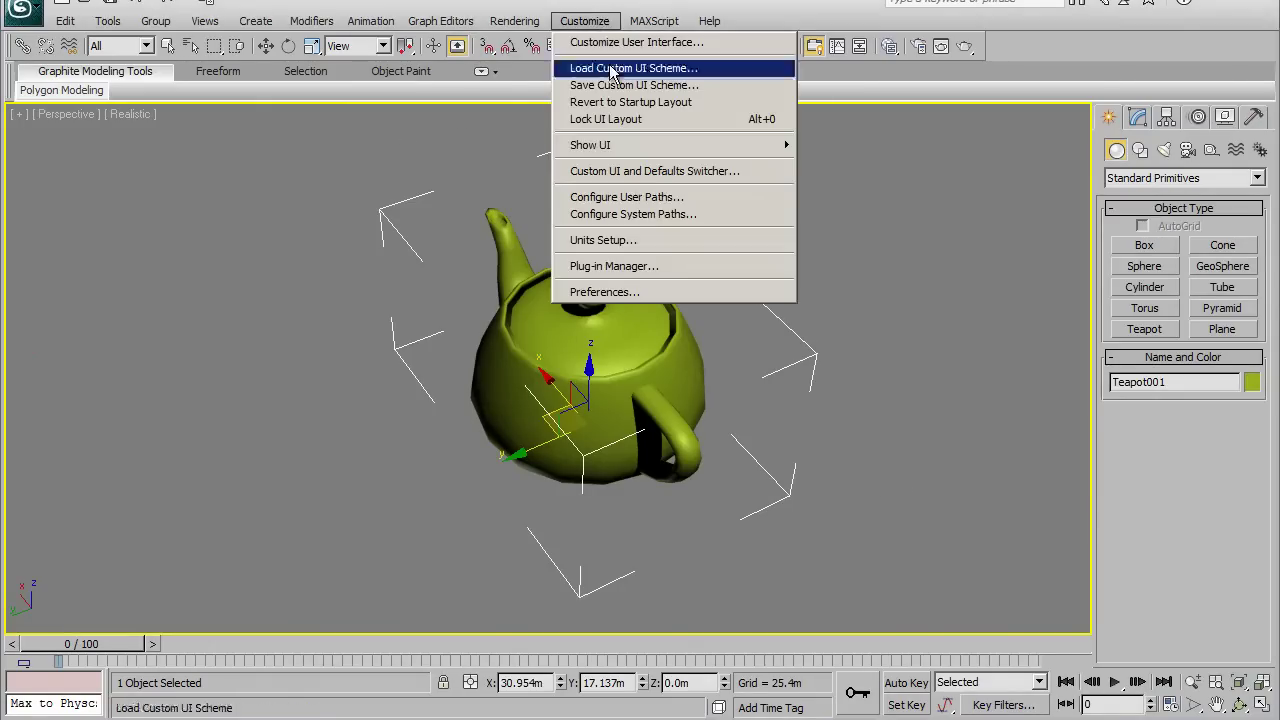
pyautogui.moveTo(600, 145)
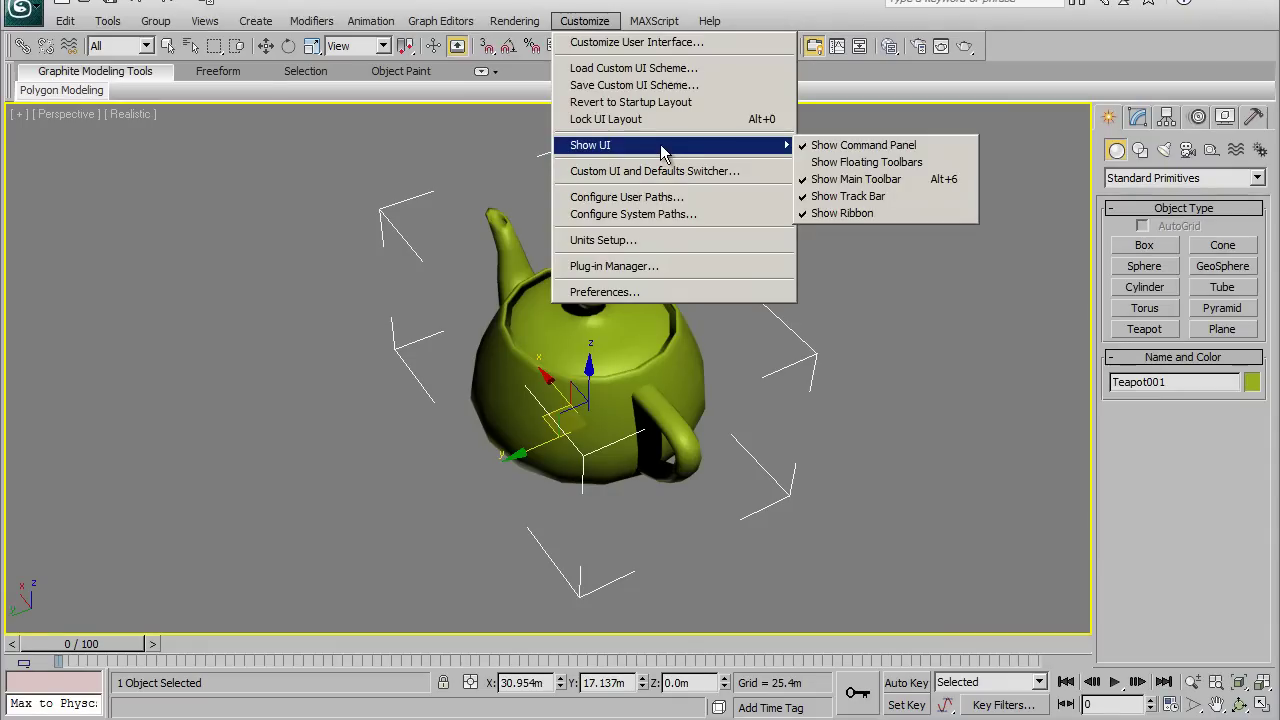
pyautogui.click(310, 135)
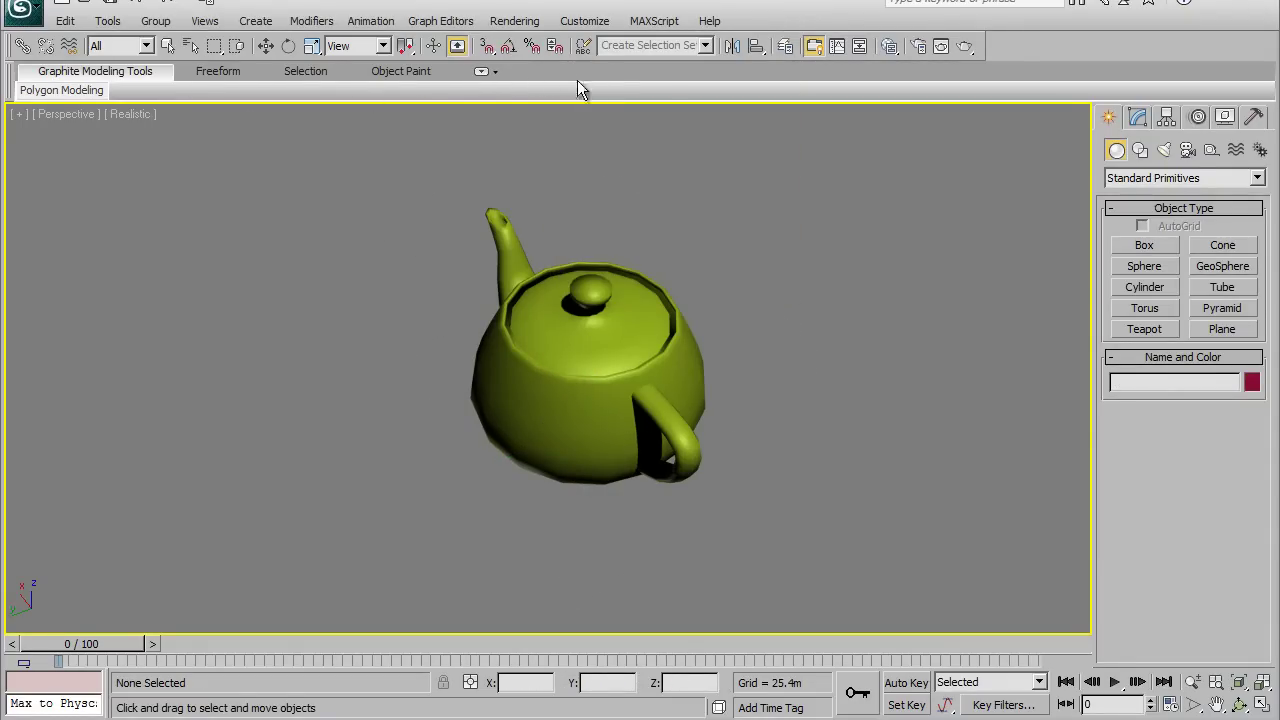
pyautogui.click(483, 72)
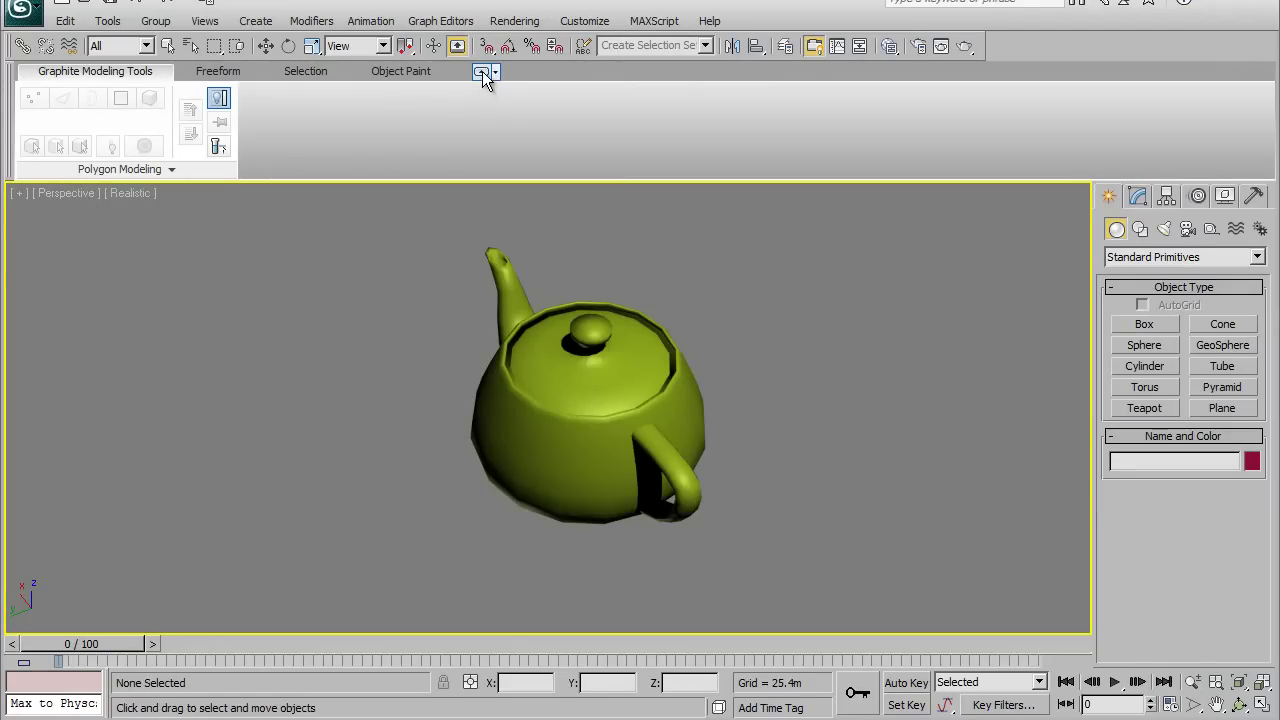
pyautogui.click(482, 71)
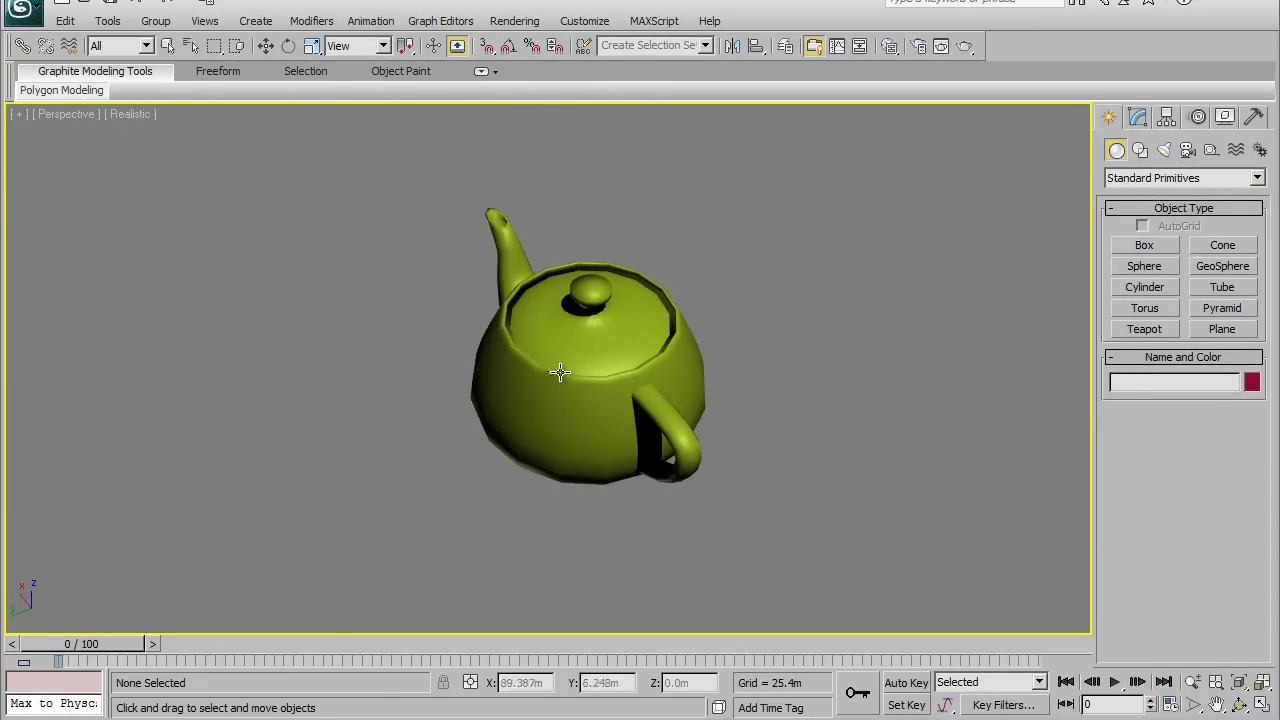
pyautogui.moveTo(559, 373); pyautogui.dragTo(558, 363, button='middle')
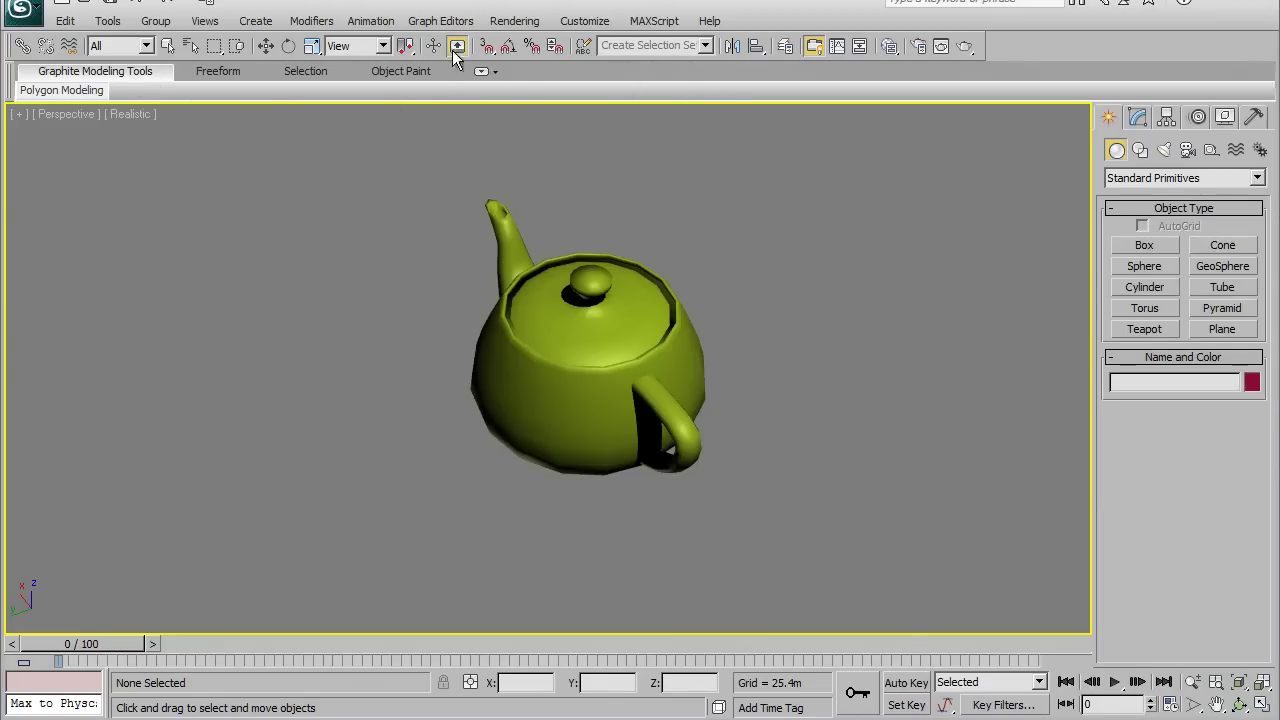
# Step: Uncheck Show Ribbon under Customize > Show UI and reframe the teapot view
pyautogui.click(586, 24)
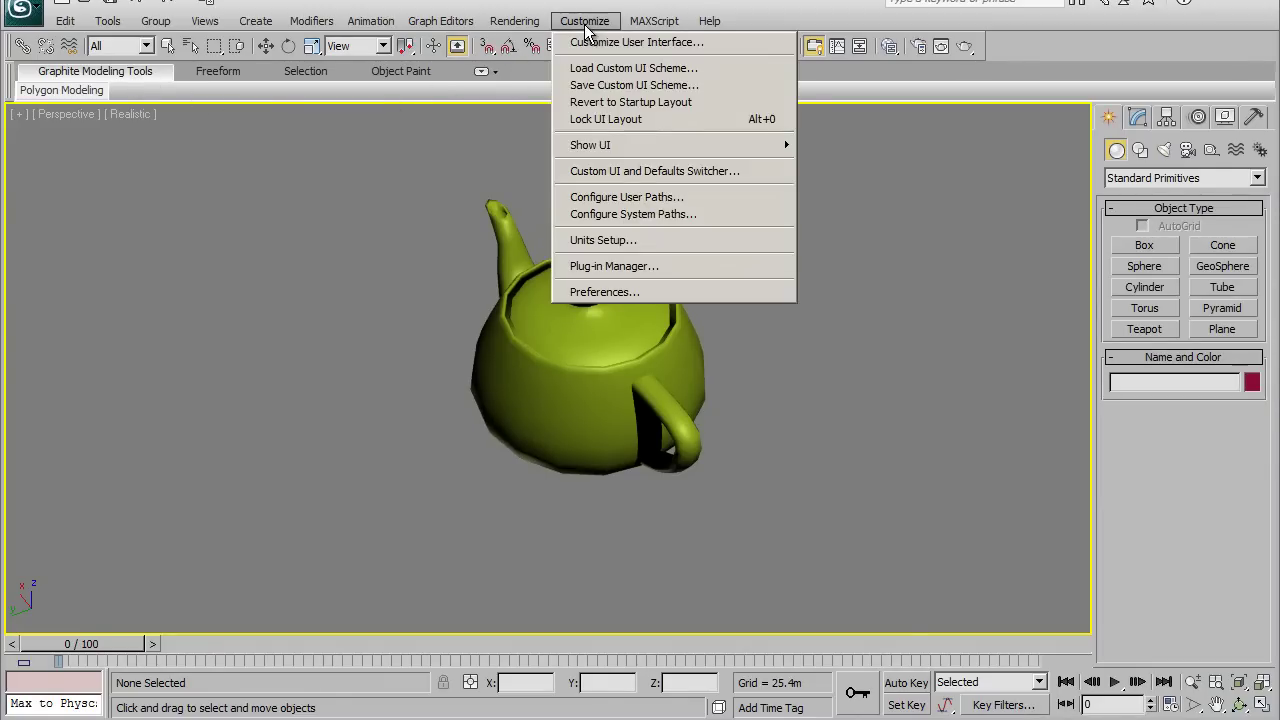
pyautogui.moveTo(590, 145)
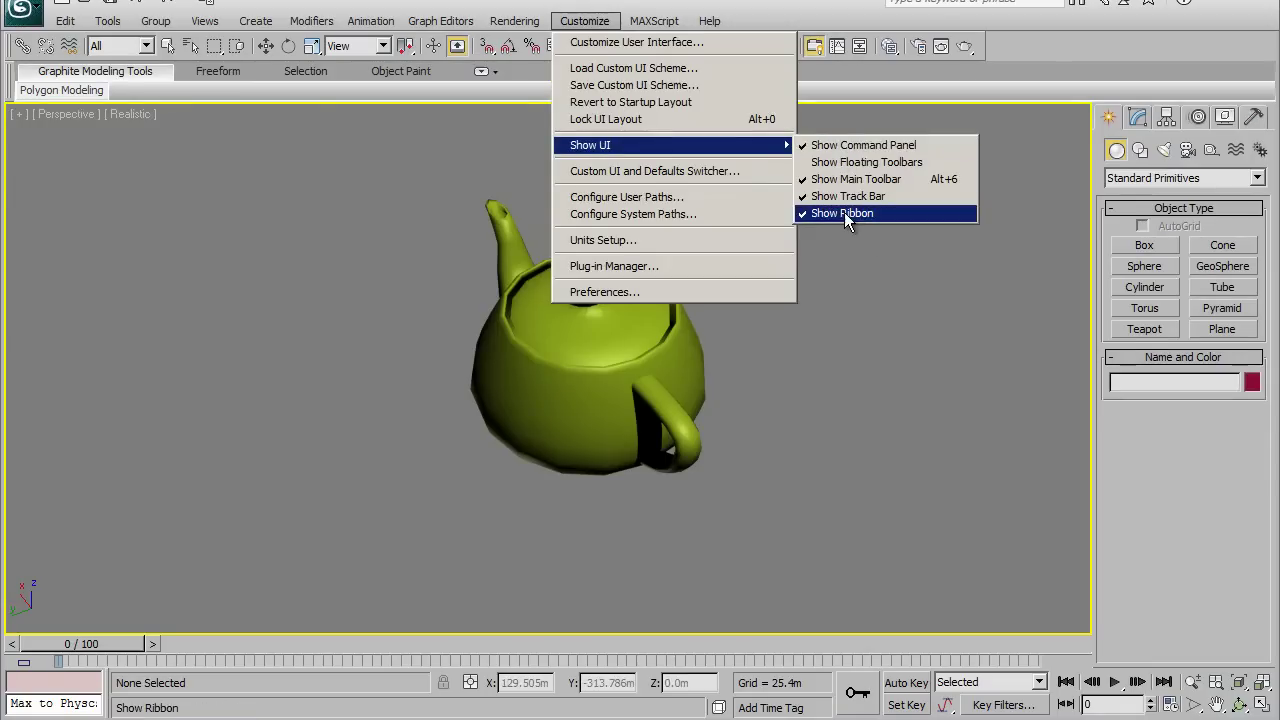
pyautogui.click(844, 212)
pyautogui.moveTo(612, 364); pyautogui.dragTo(570, 333, button='middle')
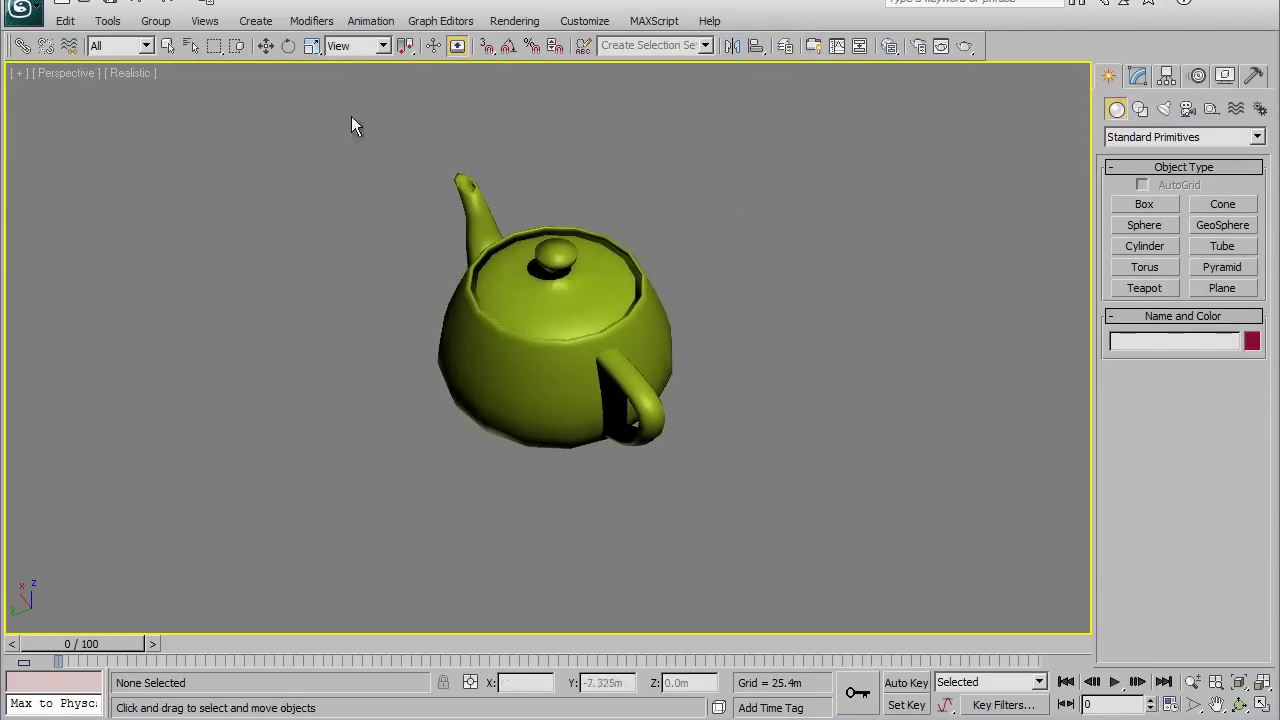
pyautogui.moveTo(351, 116); pyautogui.dragTo(314, 128, button='middle')
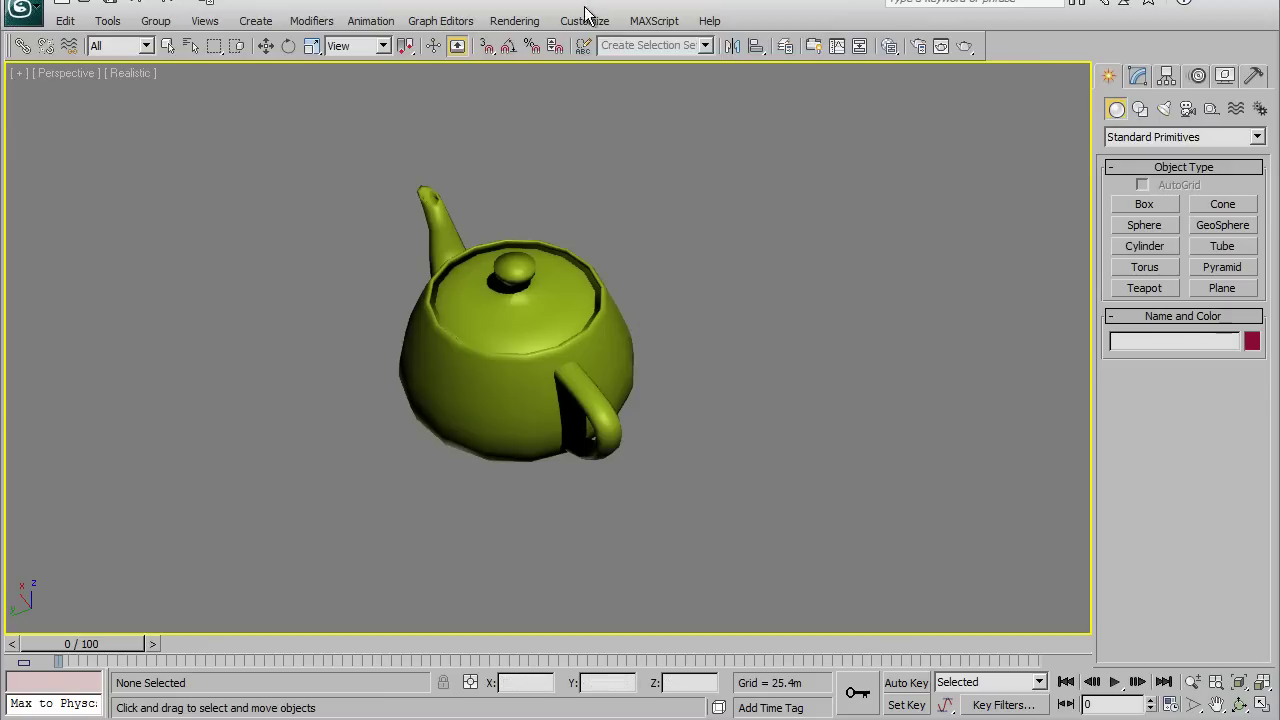
pyautogui.click(584, 21)
pyautogui.moveTo(590, 145)
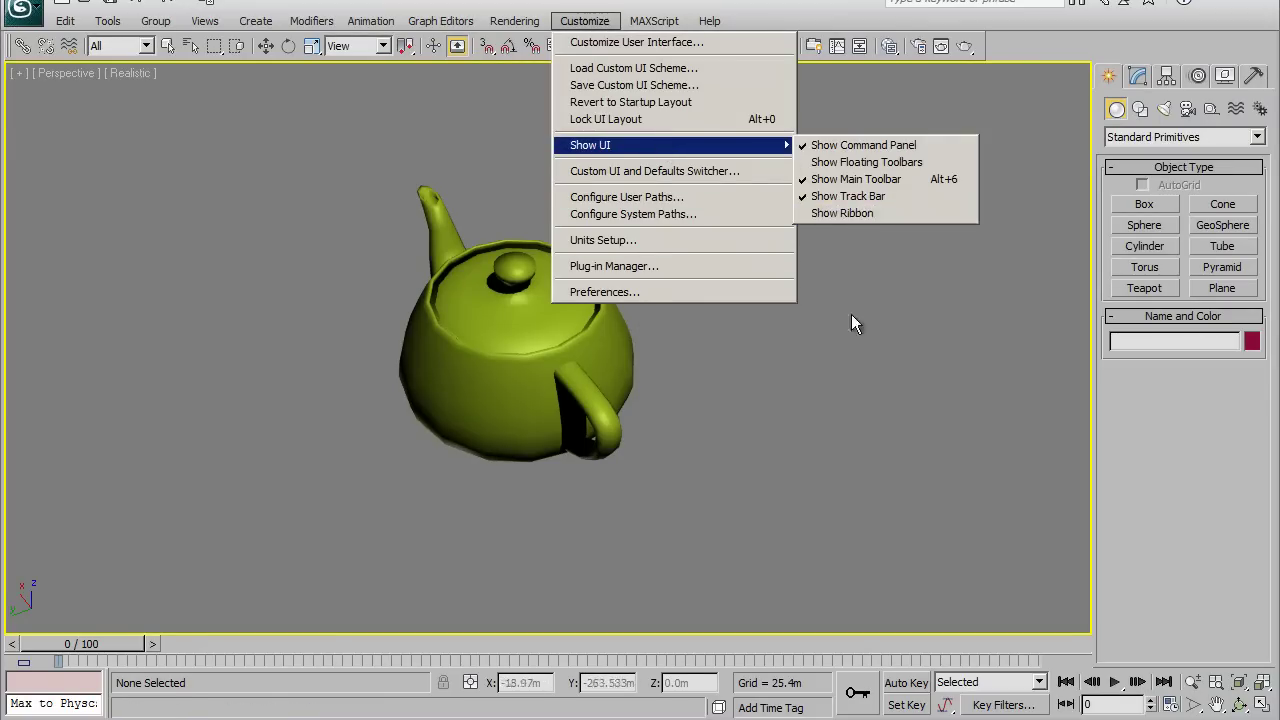
pyautogui.click(863, 321)
pyautogui.moveTo(863, 321)
pyautogui.keyDown('alt'); pyautogui.mouseDown(button='middle')
pyautogui.moveTo(640, 403)
pyautogui.moveTo(580, 363)
pyautogui.mouseUp(button='middle'); pyautogui.keyUp('alt')
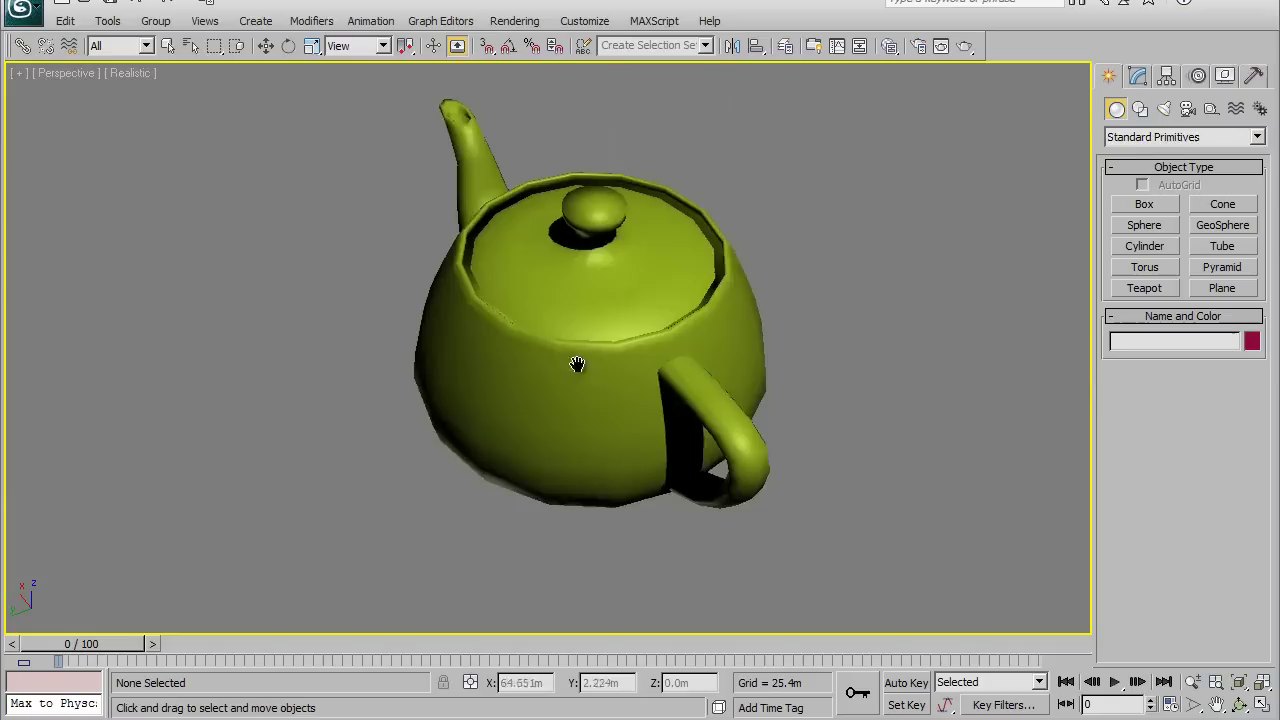